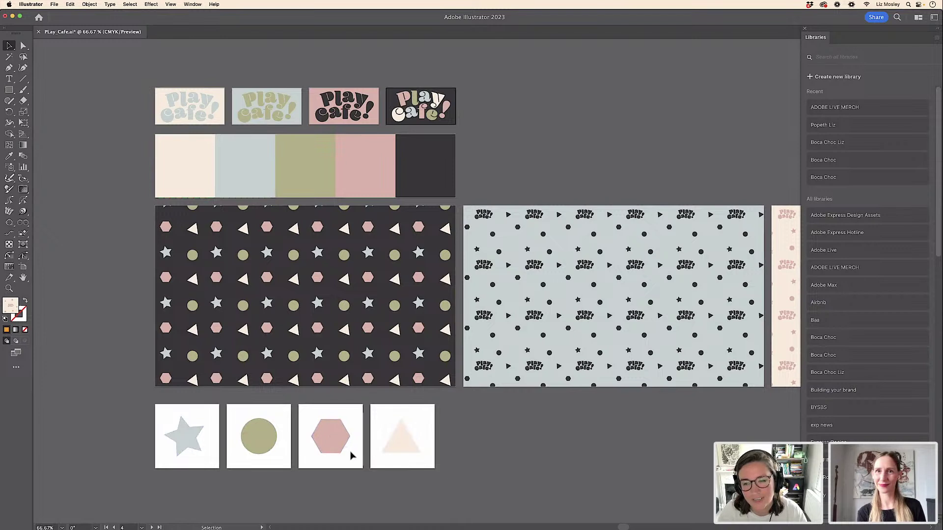
Step: Create an empty library named 'Play Cafe!' and select the light logo
click(810, 76)
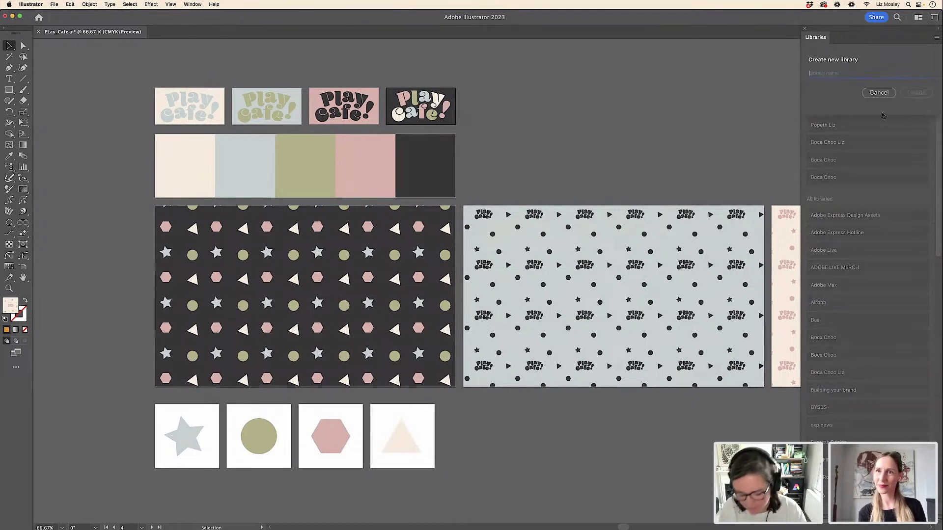
text(Play Cafe!)
click(922, 96)
drag(143, 86, 225, 128)
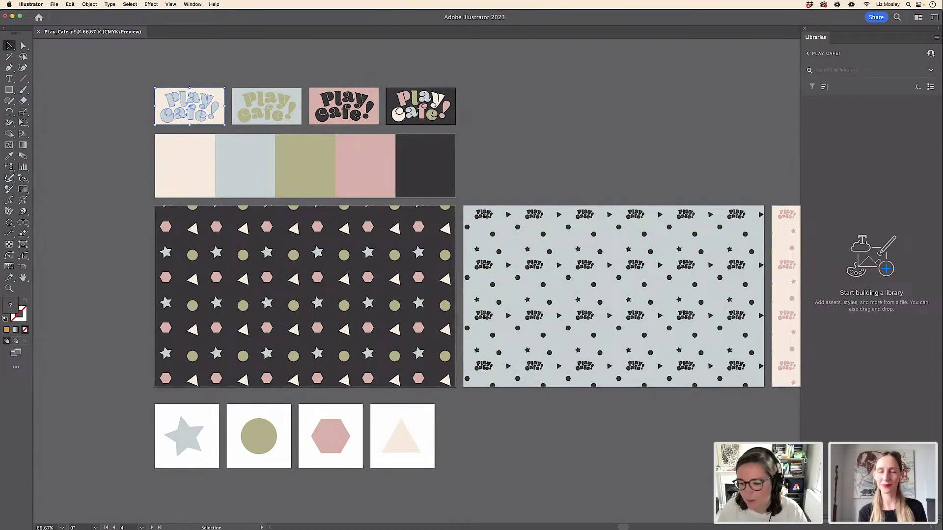
Step: Add the light, pink and dark Play Cafe! logos to the library as artwork
drag(190, 106, 836, 125)
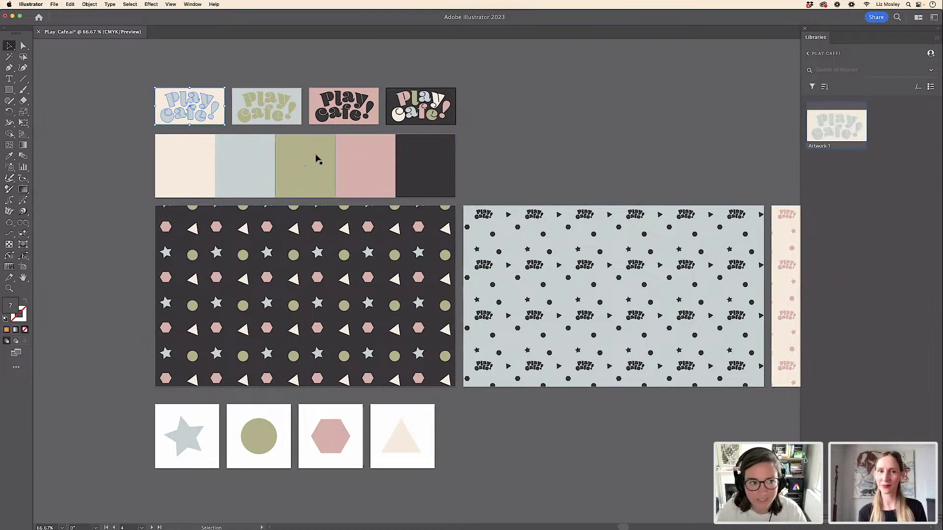
click(296, 122)
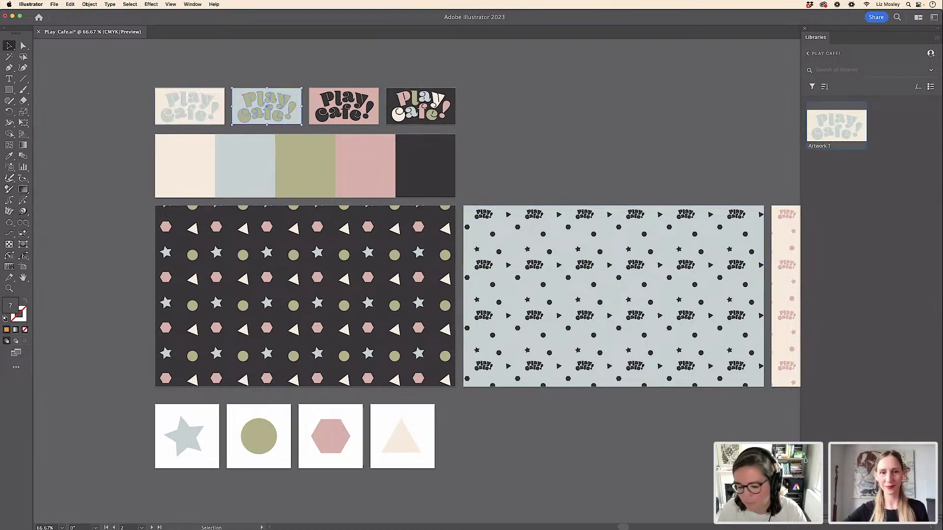
click(373, 123)
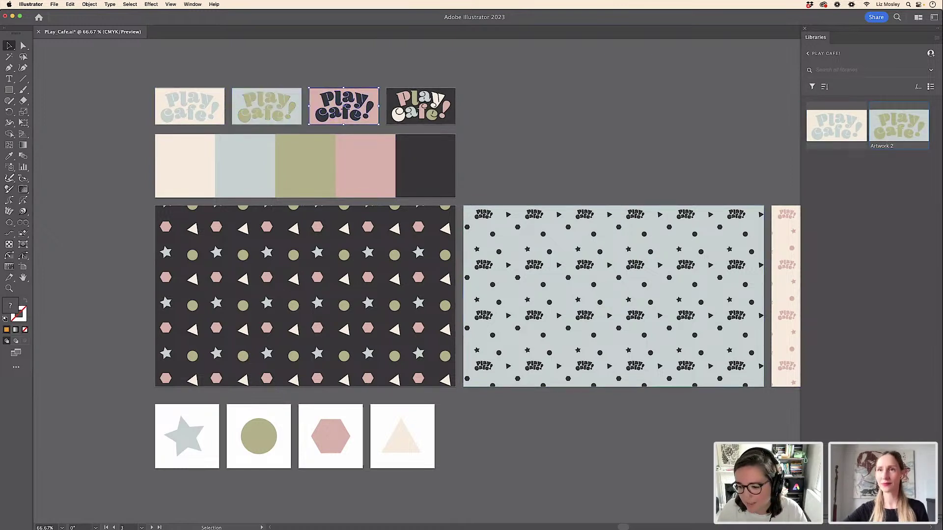
drag(387, 78, 468, 135)
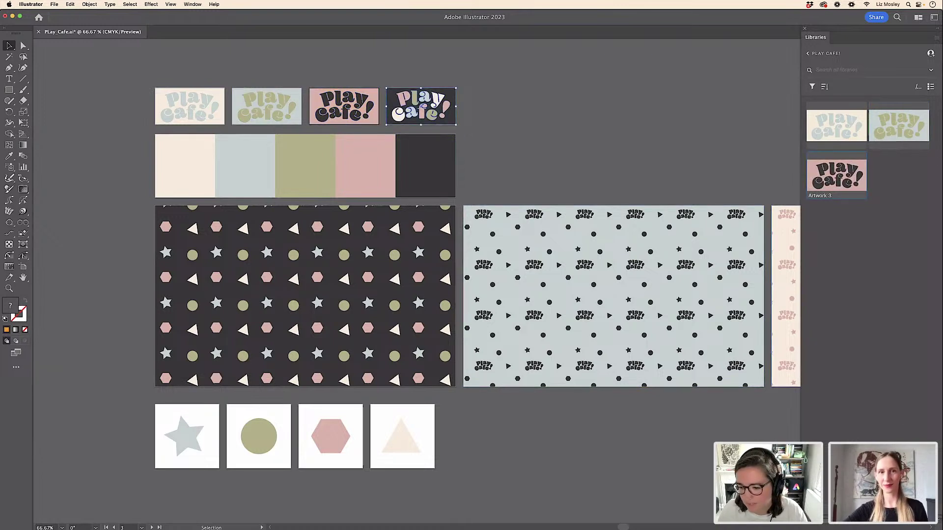
click(158, 82)
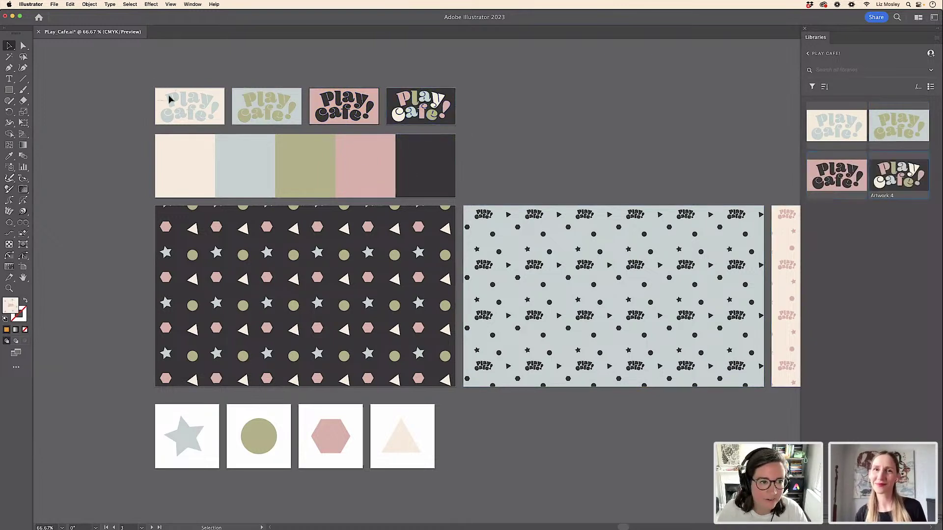
Step: Select the light, olive, pink and dark logos again to add the remaining versions
click(221, 121)
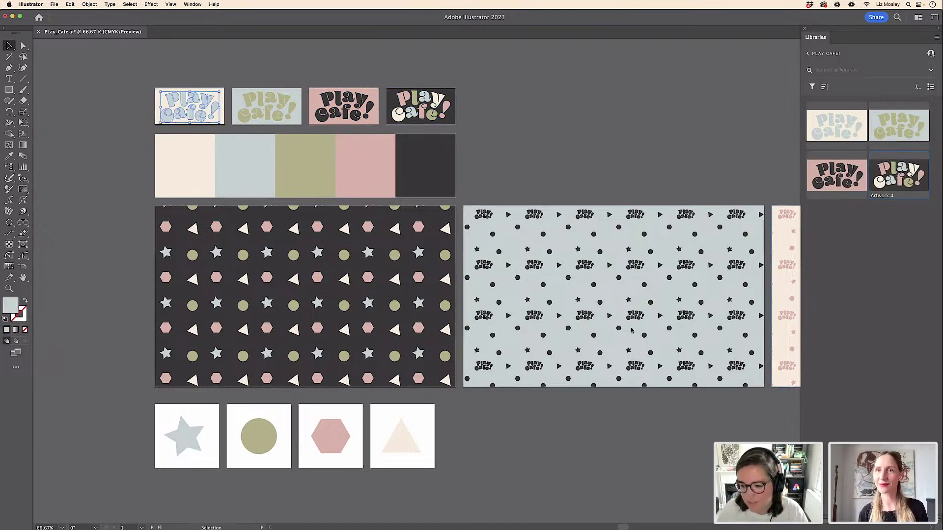
click(292, 120)
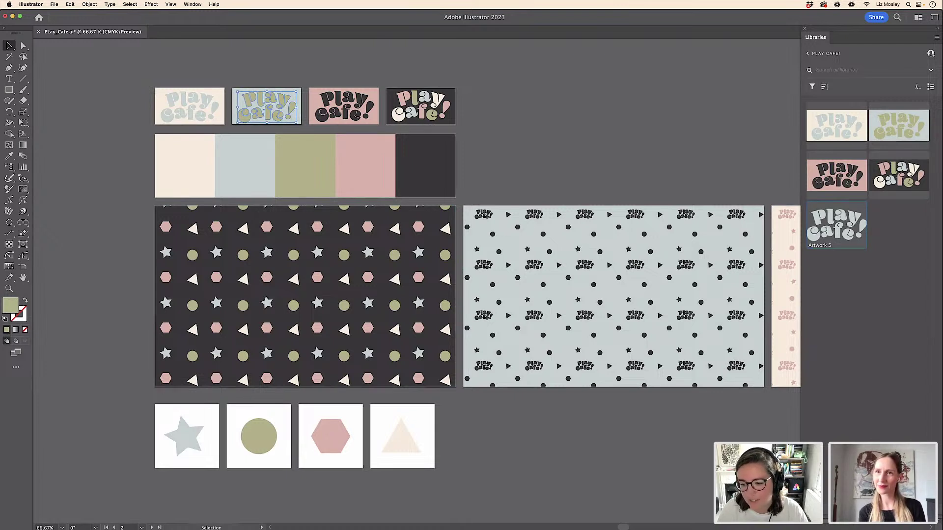
click(317, 81)
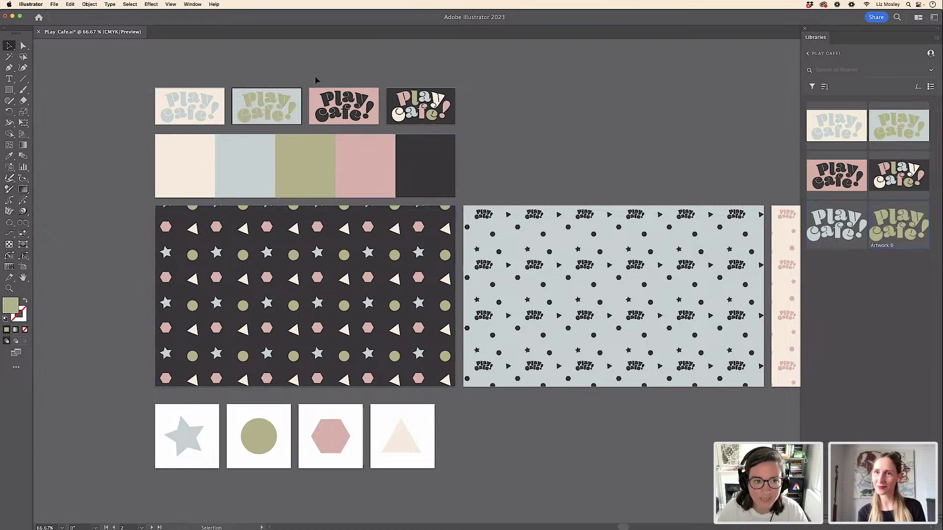
click(372, 123)
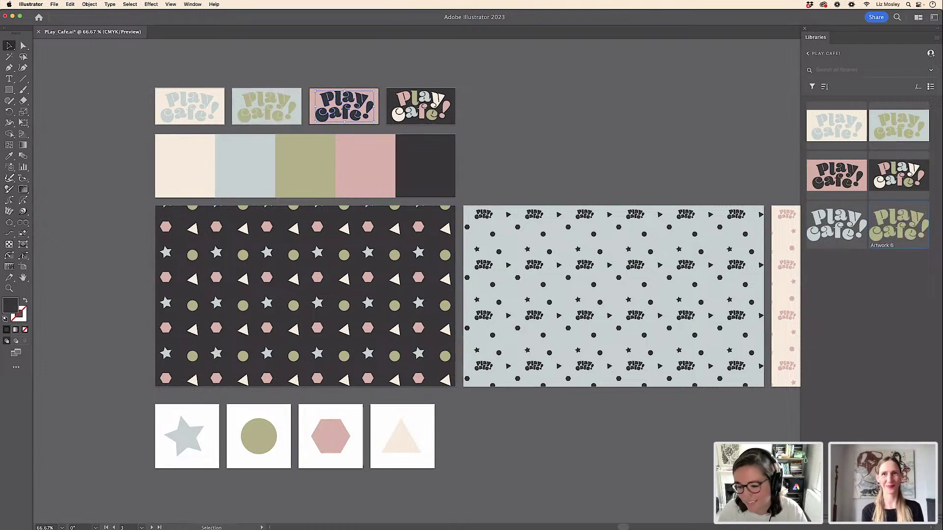
drag(451, 127, 448, 106)
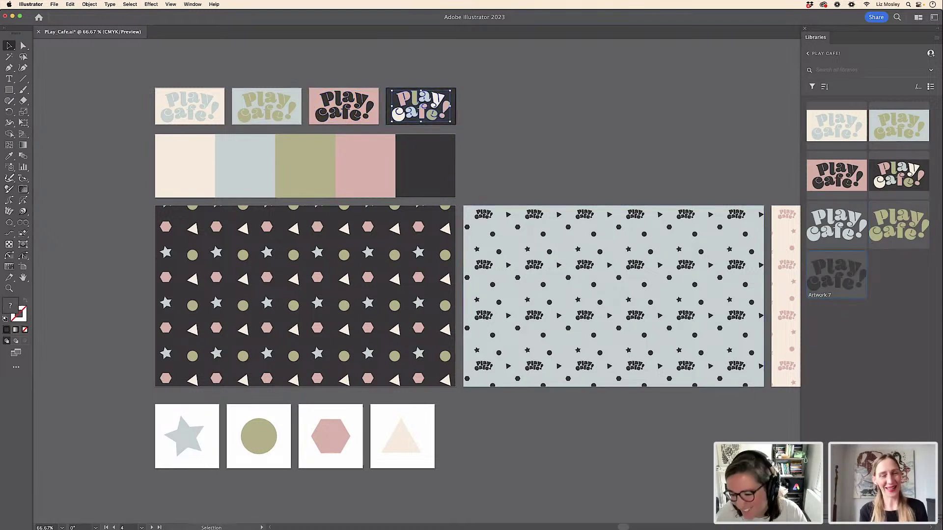
Step: Add the cream, light blue, olive, pink and dark grey palette colours to the library
click(158, 166)
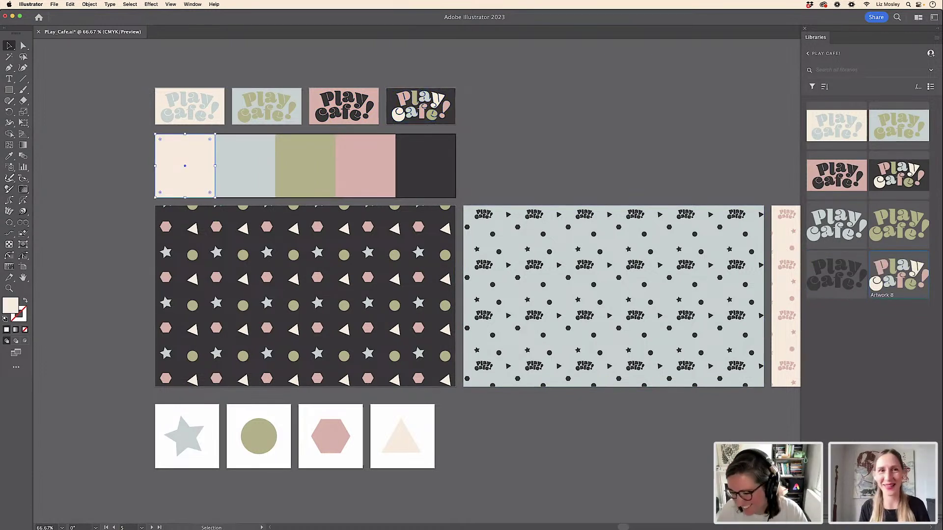
click(259, 184)
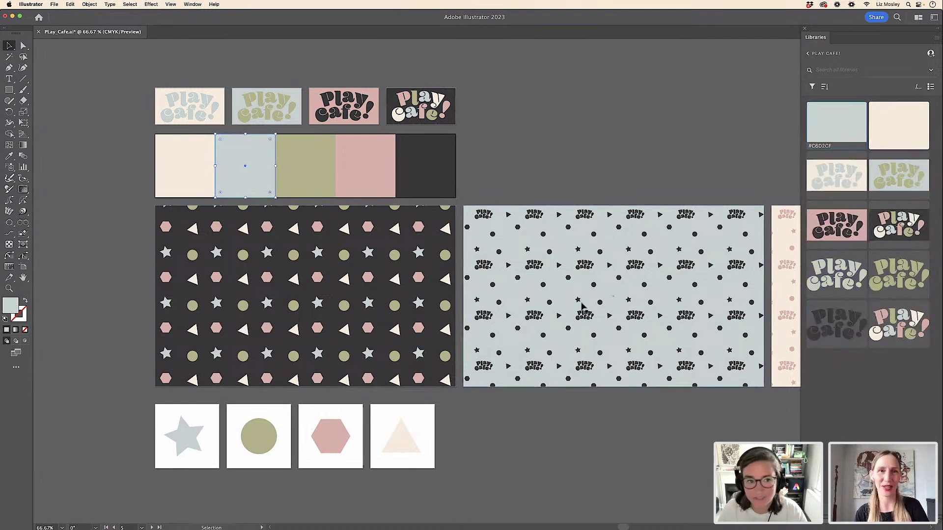
click(312, 172)
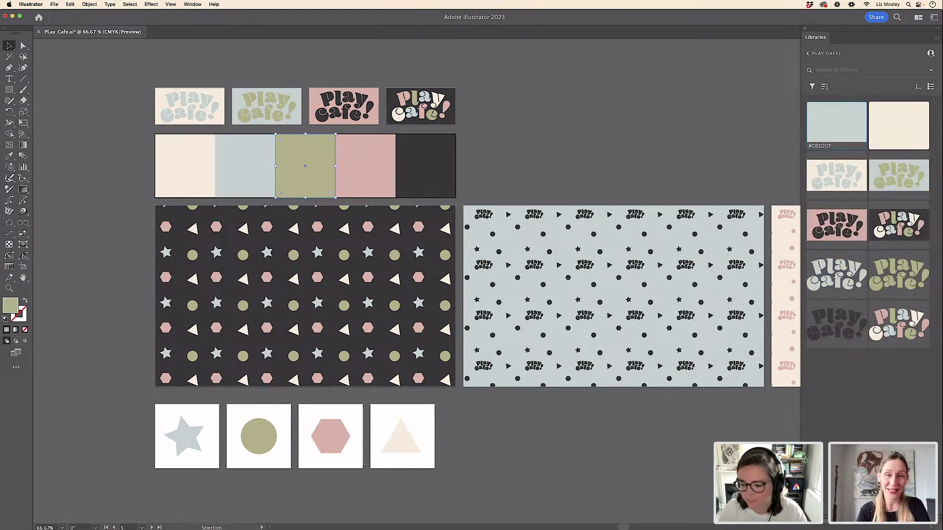
click(369, 183)
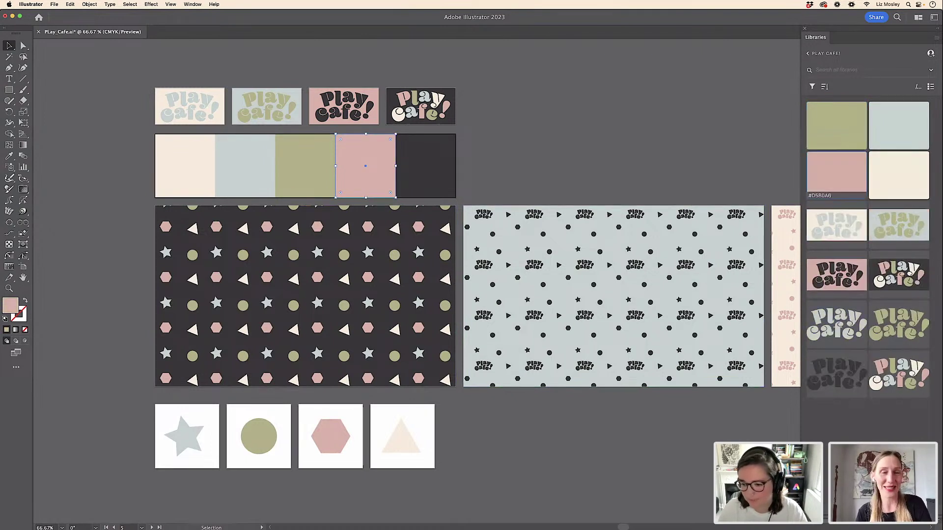
click(442, 196)
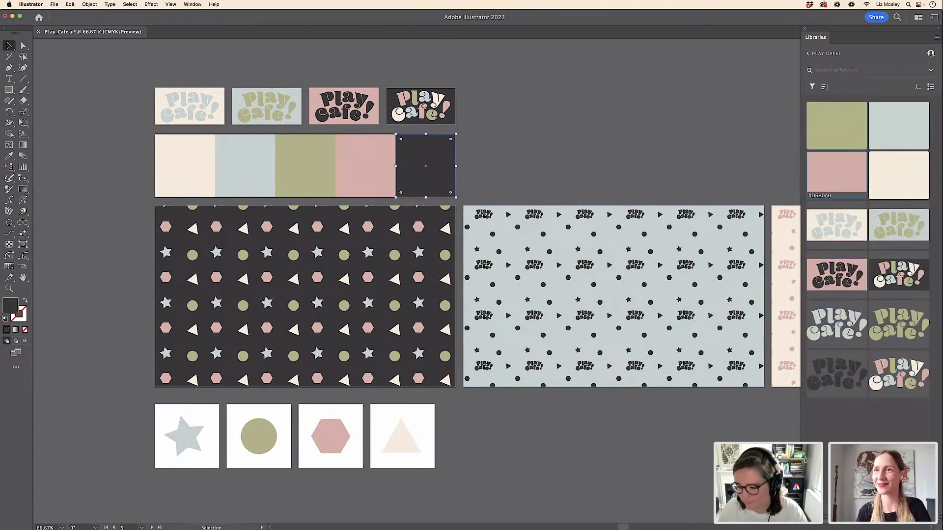
Step: Add the dark shapes, light blue logo and narrow pink pattern tiles to the library
click(208, 324)
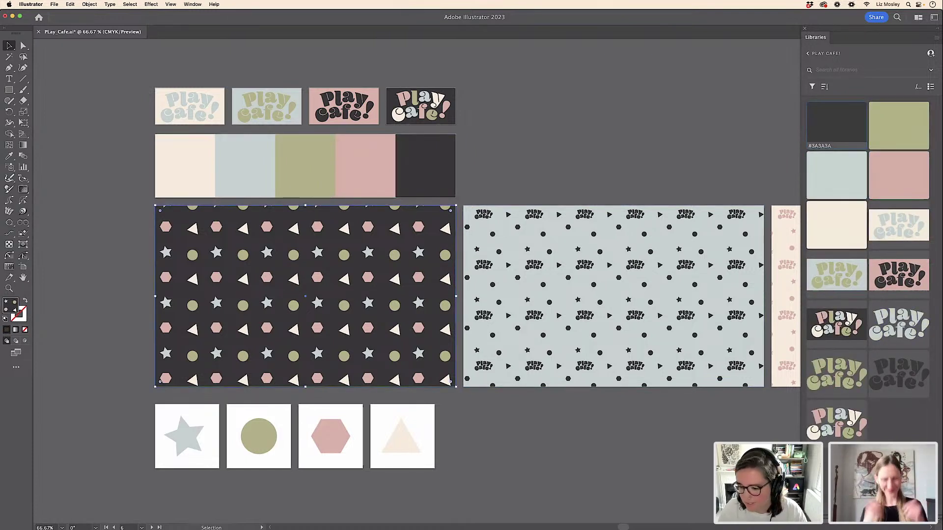
click(541, 372)
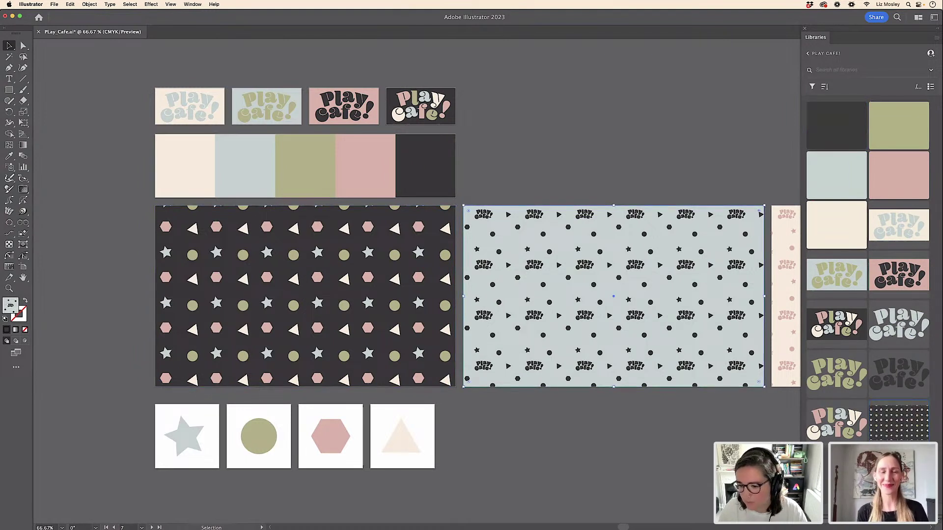
click(797, 380)
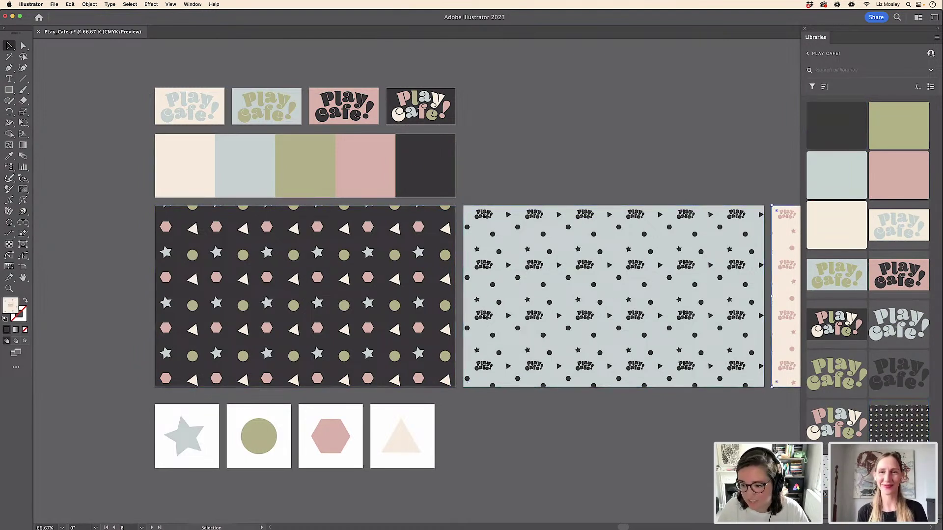
Step: Add the blue star, olive circle, pink hexagon and cream triangle to the library
click(185, 434)
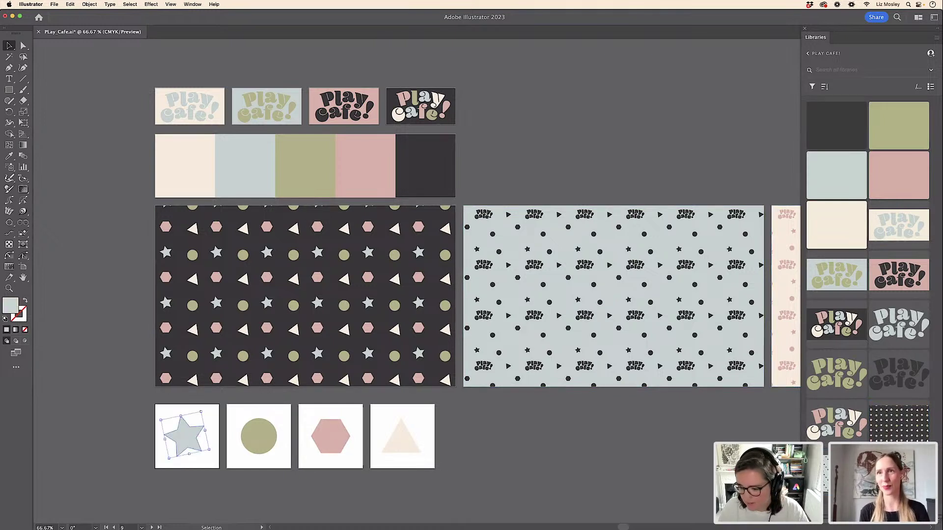
click(272, 449)
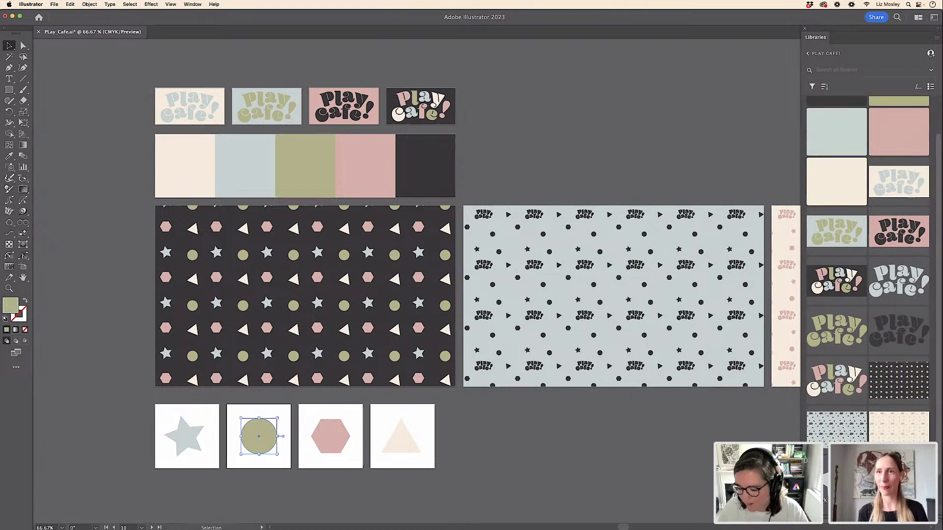
click(342, 451)
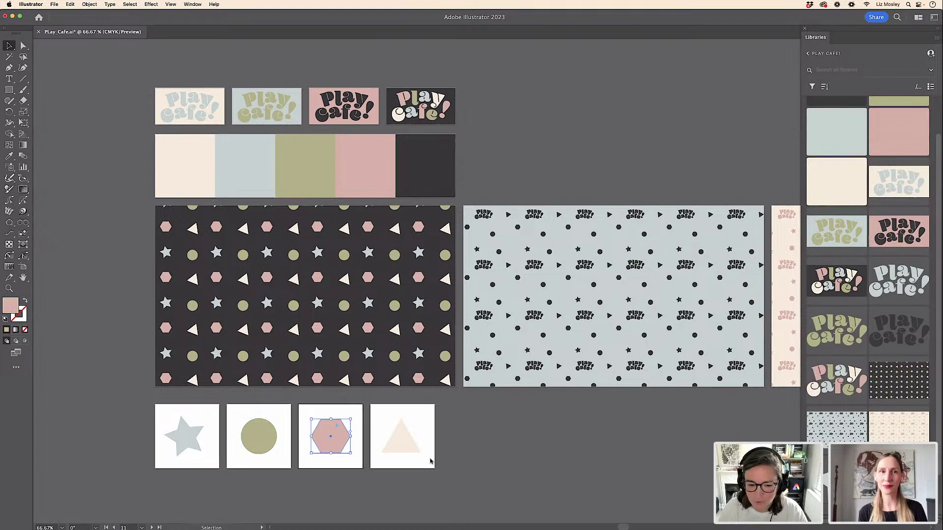
click(411, 449)
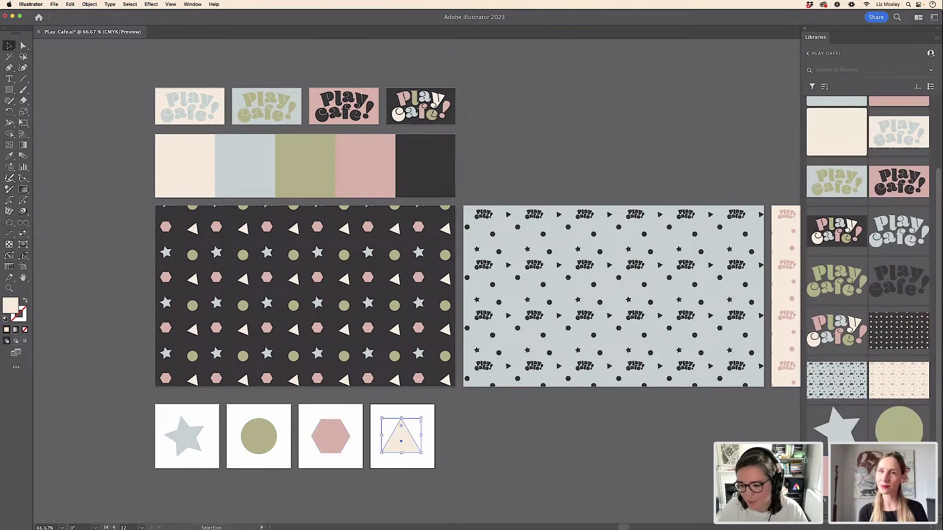
scroll(850, 100, up, 3)
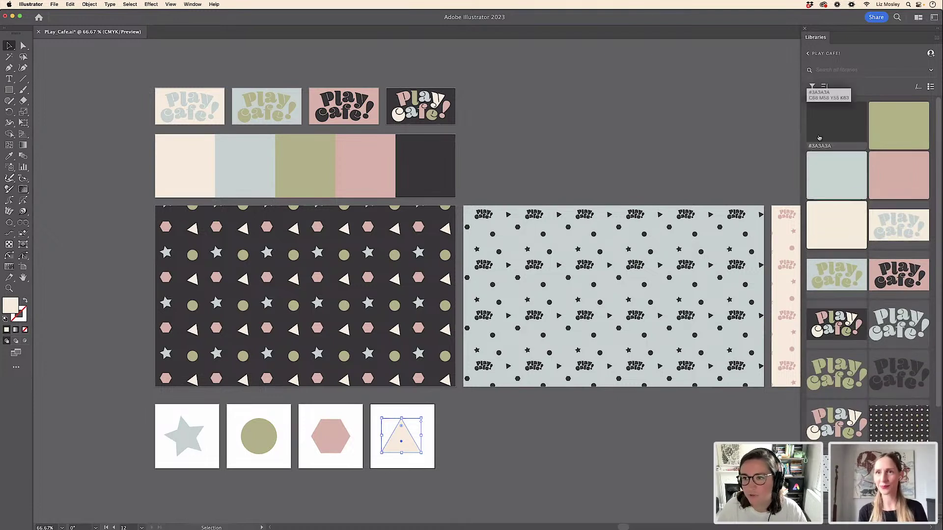
scroll(863, 245, down, 2)
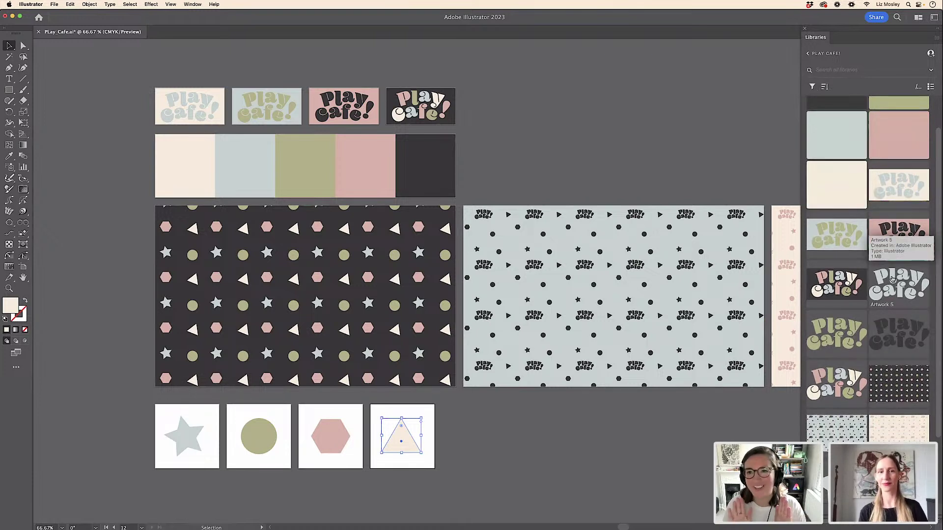
scroll(854, 236, up, 2)
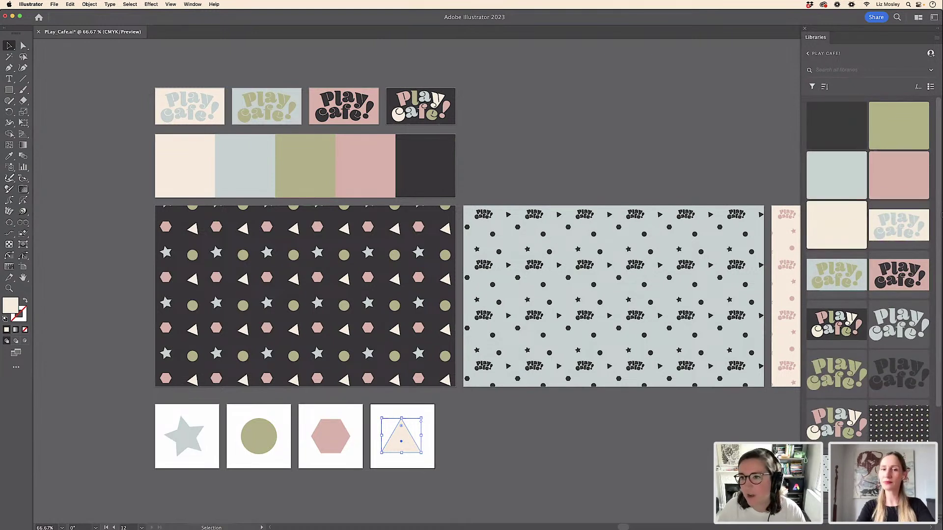
scroll(929, 212, down, 5)
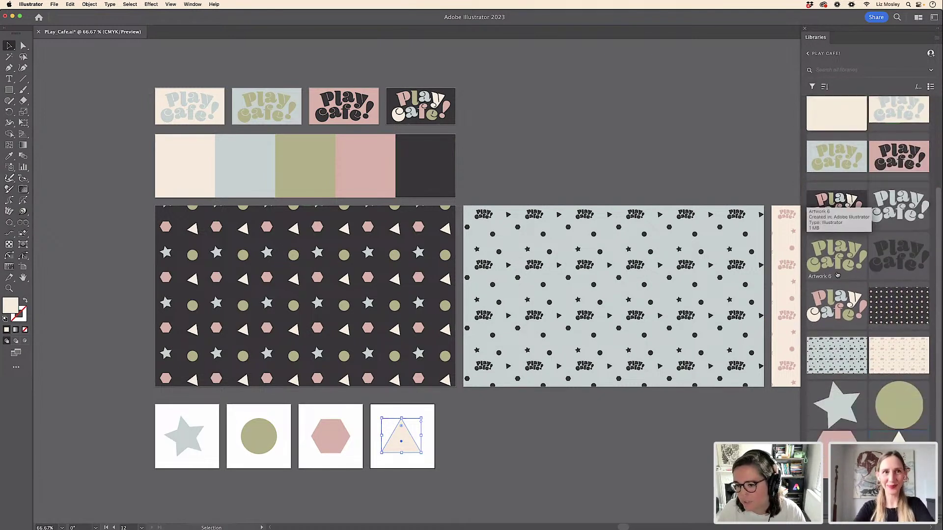
scroll(891, 307, down, 1)
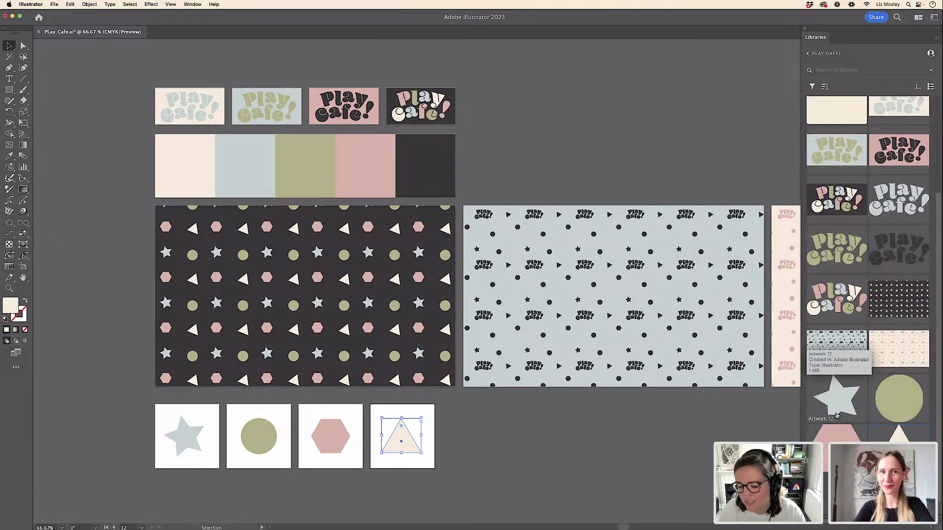
Step: In Photoshop, look through the four open stock photos
click(528, 519)
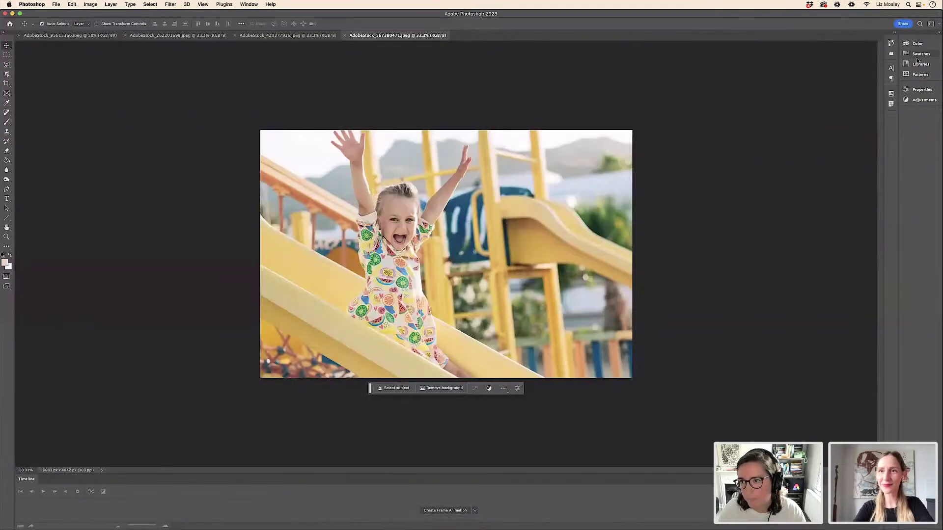
click(278, 35)
click(151, 38)
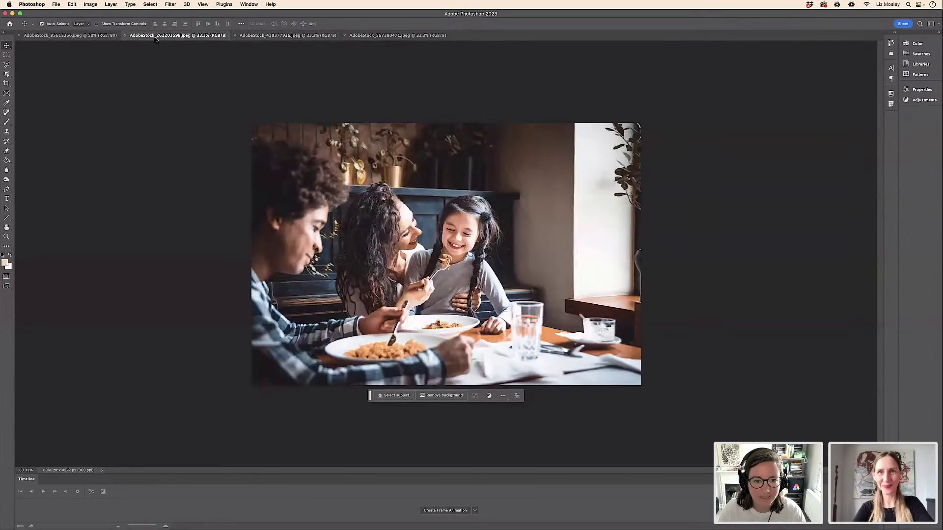
click(59, 38)
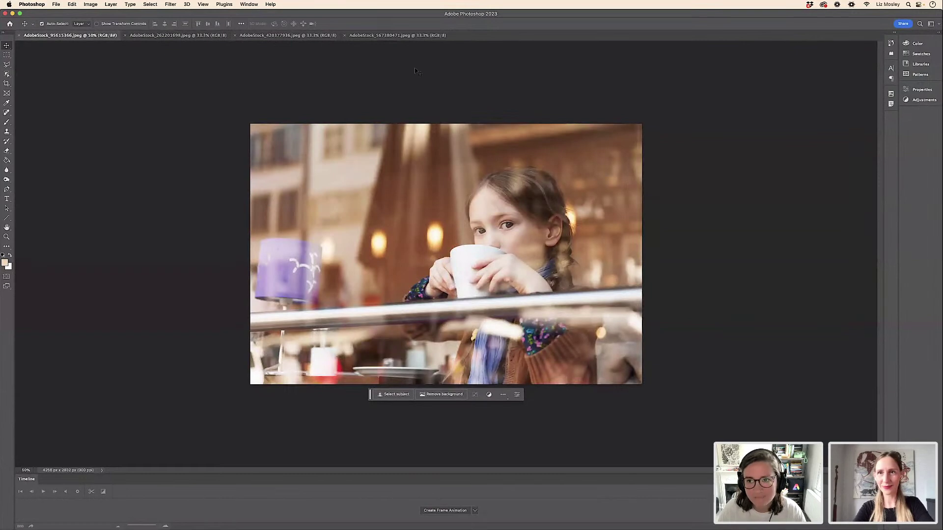
click(374, 36)
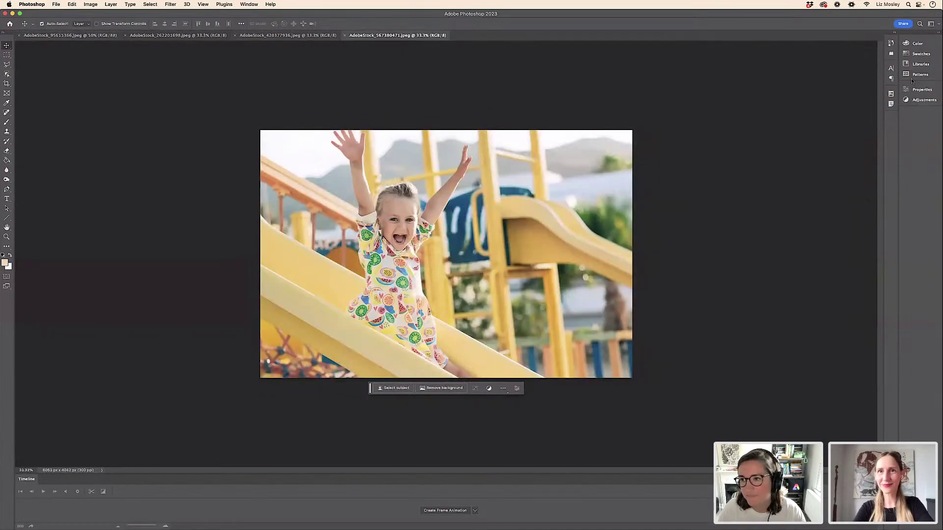
Step: Show the PLAY CAFE! library in Photoshop's Libraries panel
click(918, 65)
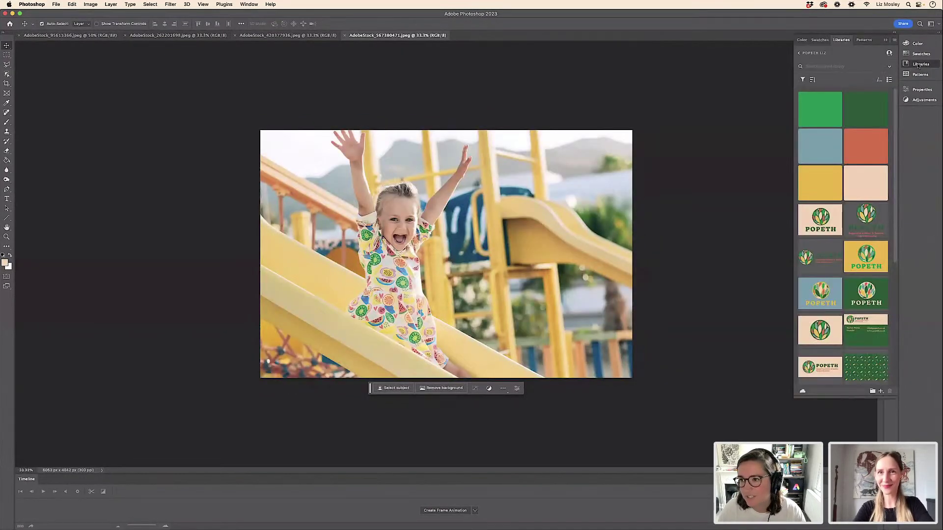
click(800, 53)
click(813, 98)
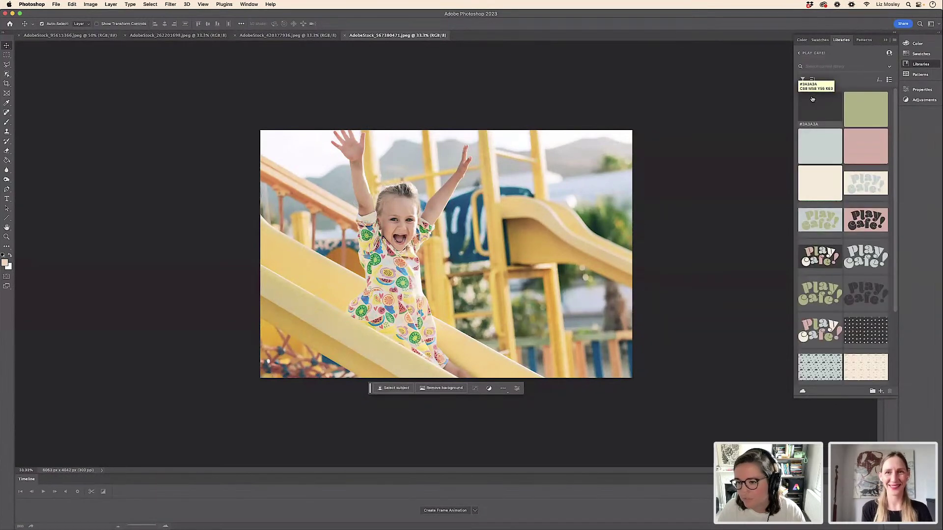
scroll(867, 202, down, 5)
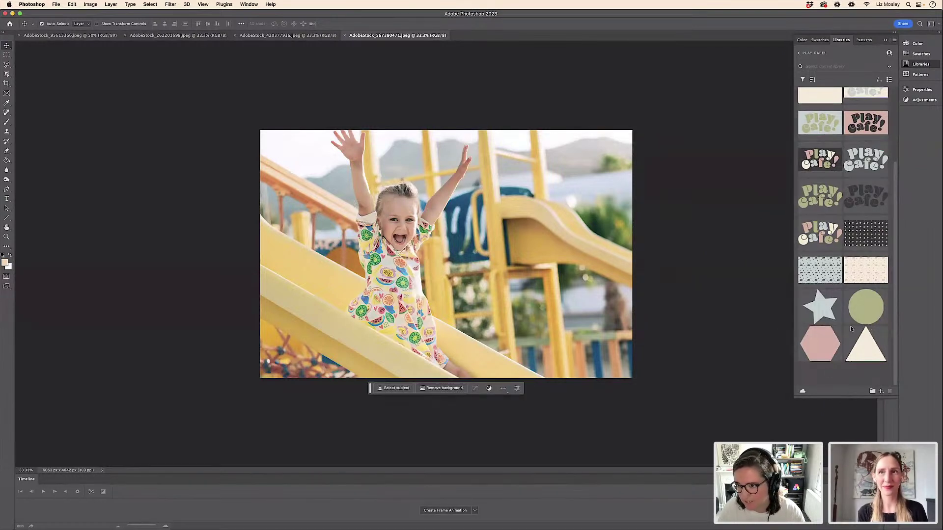
scroll(850, 305, up, 3)
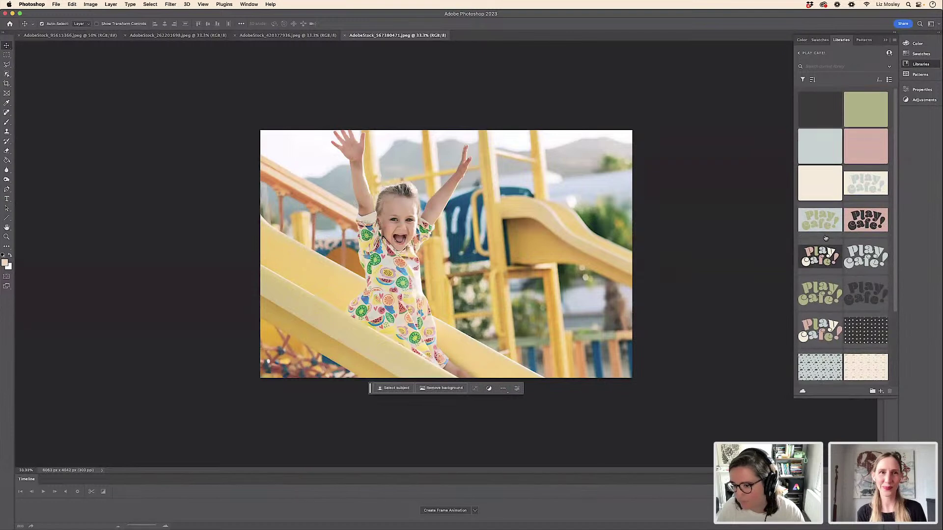
scroll(848, 256, down, 3)
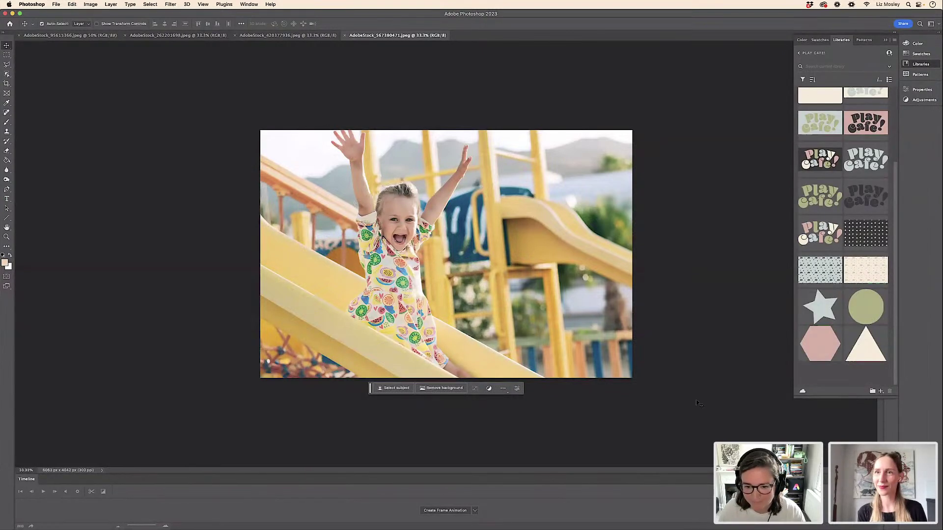
Step: Add the slide, mother-and-daughter and family dinner photos to the library
drag(439, 239, 848, 377)
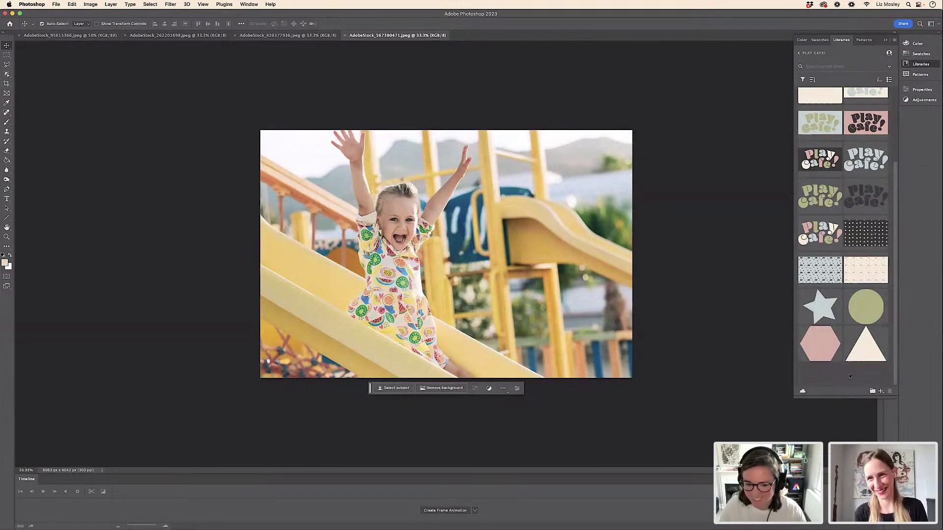
click(246, 35)
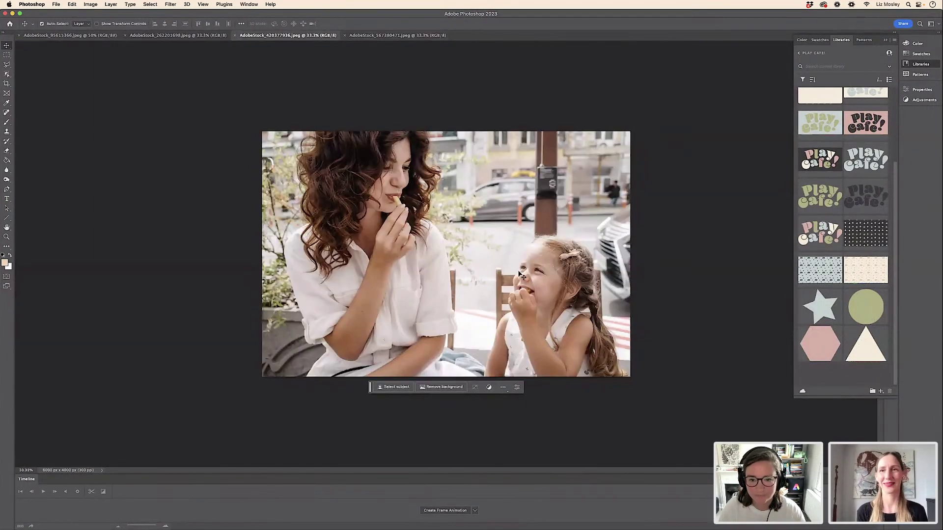
drag(554, 252, 860, 378)
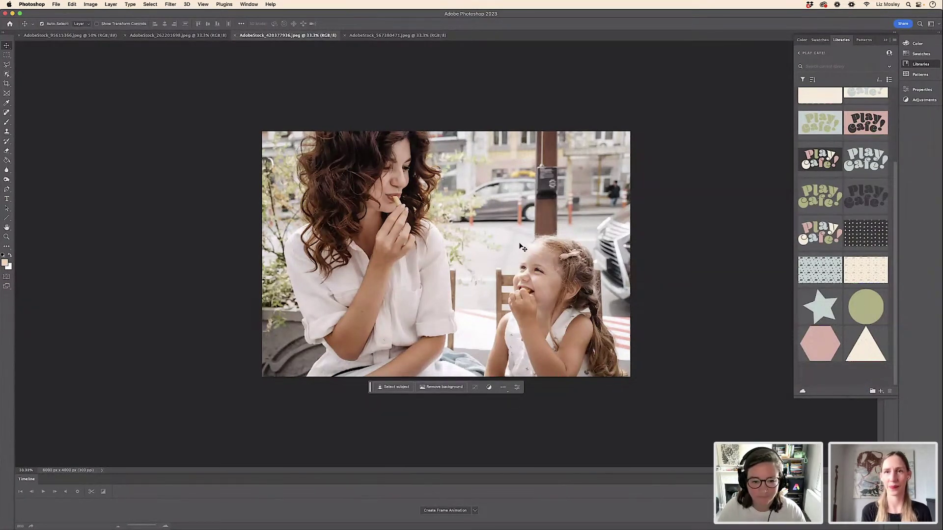
drag(403, 229, 836, 373)
click(177, 35)
drag(409, 222, 849, 377)
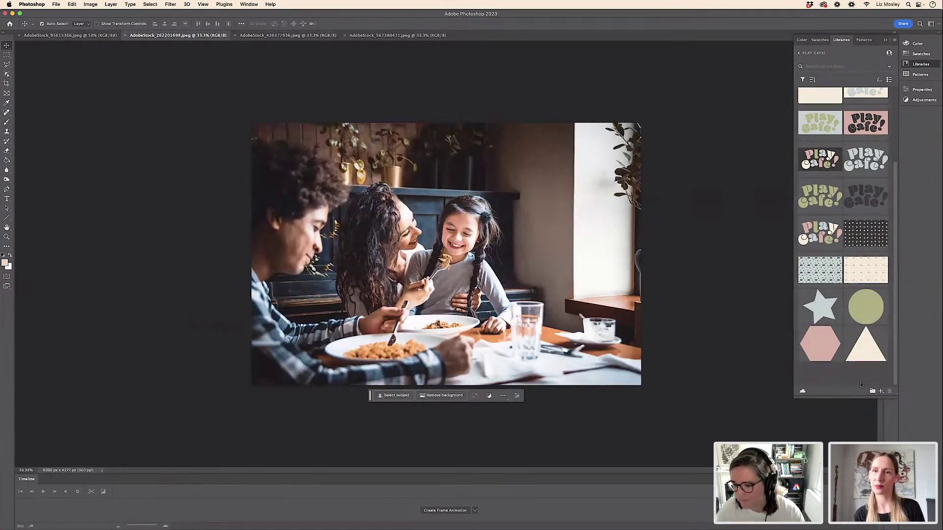
Step: Create a new library group holding the family dinner and girl-with-cup photos
click(871, 391)
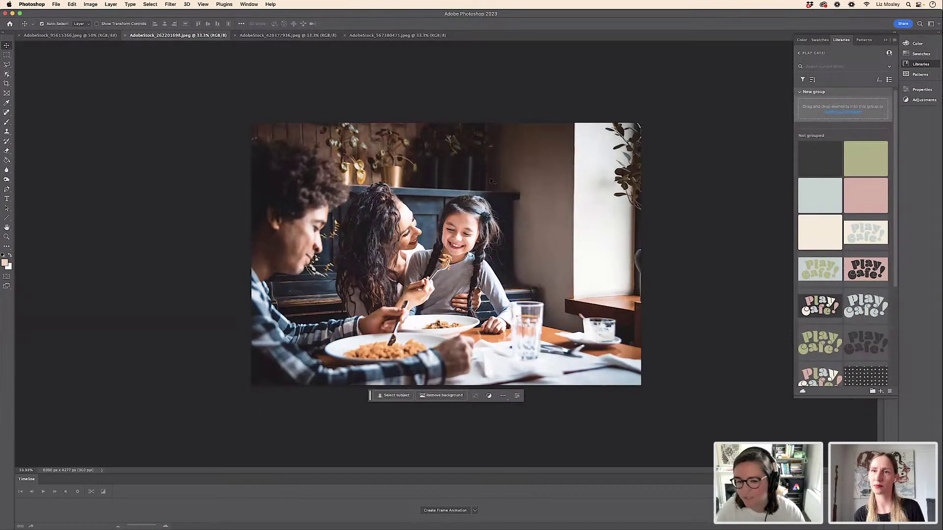
drag(418, 231, 745, 182)
drag(831, 131, 845, 117)
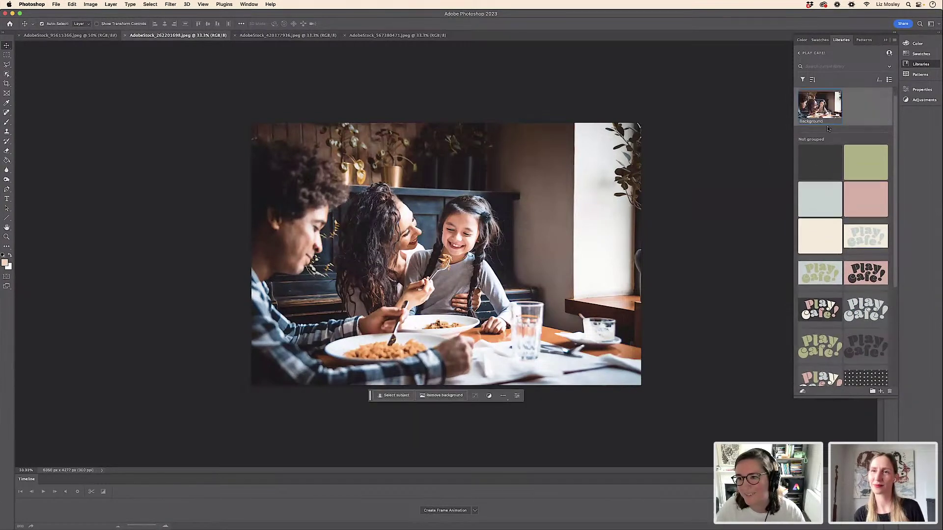
click(70, 35)
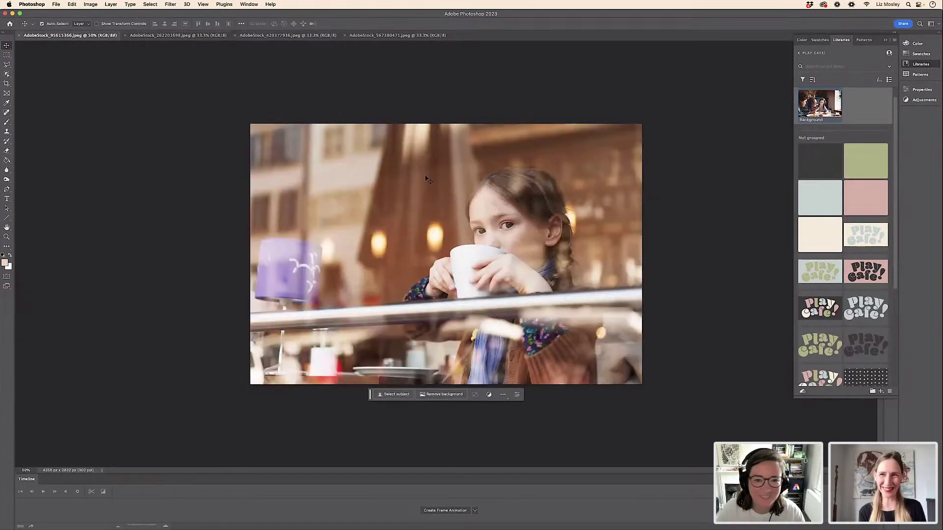
drag(420, 229, 860, 114)
Step: Add the mother-and-daughter and girl-on-slide photos to the new group
scroll(853, 121, down, 3)
scroll(853, 121, up, 4)
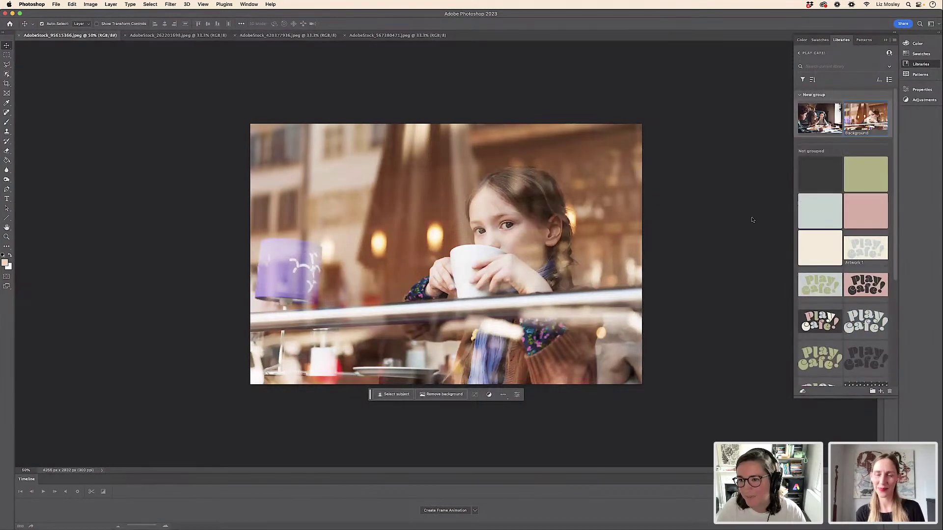
click(270, 36)
drag(504, 195, 833, 122)
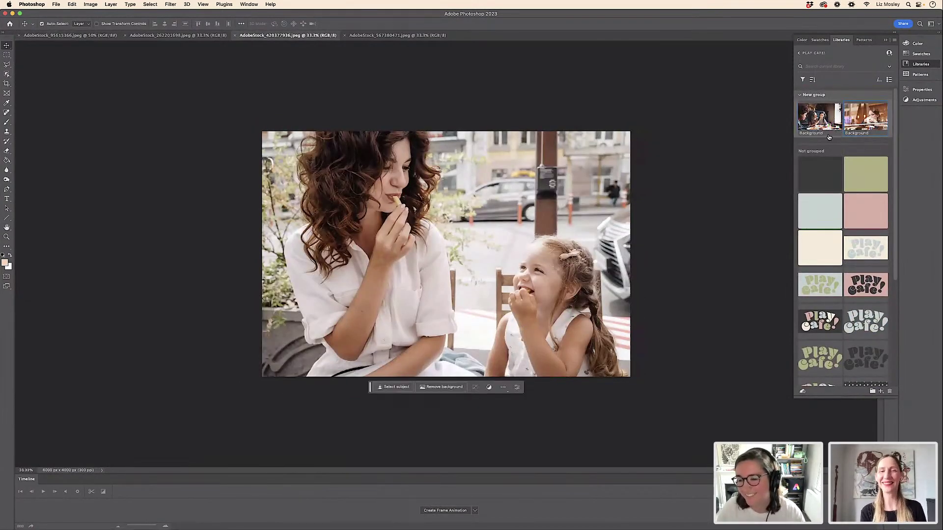
click(398, 36)
drag(397, 257, 853, 146)
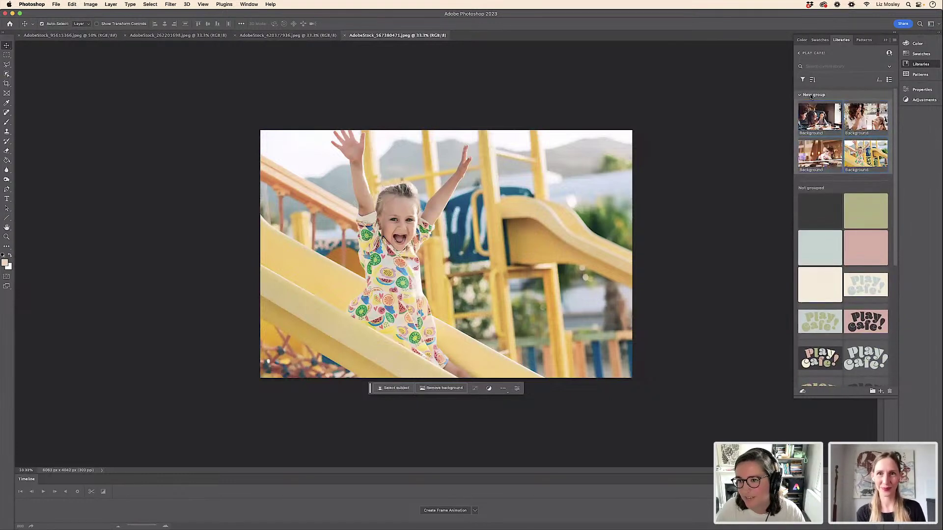
Step: Rename the new group to 'Photography'
double_click(810, 95)
text(Photography)
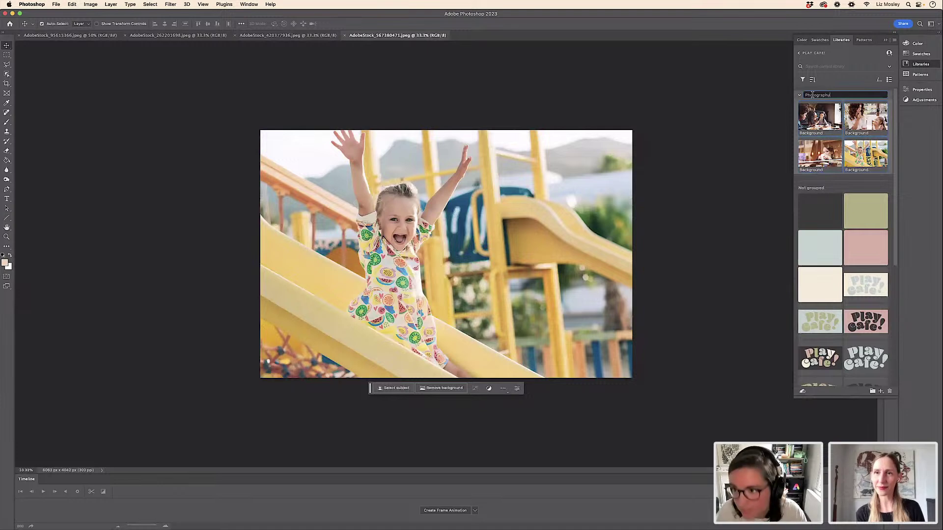
key(Return)
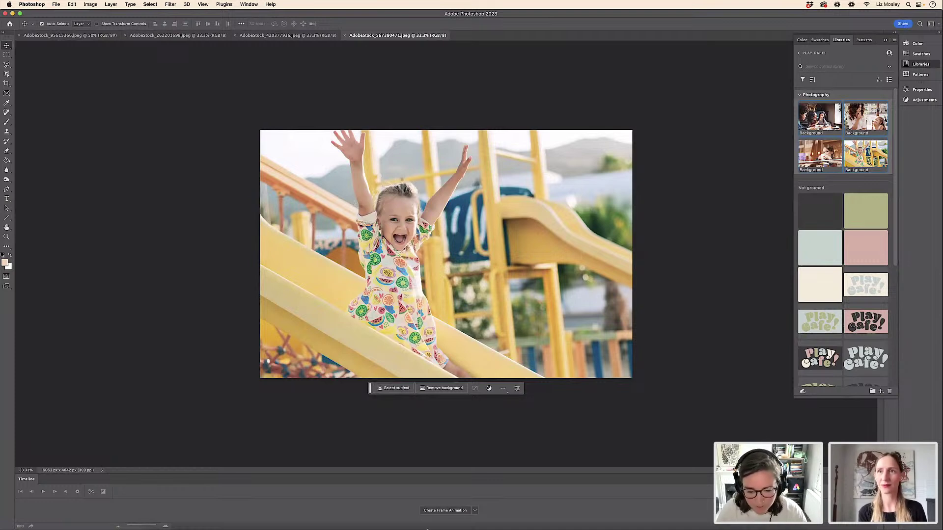
click(171, 524)
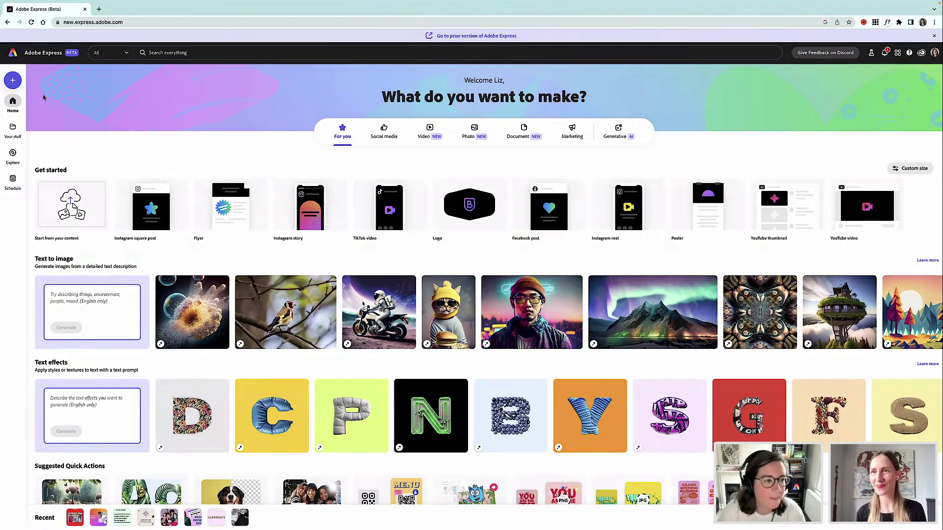
Step: Open Your stuff in Adobe Express to list the two folders and saved design files
scroll(48, 94, down, 1)
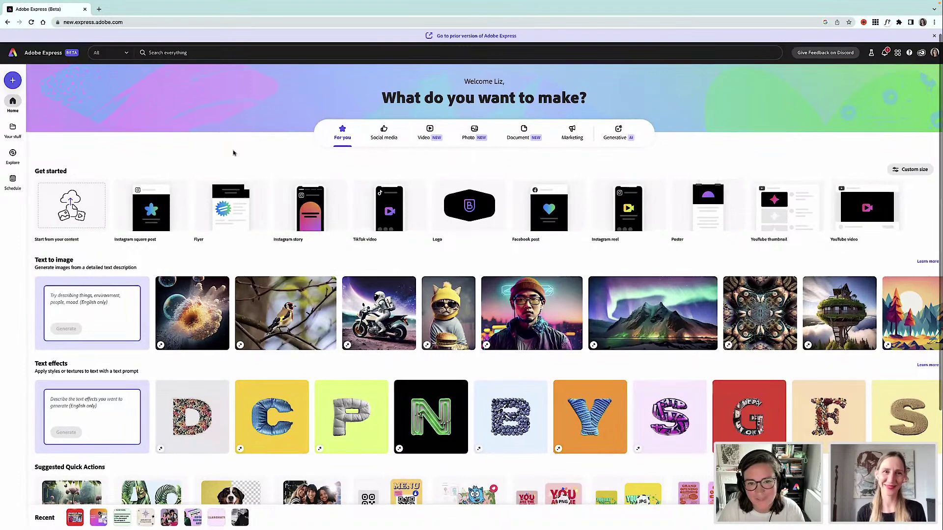
scroll(231, 153, up, 1)
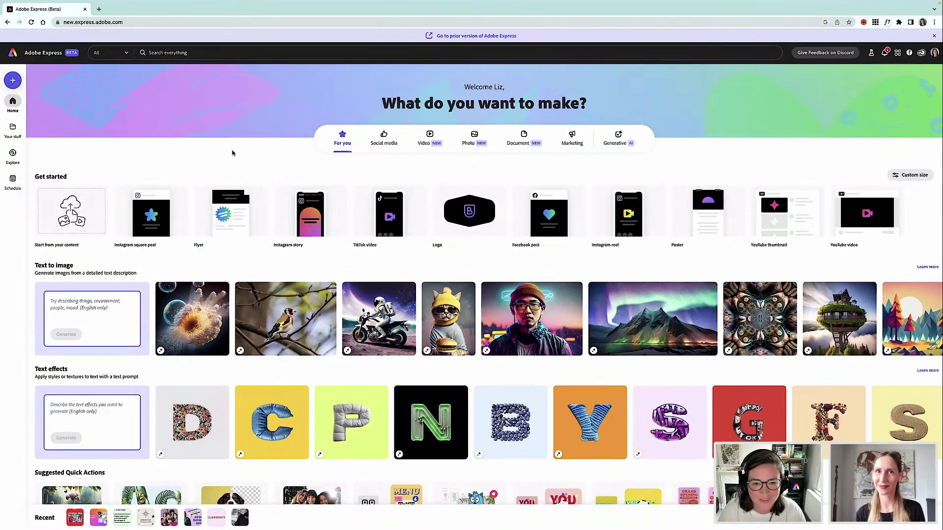
scroll(232, 152, down, 2)
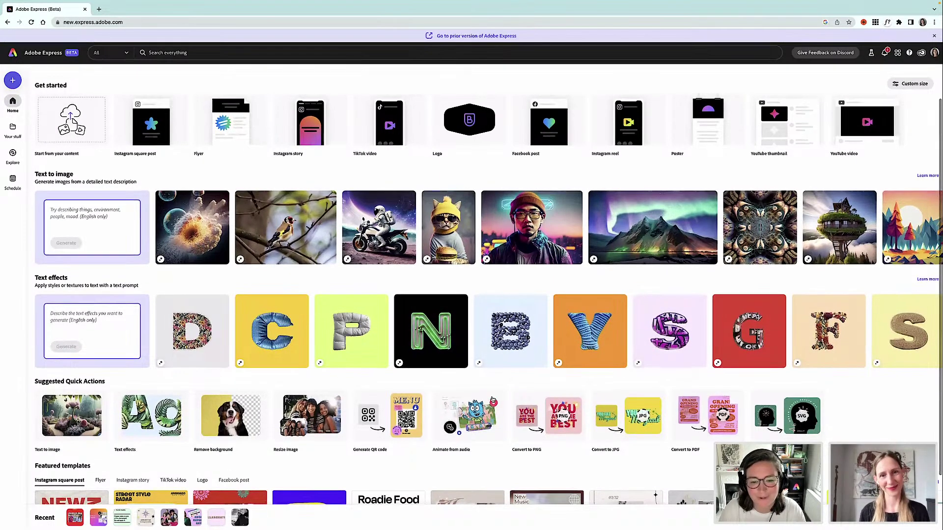
scroll(441, 399, up, 1)
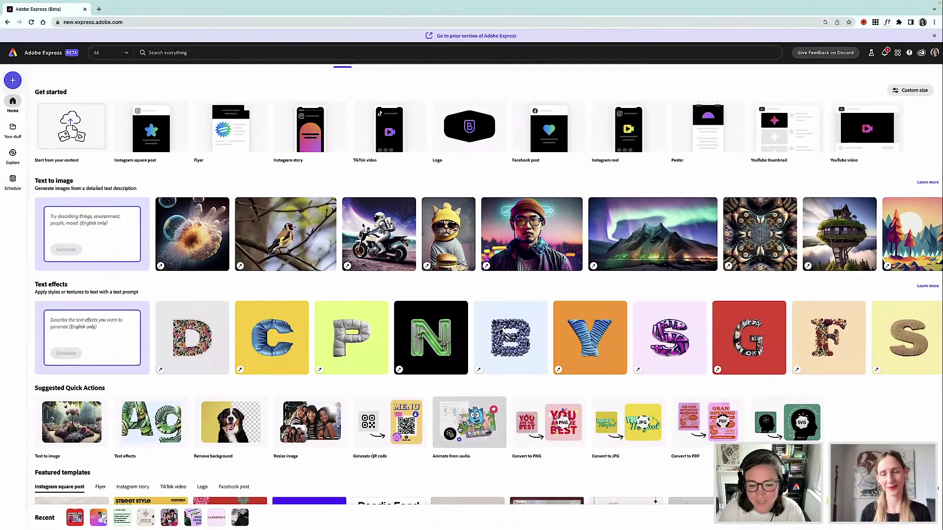
scroll(435, 396, up, 3)
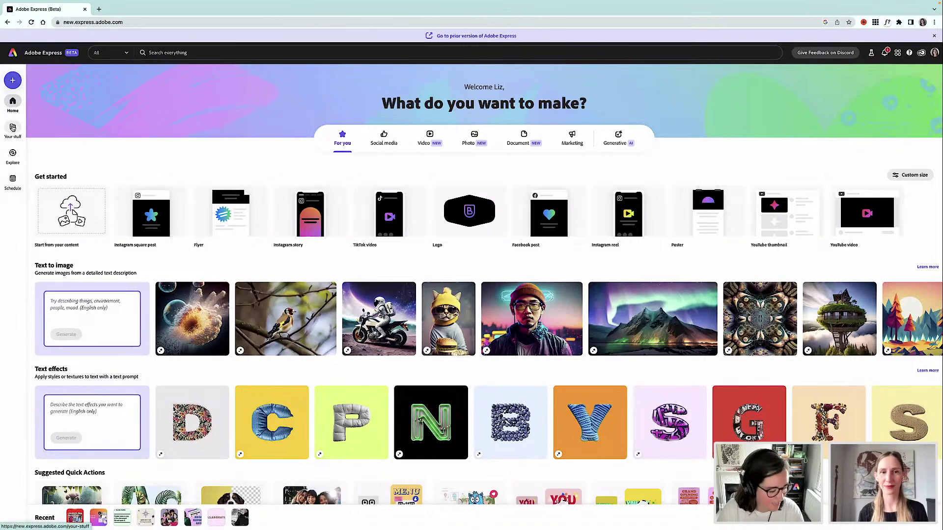
mouse_move(13, 129)
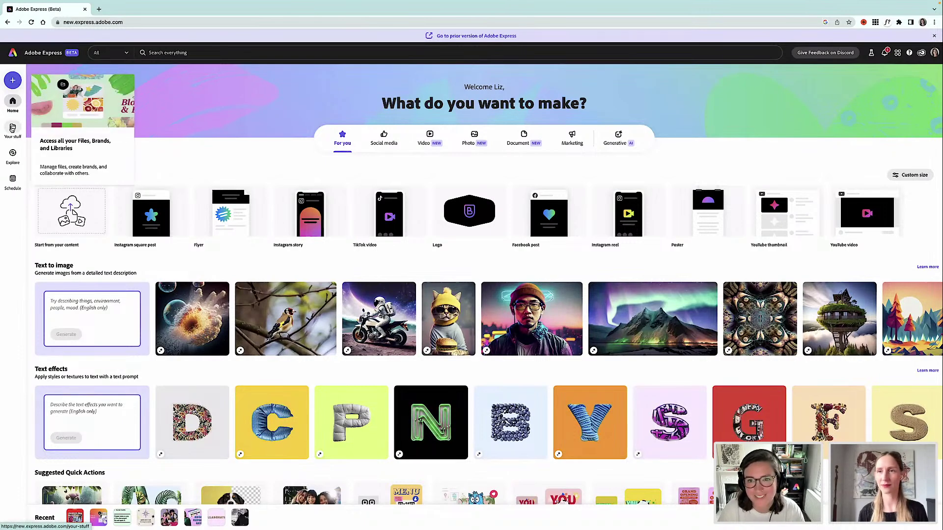
click(13, 129)
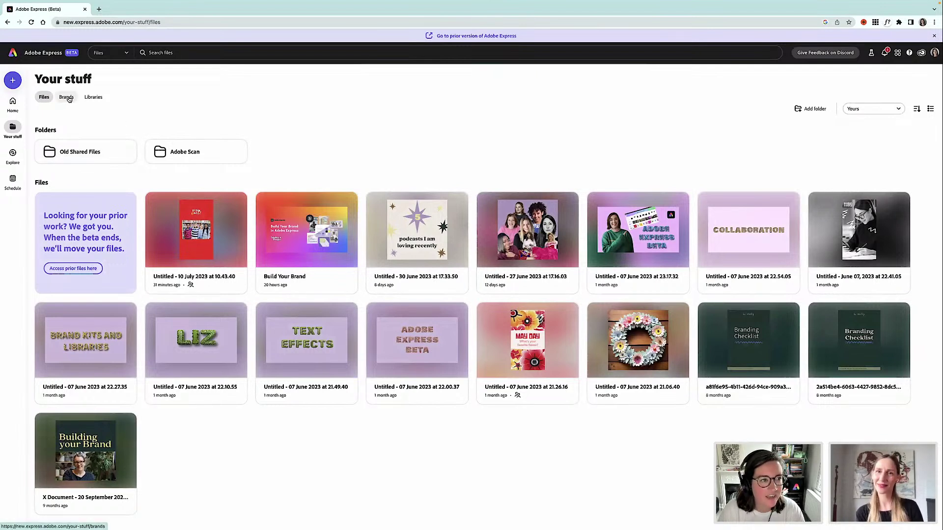
Step: Show the Libraries list, try Use as brand on Play Cafe!, check Brands, then return
click(93, 97)
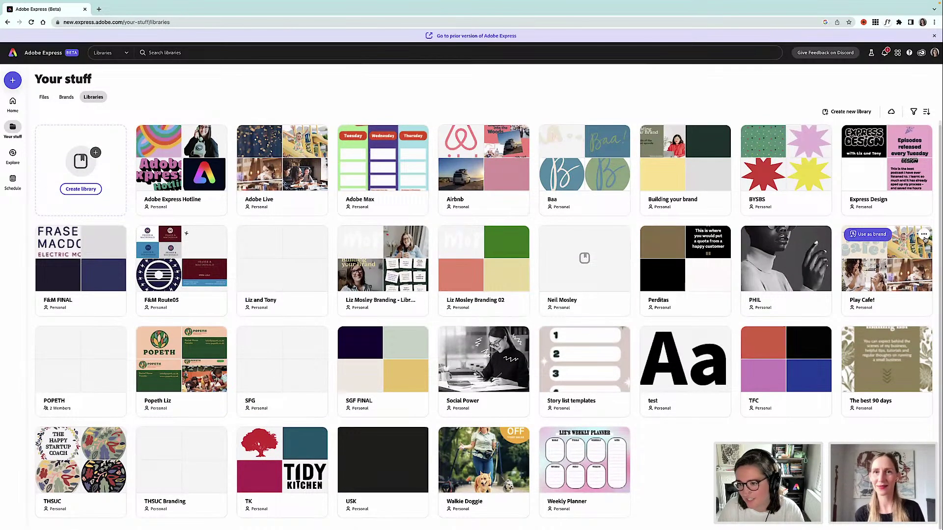
click(874, 236)
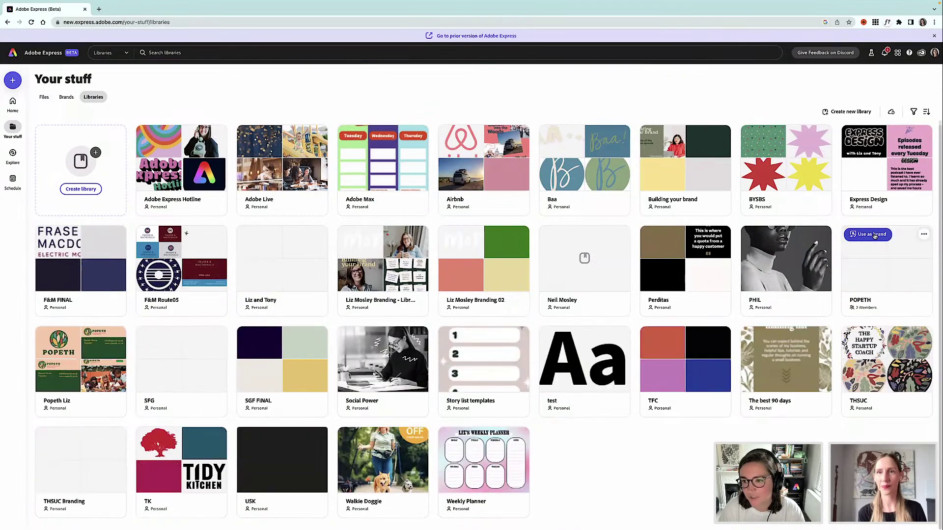
click(63, 99)
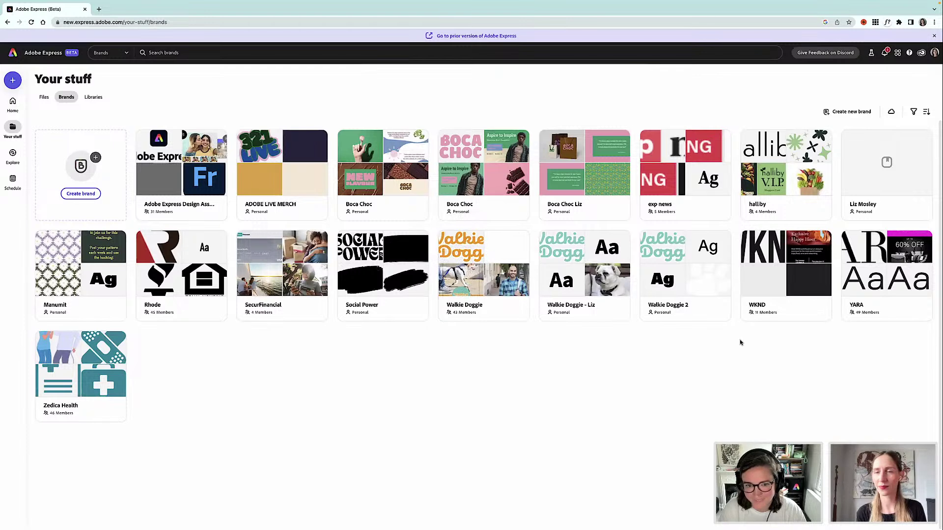
click(93, 97)
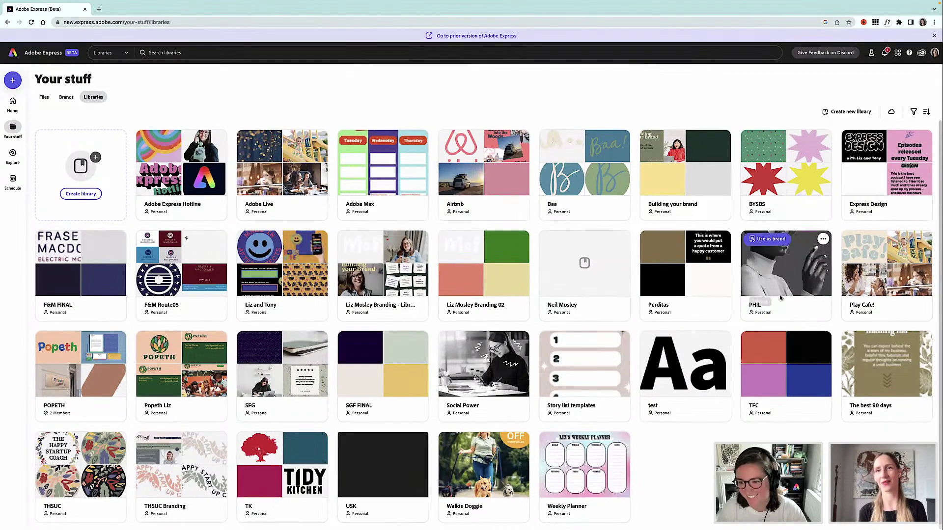
Step: Make Play Cafe! a brand with Use as brand and open its brand page
click(923, 241)
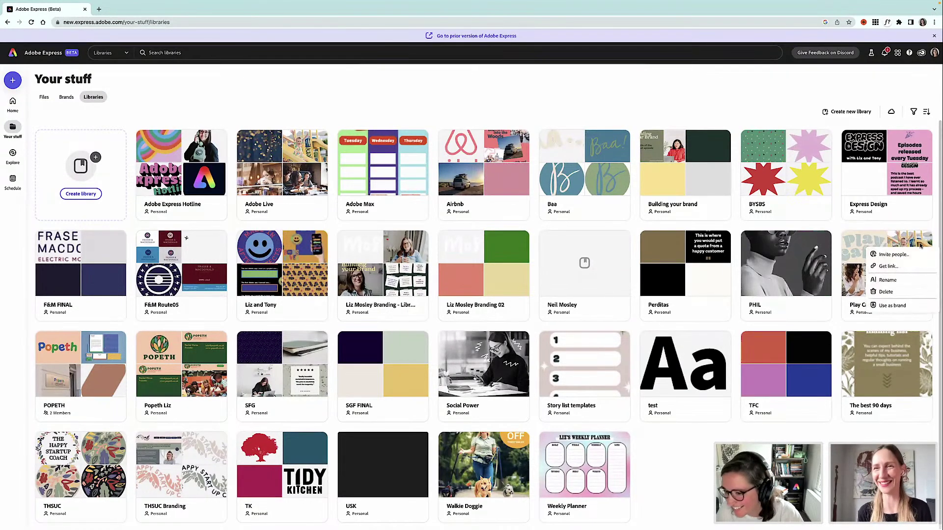
click(890, 306)
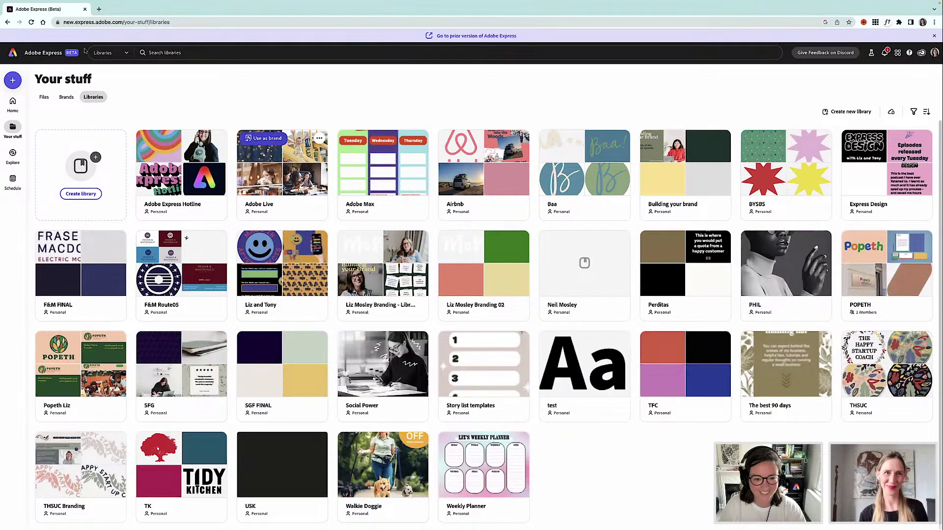
click(68, 97)
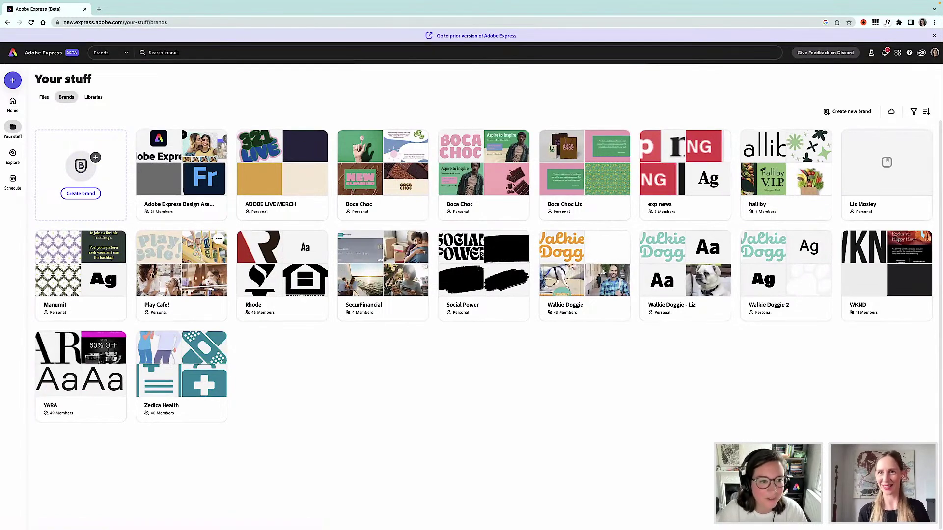
click(193, 261)
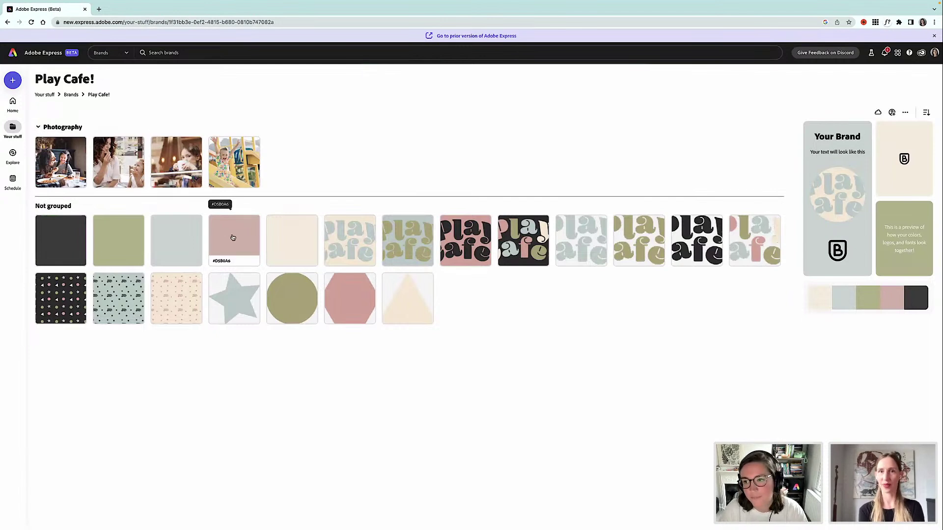
mouse_move(349, 526)
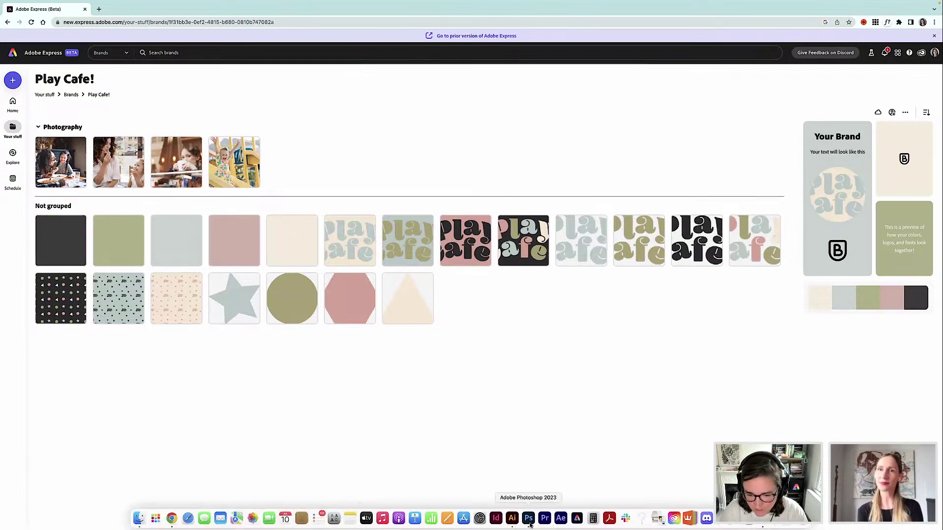
Step: In Illustrator, create a new library group named 'Shapes'
click(512, 518)
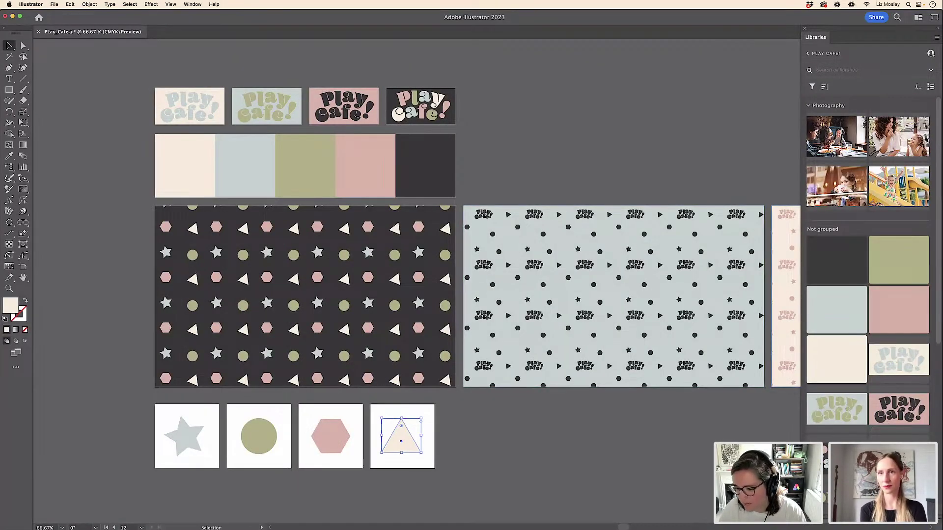
text(Shape)
key(Return)
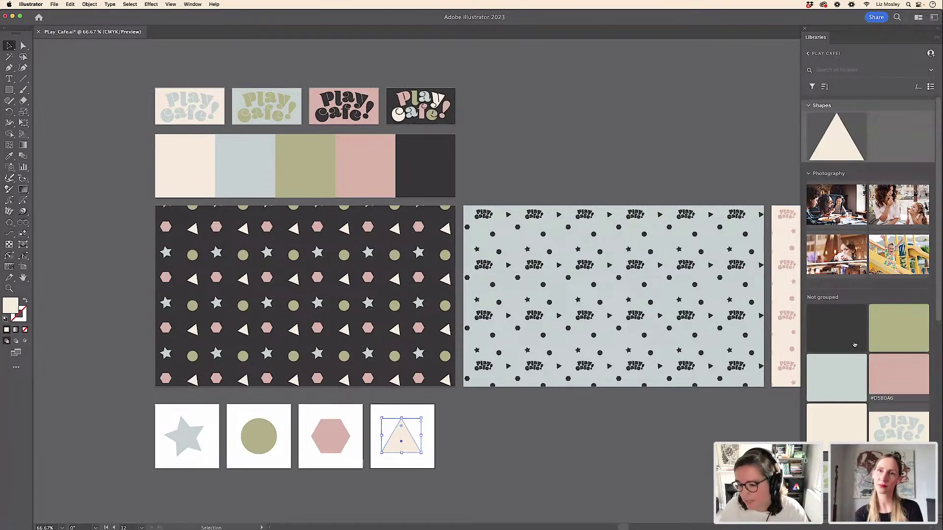
Step: Move the star, circle and hexagon artwork into the Shapes group
scroll(887, 379, down, 5)
scroll(887, 379, down, 4)
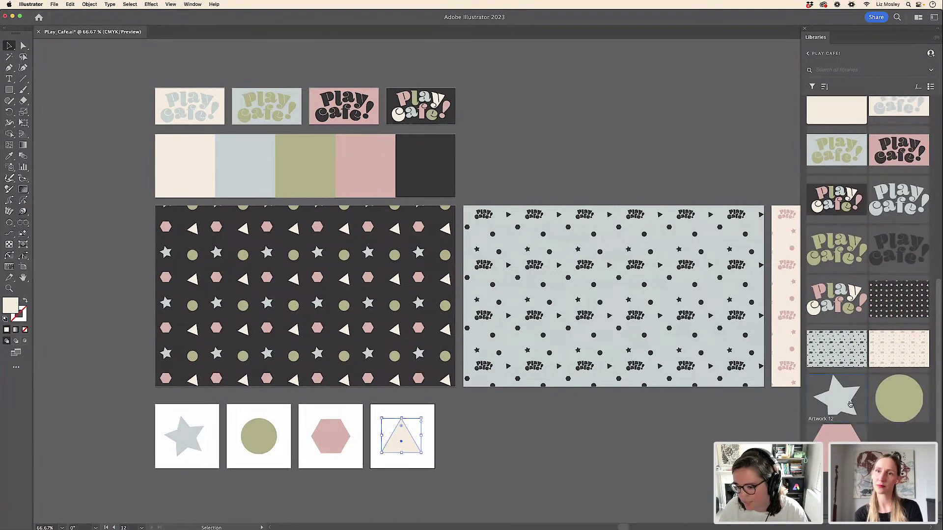
drag(842, 405, 848, 118)
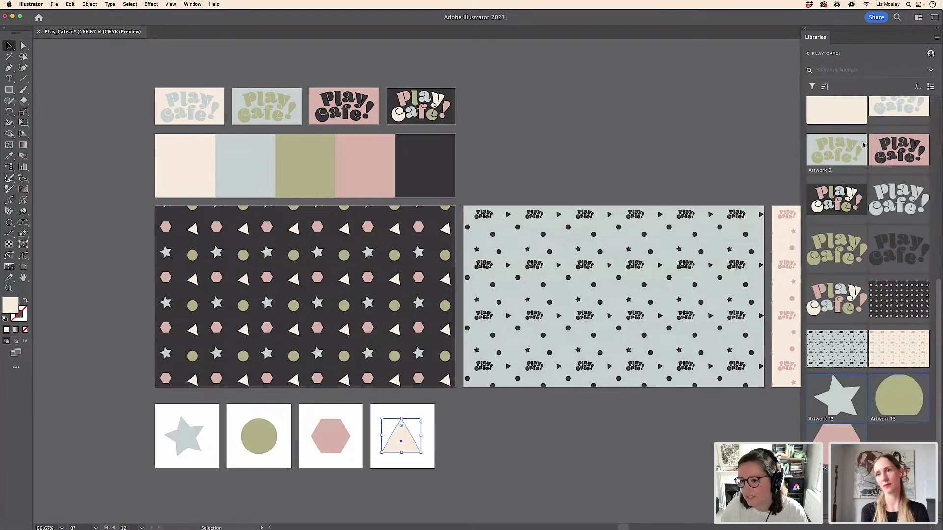
scroll(827, 378, up, 3)
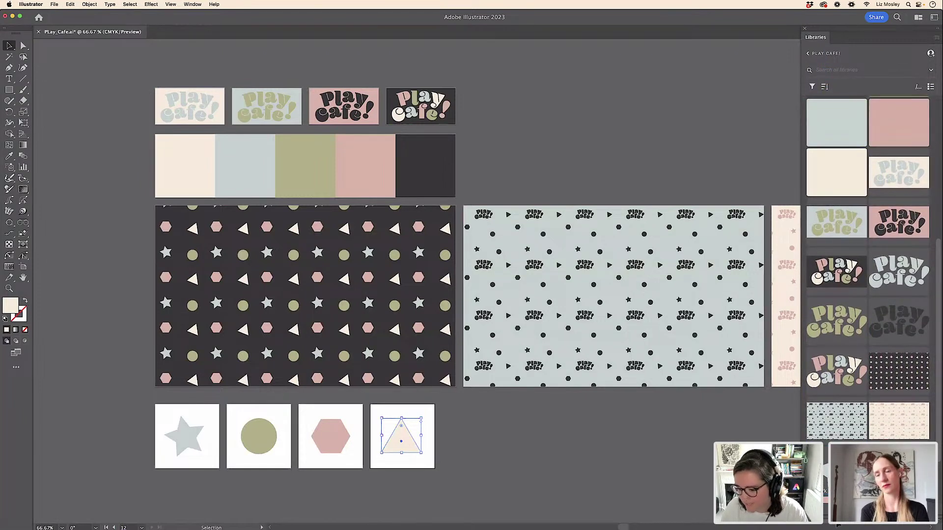
mouse_move(848, 118)
mouse_down()
mouse_move(842, 162)
mouse_move(844, 96)
mouse_move(841, 108)
mouse_move(818, 103)
mouse_move(828, 97)
mouse_move(833, 119)
mouse_up()
drag(832, 152, 847, 265)
scroll(852, 262, down, 10)
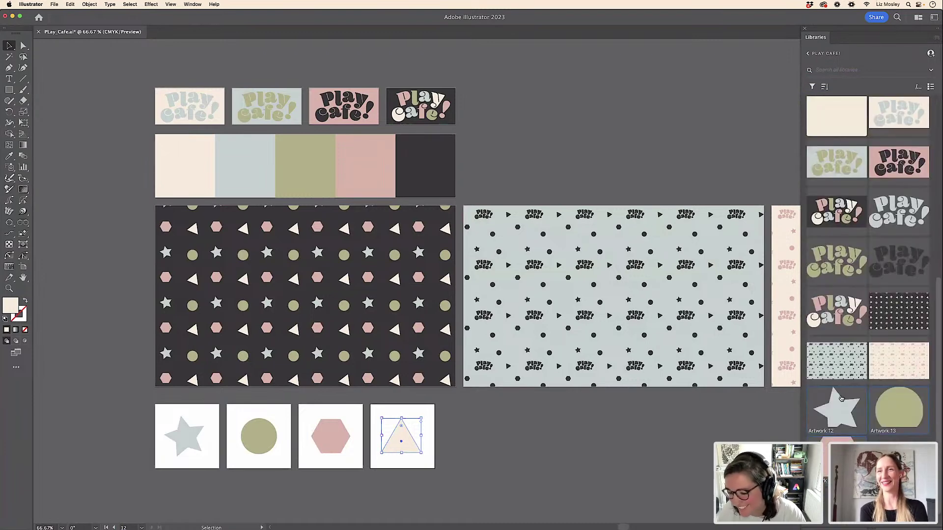
drag(841, 399, 900, 143)
mouse_move(383, 526)
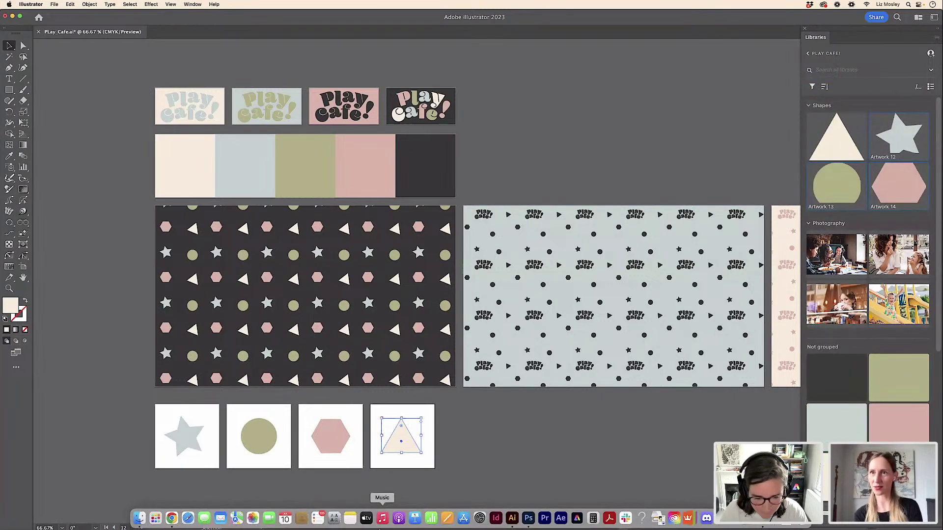
click(172, 519)
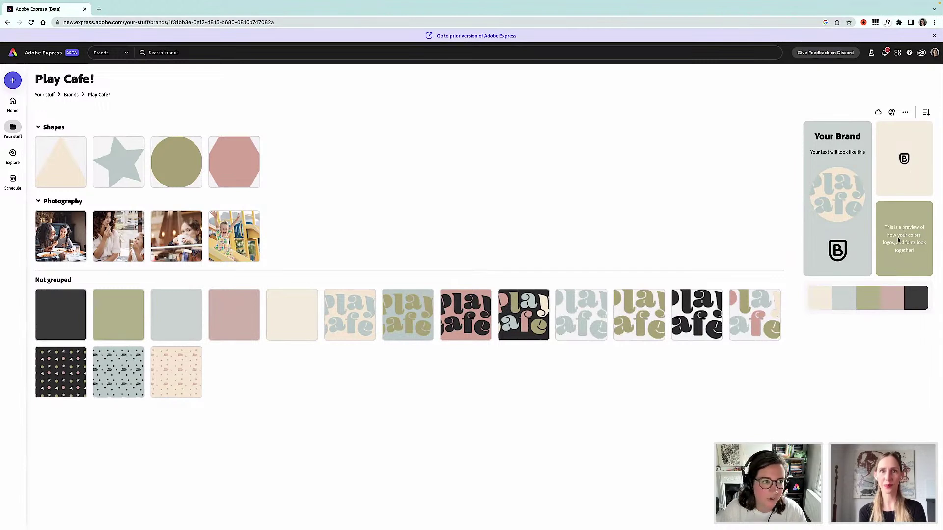
Step: Open the Brands list under Your stuff and start creating a new brand
click(12, 128)
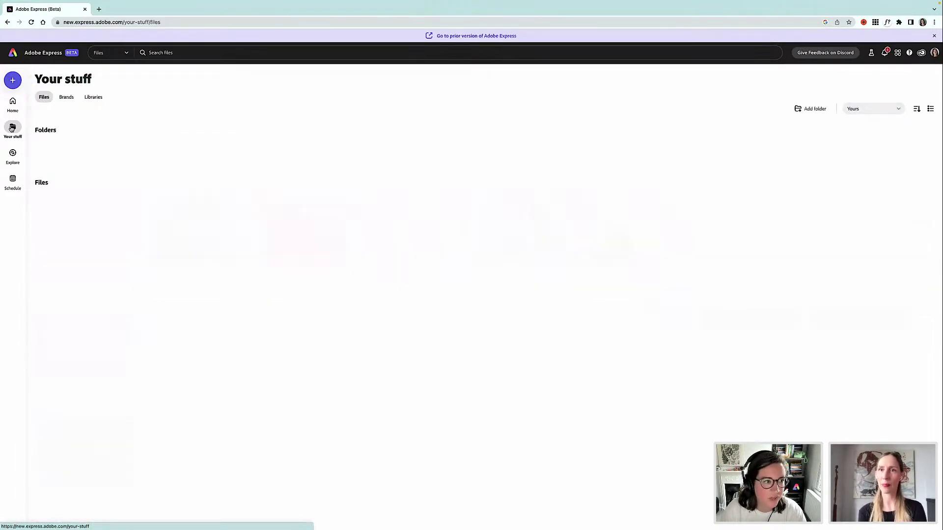
click(66, 98)
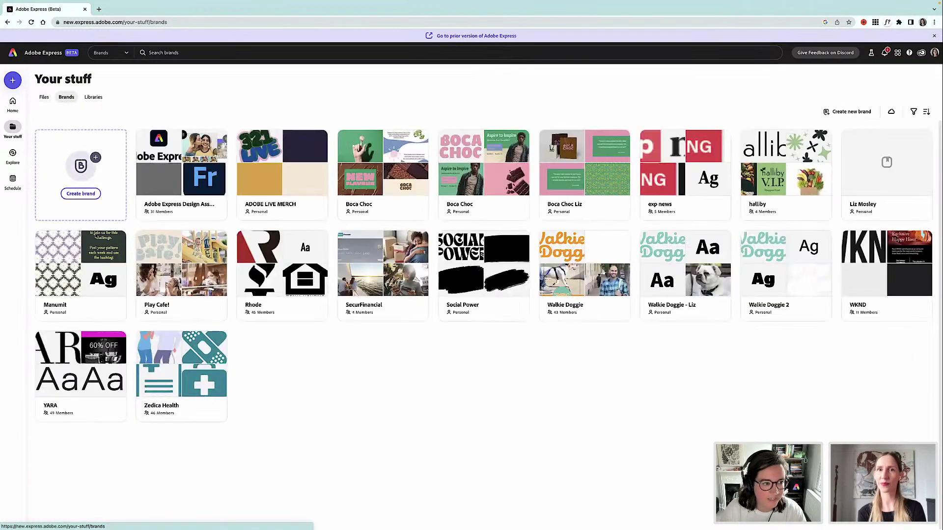
click(81, 194)
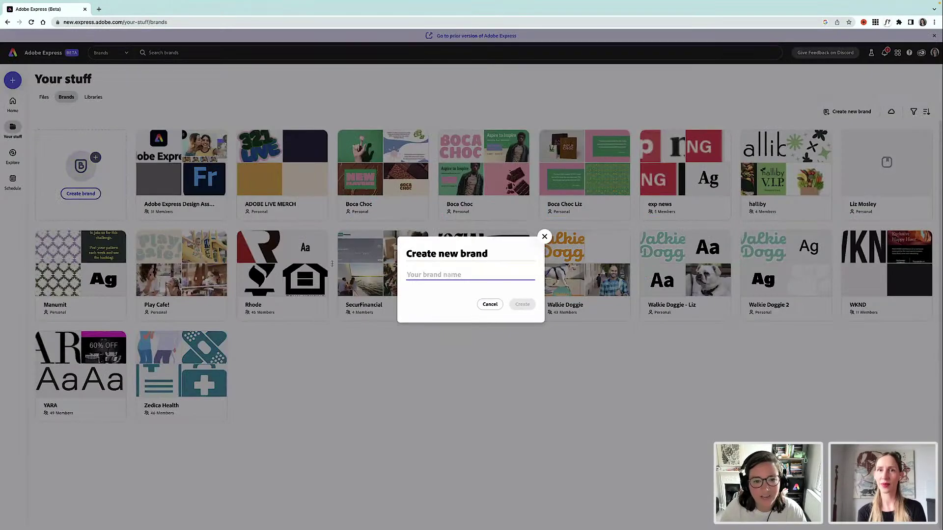
Step: Create a personal brand named after the user, then go back to the Brands list
text(Liz Stuff)
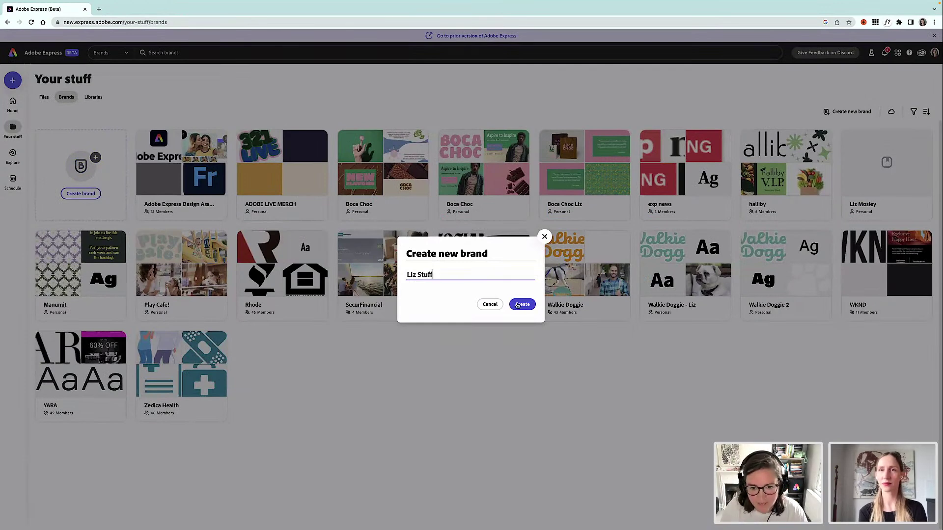
click(522, 304)
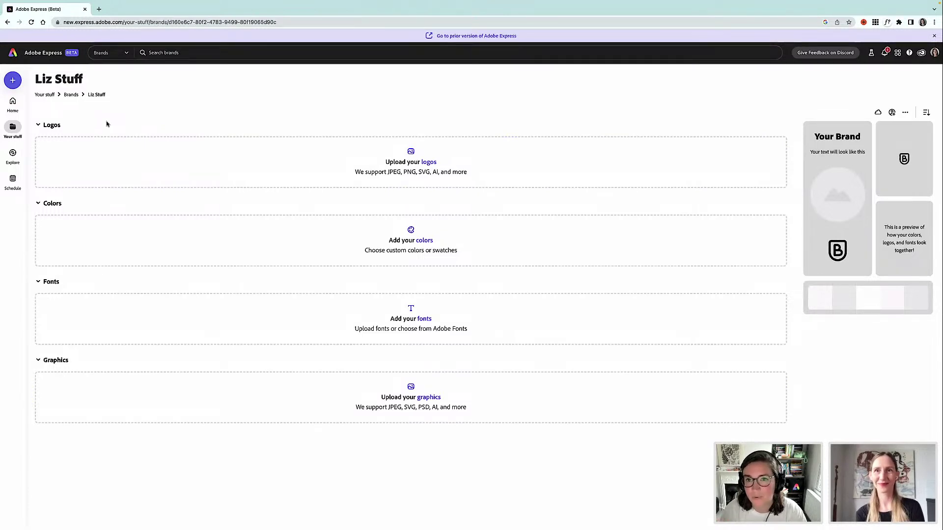
click(71, 95)
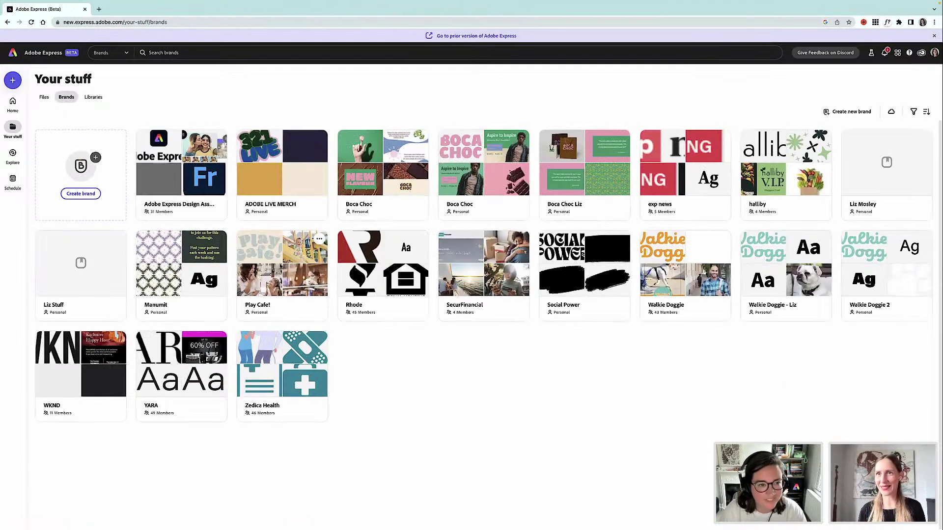
Step: Check the Play Cafe! brand, then start a blank Instagram story from the Home page
click(283, 266)
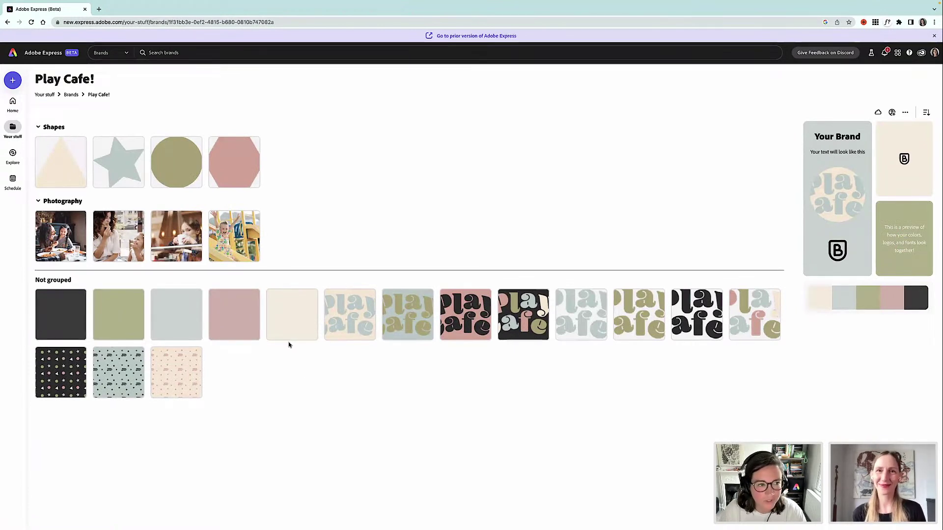
click(13, 103)
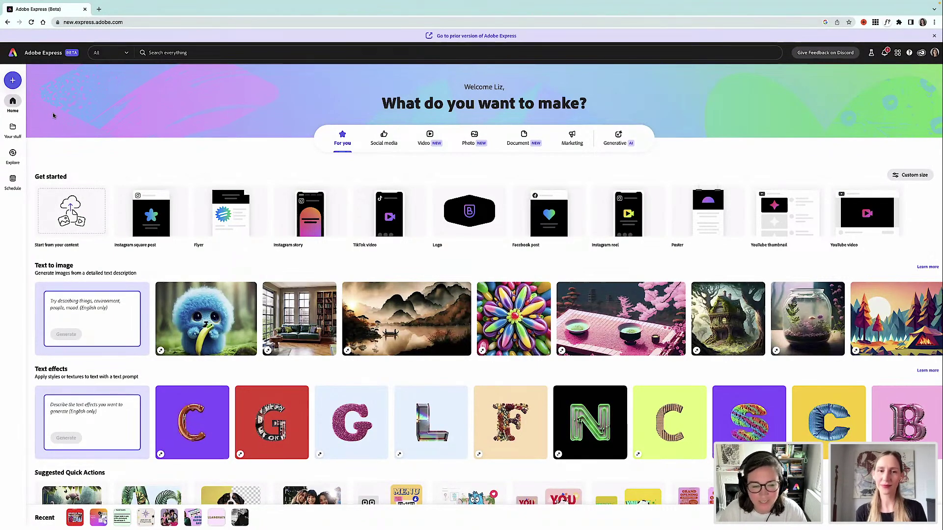
click(13, 80)
click(42, 167)
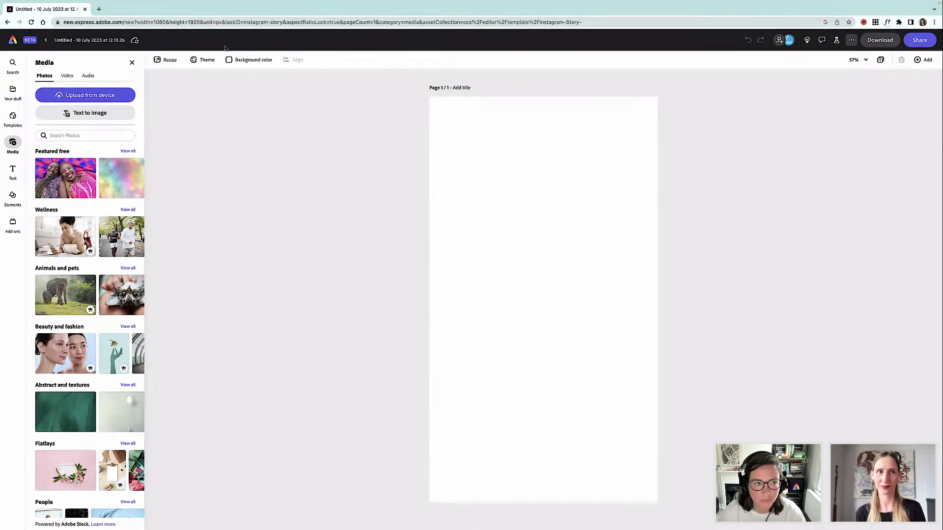
Step: Set the story's page background colour to dark grey
click(230, 61)
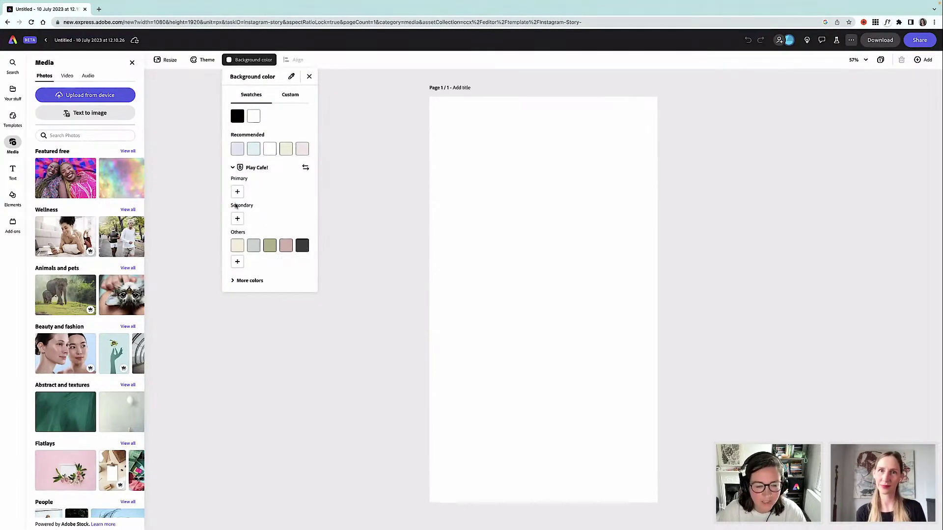
click(306, 168)
scroll(336, 256, down, 2)
scroll(336, 256, up, 3)
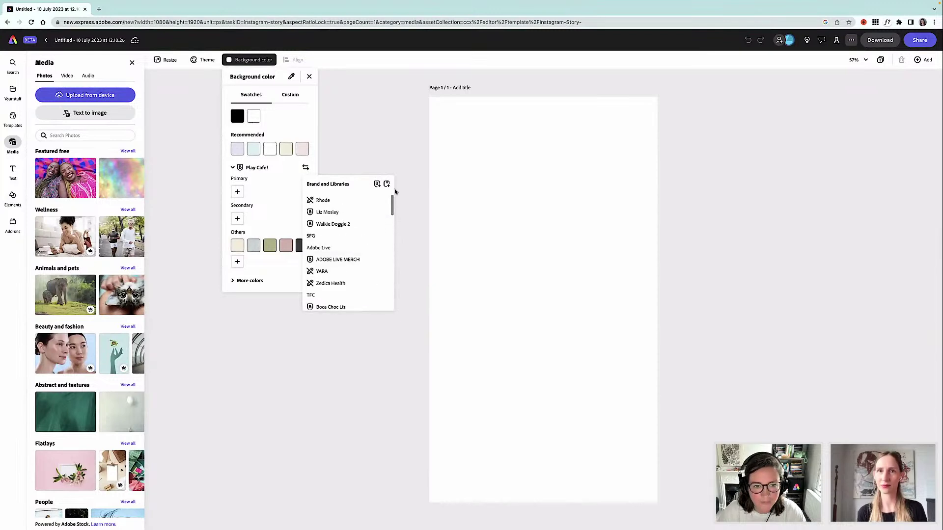
scroll(353, 259, down, 3)
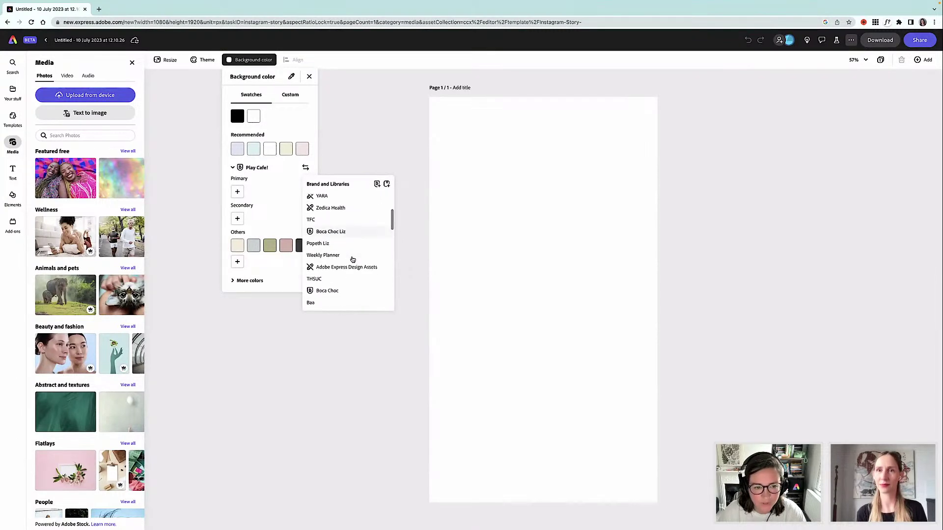
click(353, 144)
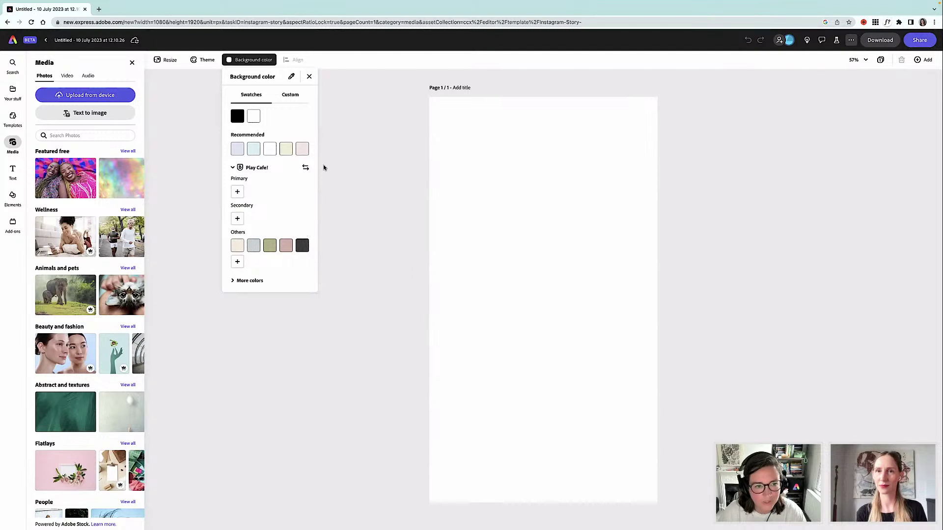
click(301, 246)
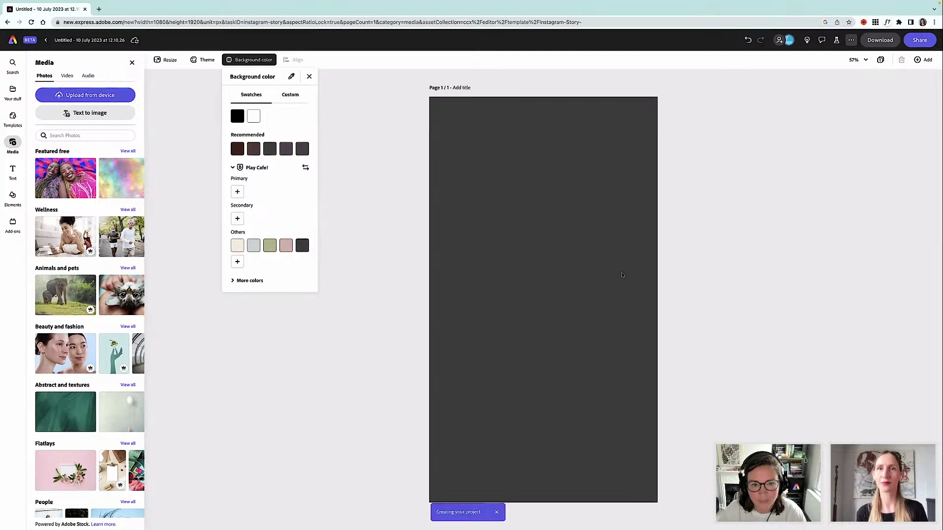
click(372, 260)
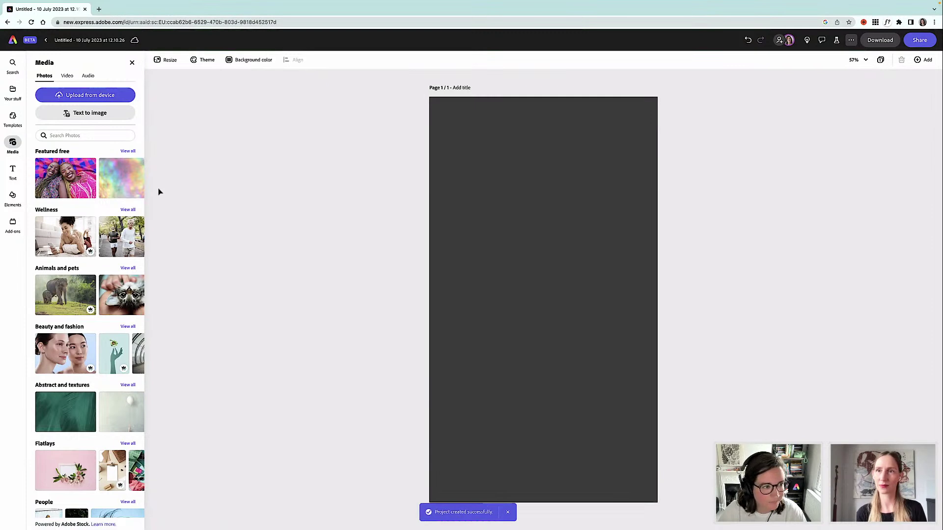
Step: Add the Play cafe! logo from the Play Cafe! library and centre it near the top
click(13, 89)
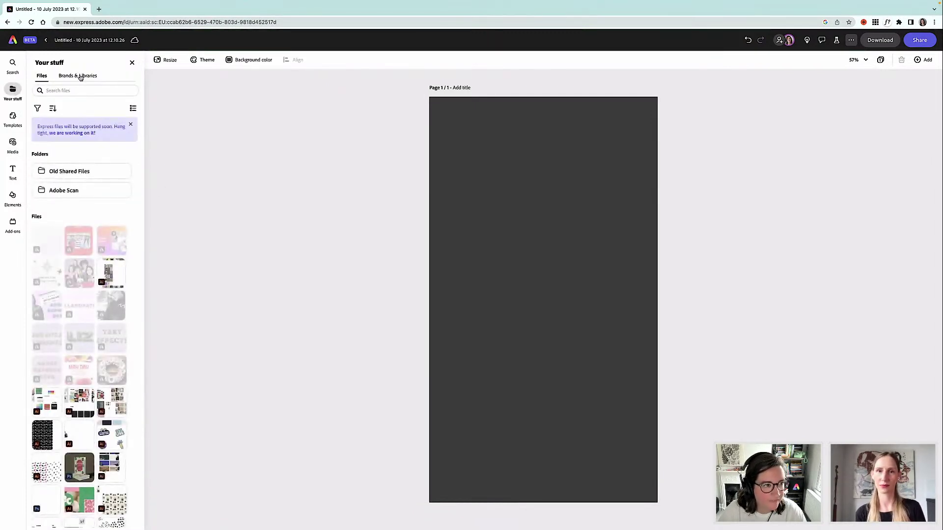
click(79, 77)
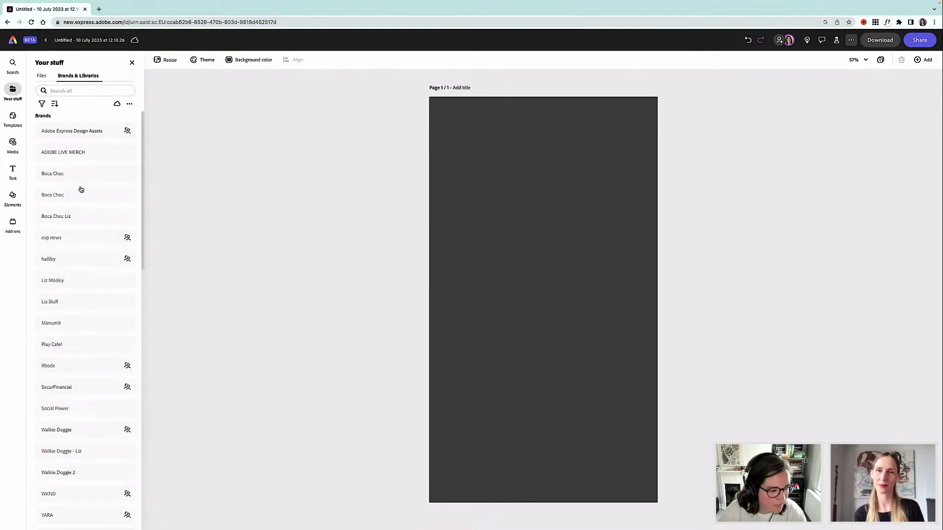
click(75, 346)
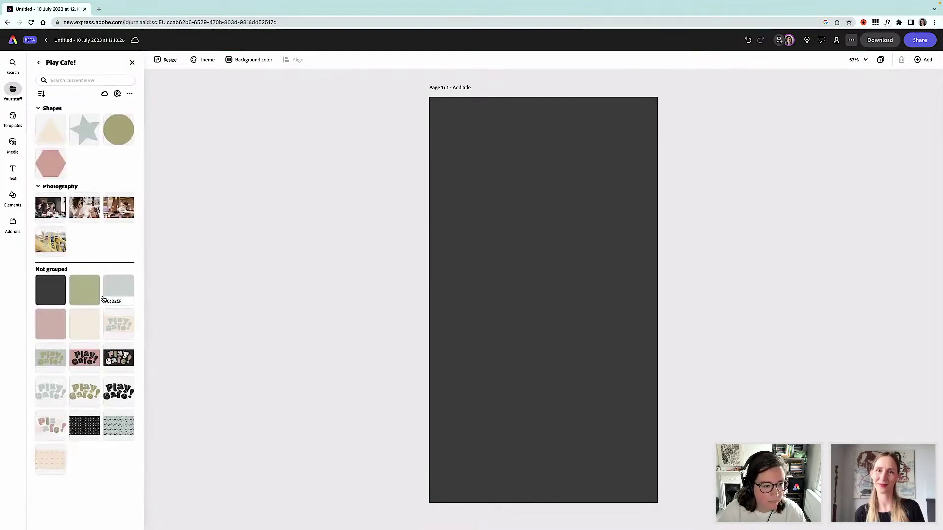
click(49, 429)
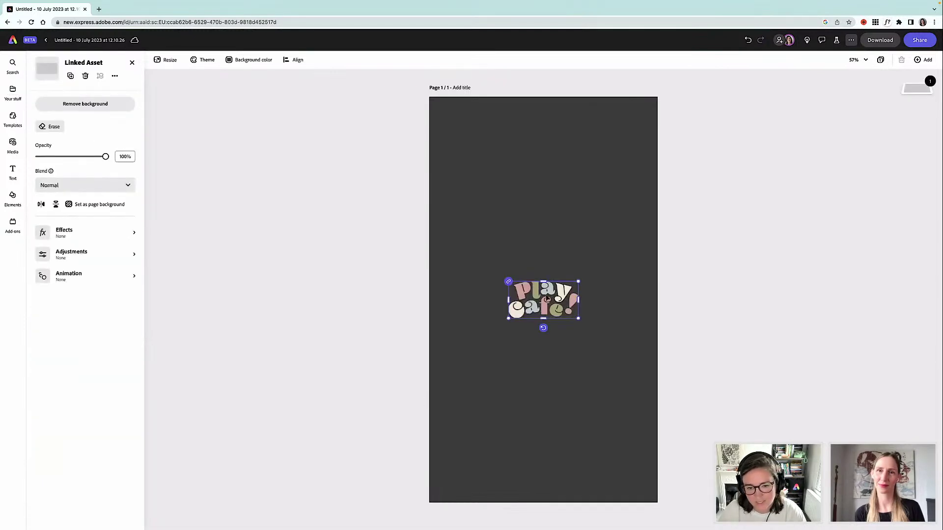
drag(546, 310, 538, 207)
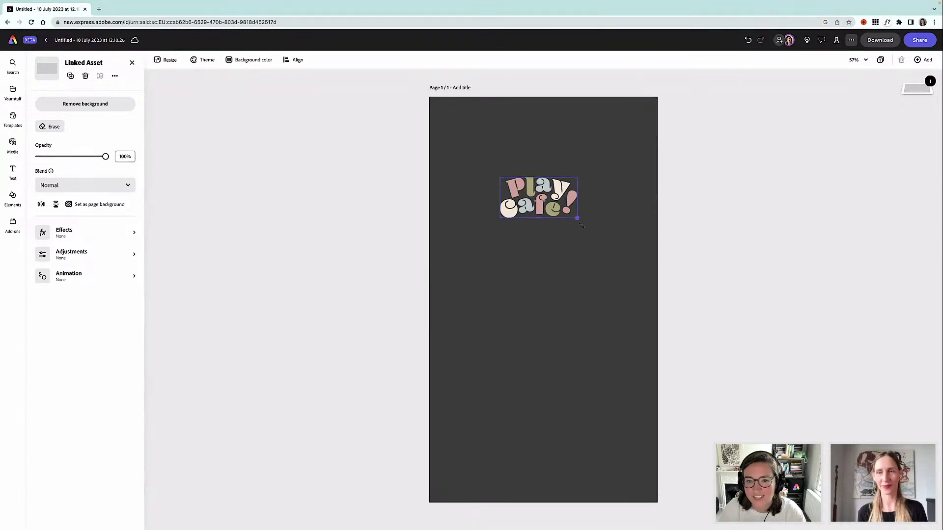
drag(567, 213, 562, 175)
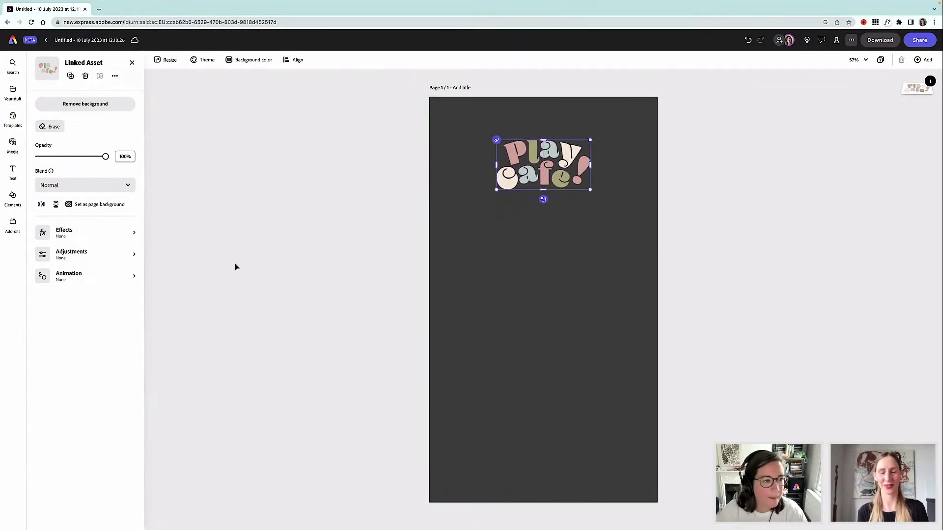
Step: Add the girl-with-cup café photo, remove the stray copy, then enlarge and centre it below the logo
click(10, 92)
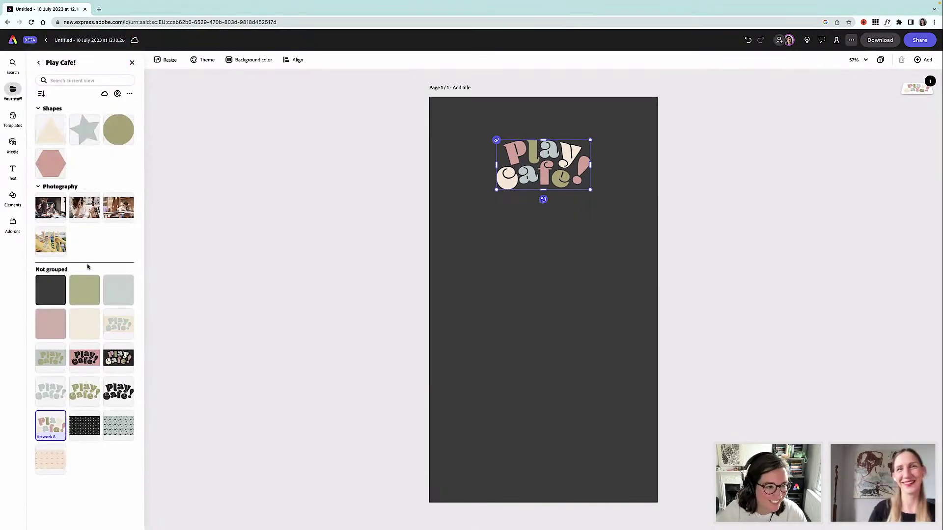
click(118, 209)
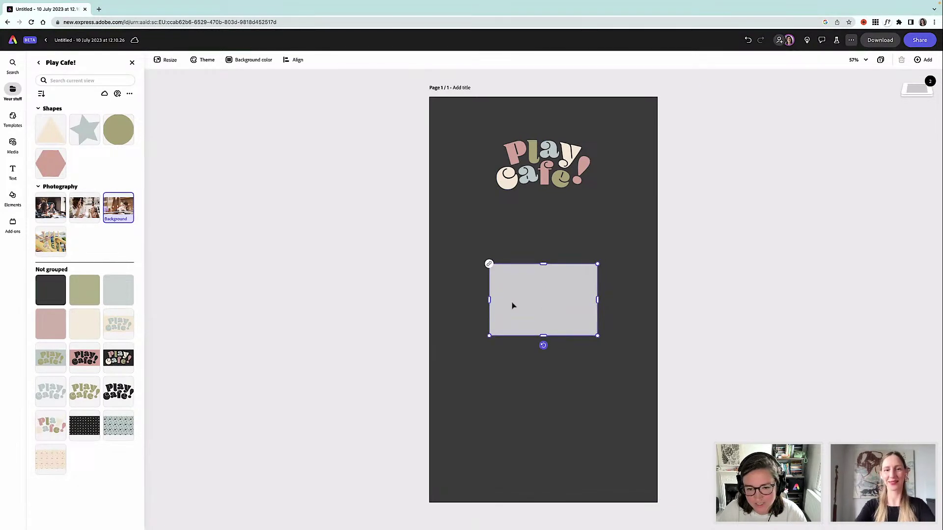
drag(515, 305, 425, 294)
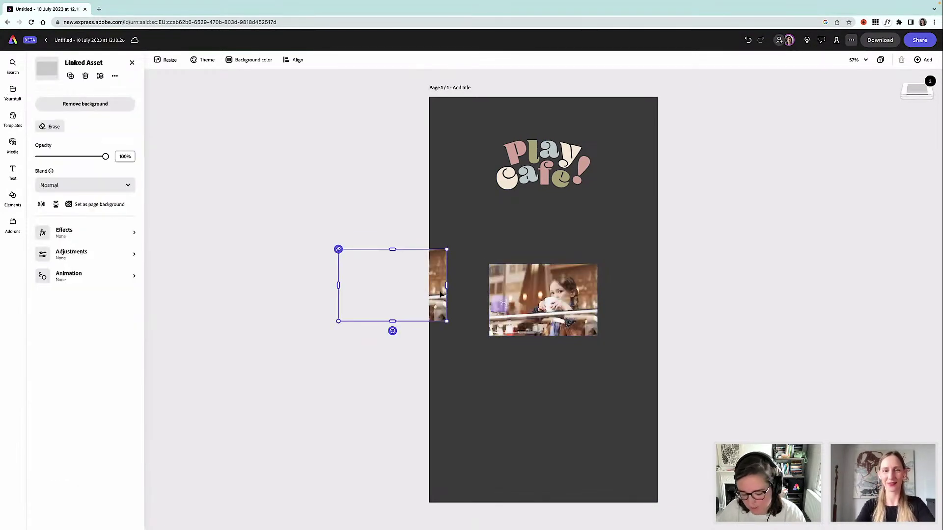
click(609, 325)
click(557, 305)
drag(556, 304, 522, 262)
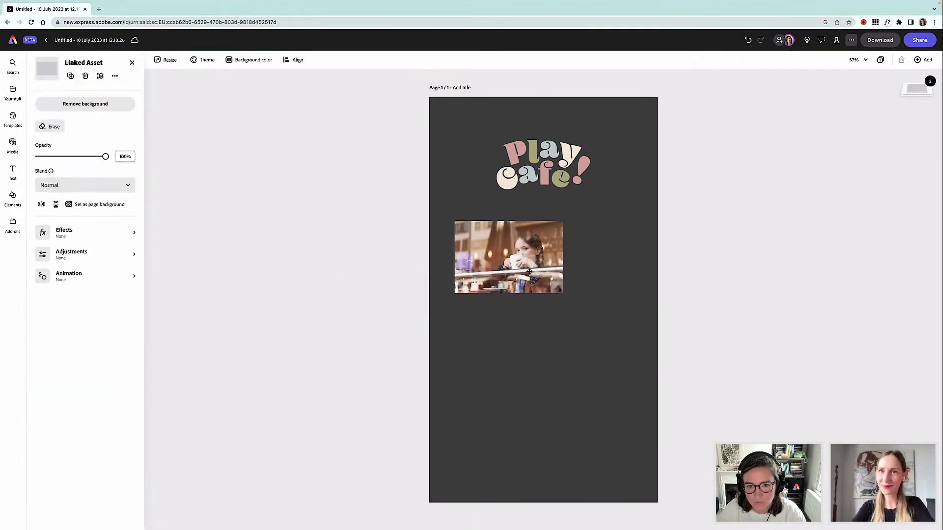
drag(564, 293, 621, 331)
drag(580, 285, 588, 286)
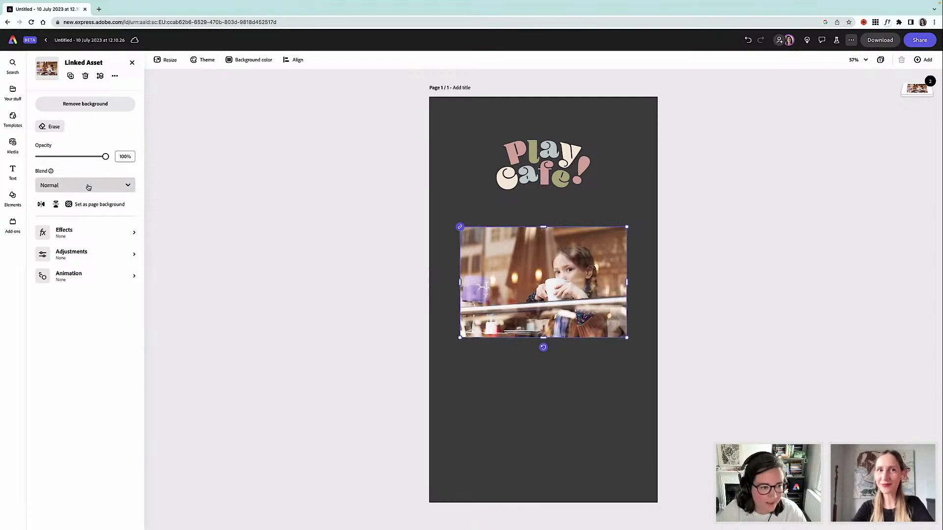
click(12, 196)
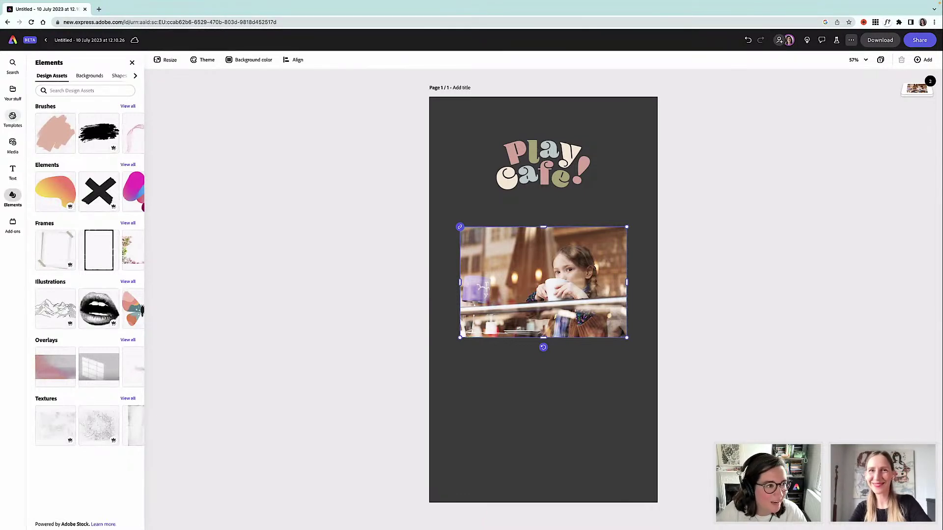
click(13, 91)
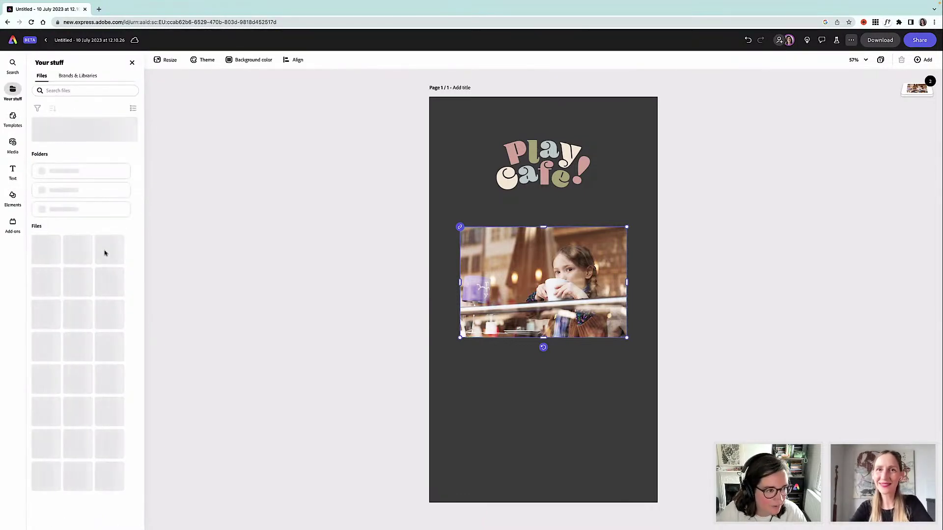
Step: Add the pink hexagon, cream triangle, grey star and olive circle from the Play Cafe! library
click(81, 76)
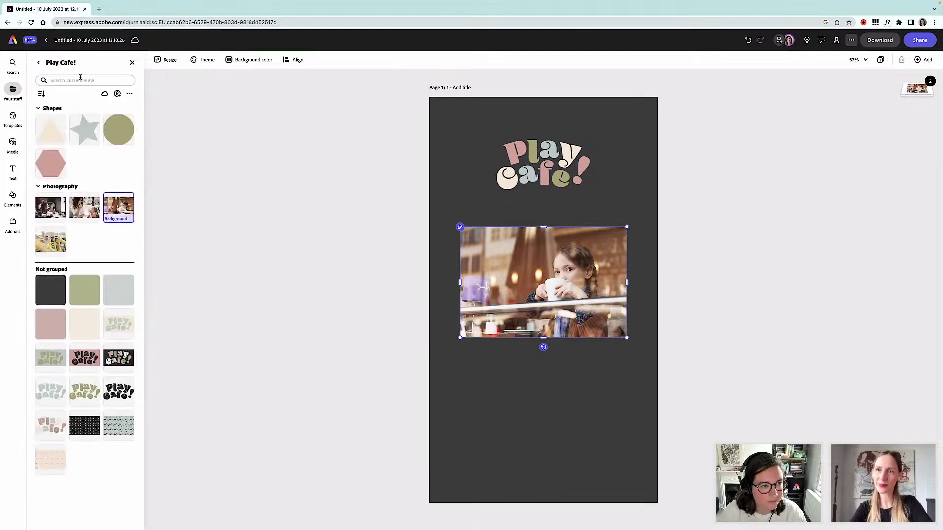
click(51, 162)
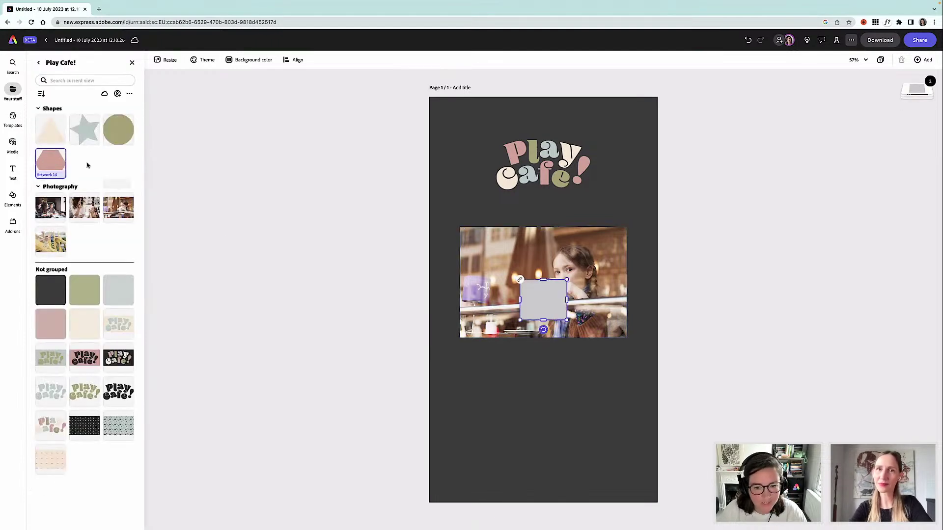
click(45, 134)
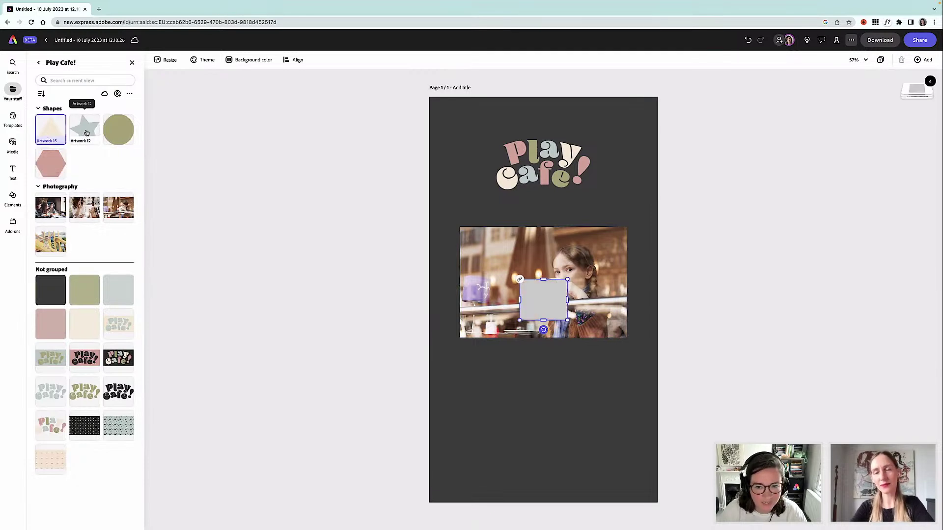
click(85, 133)
click(121, 131)
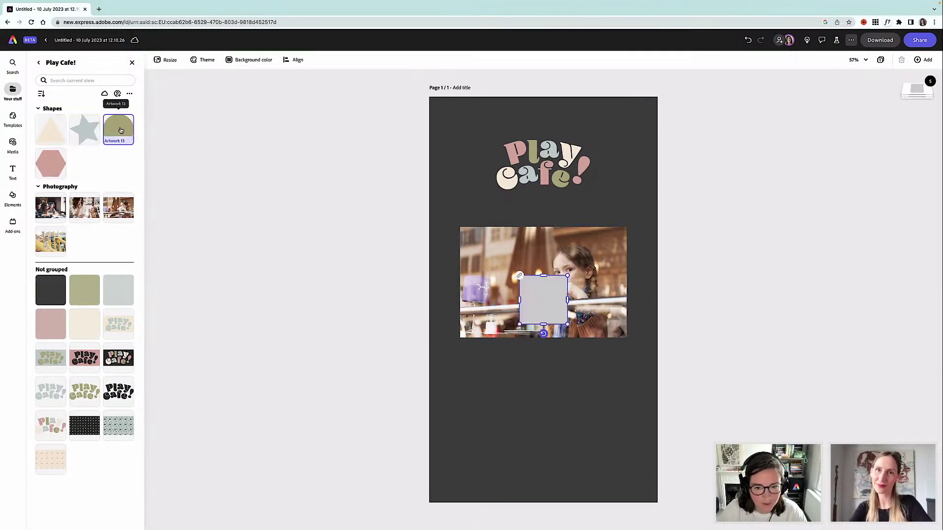
Step: Arrange the shapes: circle lower left, star right, triangle top right, hexagon above the photo
drag(541, 312, 467, 396)
drag(542, 305, 622, 342)
click(549, 299)
drag(550, 299, 640, 128)
click(458, 369)
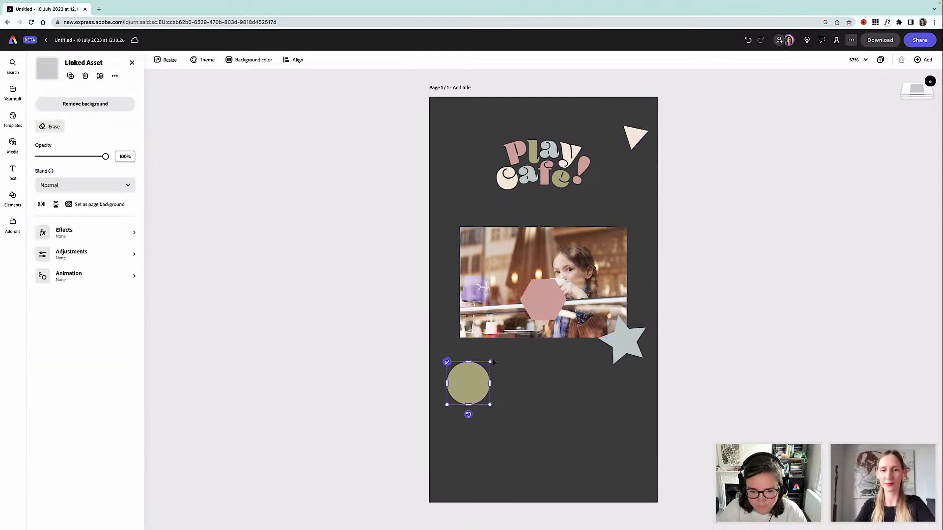
drag(490, 361, 477, 375)
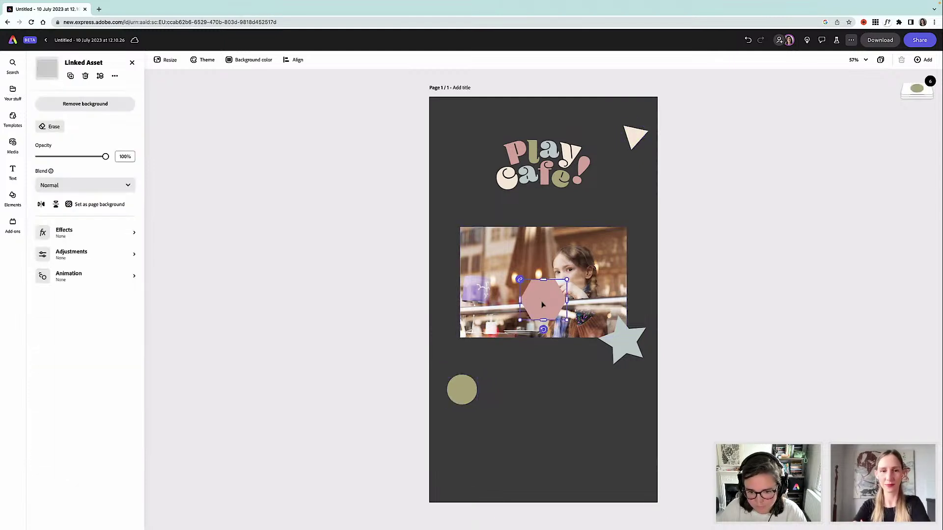
click(470, 225)
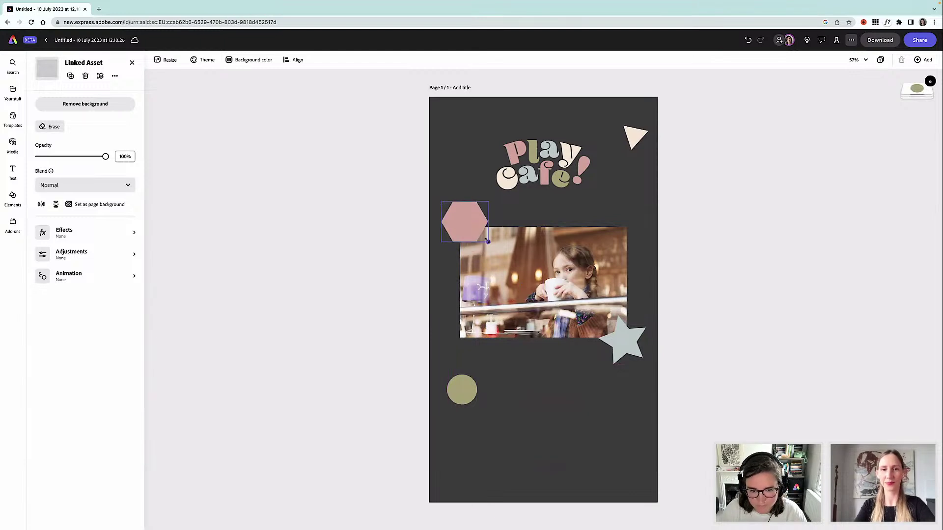
drag(460, 214, 459, 217)
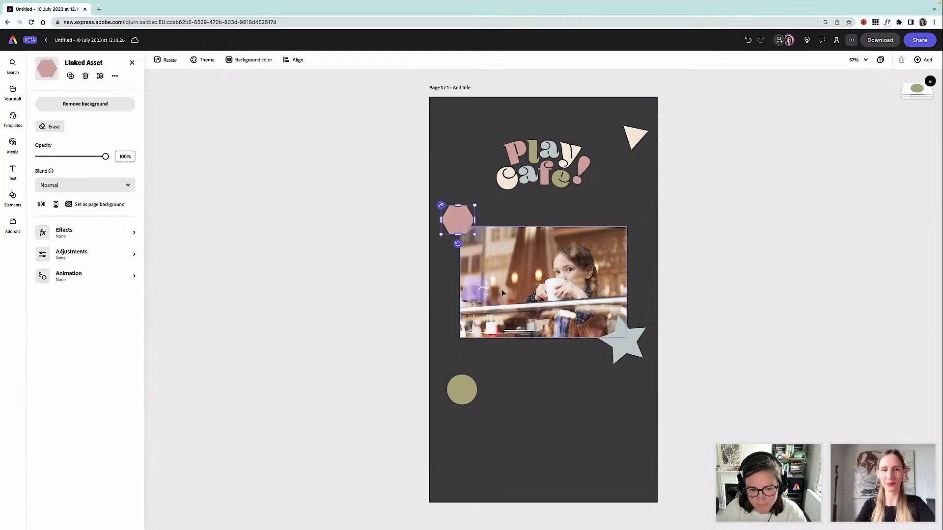
click(502, 292)
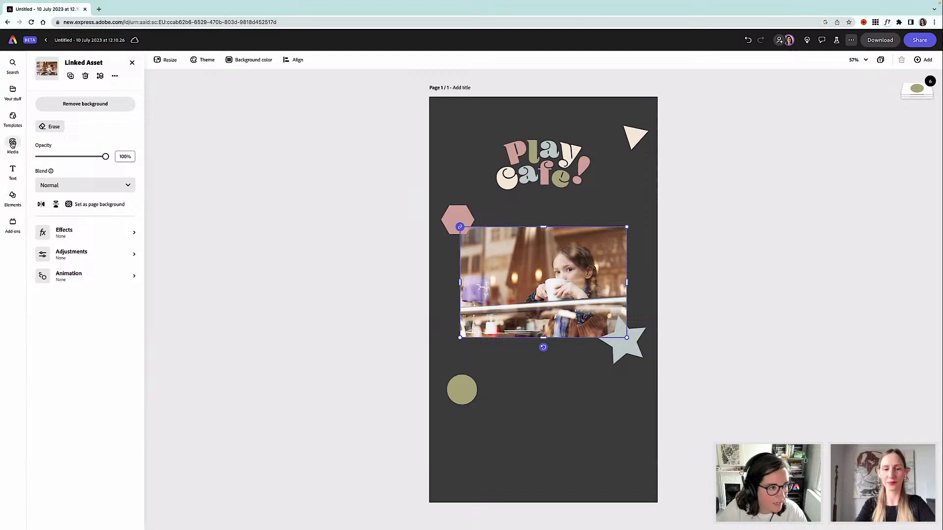
Step: Add a rectangle from the basic shapes, leaving the page background dark grey
click(13, 197)
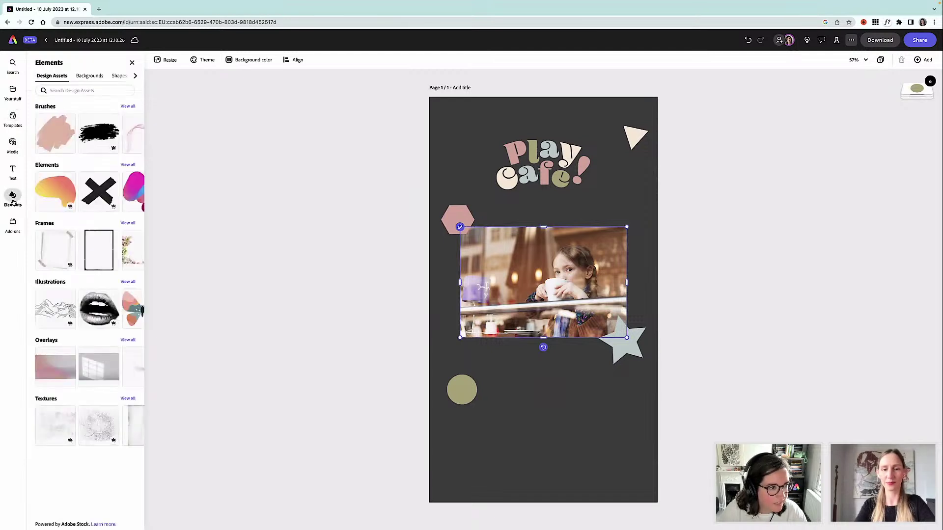
click(117, 76)
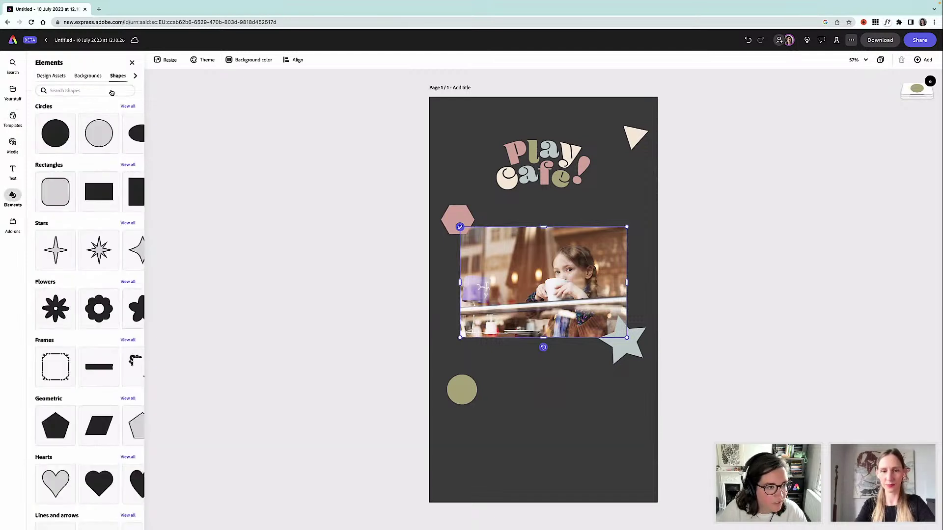
click(95, 195)
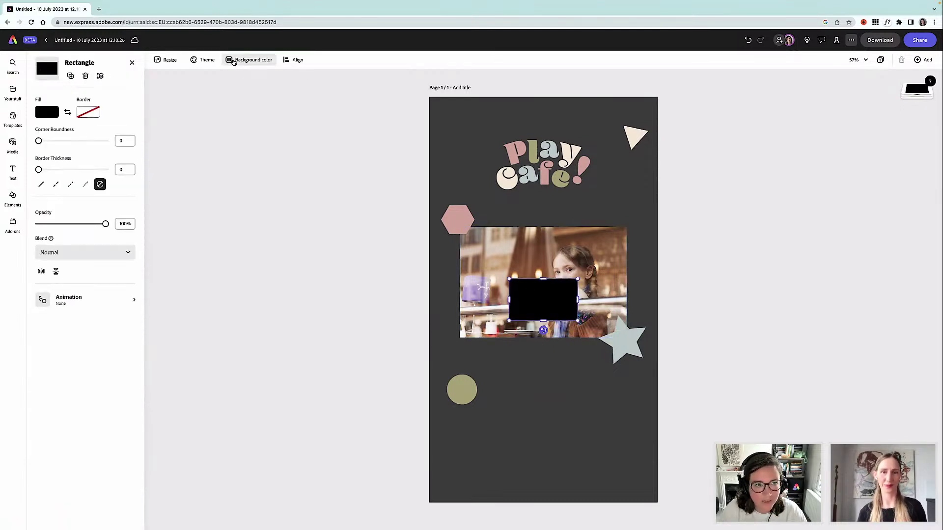
click(233, 61)
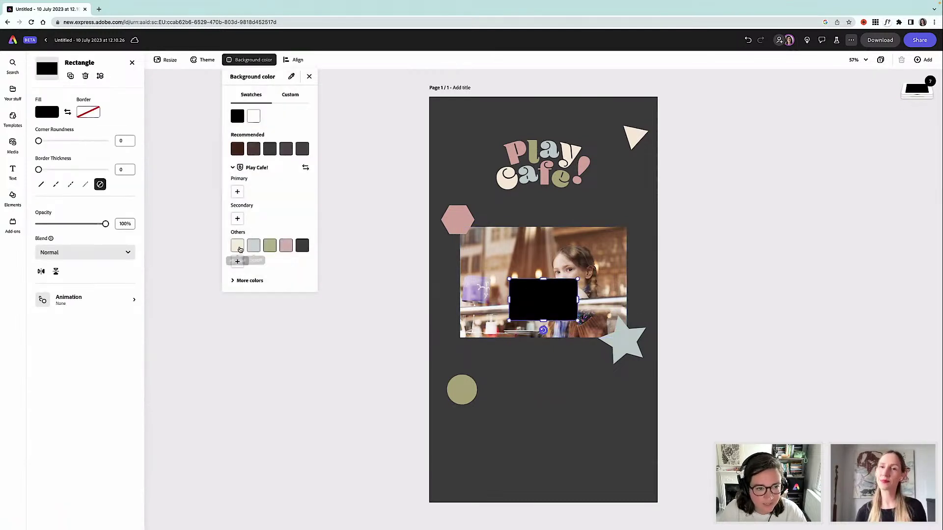
click(237, 246)
key(ctrl+z)
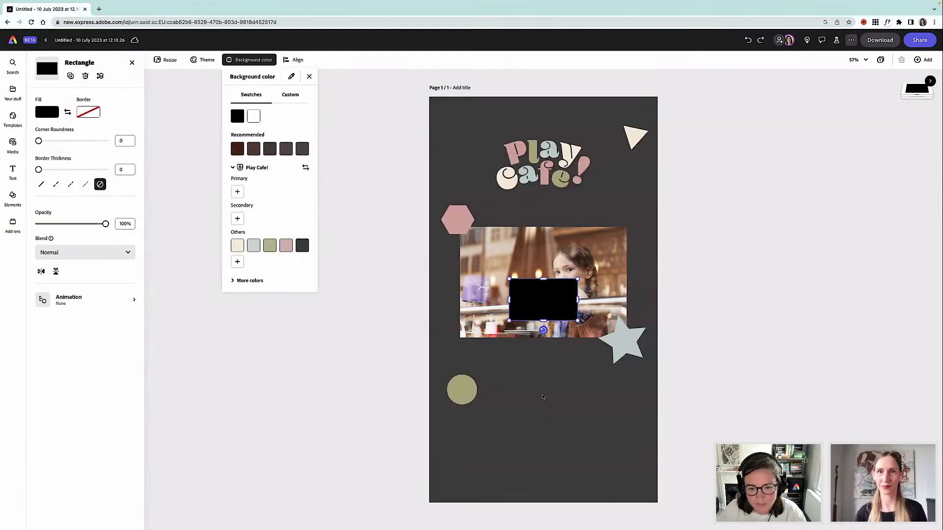
click(535, 300)
Step: Fill the rectangle cream, stretch it over the photo and send it behind the photo
drag(533, 293, 499, 293)
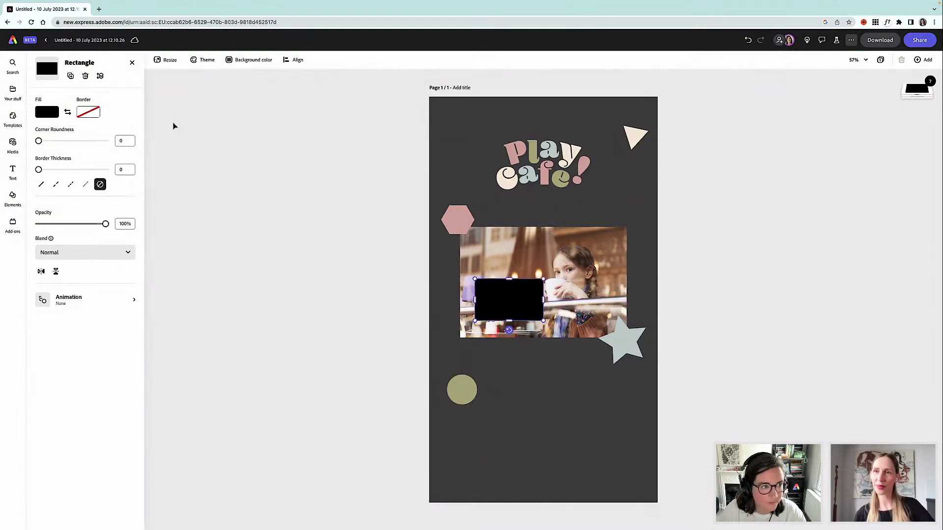
click(44, 112)
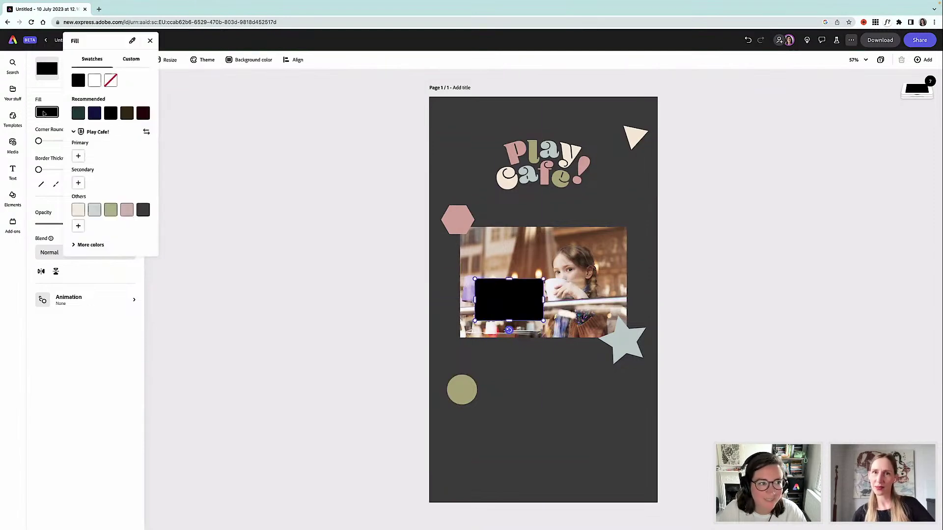
click(78, 209)
click(441, 310)
drag(507, 304, 631, 243)
drag(542, 265, 535, 344)
key(super+bracketleft)
key(super+bracketleft)
key(super+bracketleft)
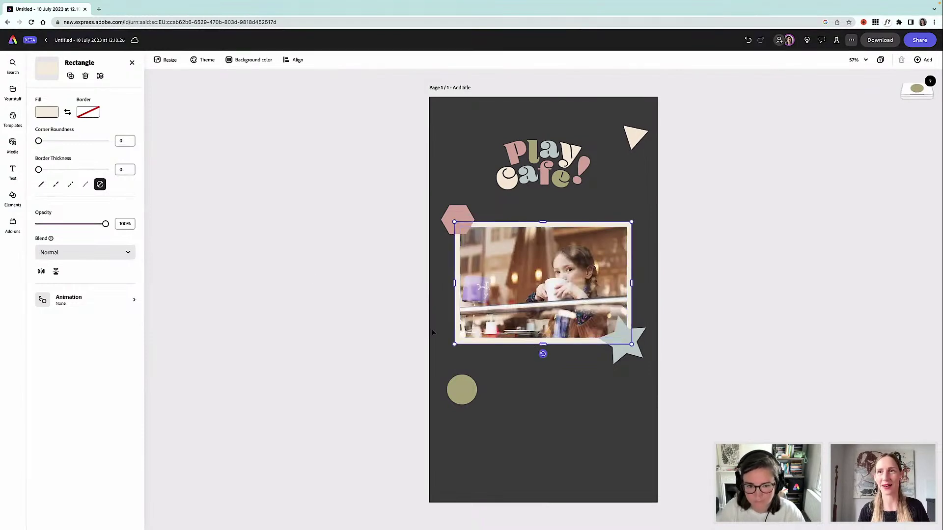
click(314, 277)
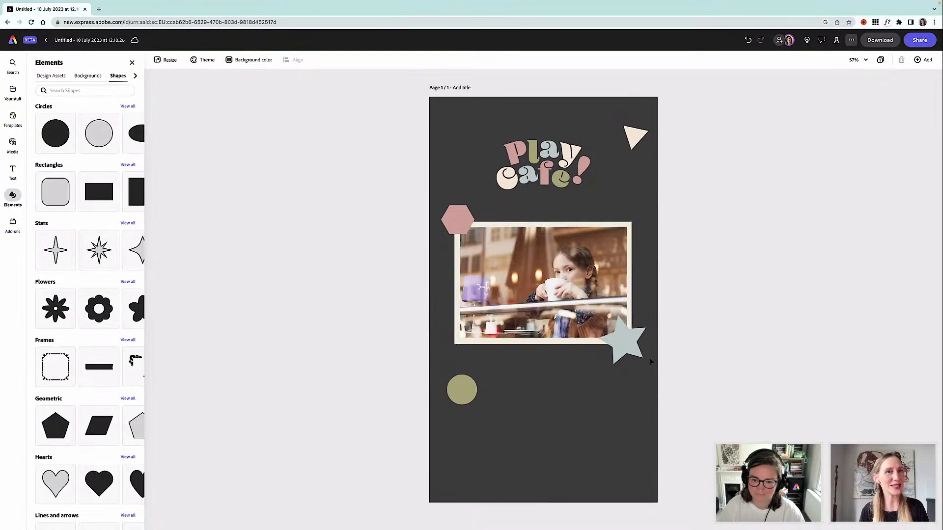
Step: Fine-tune the star, pink hexagon, cream triangle and olive circle positions and tilt
drag(628, 348, 632, 352)
drag(457, 219, 463, 245)
click(634, 137)
drag(634, 137, 631, 135)
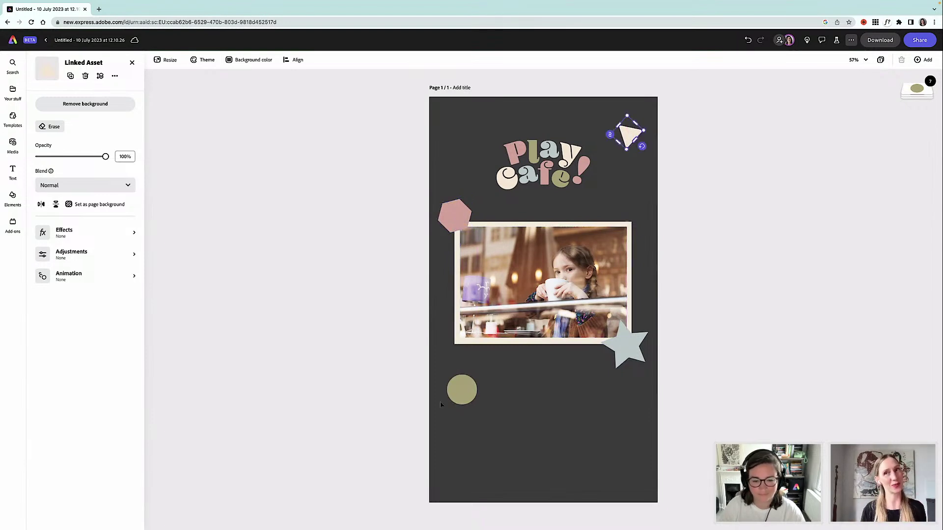
drag(462, 389, 493, 404)
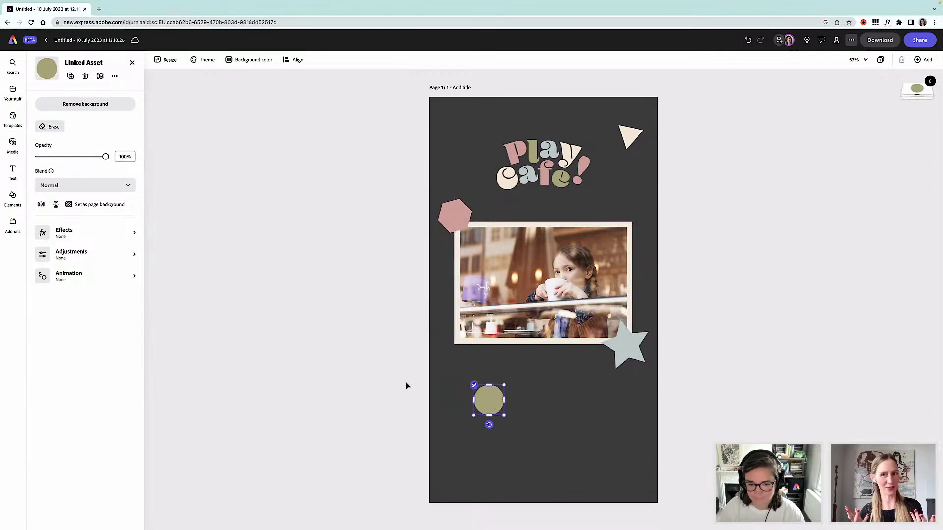
Step: Place copies of the olive circle beside the title and the pink hexagon at bottom right
drag(476, 394, 462, 128)
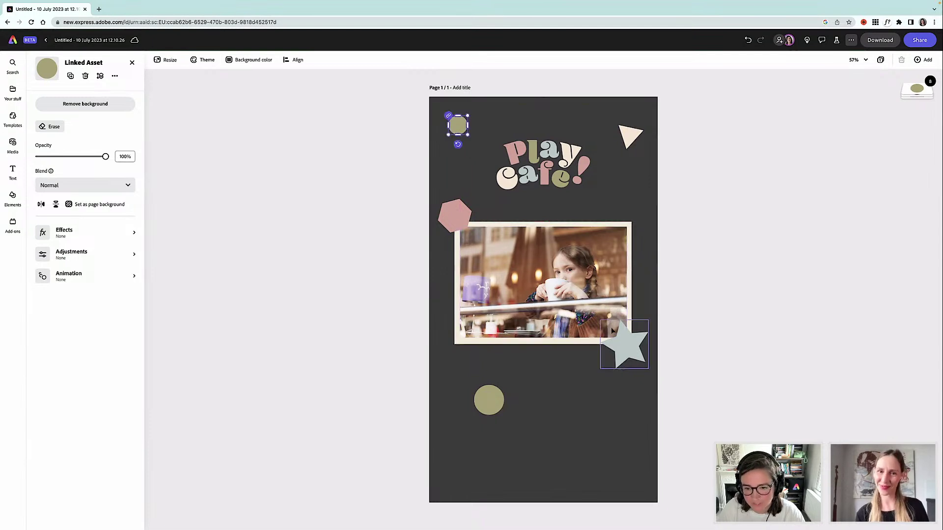
click(629, 352)
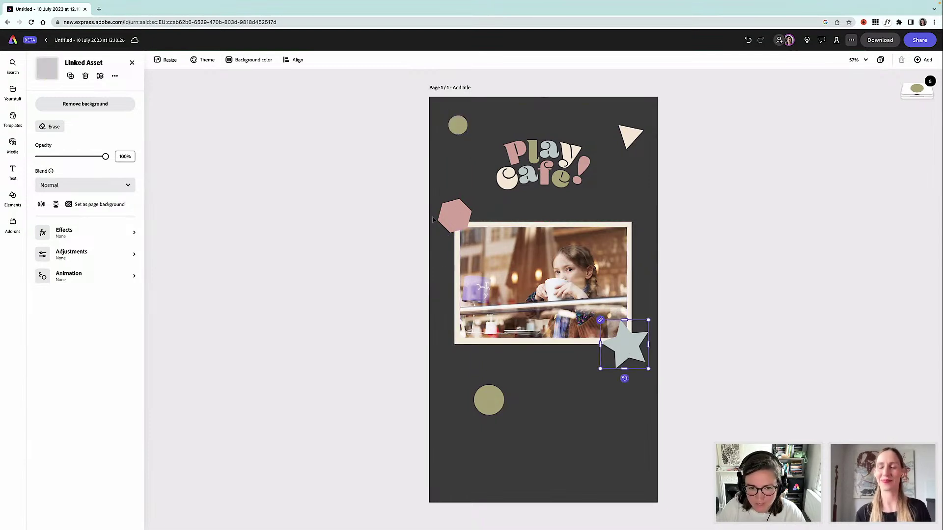
click(453, 223)
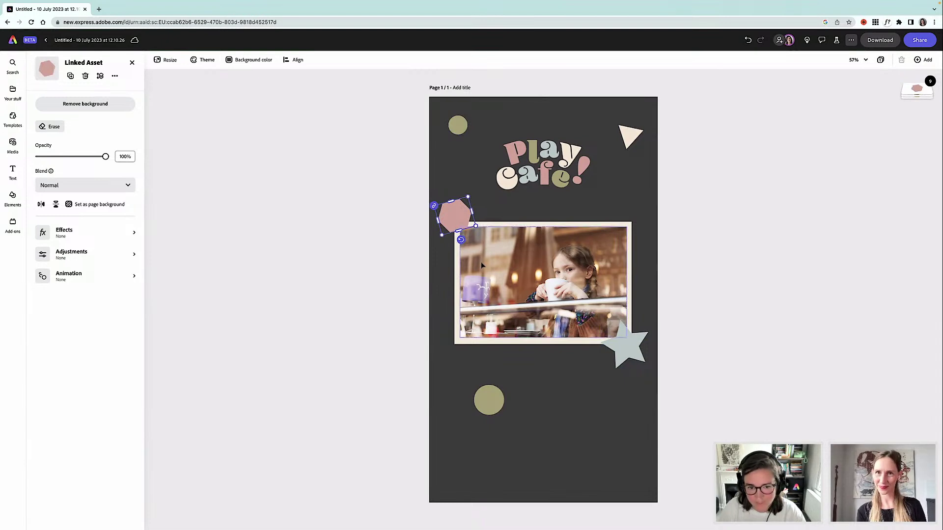
drag(454, 214, 624, 453)
click(525, 181)
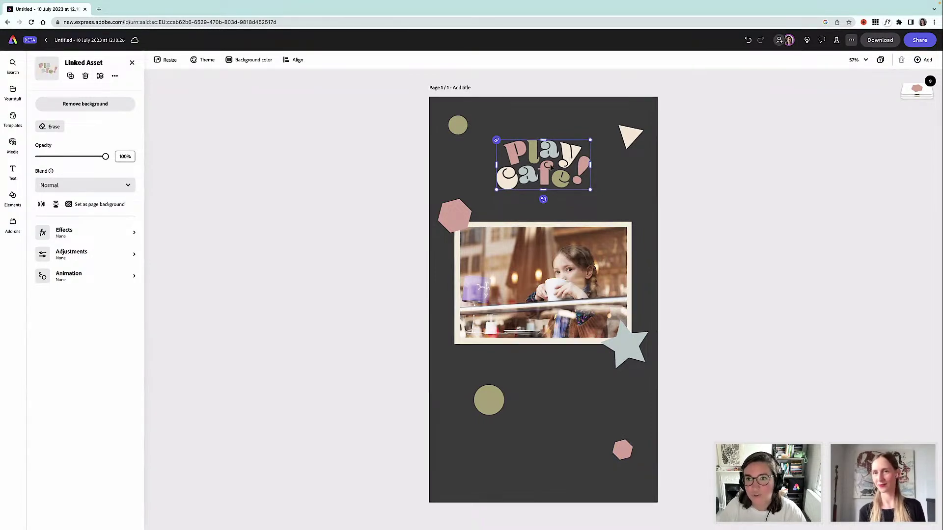
Step: Switch to Illustrator and open the Artwork 8 logo from the Libraries panel
mouse_move(478, 528)
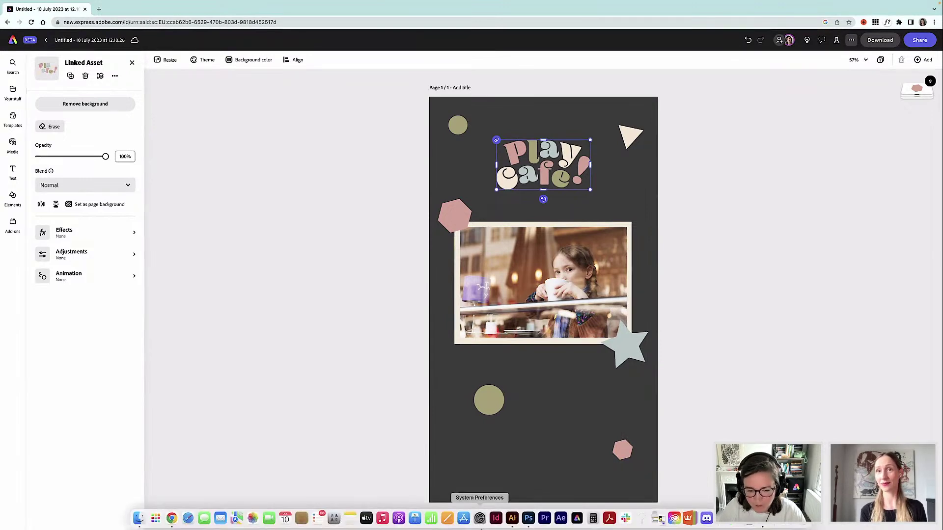
click(512, 519)
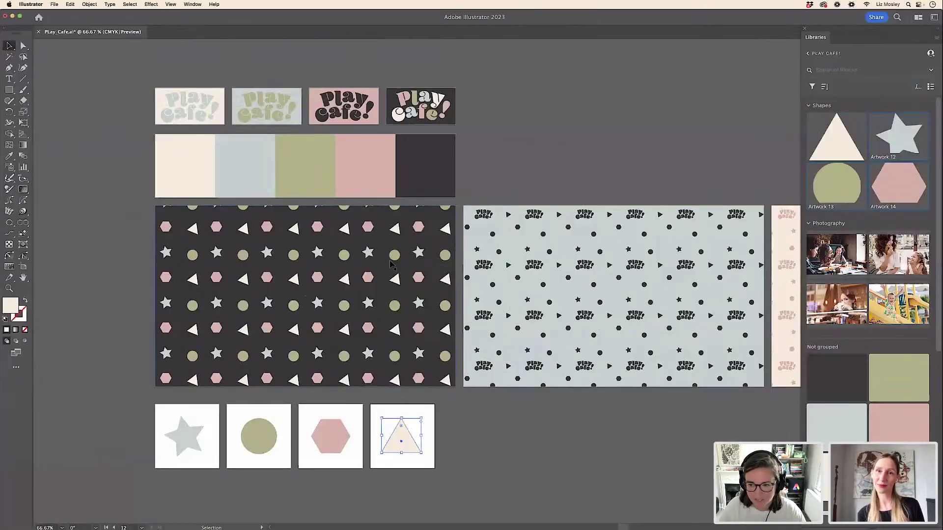
scroll(868, 265, down, 10)
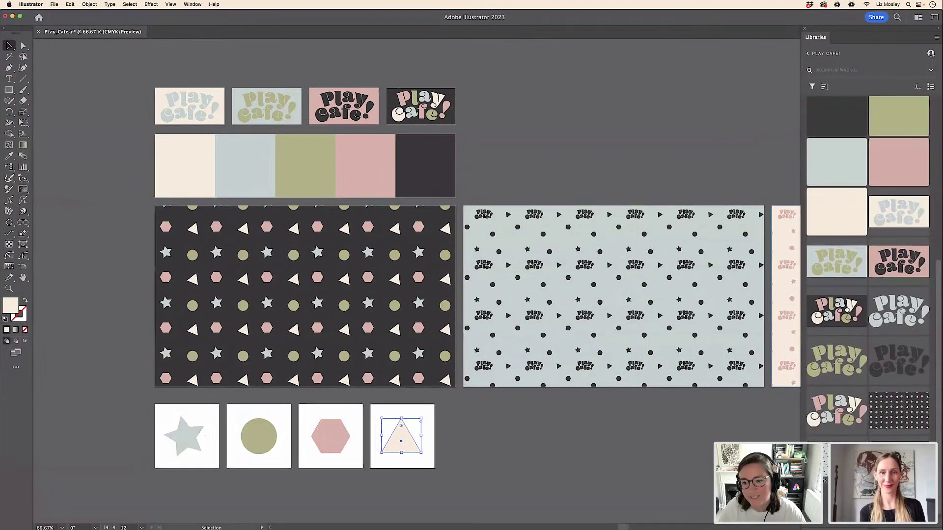
double_click(830, 409)
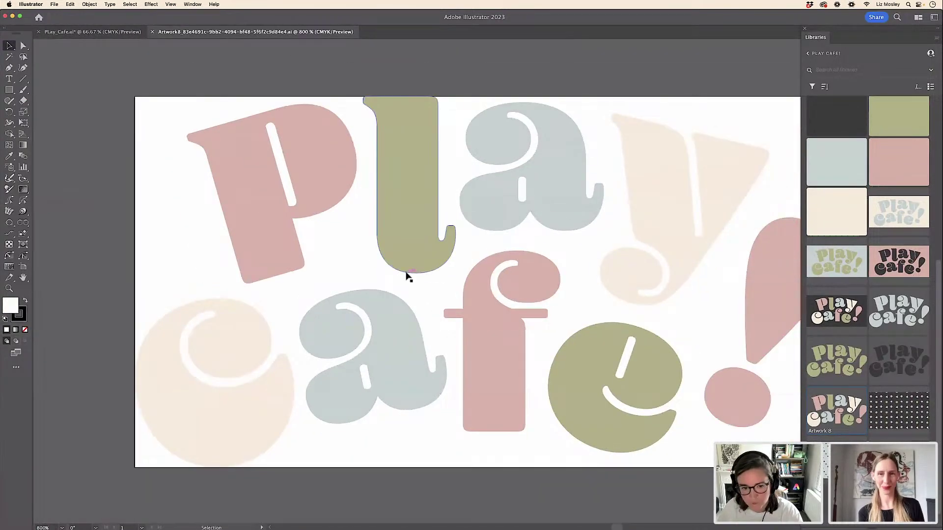
key(super+minus)
Step: Try sampling the cream of the c onto all logo letters, then undo it
click(509, 360)
key(super+a)
click(500, 402)
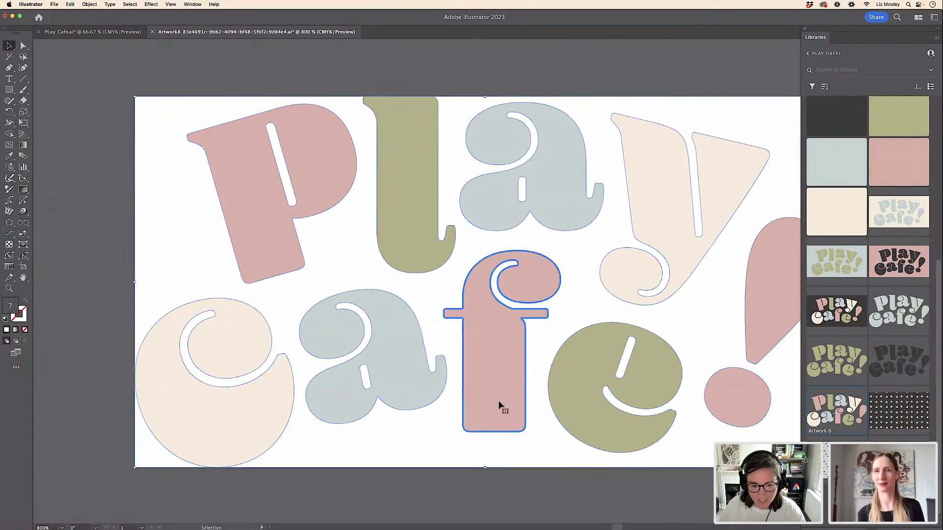
click(9, 156)
click(150, 369)
key(super+z)
click(9, 45)
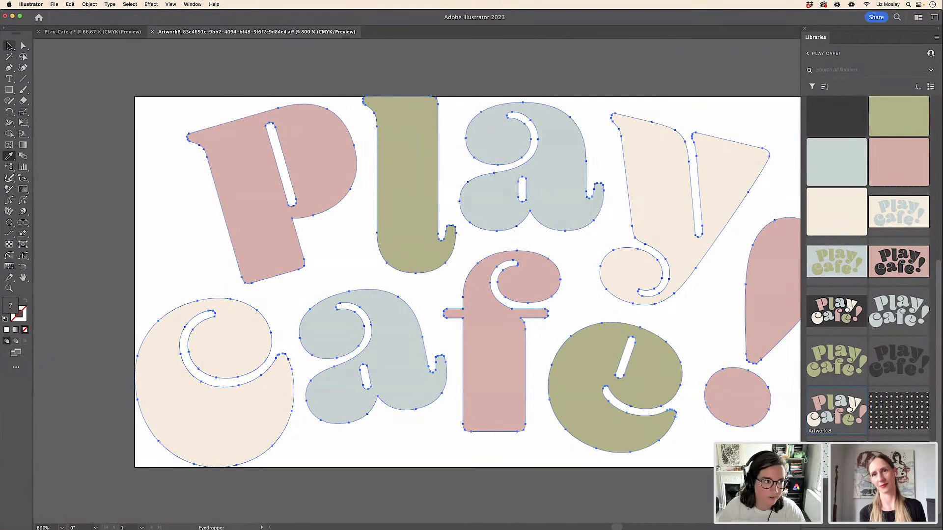
Step: Recolour only the letter f cream by sampling the c with the Eyedropper
click(491, 333)
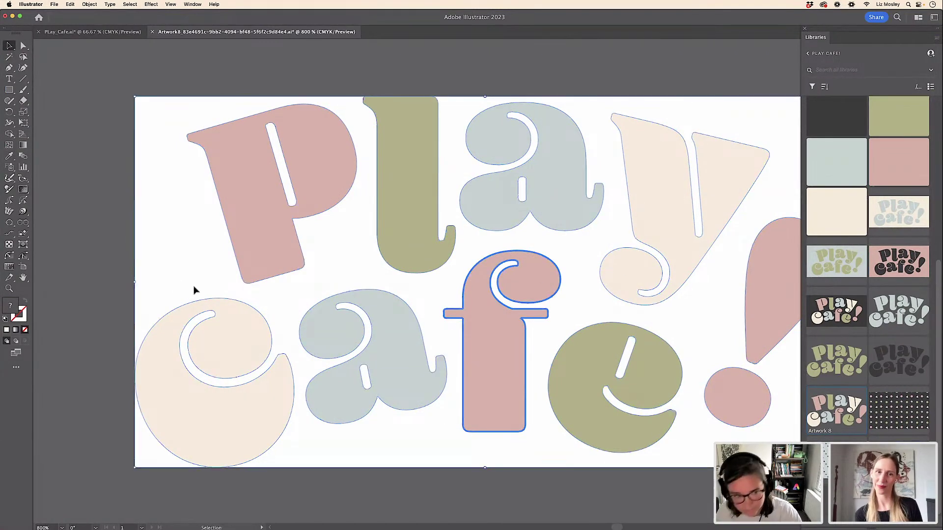
click(114, 269)
click(520, 360)
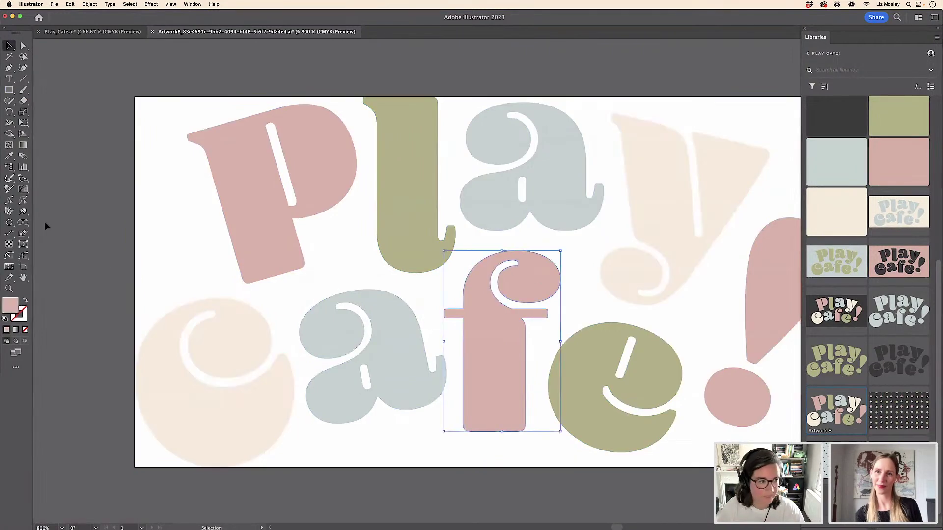
click(10, 156)
click(169, 325)
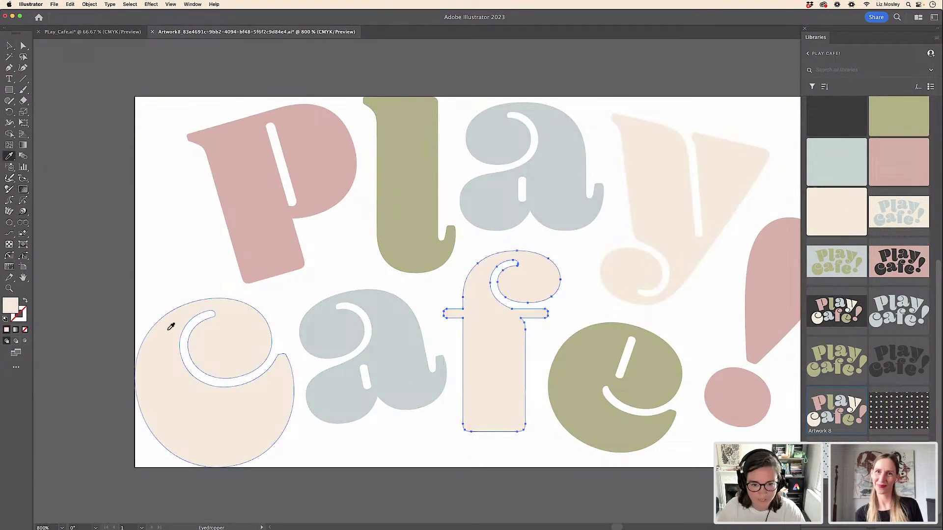
click(68, 64)
key(cmd+z)
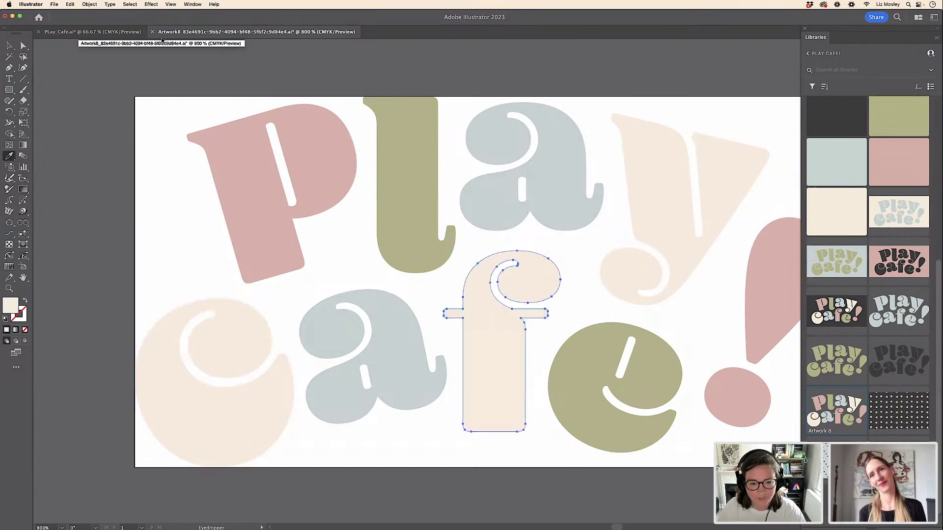
Step: Close the Artwork 8 document, saving the recoloured logo
click(153, 32)
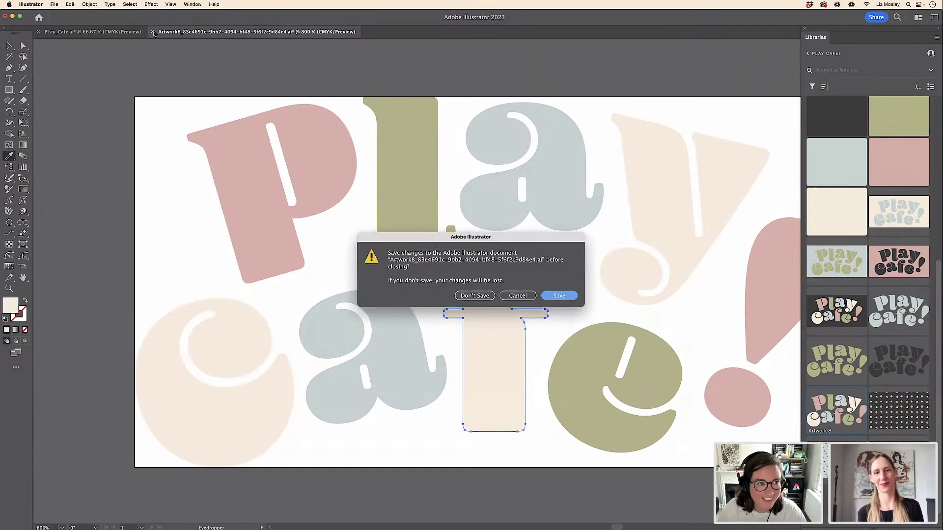
click(567, 299)
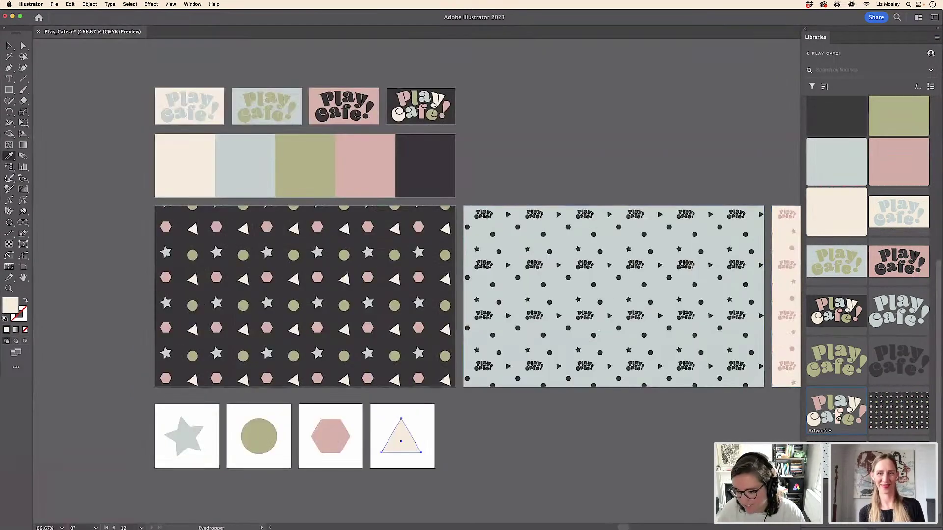
mouse_move(501, 525)
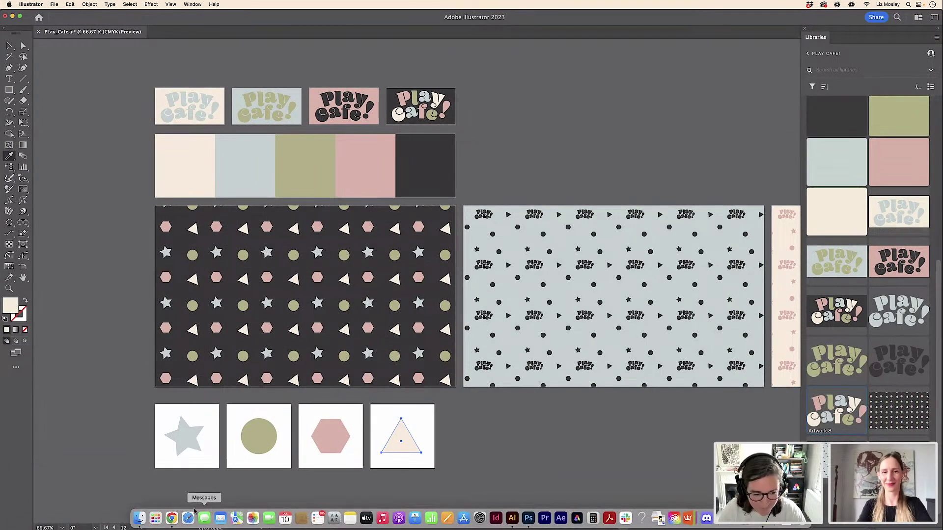
Step: Back in Adobe Express, update the linked Play cafe! logo to its new version
click(171, 518)
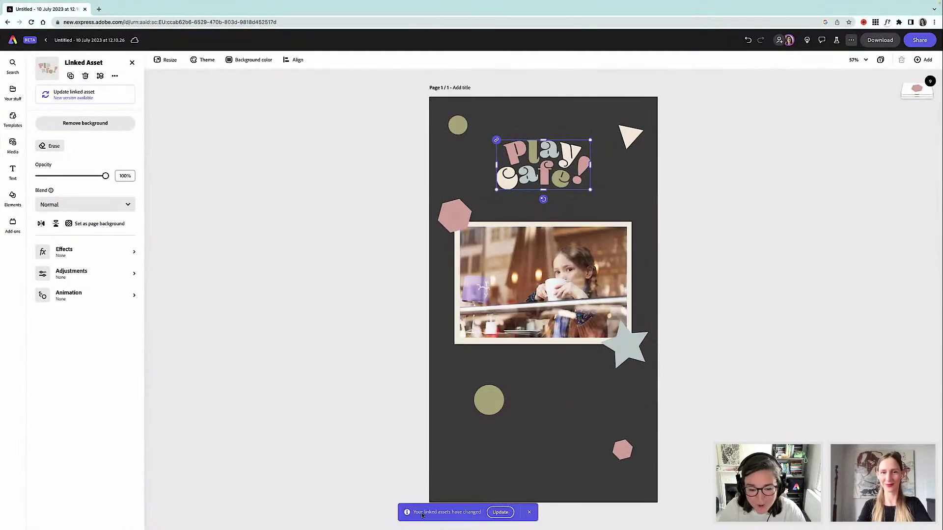
click(501, 512)
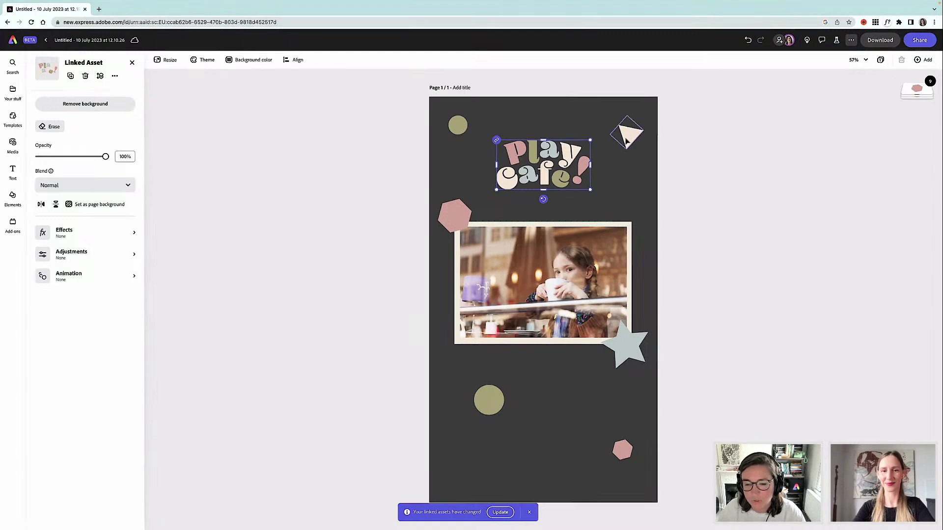
click(540, 285)
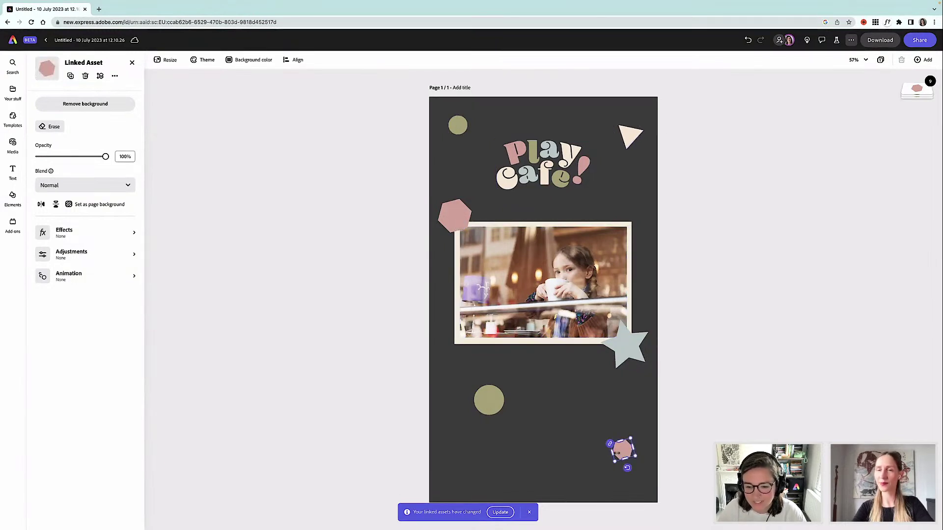
Step: Nudge the lower olive circle slightly up and to the left
click(488, 398)
click(621, 354)
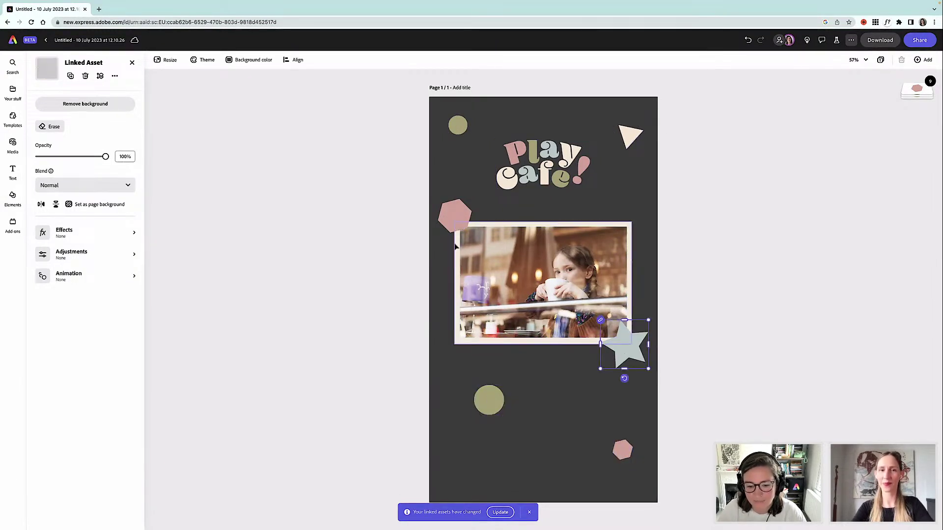
click(530, 512)
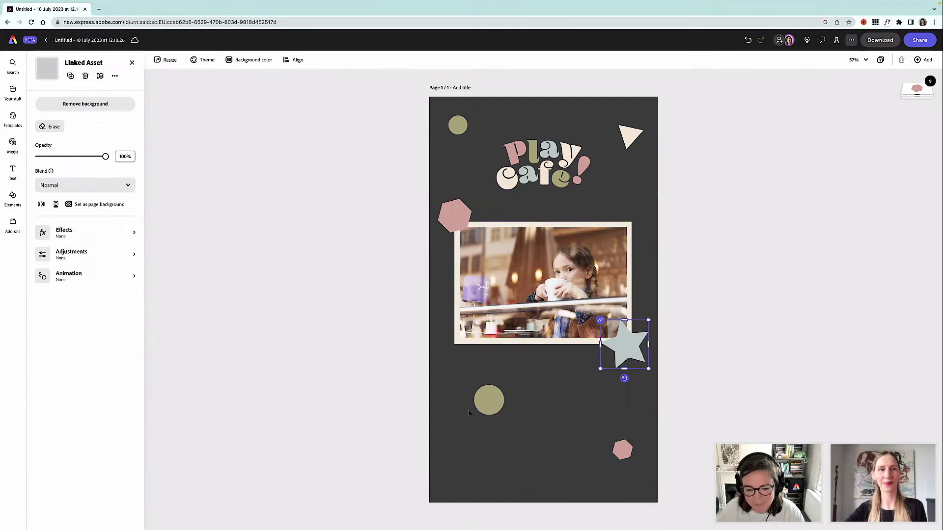
drag(488, 397, 480, 392)
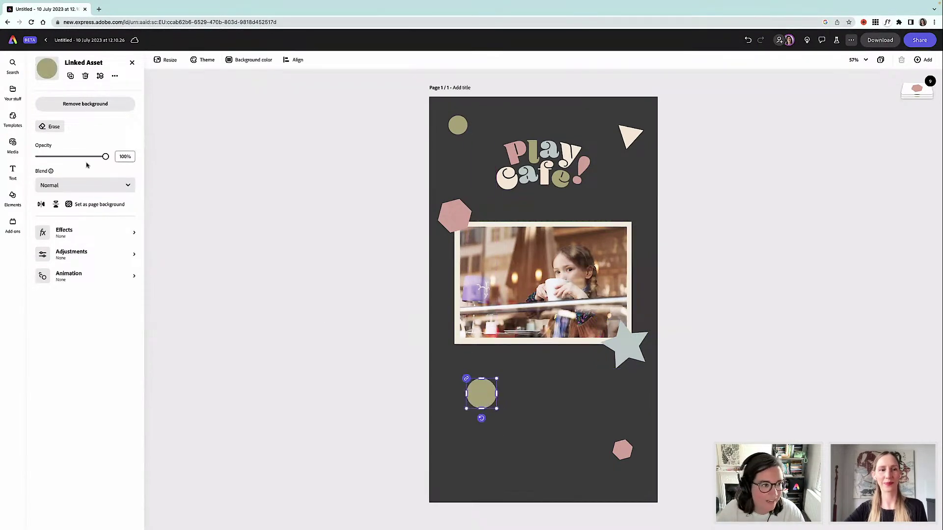
Step: Add the text 'open 9am - 4pm', shrink it and place it beside the lower olive circle
click(21, 177)
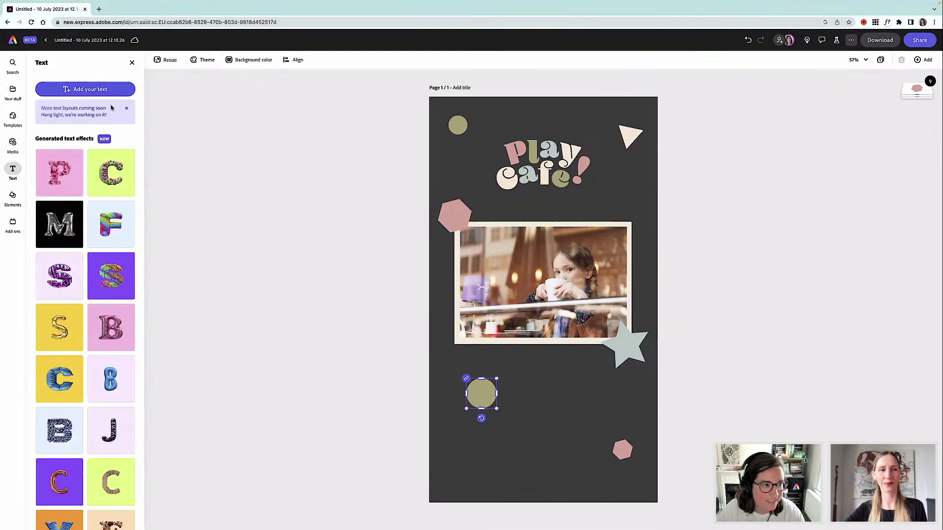
click(85, 88)
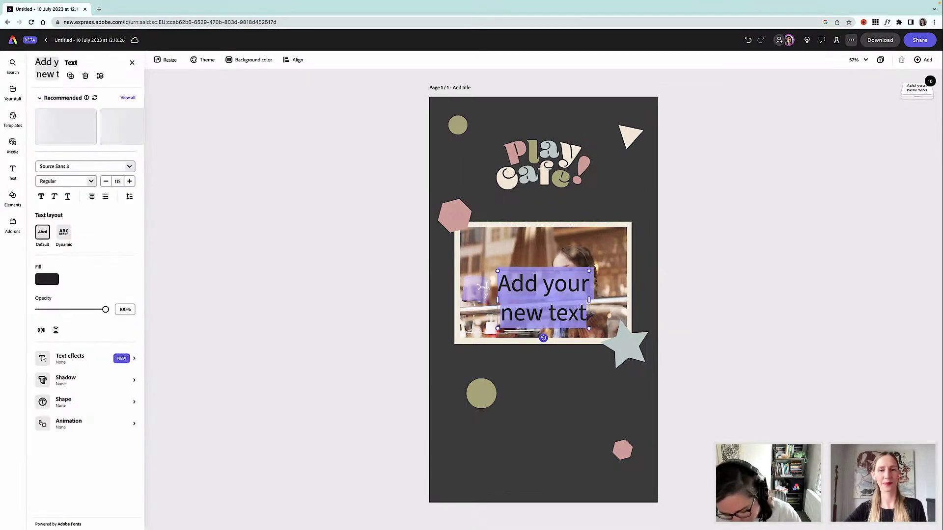
text(open 9am - 4pm)
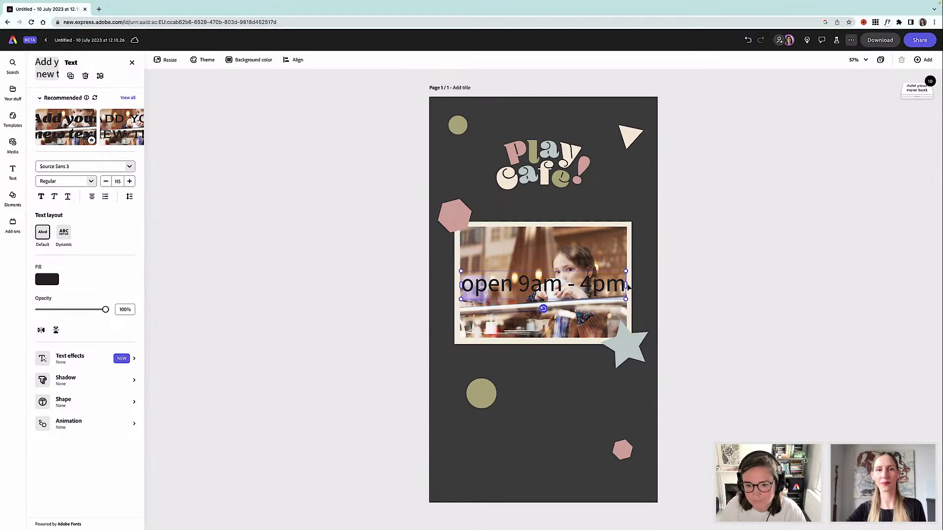
drag(625, 271, 547, 285)
drag(488, 293, 467, 402)
drag(539, 391, 534, 391)
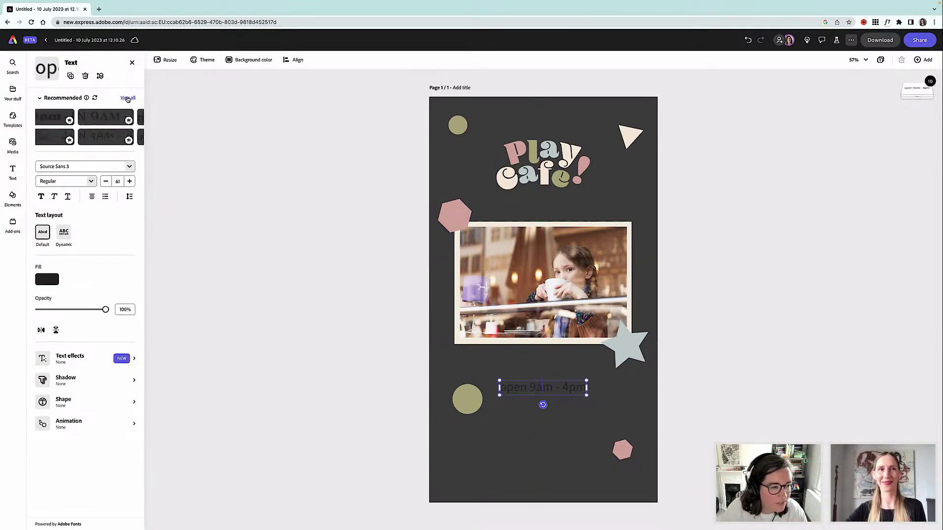
Step: Give the hours line a bolder style from the Recommended styles list
click(127, 97)
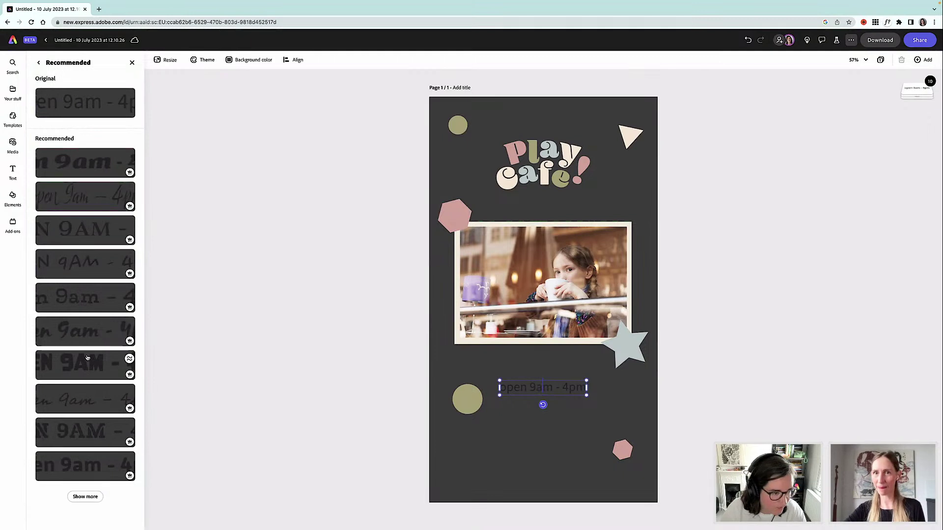
click(88, 473)
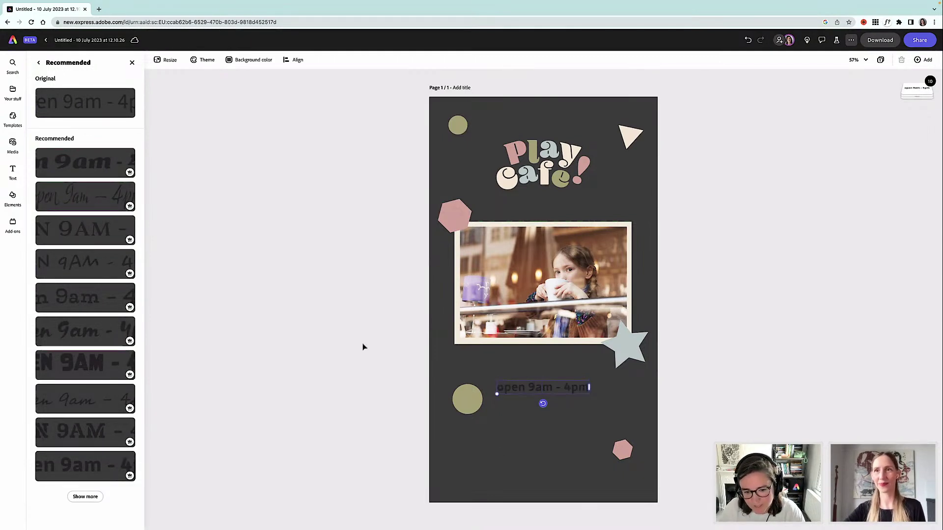
double_click(540, 387)
key(ctrl+a)
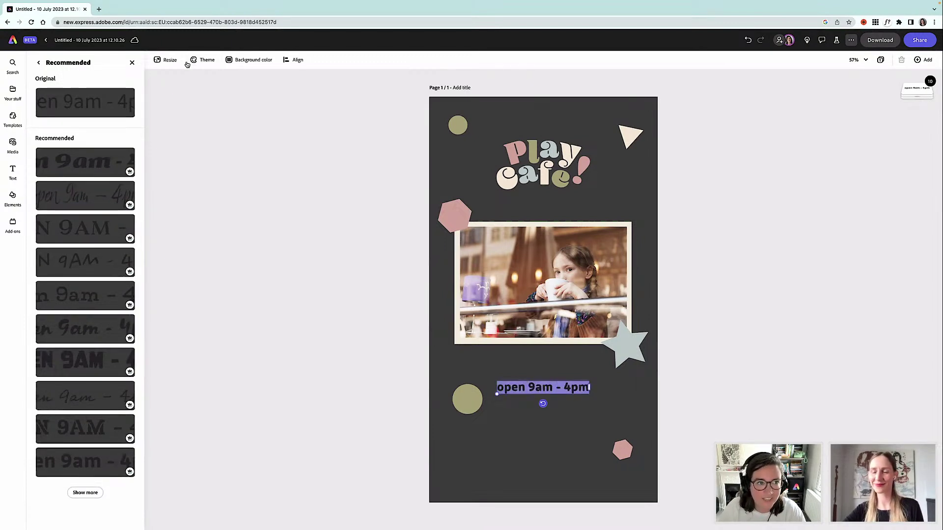
click(554, 387)
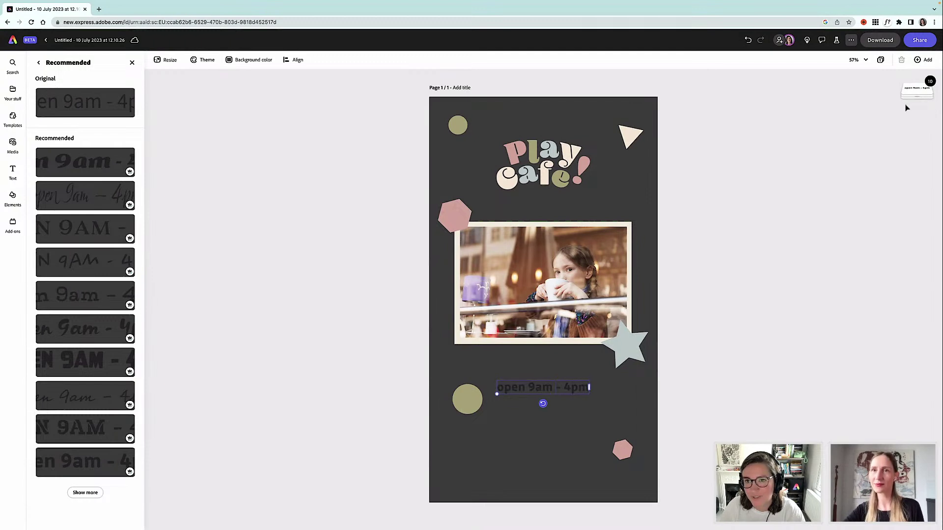
double_click(529, 388)
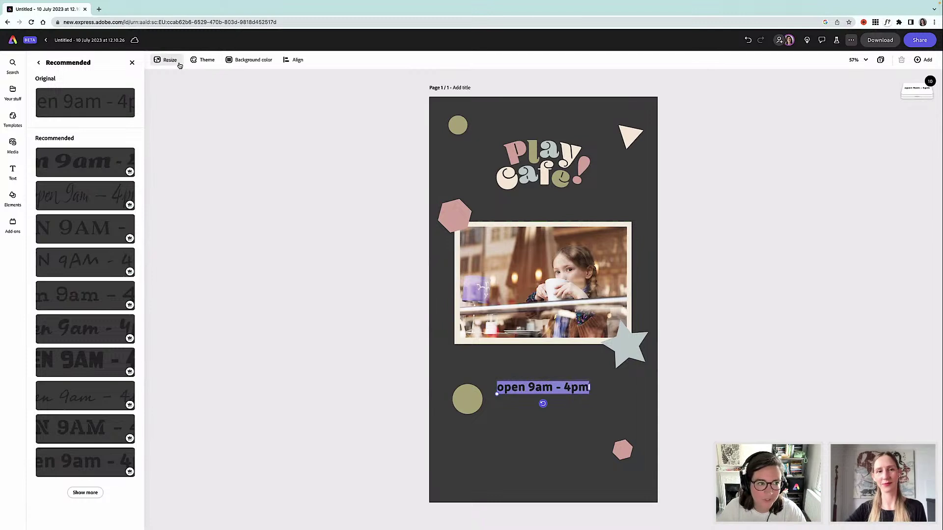
Step: Colour the 'open 9am - 4pm' text with the cream brand colour and close the Text panel
click(40, 64)
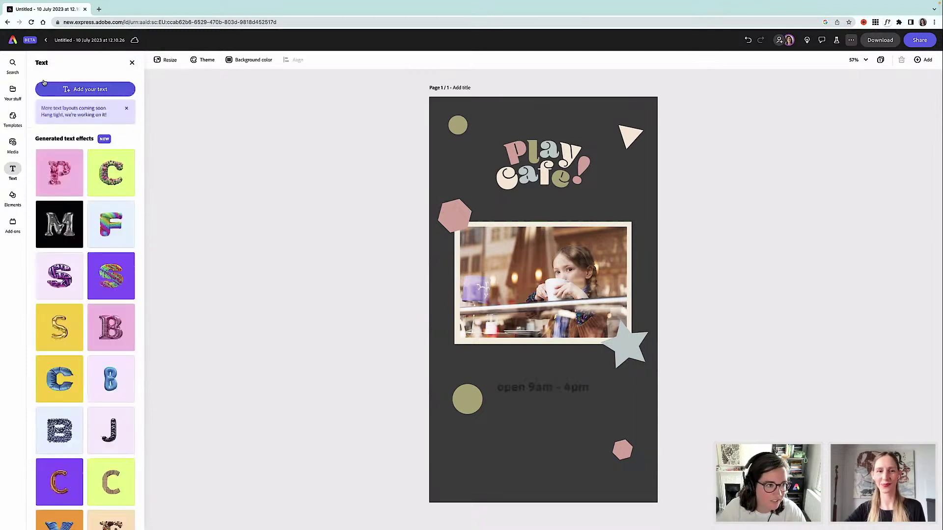
click(541, 388)
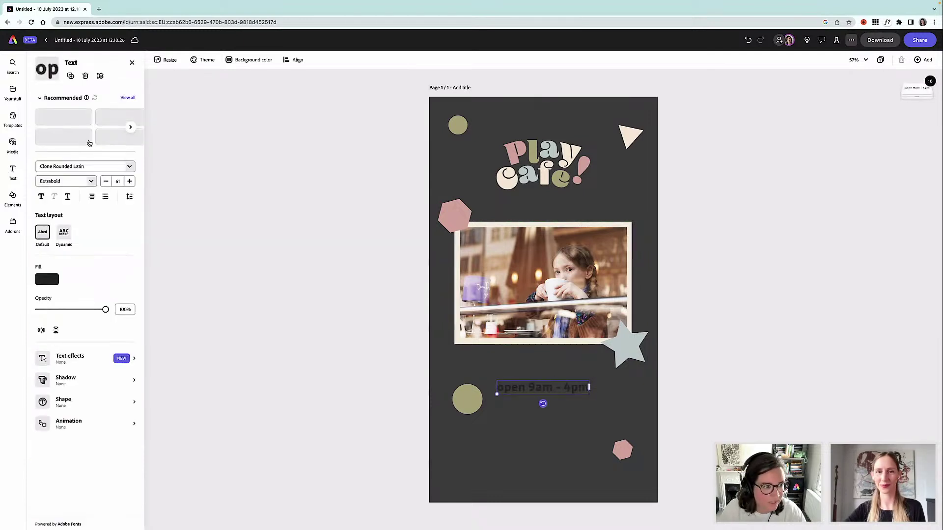
click(47, 280)
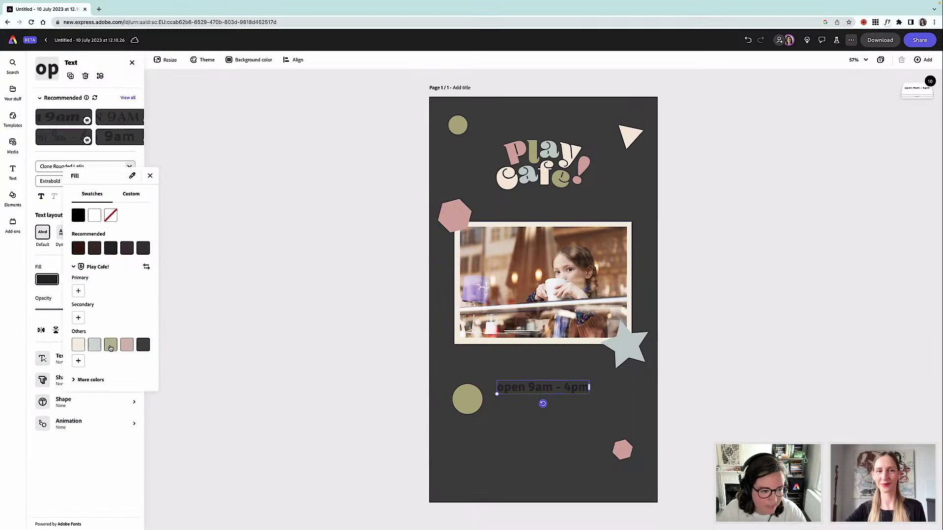
click(78, 345)
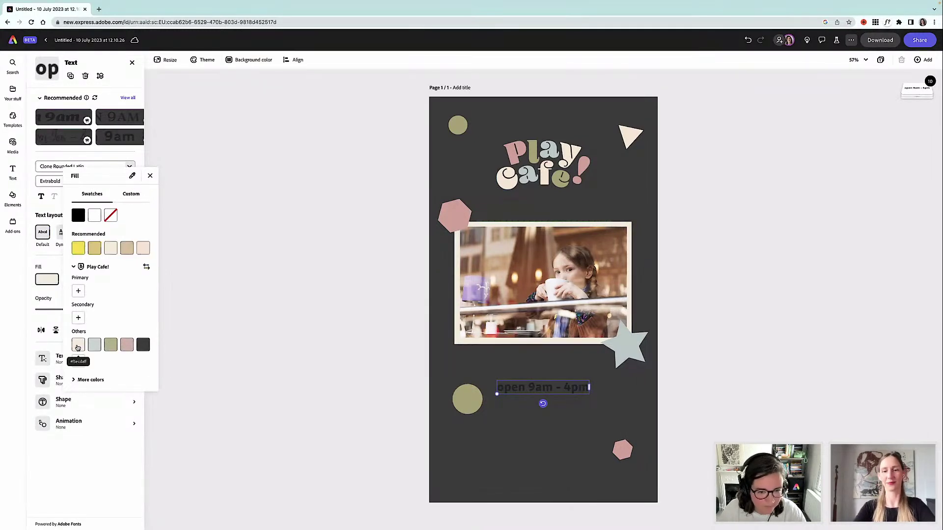
click(311, 371)
click(314, 372)
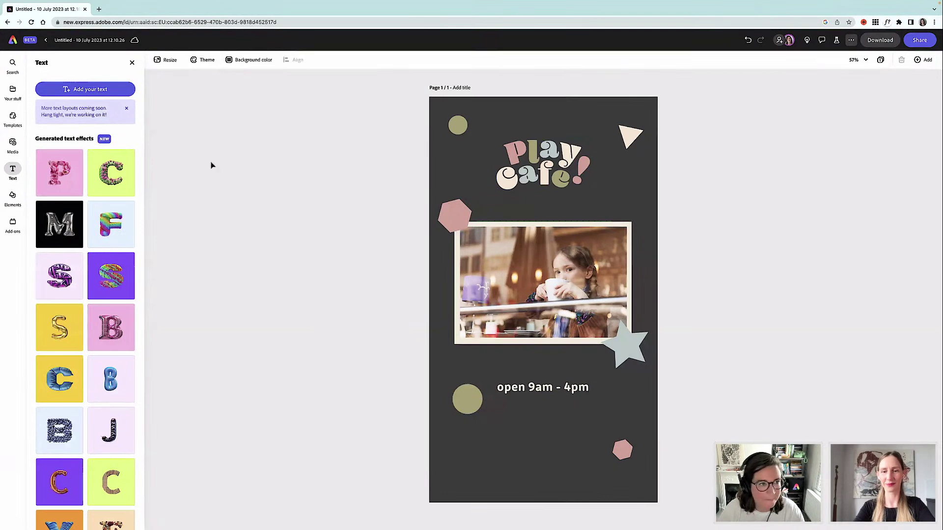
click(132, 62)
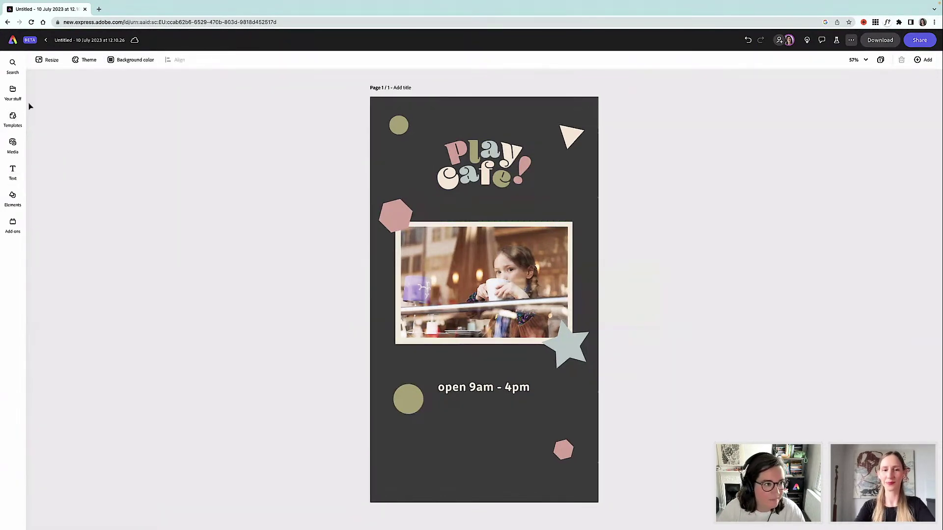
click(470, 161)
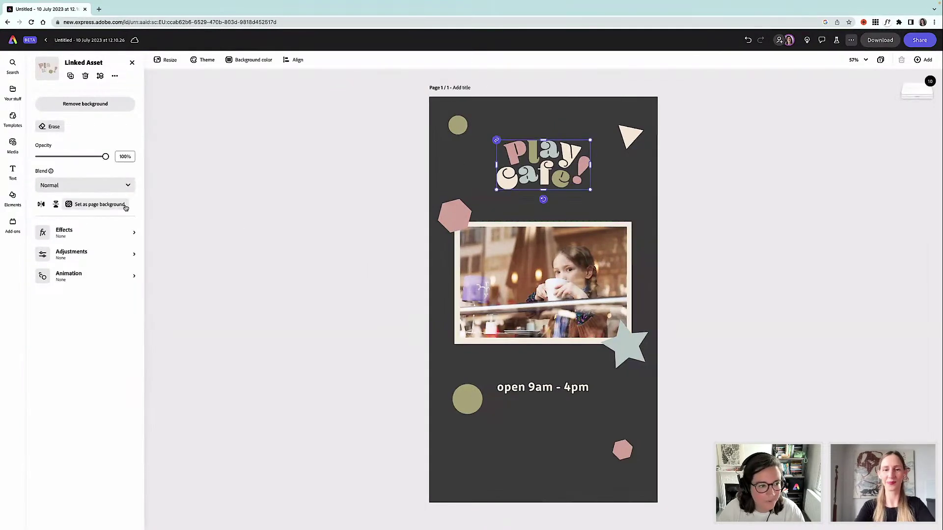
Step: Select the pink hexagon beside the photo and show its Looping animation styles
click(134, 277)
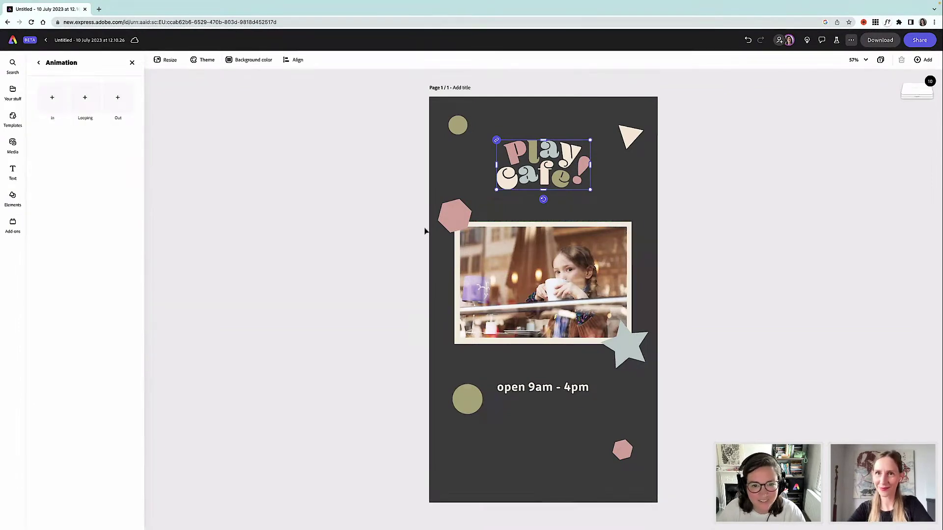
click(401, 231)
click(410, 217)
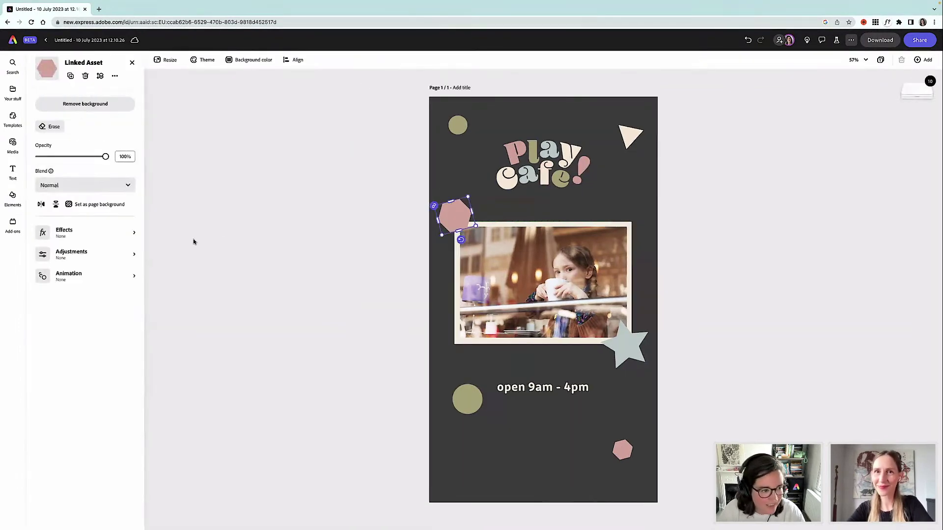
click(82, 278)
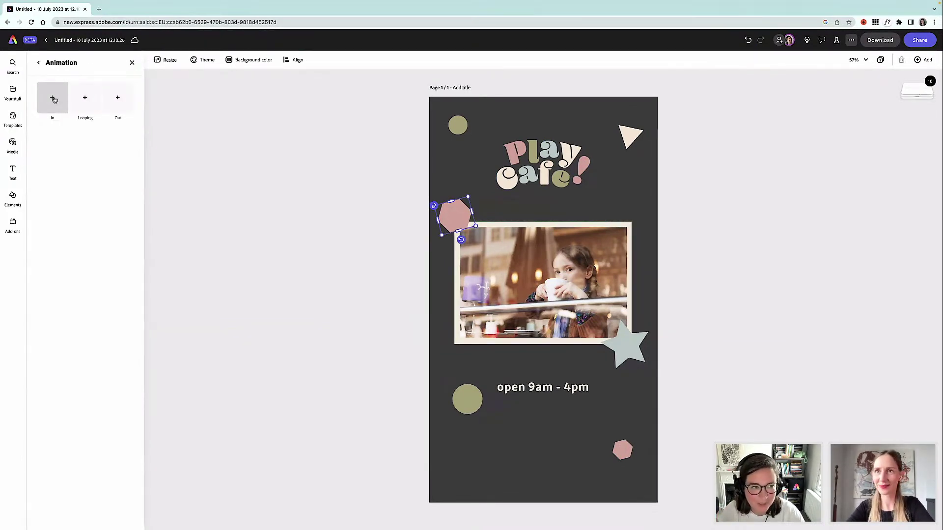
click(85, 98)
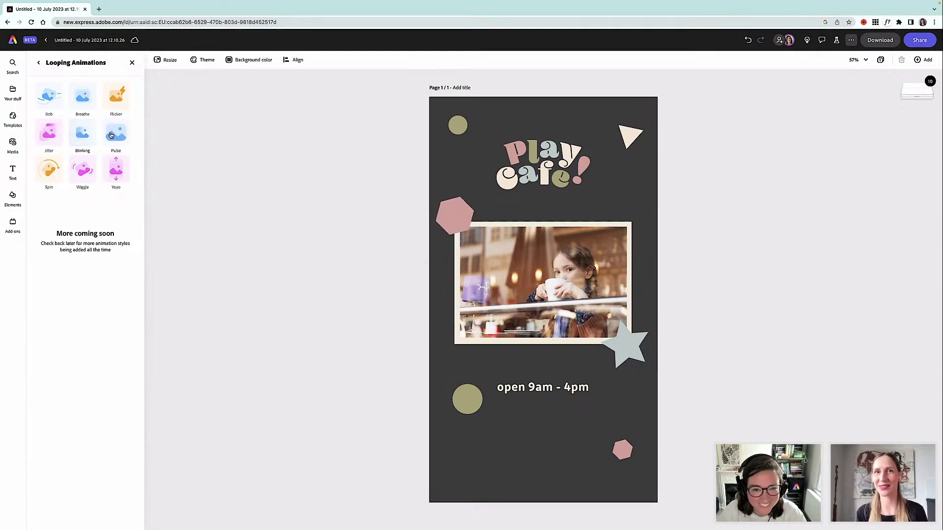
click(119, 95)
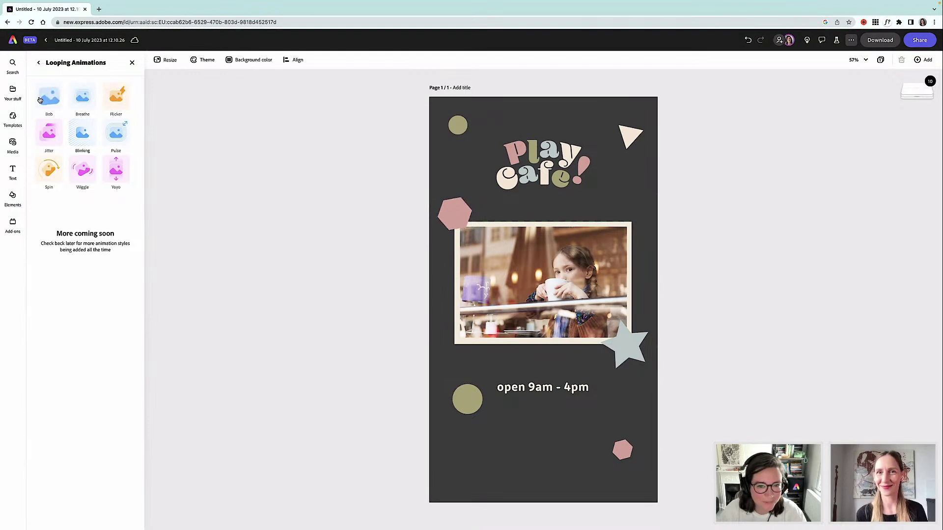
Step: Apply a Breathe loop to the pink hexagon, the top-left olive circle and the top-right triangle
click(78, 102)
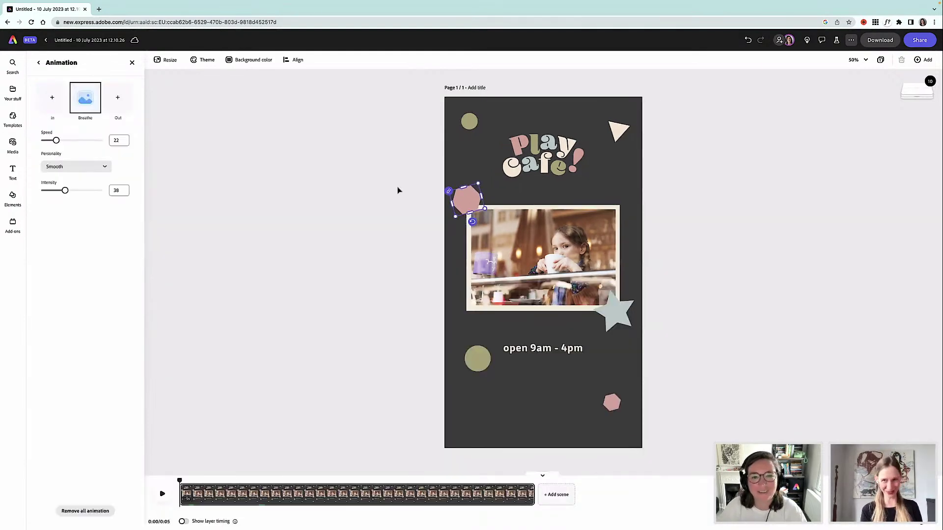
click(469, 121)
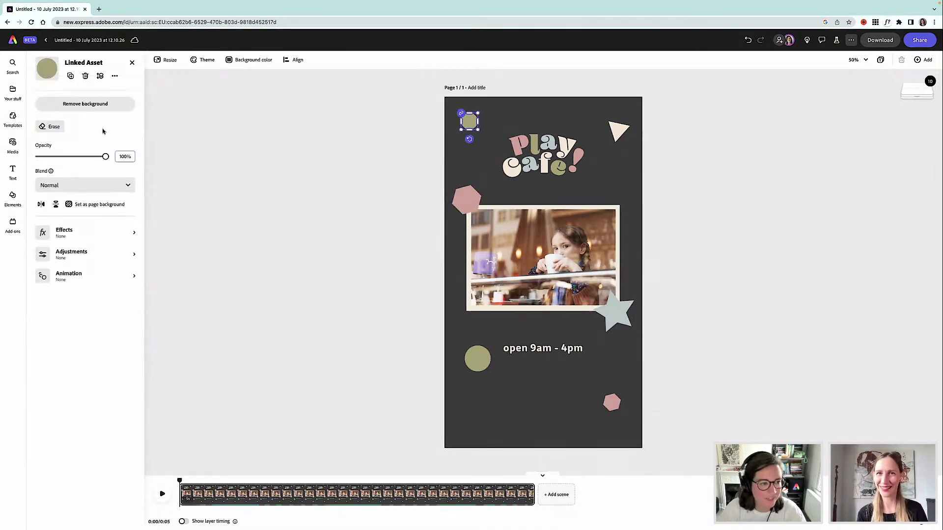
click(72, 278)
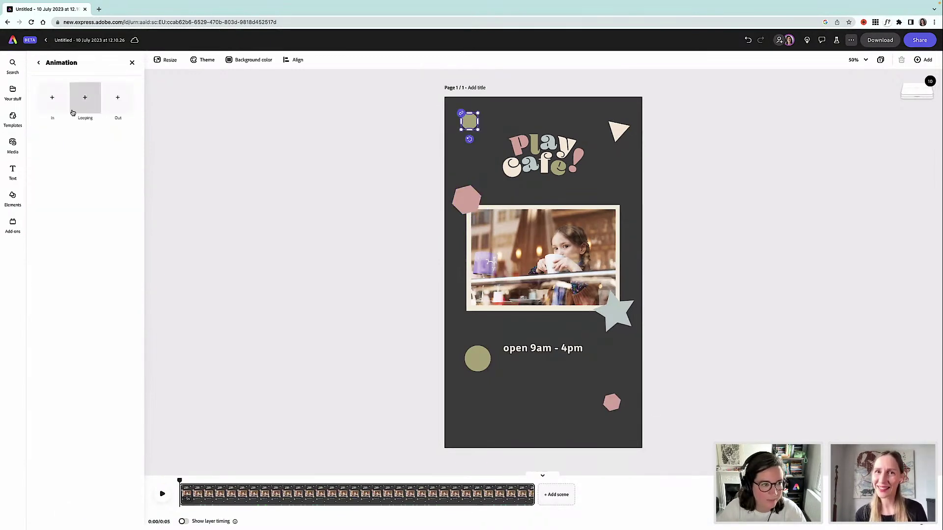
click(84, 98)
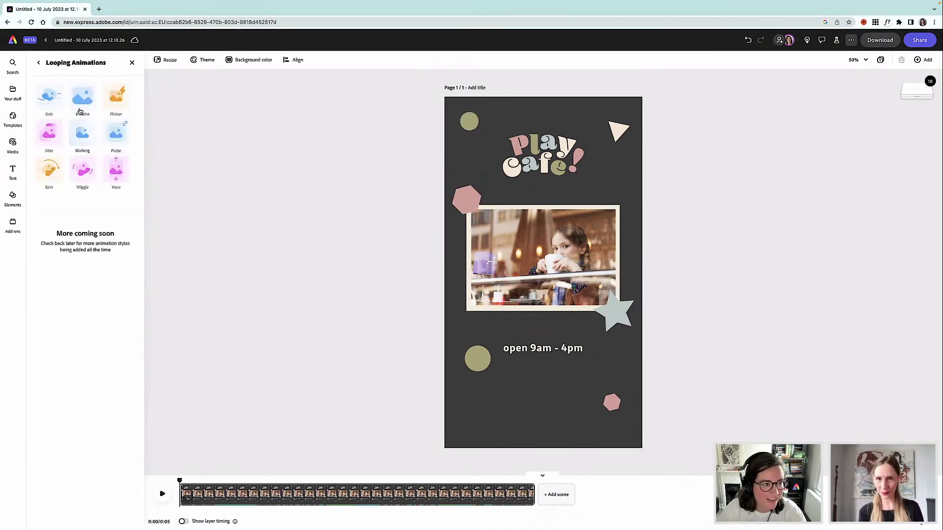
click(622, 132)
click(92, 276)
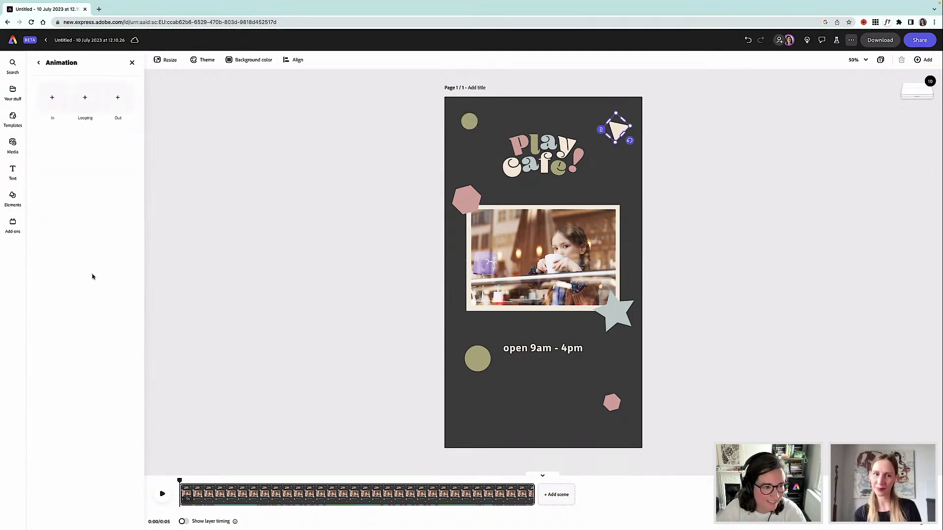
click(85, 97)
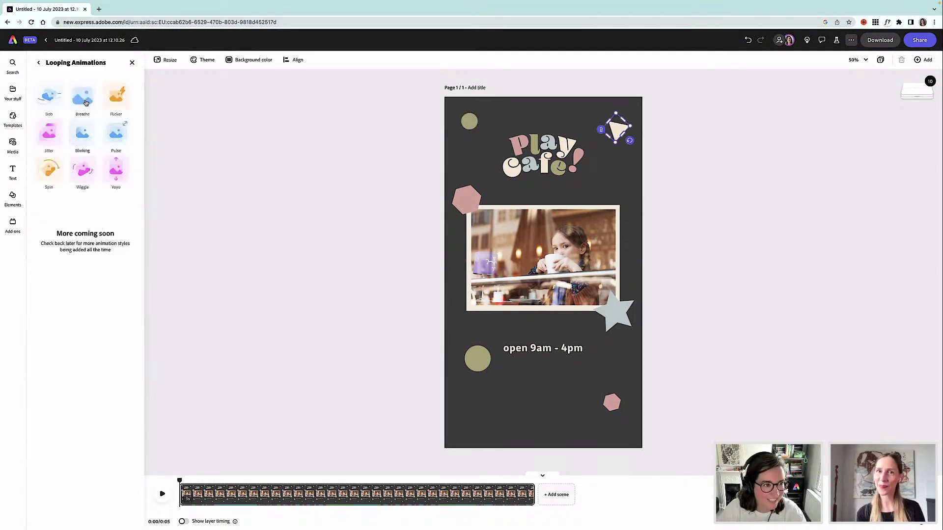
click(82, 95)
Step: Give the star and lower olive circle Breathe loops, slowing the circle and lowering its intensity
click(614, 316)
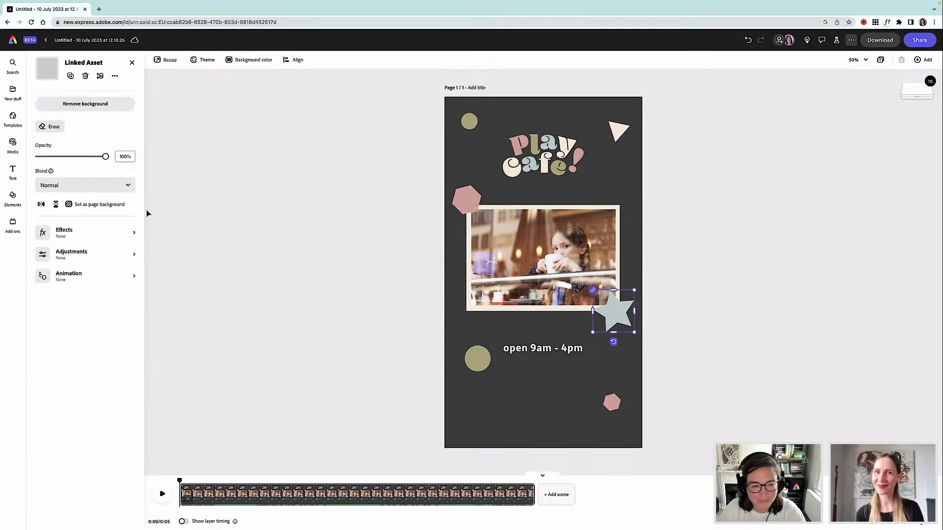
click(91, 280)
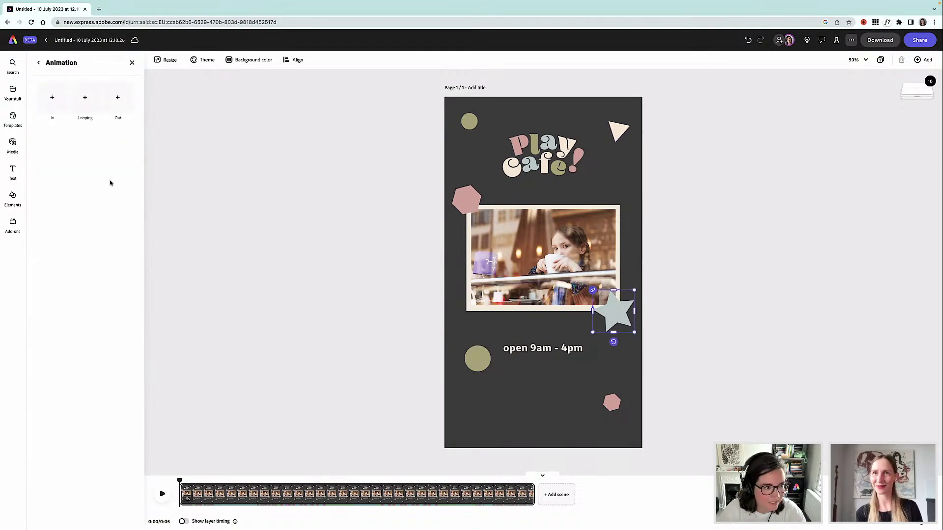
click(85, 97)
click(87, 97)
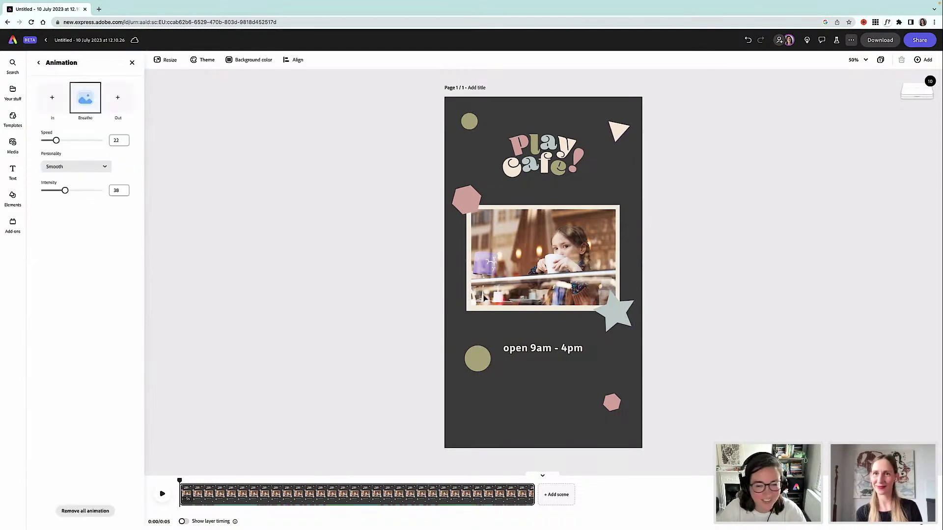
click(480, 363)
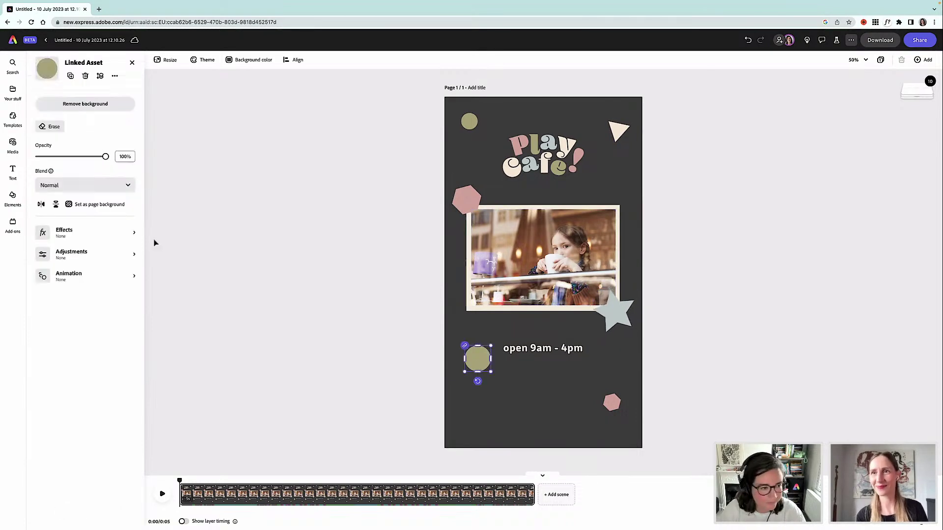
click(90, 275)
click(82, 96)
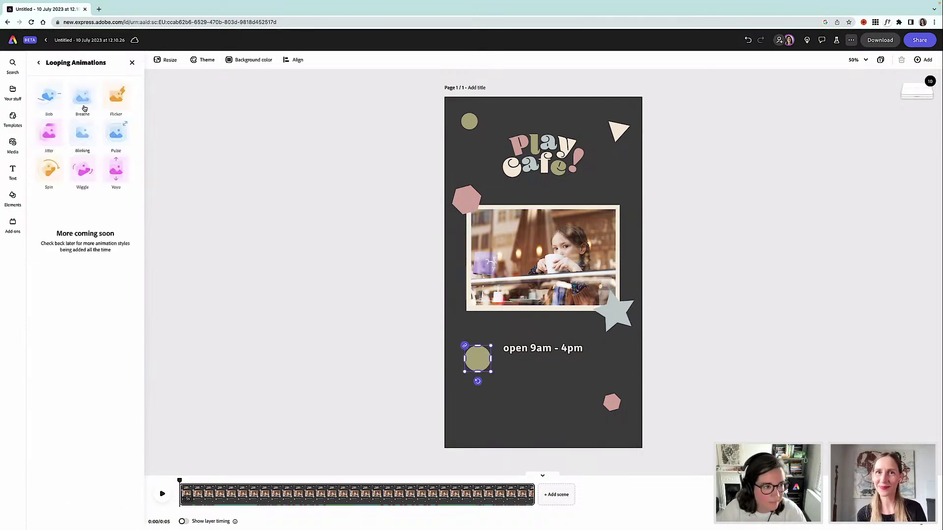
click(84, 100)
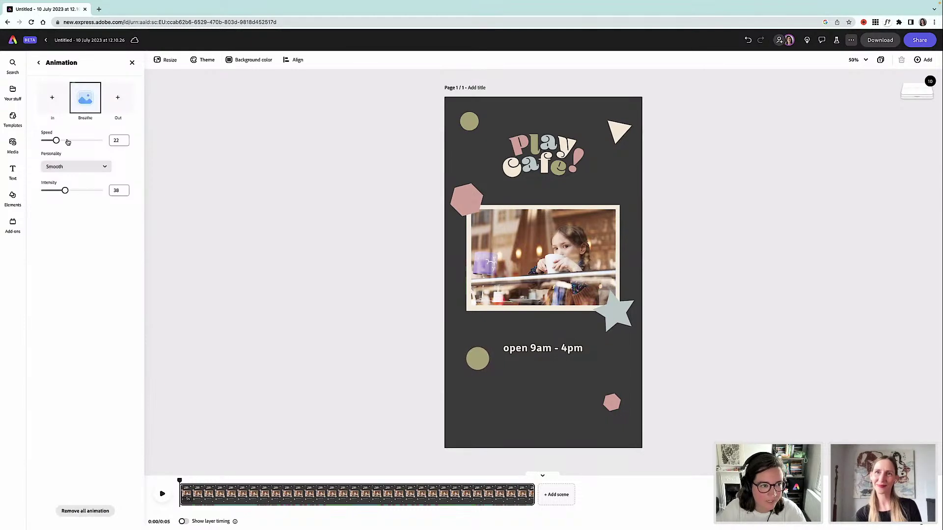
drag(57, 141, 53, 142)
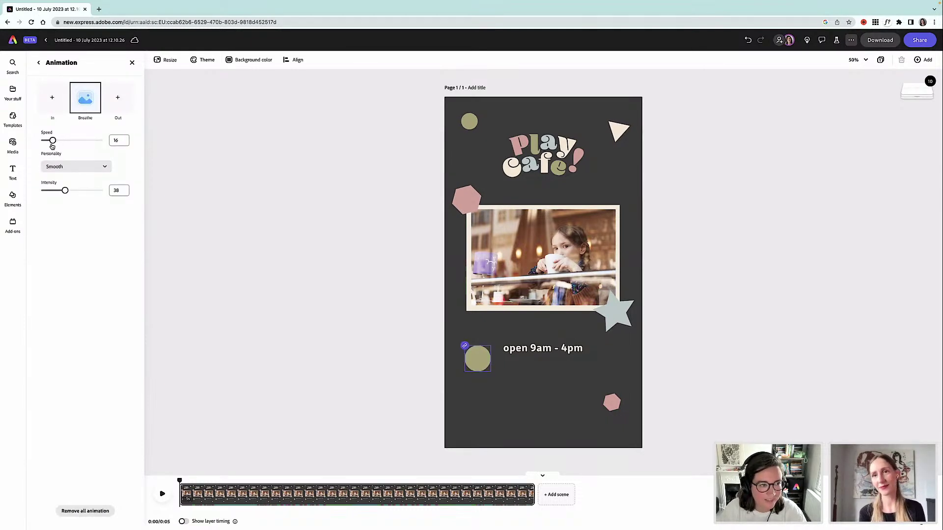
drag(64, 190, 54, 193)
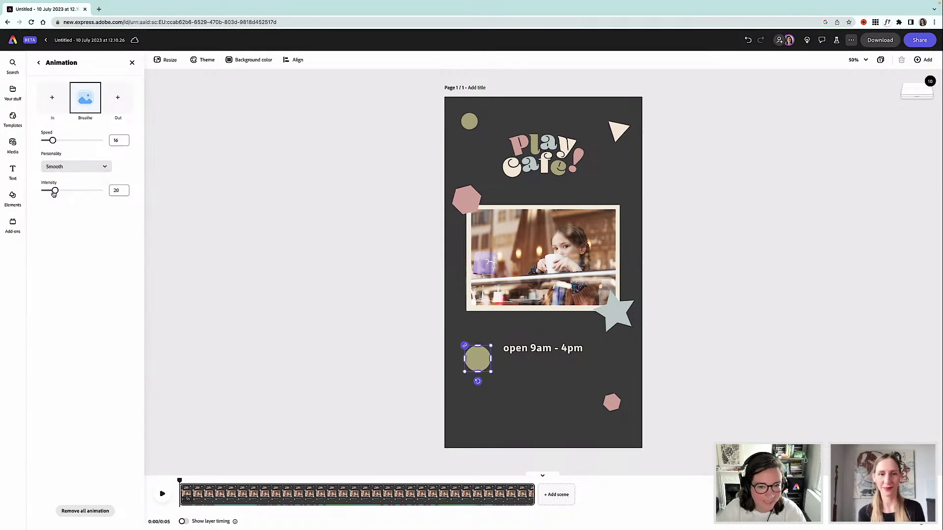
Step: Give the small bottom hexagon a faster, stronger Breathe loop and preview the story
click(613, 405)
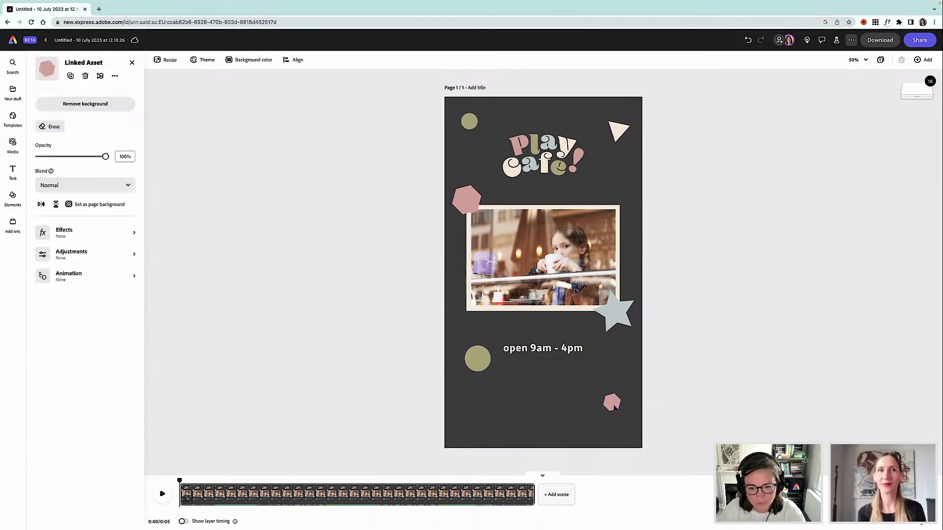
click(91, 272)
click(89, 119)
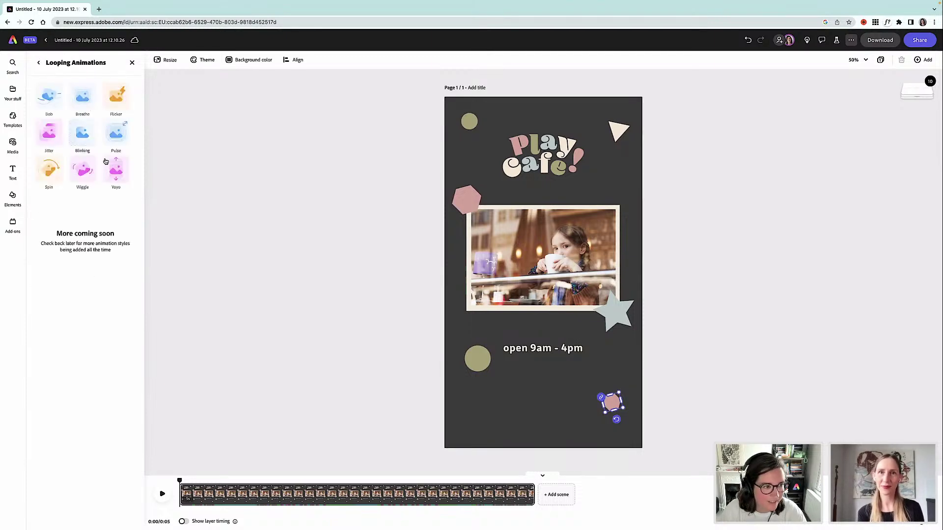
click(82, 97)
drag(60, 141, 65, 141)
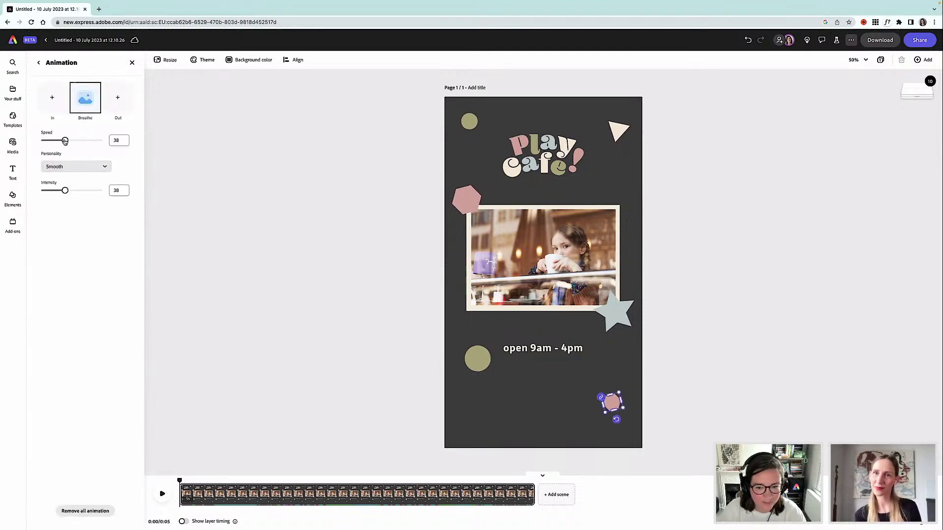
drag(65, 190, 75, 191)
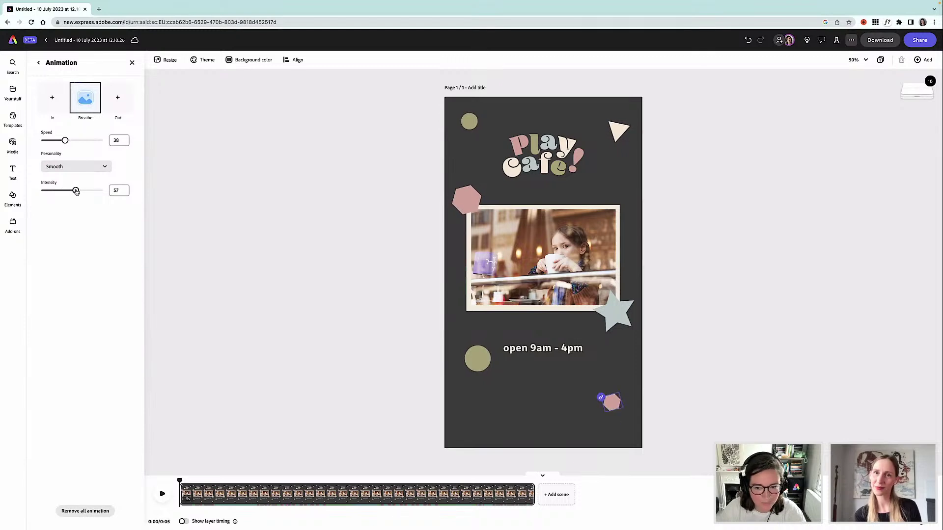
click(288, 274)
click(44, 495)
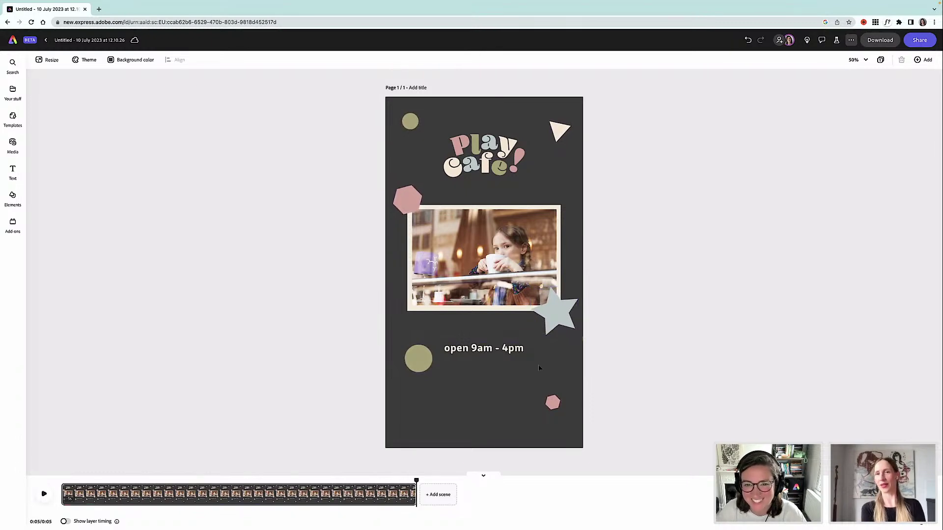
Step: Raise the triangle's breathing speed and intensity, replay, and turn on Show layer timing
click(560, 130)
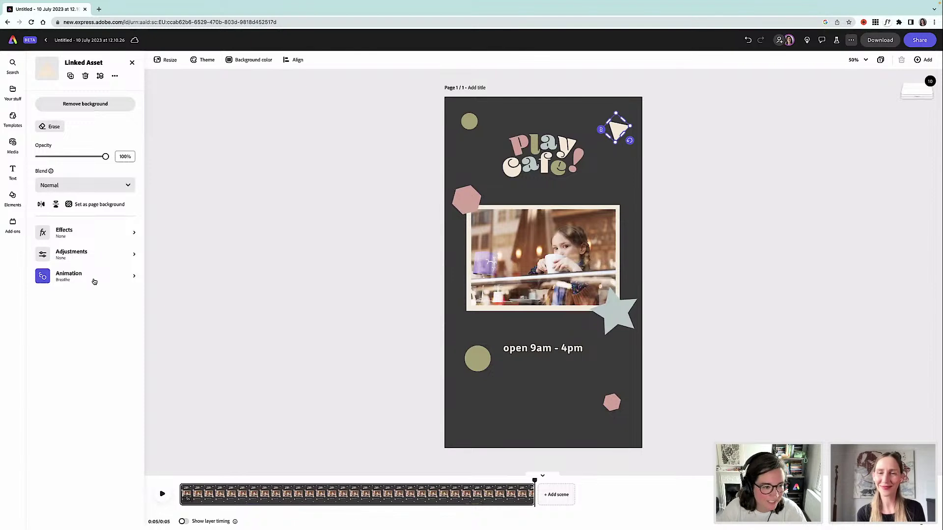
drag(56, 141, 61, 141)
drag(64, 191, 68, 190)
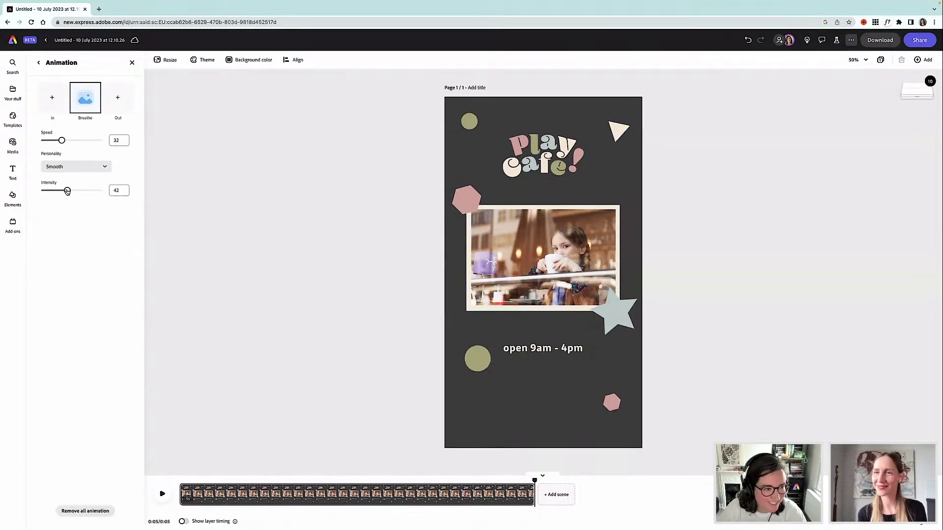
drag(61, 141, 62, 142)
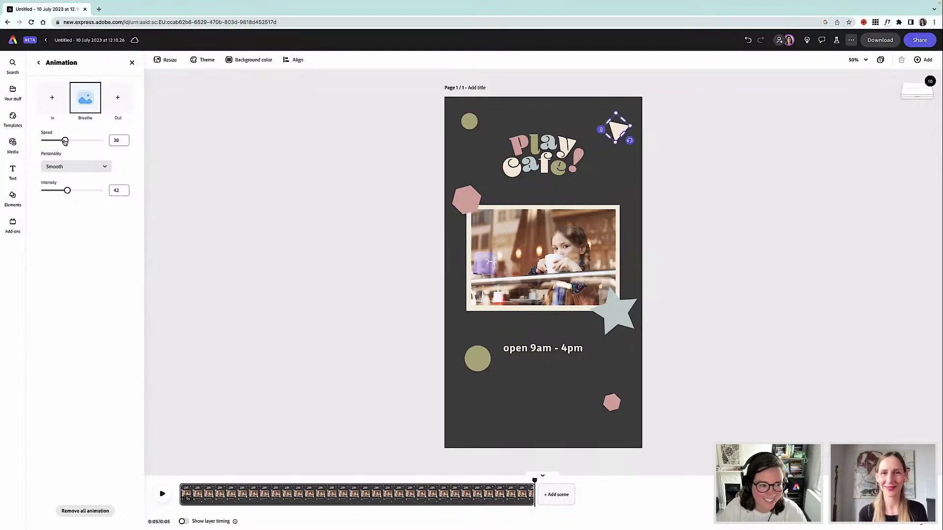
click(153, 472)
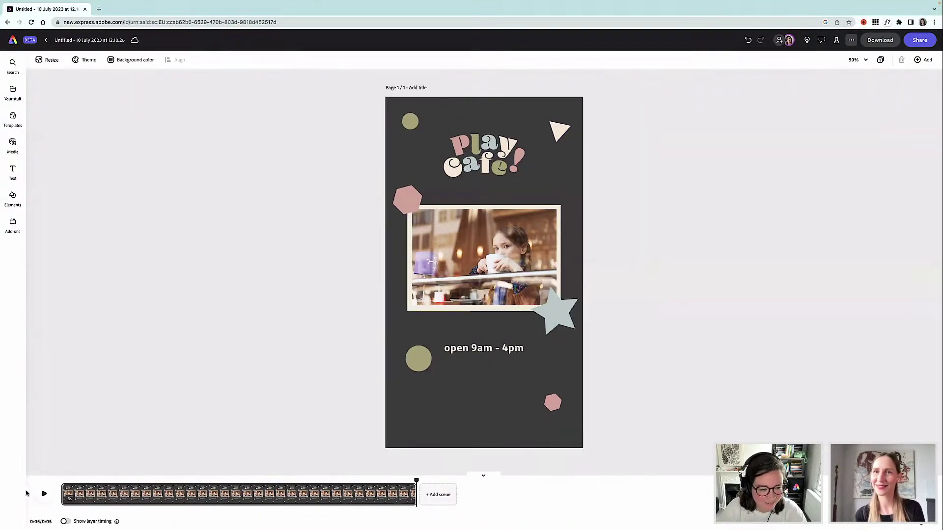
click(44, 494)
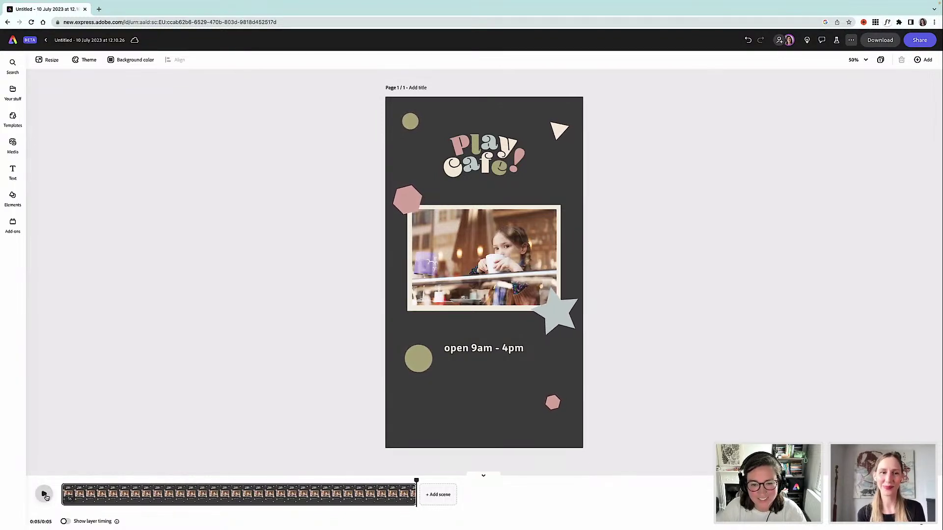
click(66, 522)
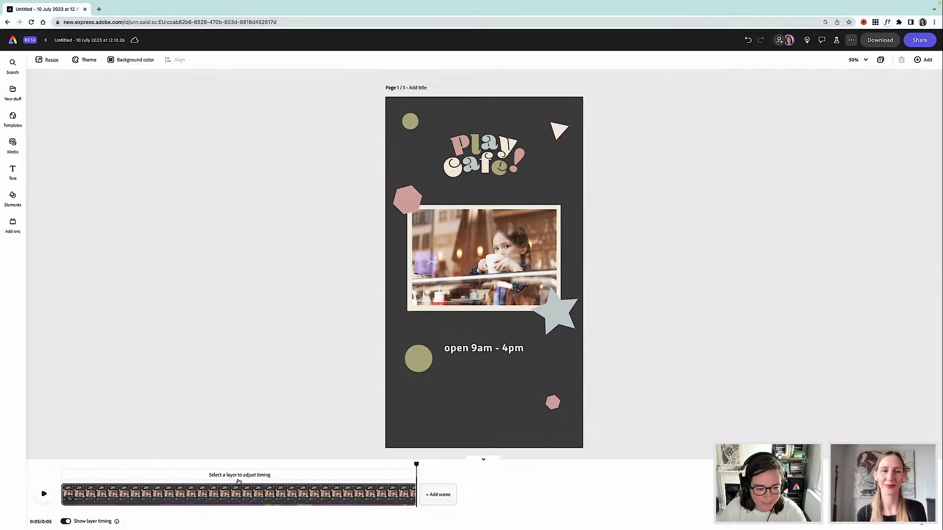
click(419, 358)
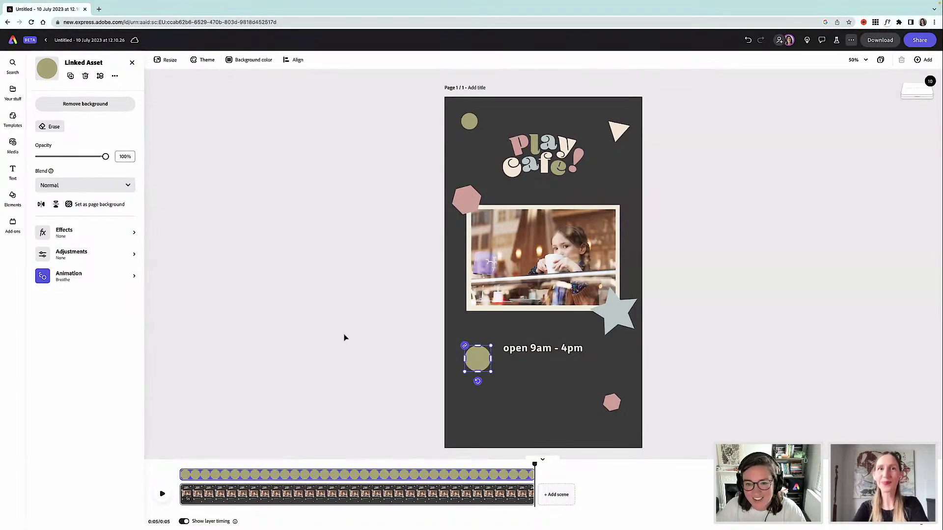
Step: Give the Play Cafe! logo a Bungee In entrance of 1.36s with 3 bounces, then preview it
click(344, 332)
click(472, 157)
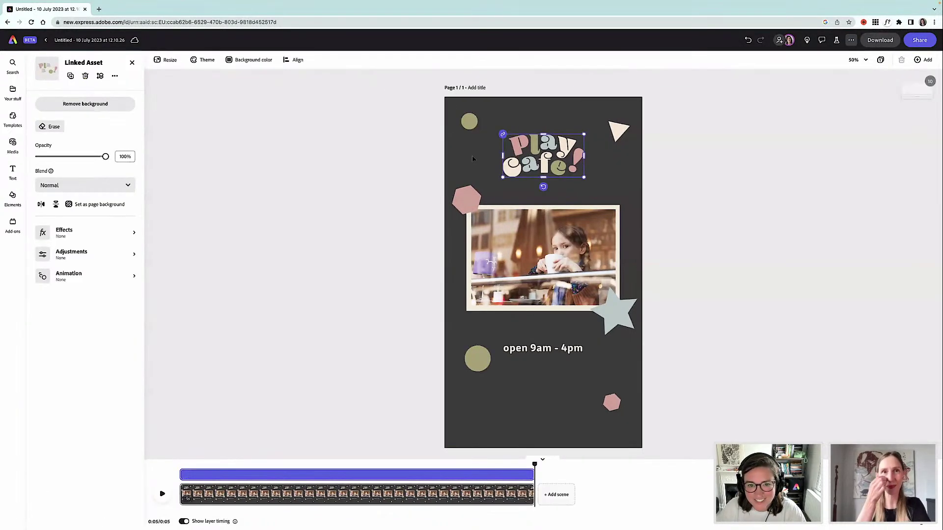
click(94, 281)
click(53, 98)
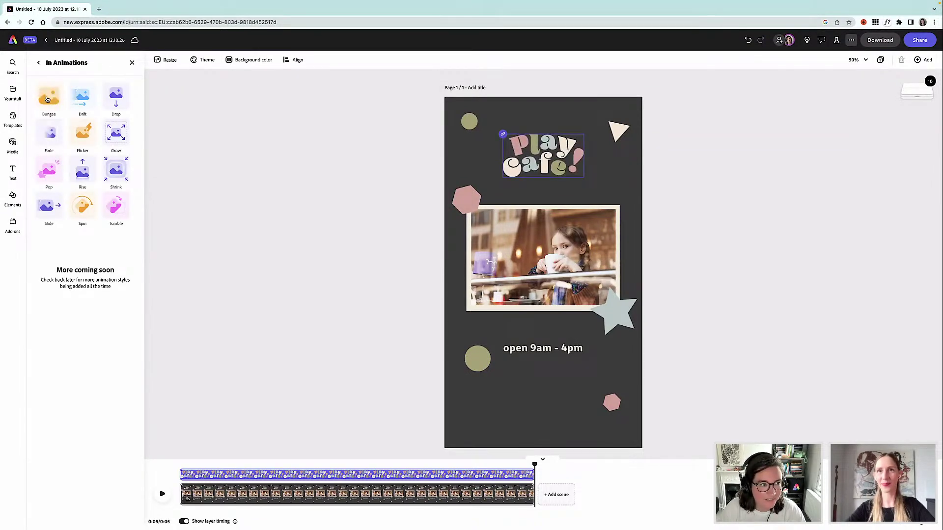
click(47, 99)
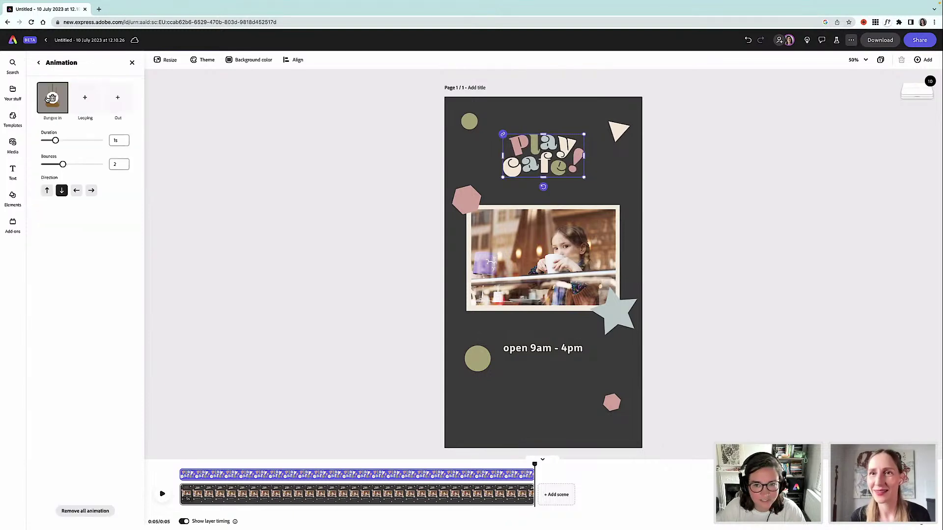
drag(56, 141, 62, 141)
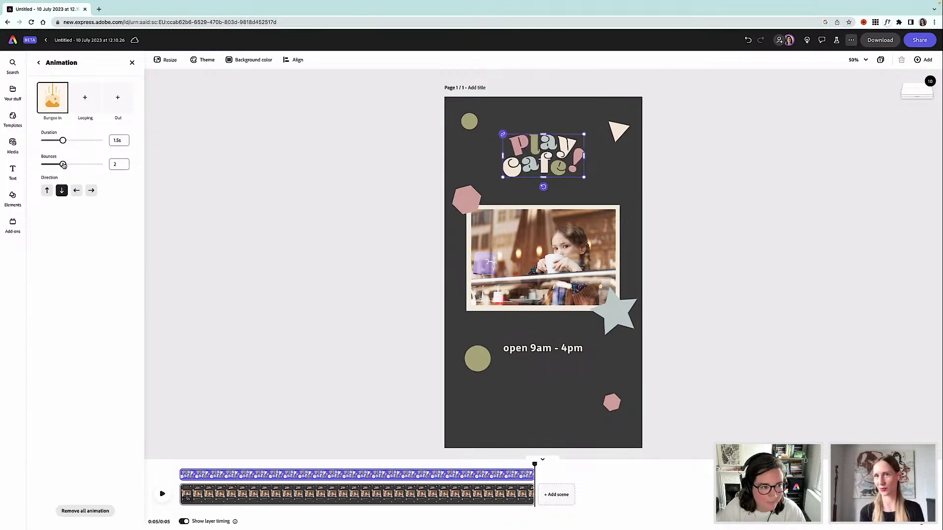
click(69, 165)
click(119, 164)
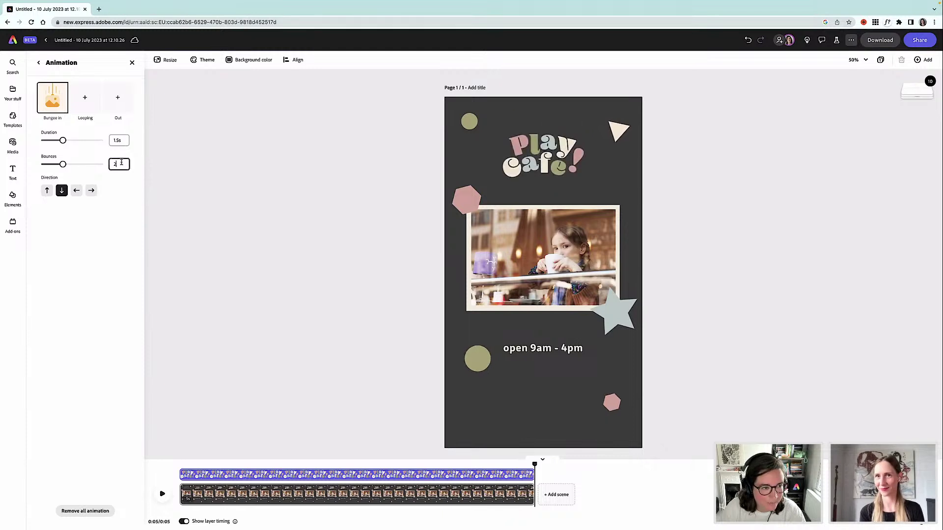
key(Return)
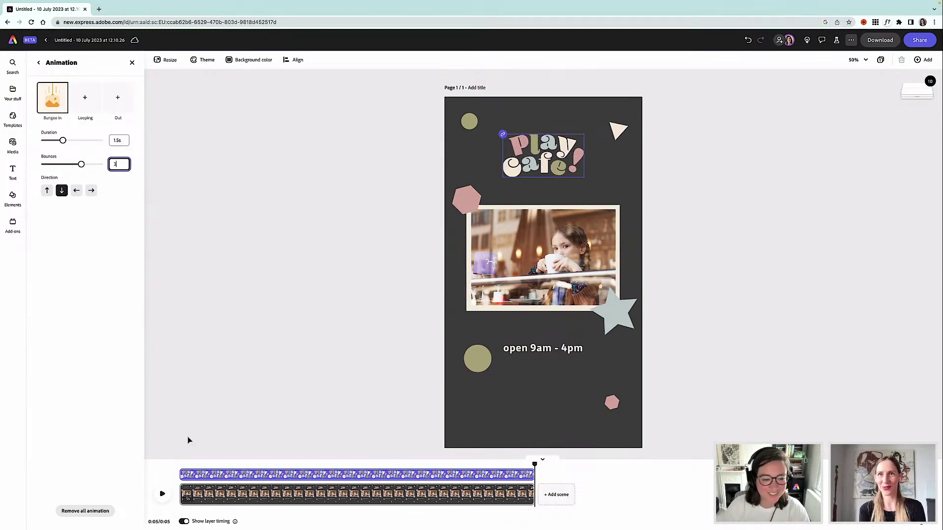
click(163, 494)
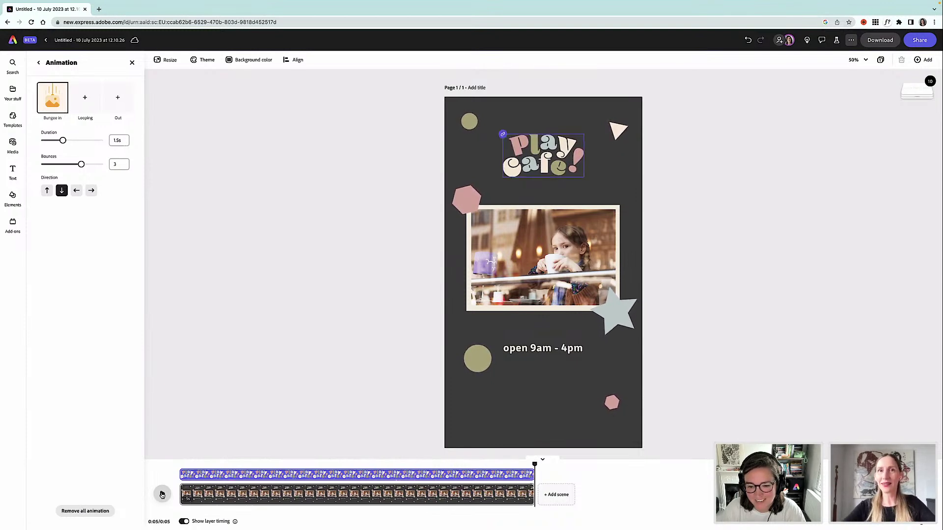
click(543, 349)
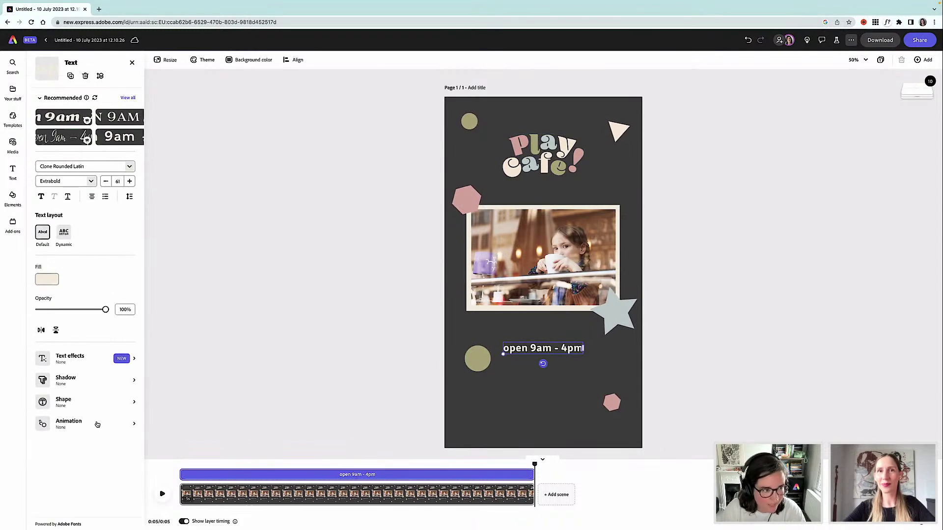
Step: Give the hours text an upward Bungee entrance of 1.5s with 3 bounces and preview it
click(97, 424)
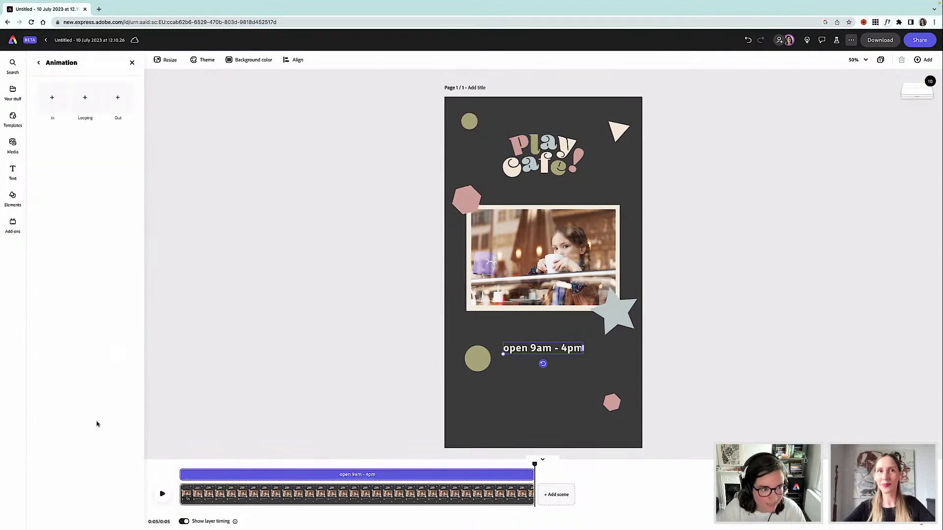
click(52, 98)
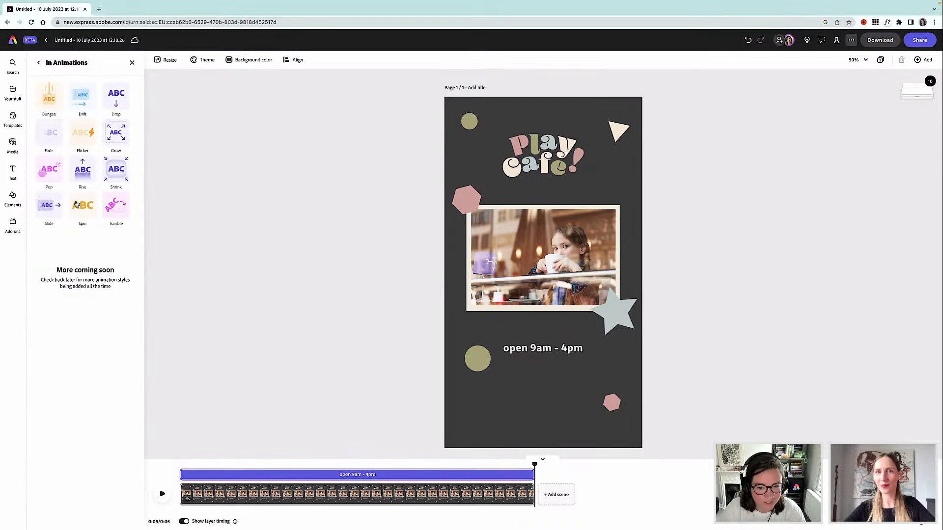
click(50, 102)
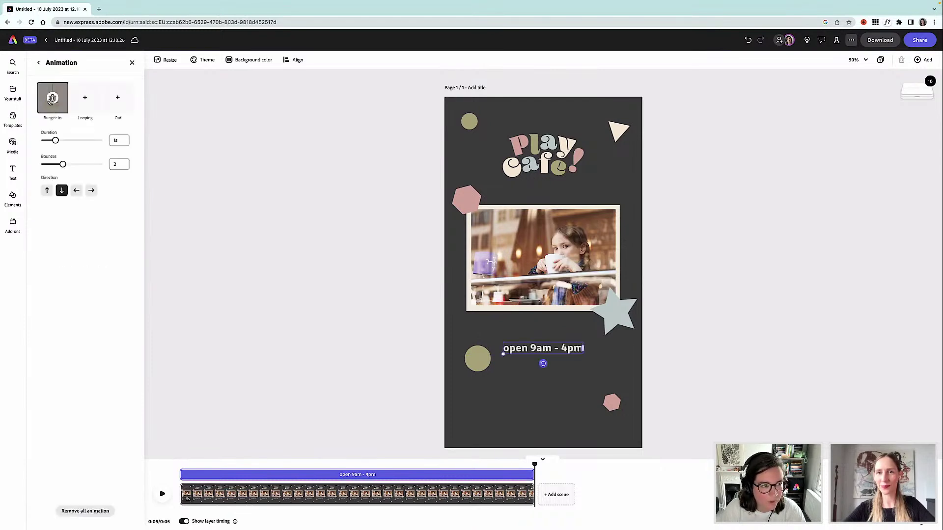
click(47, 191)
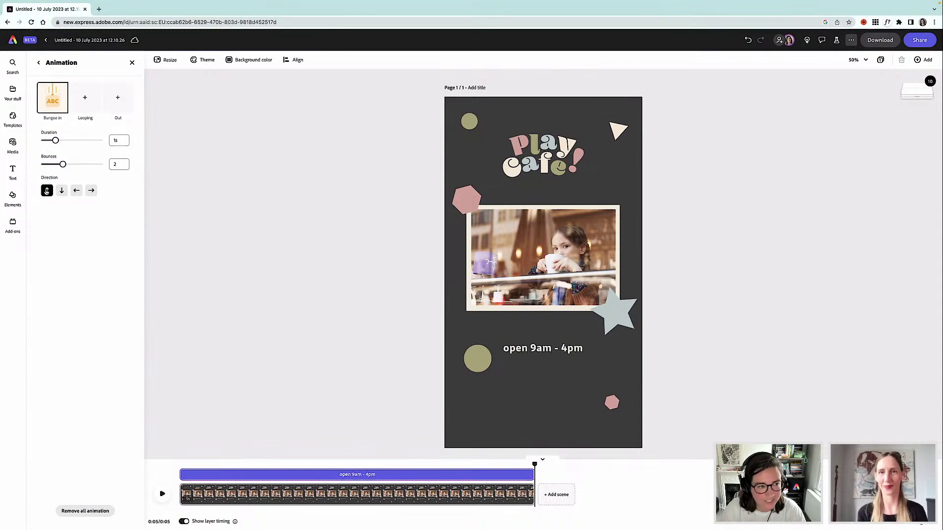
drag(55, 141, 73, 165)
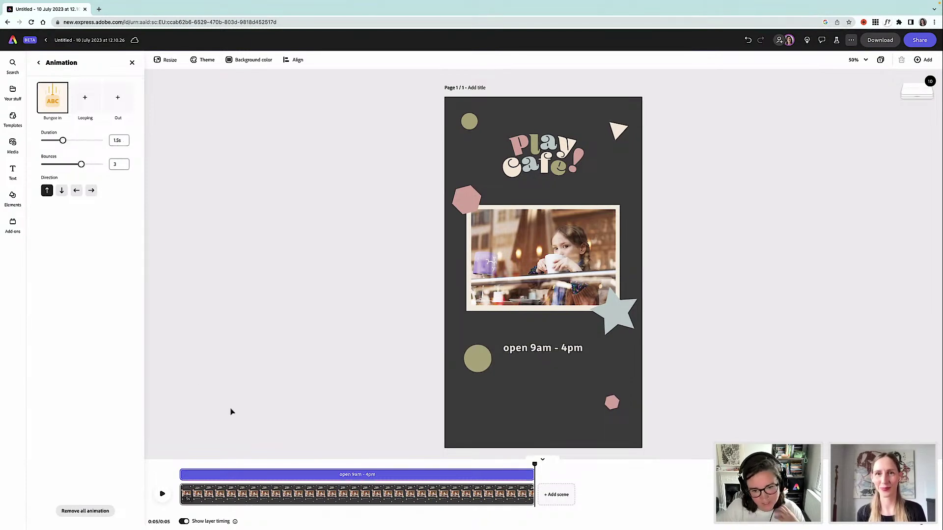
click(163, 494)
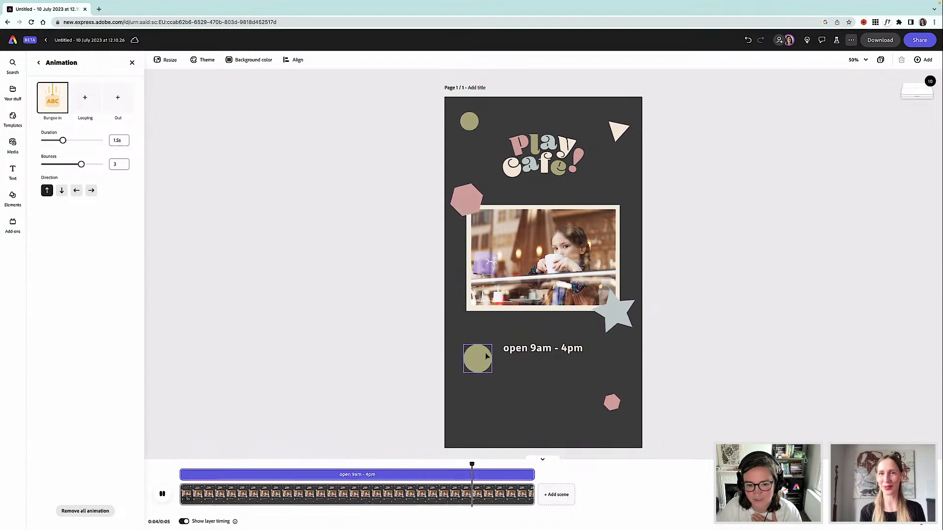
Step: Nudge the 'open 9am - 4pm' text slightly lower and deselect it to view the design
click(532, 352)
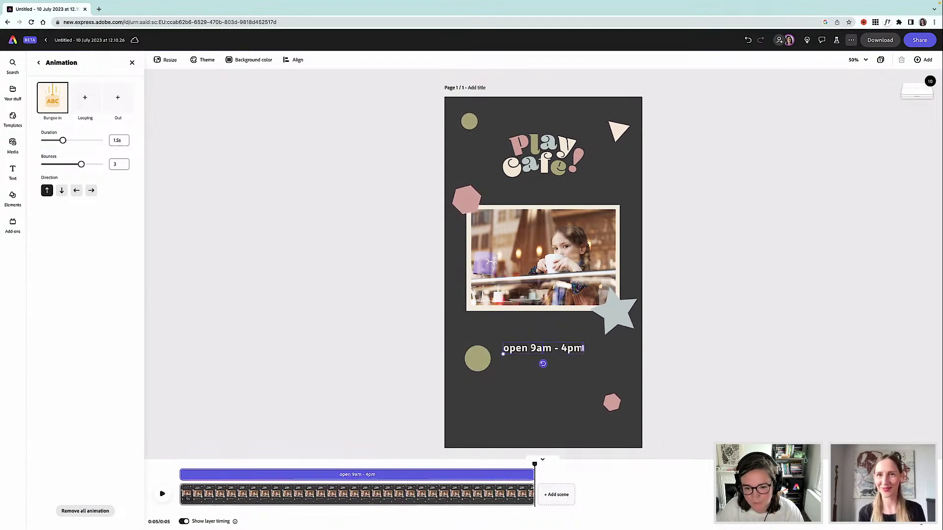
click(415, 322)
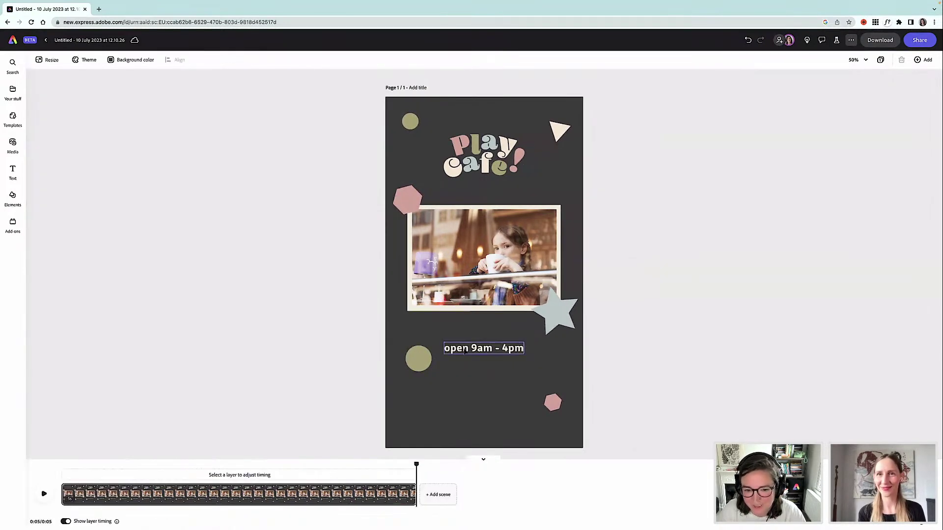
click(468, 350)
mouse_move(560, 336)
mouse_down()
mouse_move(505, 346)
mouse_move(561, 342)
mouse_move(554, 346)
mouse_up()
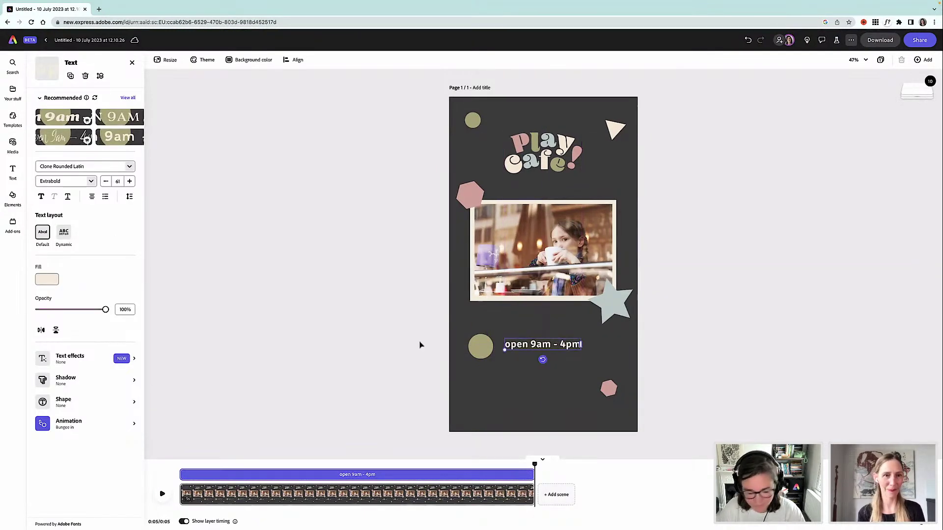
click(325, 321)
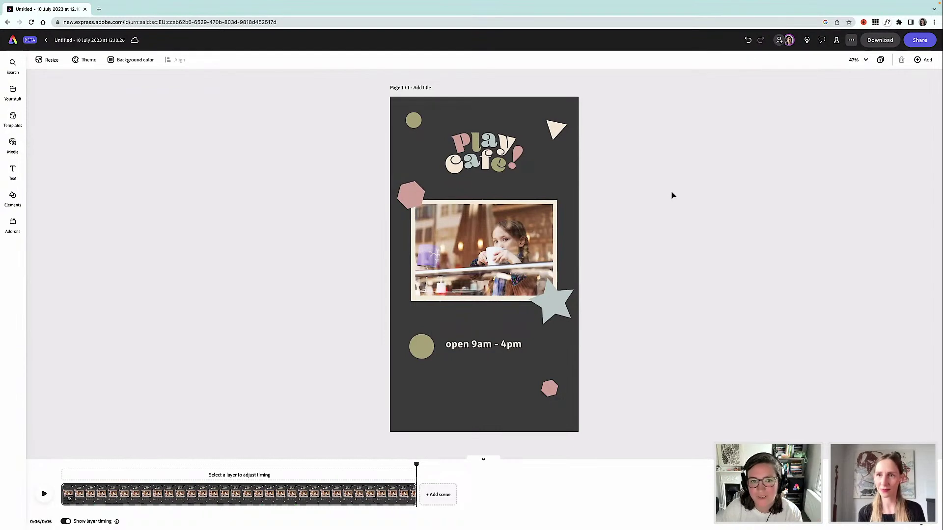
Step: Invite the collaborator by e-mail to edit the design, with the message 'Hey'
click(918, 39)
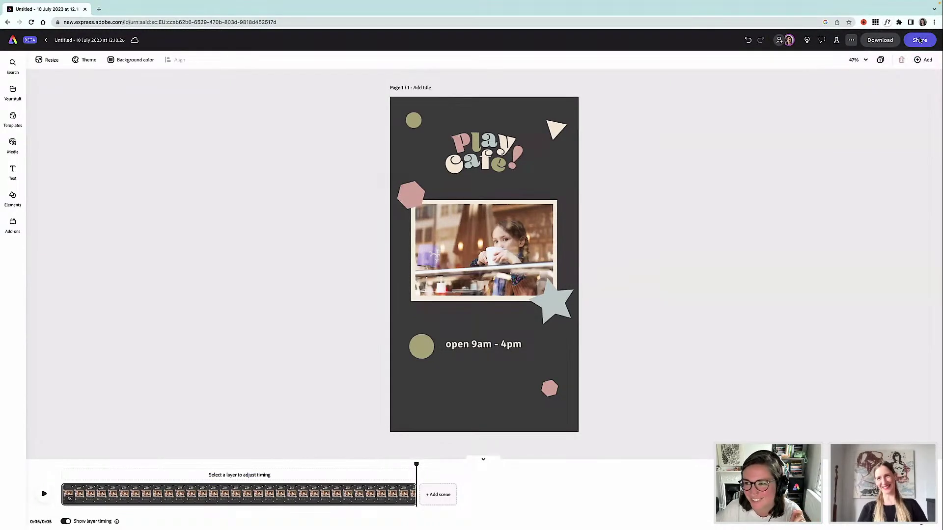
click(846, 81)
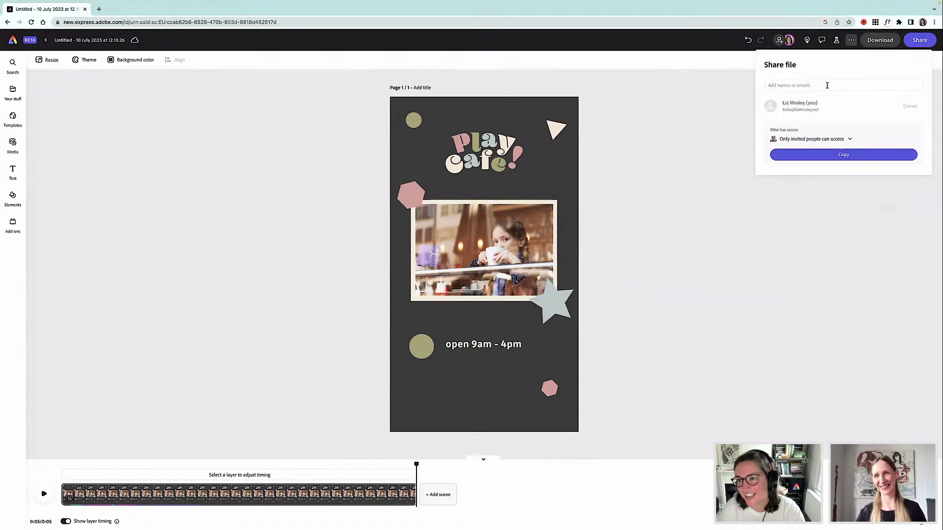
text(l)
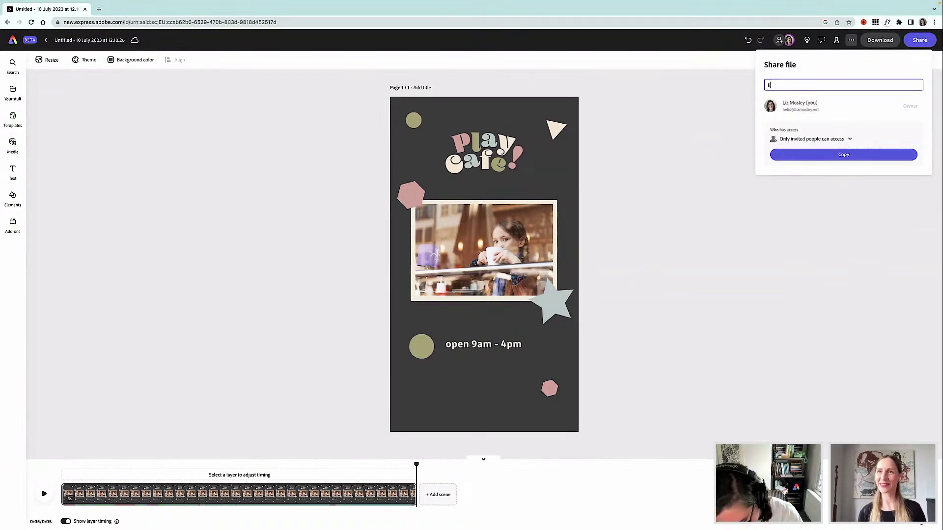
text(izadov)
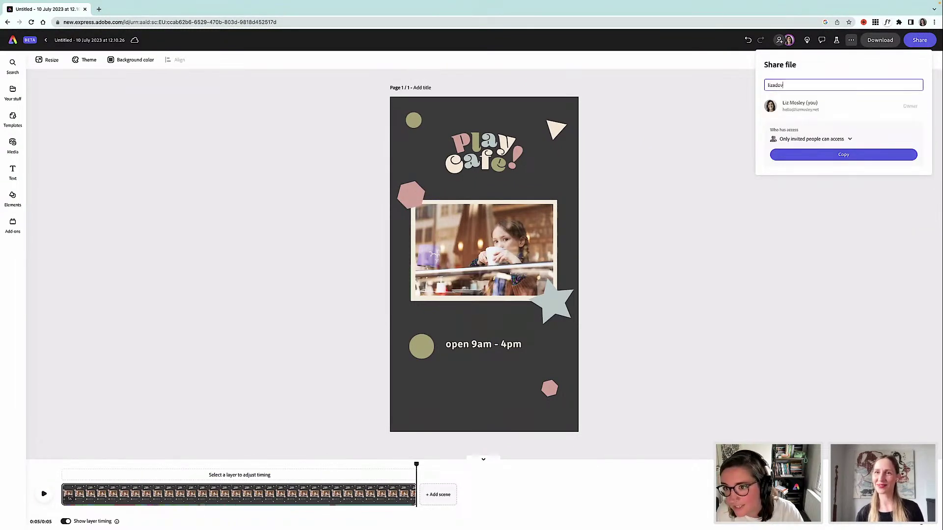
key(BackSpace)
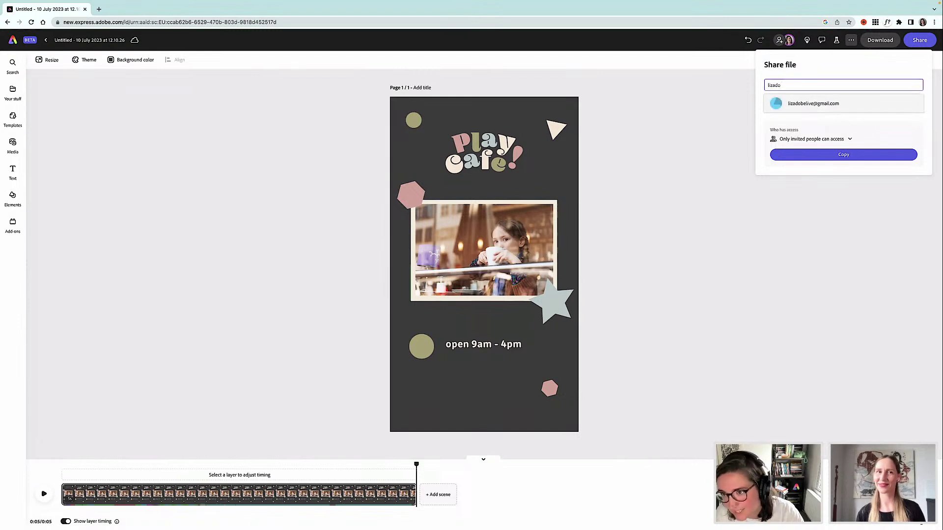
click(854, 106)
click(827, 122)
text(Hey Liz what do you think of this)
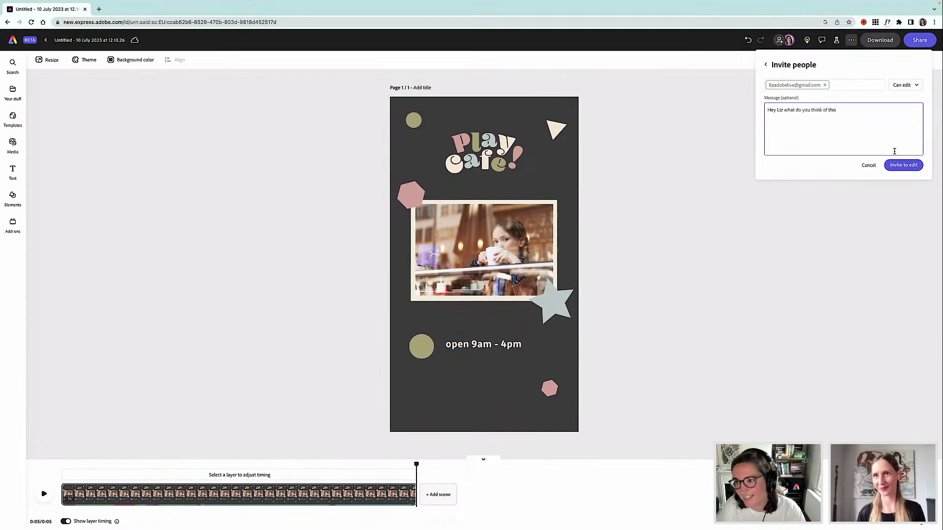
click(903, 165)
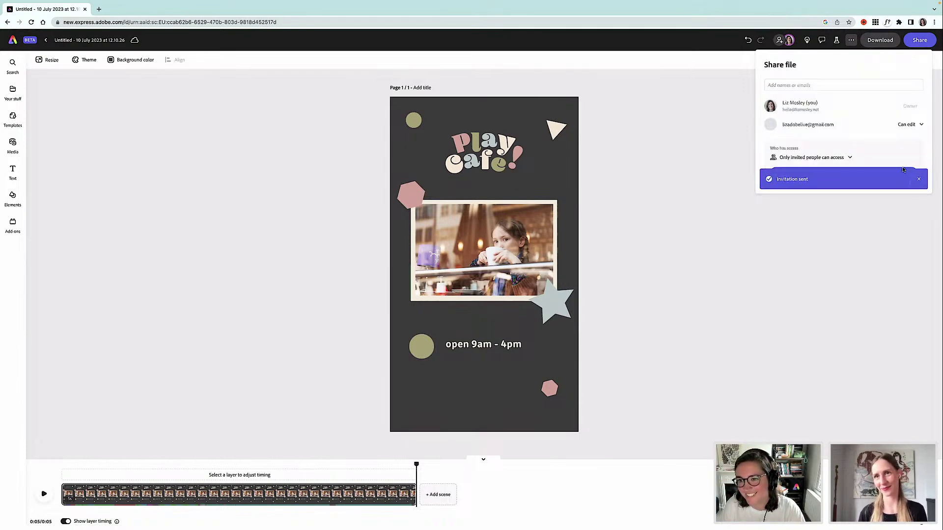
click(722, 213)
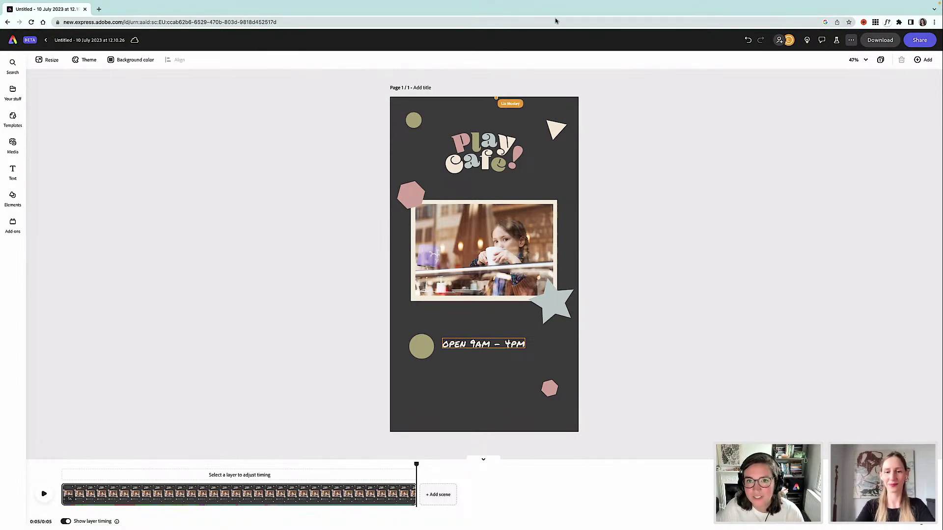
Step: Post a comment suggesting 'maybe we should add some more shapes' and expand its 1 reply
click(821, 40)
click(851, 87)
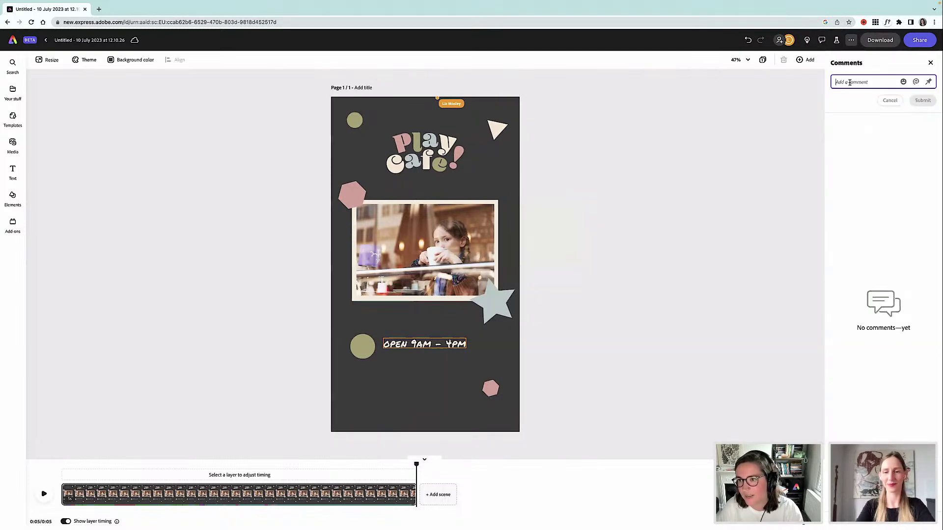
text(Hey other )
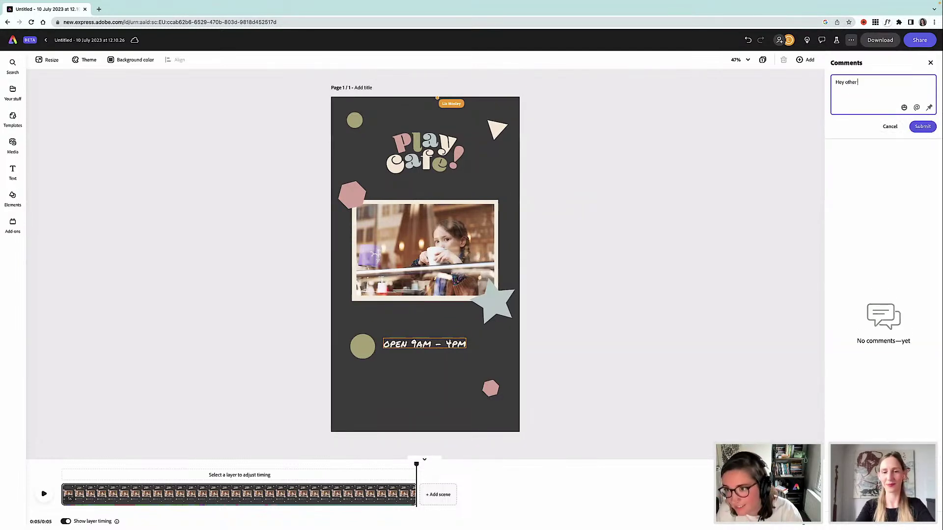
text(liz, maybe we shoudl ad)
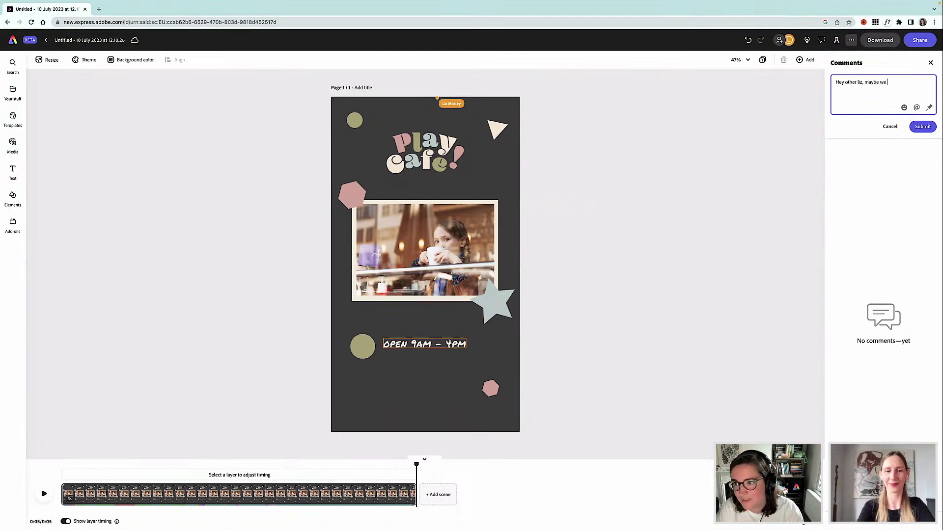
key(BackSpace)
key(BackSpace)
key(BackSpace)
key(BackSpace)
key(BackSpace)
key(BackSpace)
key(BackSpace)
key(BackSpace)
key(BackSpace)
text(should)
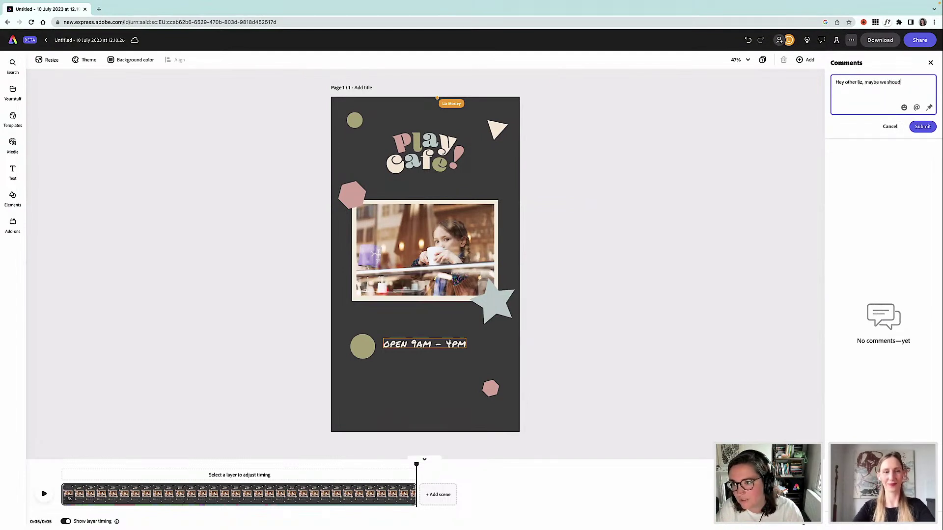
text( add some)
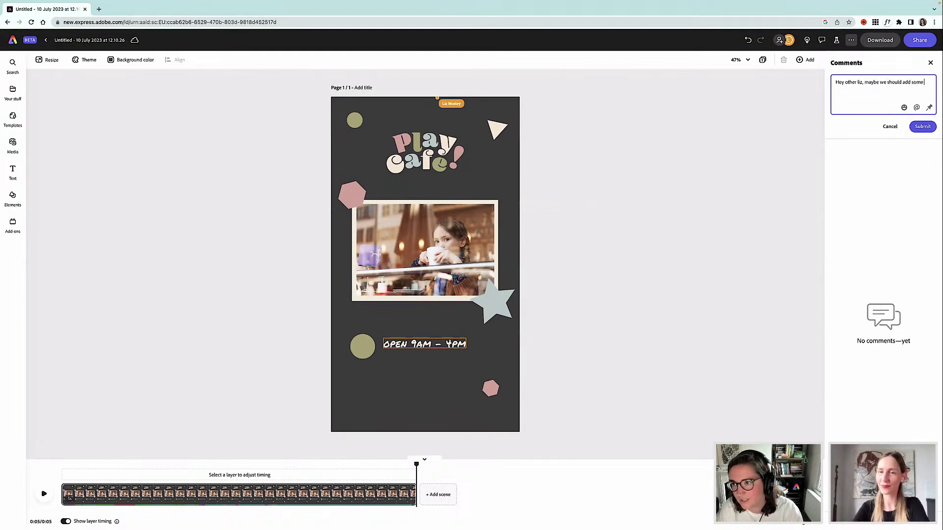
text( more shapes)
click(931, 128)
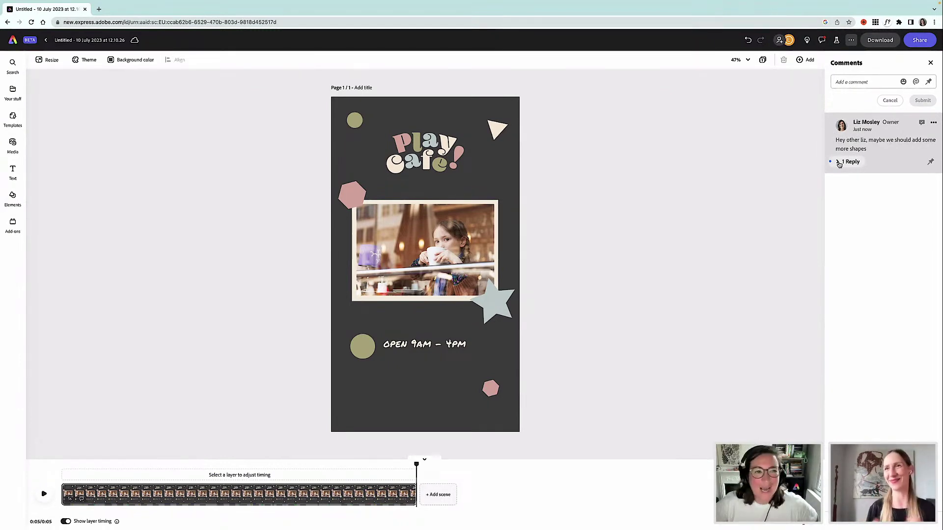
click(838, 163)
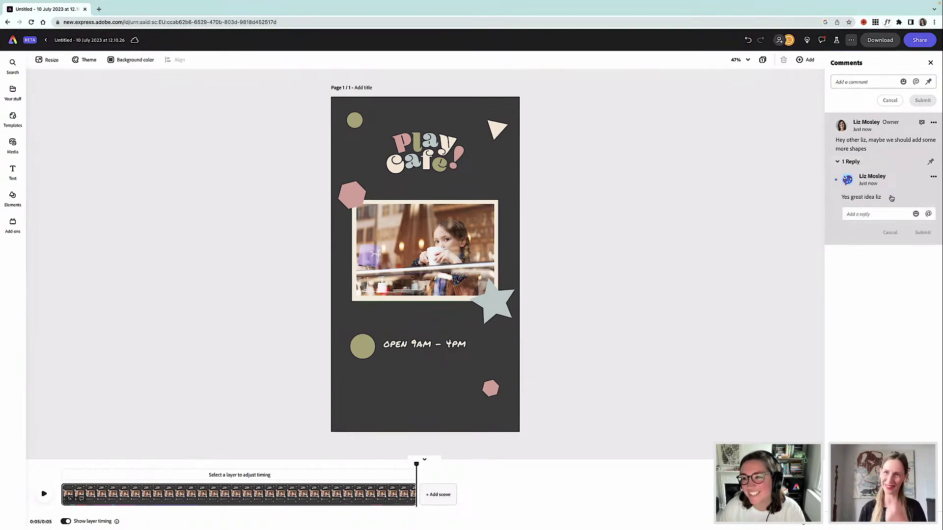
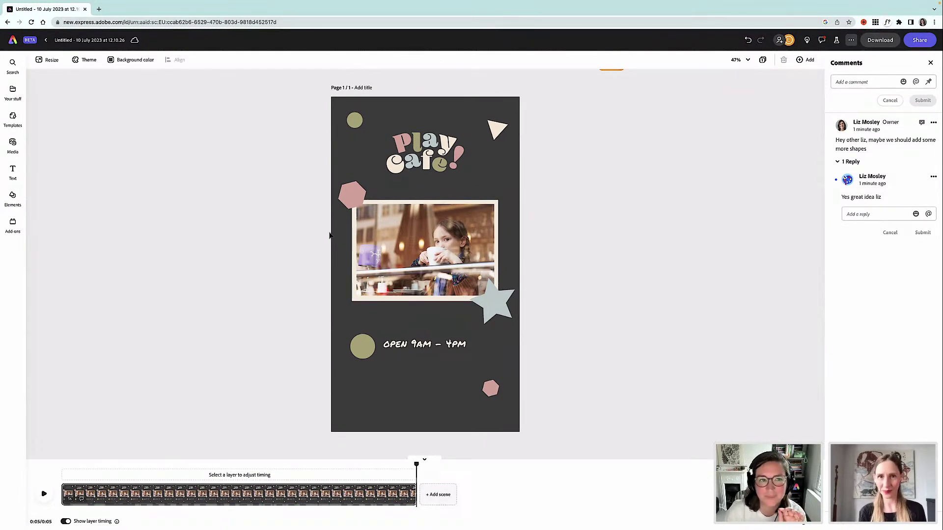
Step: Open Resize and tick Instagram square post, Flyer and YouTube thumbnail, unticking YouTube video
click(48, 60)
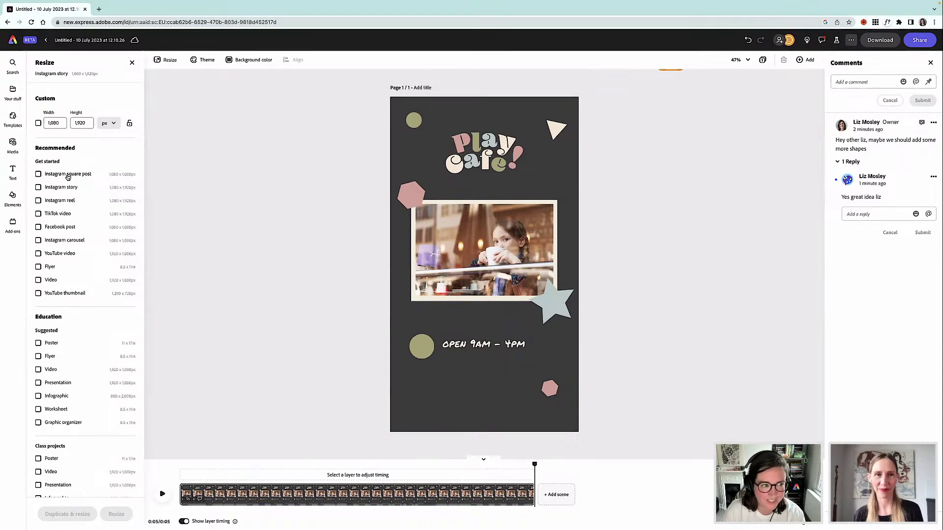
click(38, 175)
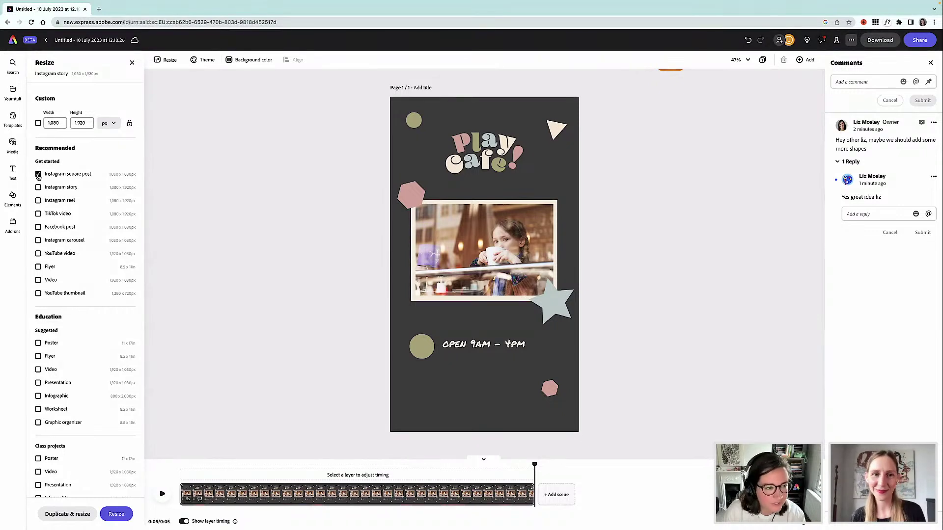
click(38, 253)
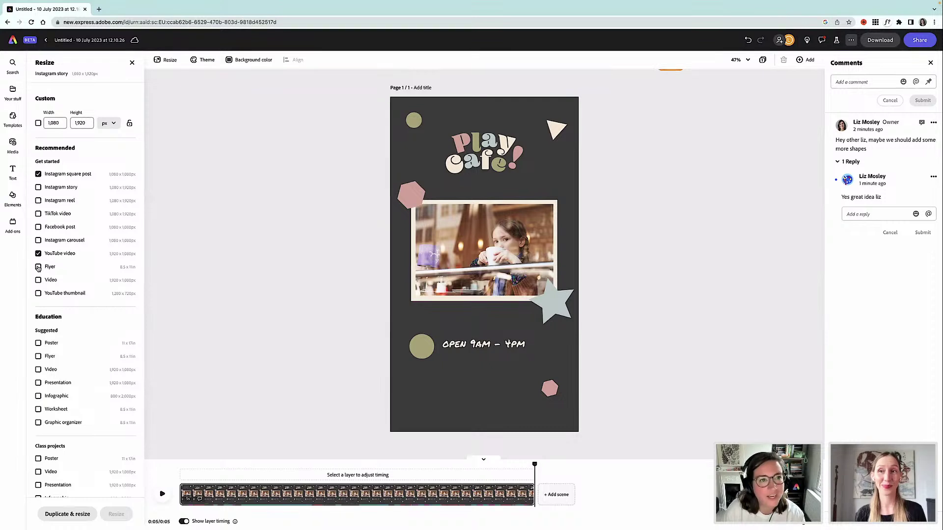
click(38, 267)
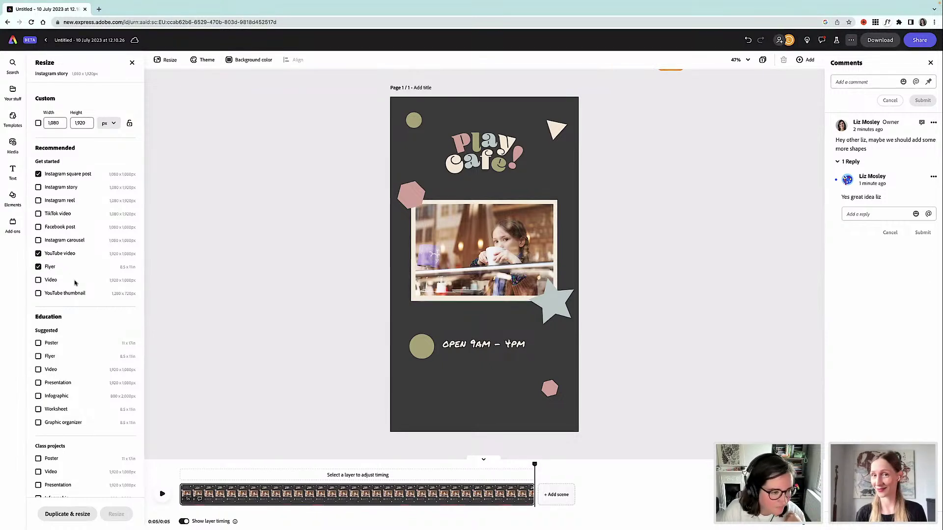
click(38, 253)
click(38, 293)
Step: Scroll further down the preset list and also tick Podcast cover
scroll(84, 318, down, 2)
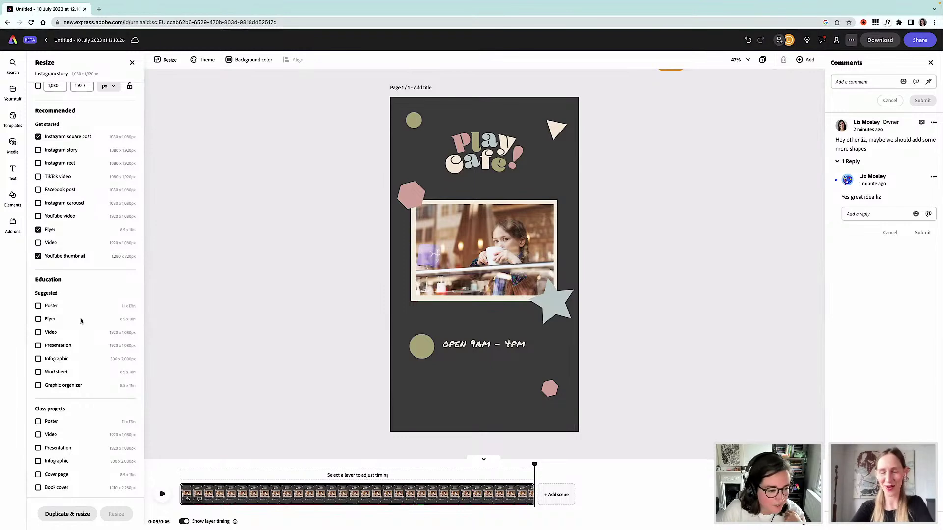
scroll(80, 320, down, 1)
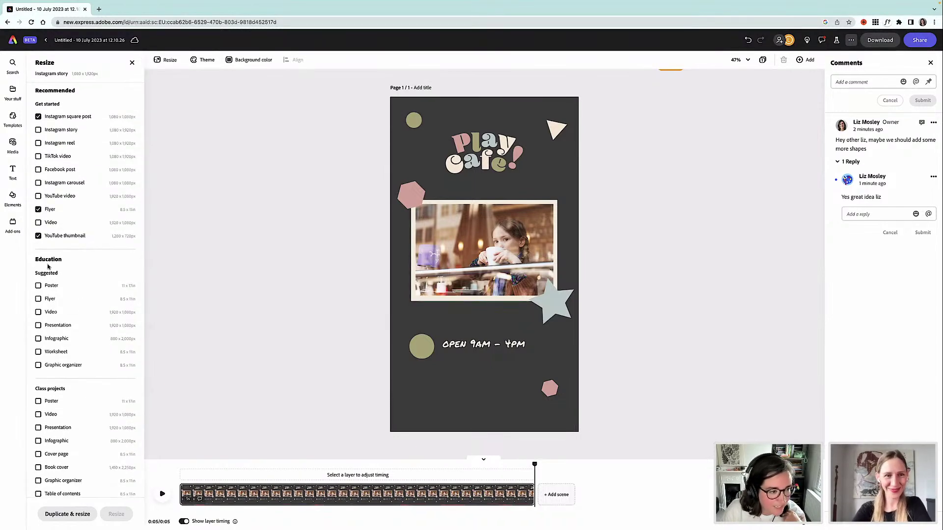
scroll(66, 294, down, 5)
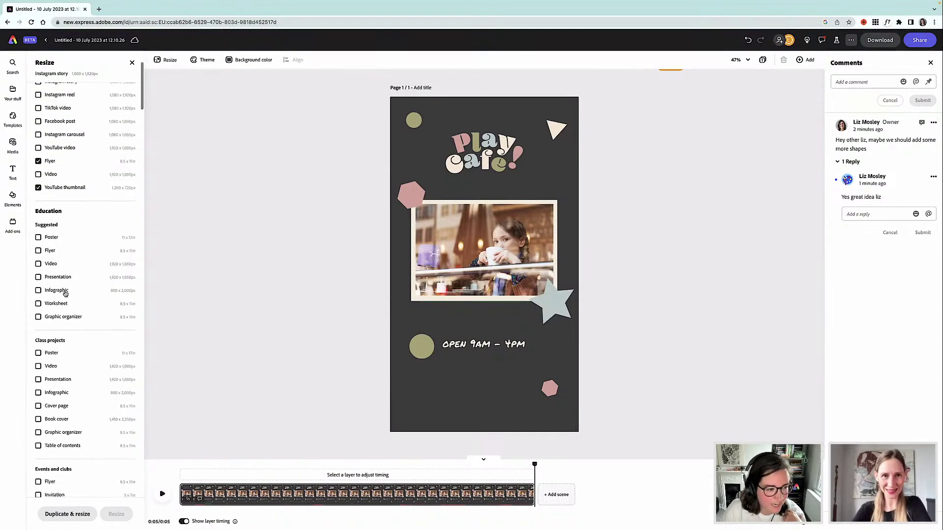
scroll(65, 294, down, 6)
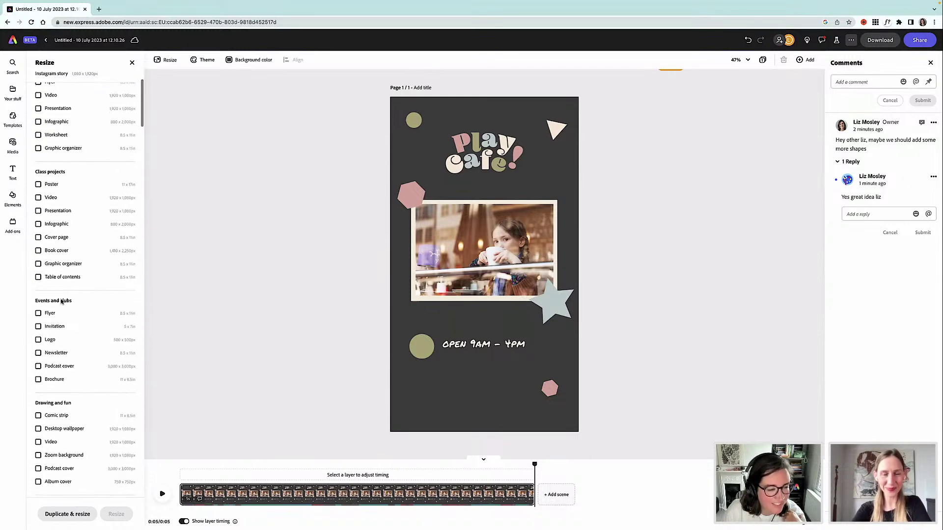
scroll(61, 302, down, 4)
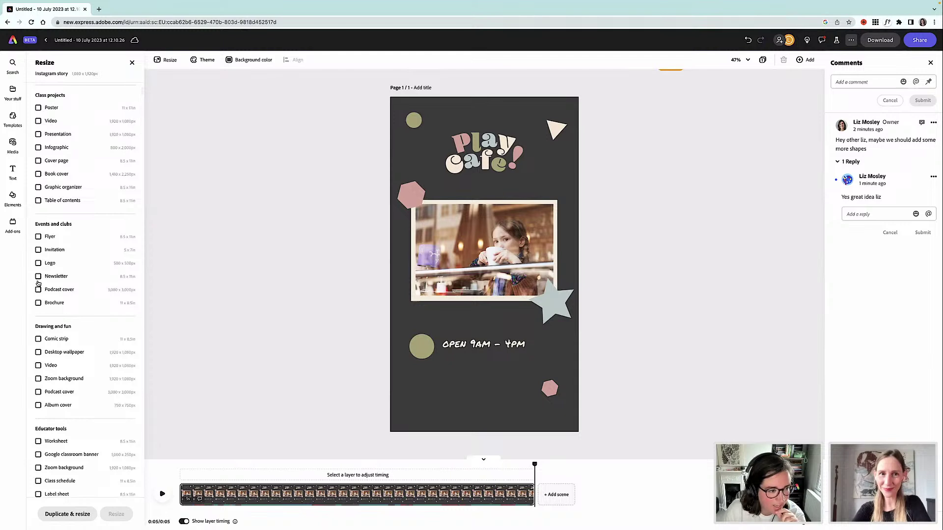
click(39, 290)
scroll(96, 307, down, 3)
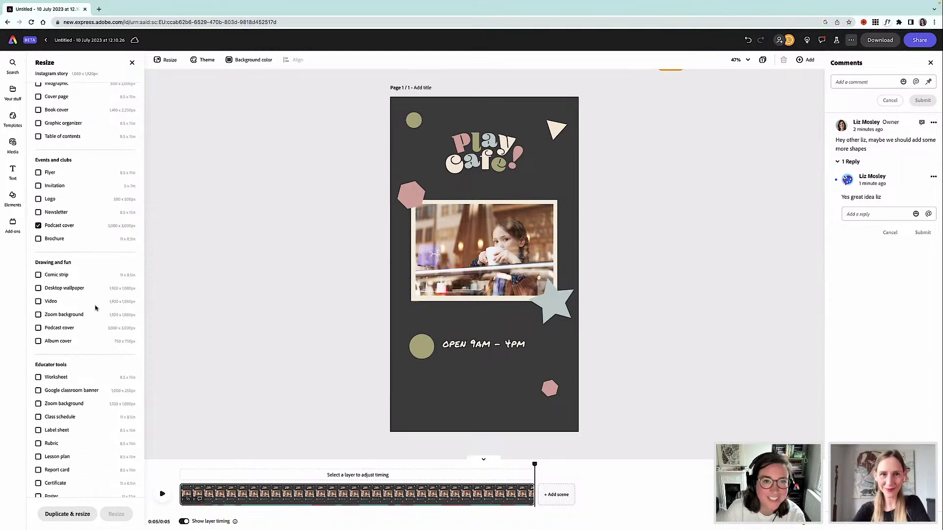
scroll(97, 311, down, 3)
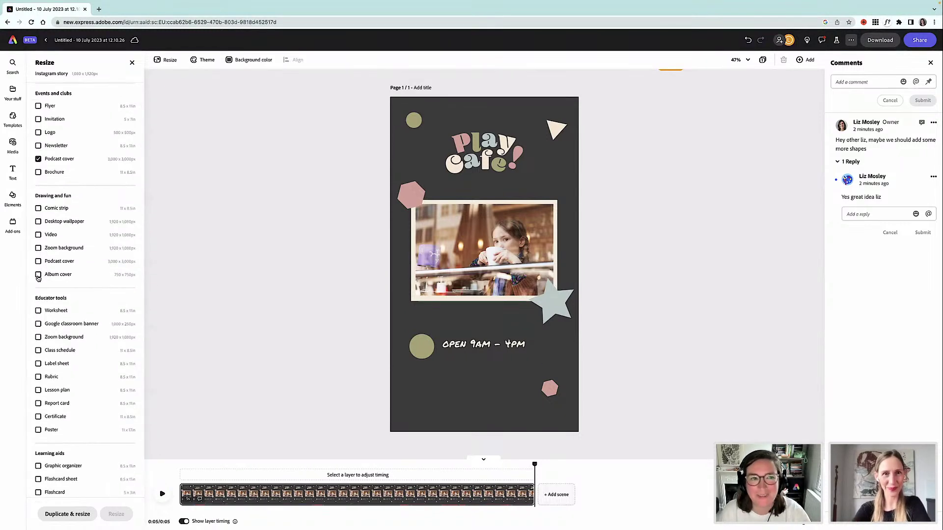
scroll(57, 324, down, 4)
scroll(60, 340, up, 15)
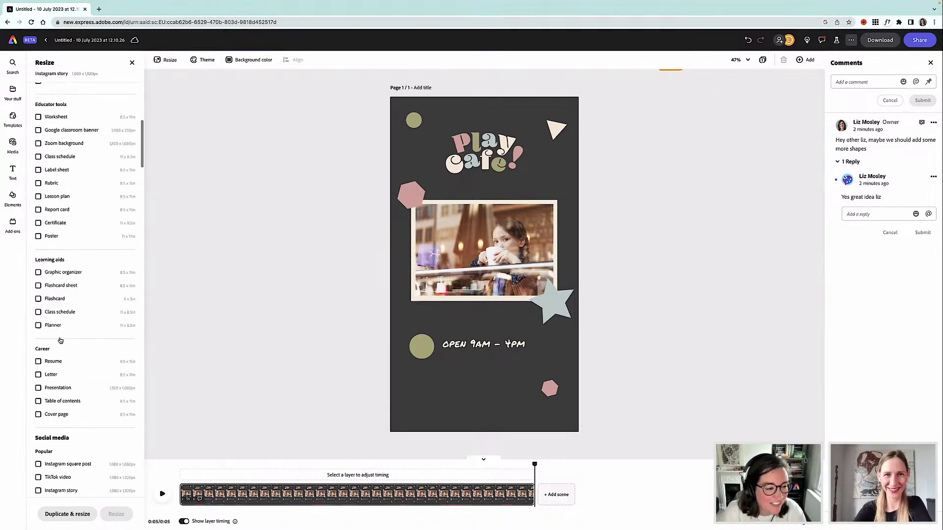
Step: Duplicate and resize the design into pages, open page 4 and preview its animation
click(69, 514)
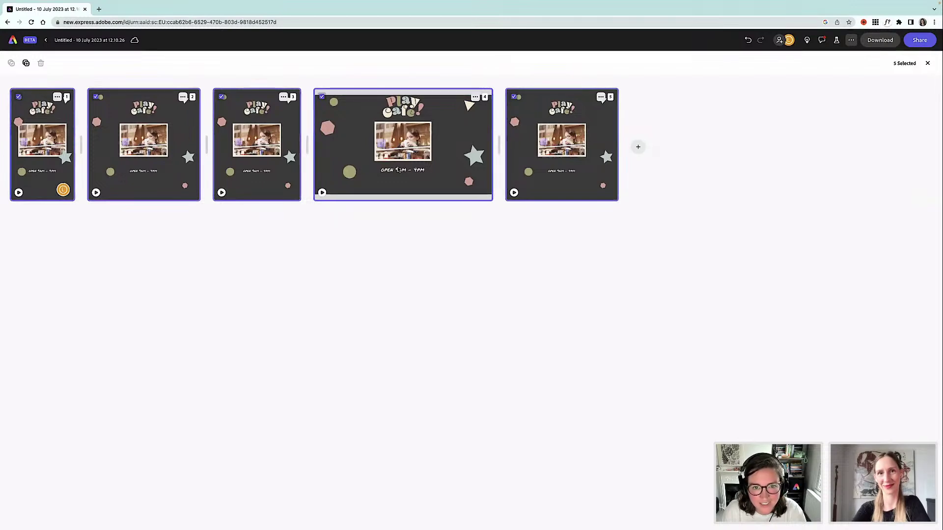
click(347, 154)
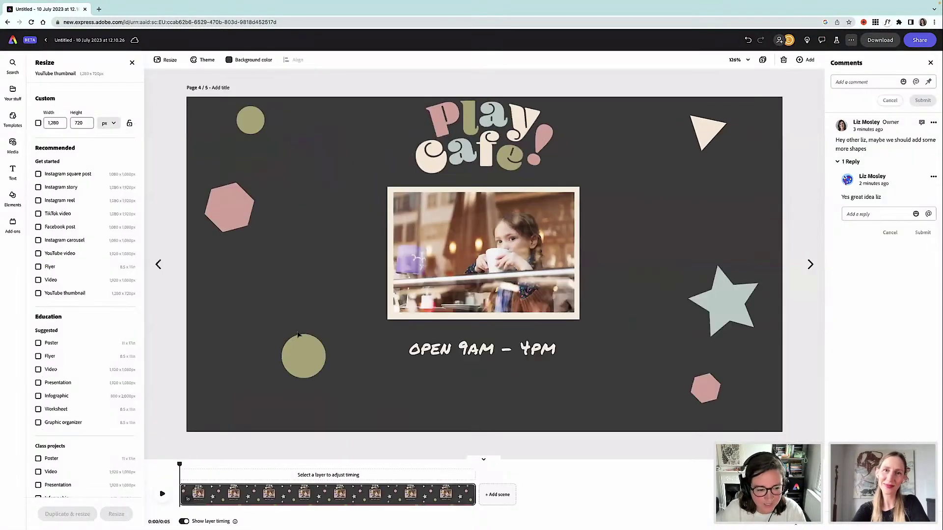
click(162, 493)
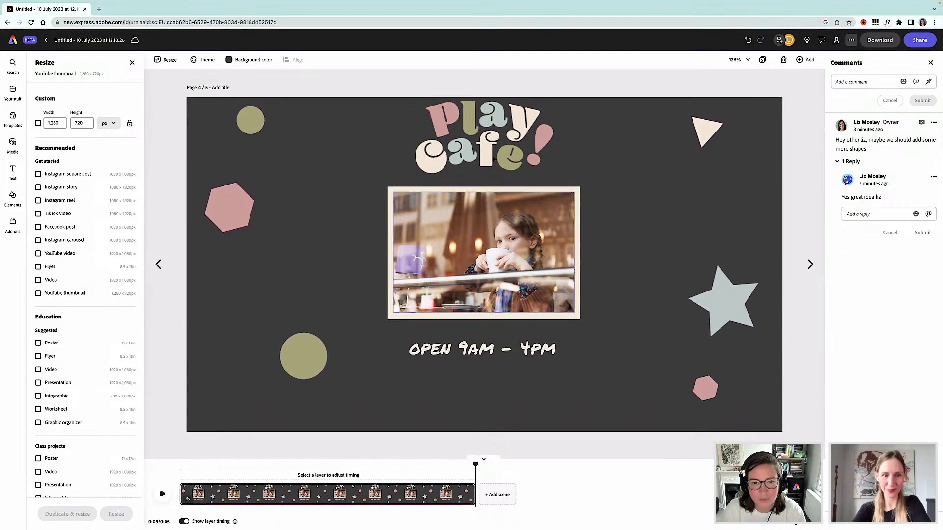
Step: Move the hours text, café photo and Play cafe! title lower so they sit centred
click(410, 235)
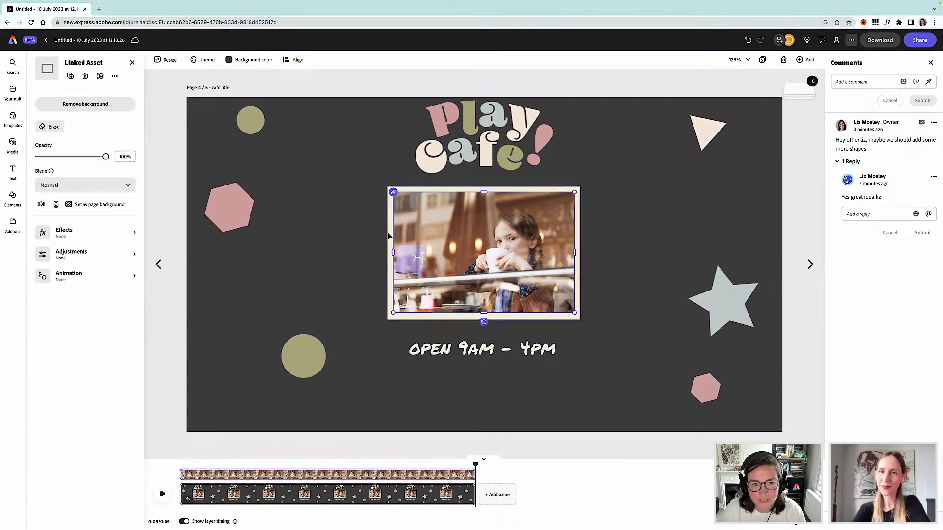
click(483, 350)
drag(482, 353, 485, 391)
click(428, 262)
drag(448, 254, 449, 284)
drag(512, 130, 512, 154)
click(413, 267)
drag(437, 257, 437, 263)
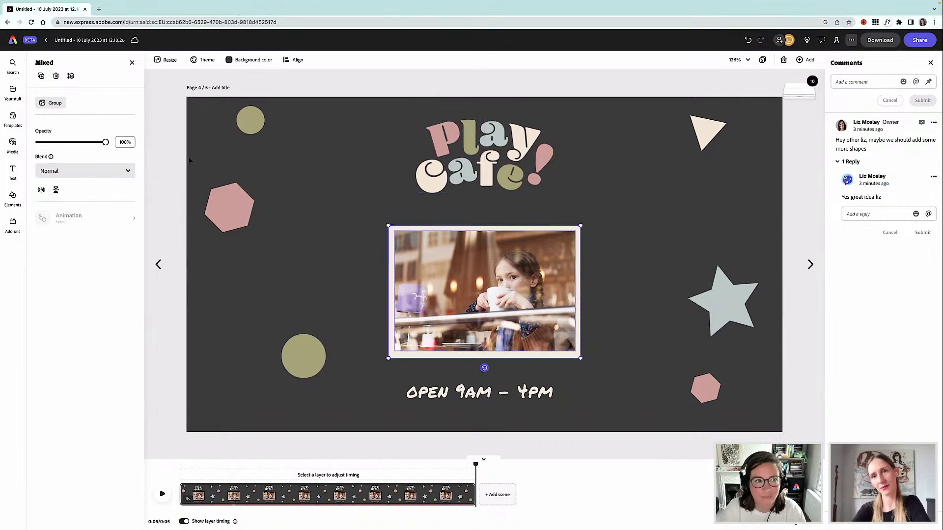
Step: Open page 2 from the page overview and reposition the small olive circle
click(132, 63)
click(763, 60)
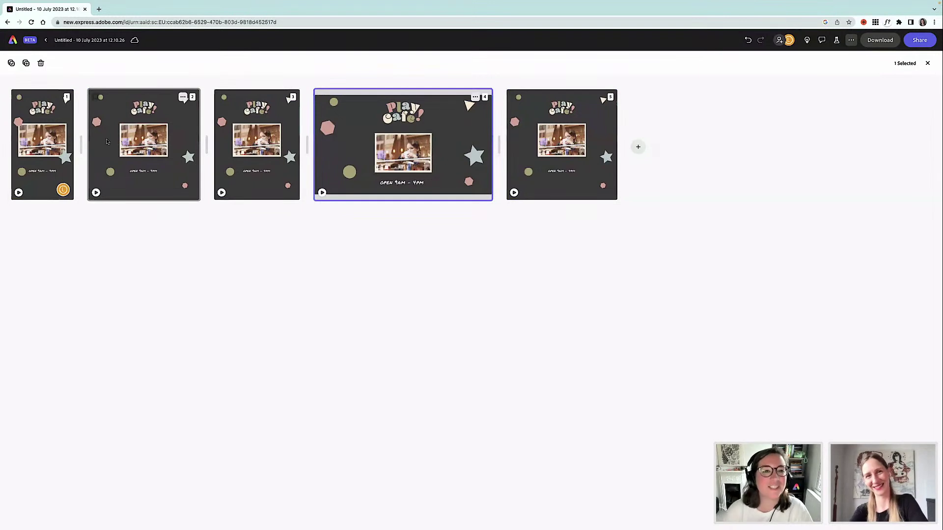
click(150, 152)
double_click(149, 151)
drag(373, 345, 346, 380)
Step: Enlarge the hours text to size 66, then enlarge and centre the photo and Play cafe! logo
click(447, 343)
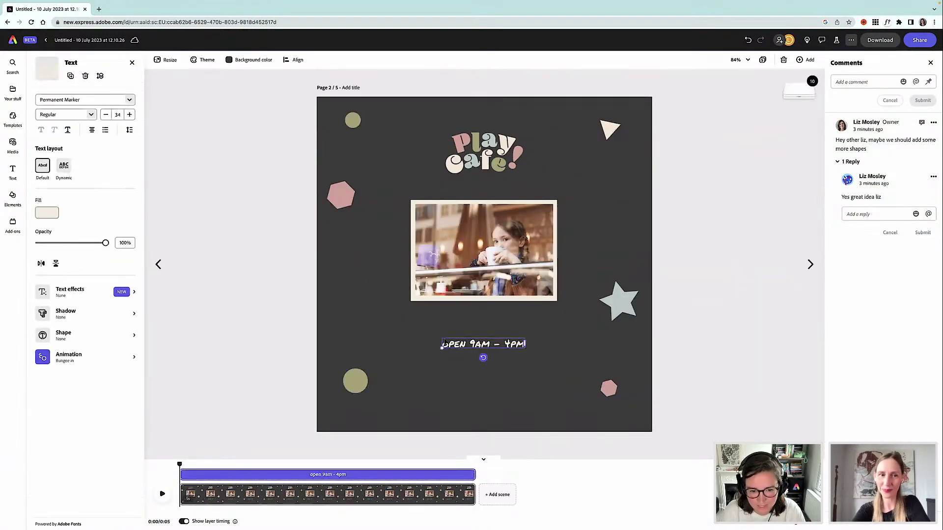
drag(442, 347, 491, 368)
click(423, 233)
shift+click(424, 233)
drag(557, 302, 579, 315)
drag(557, 265, 550, 271)
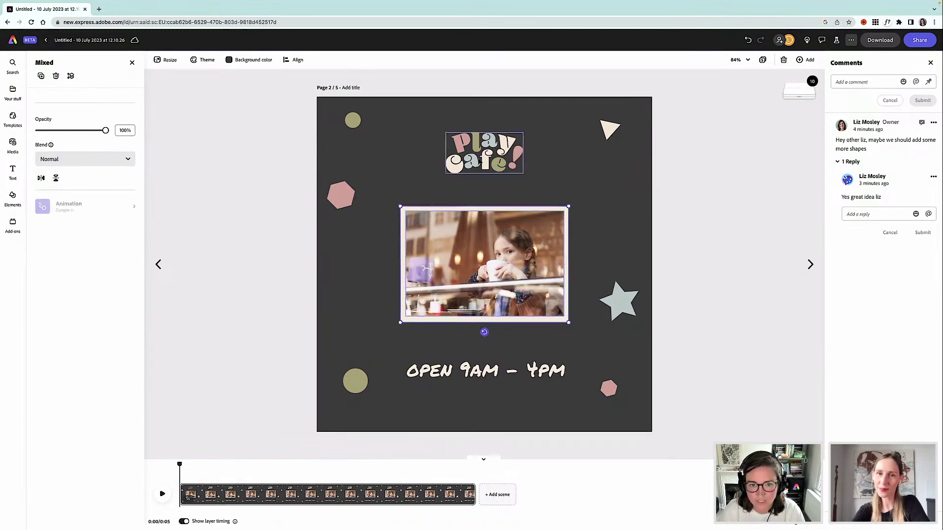
click(483, 162)
drag(523, 174, 542, 189)
drag(507, 156, 482, 153)
Step: Reposition the triangle, star, pink hexagons and top olive circle around them, then close Comments
drag(611, 130, 618, 138)
drag(617, 291, 616, 280)
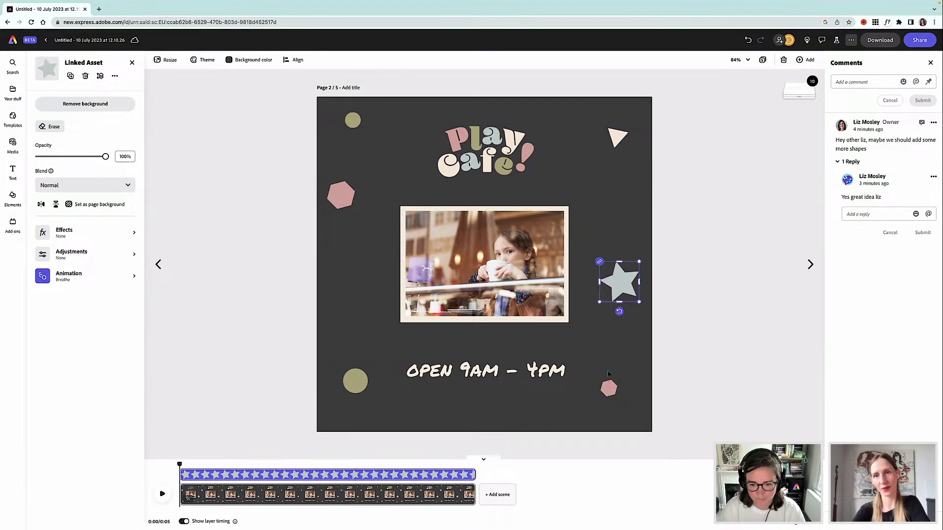
drag(609, 388, 612, 375)
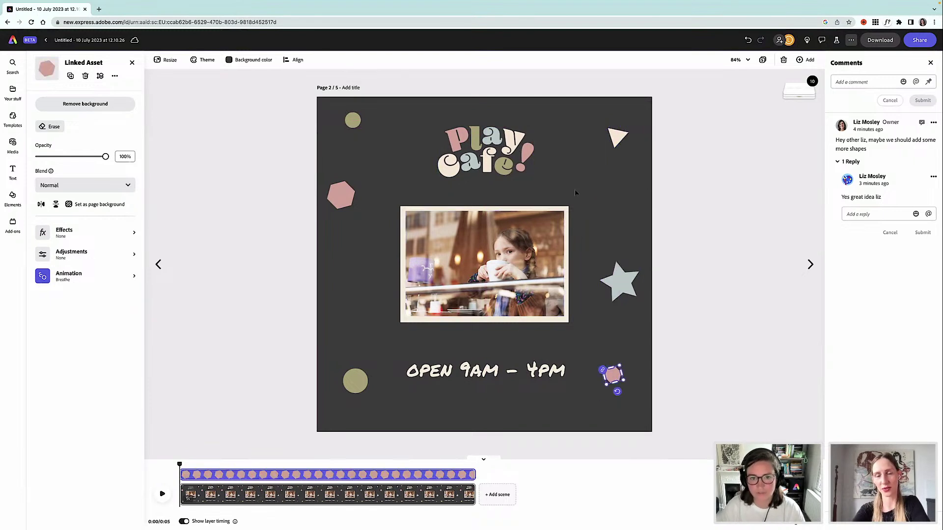
drag(338, 201, 351, 221)
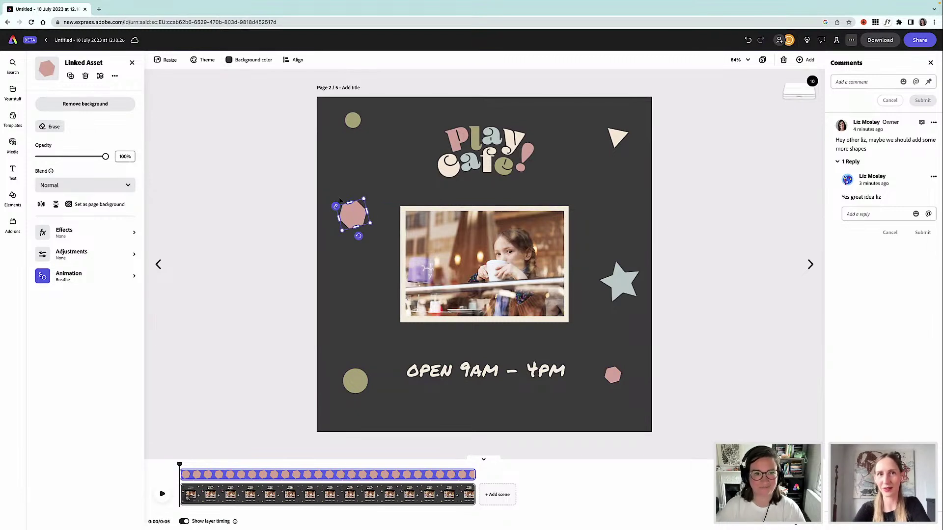
drag(353, 120, 359, 129)
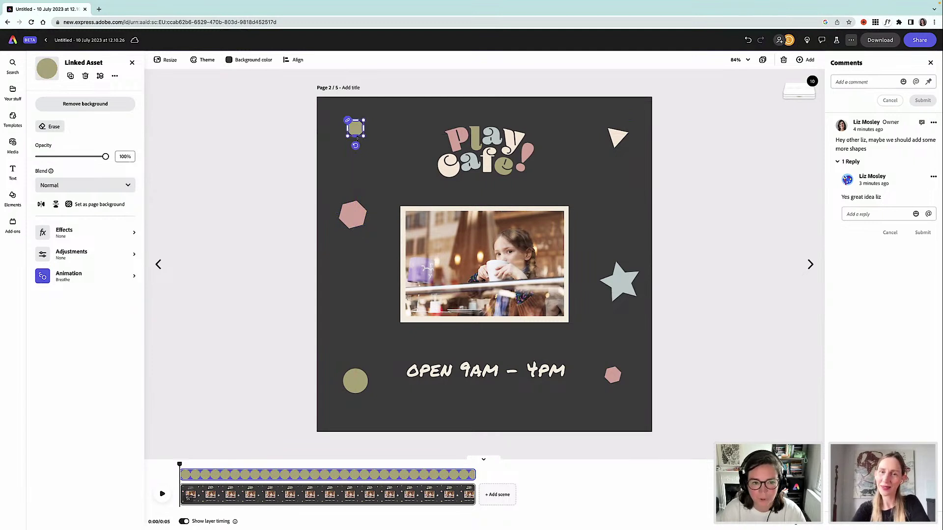
click(351, 216)
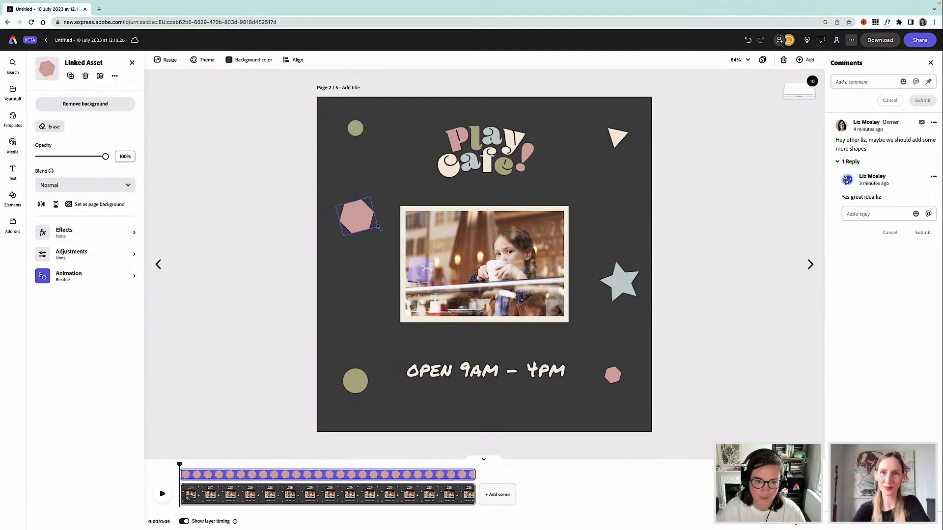
drag(364, 218, 366, 230)
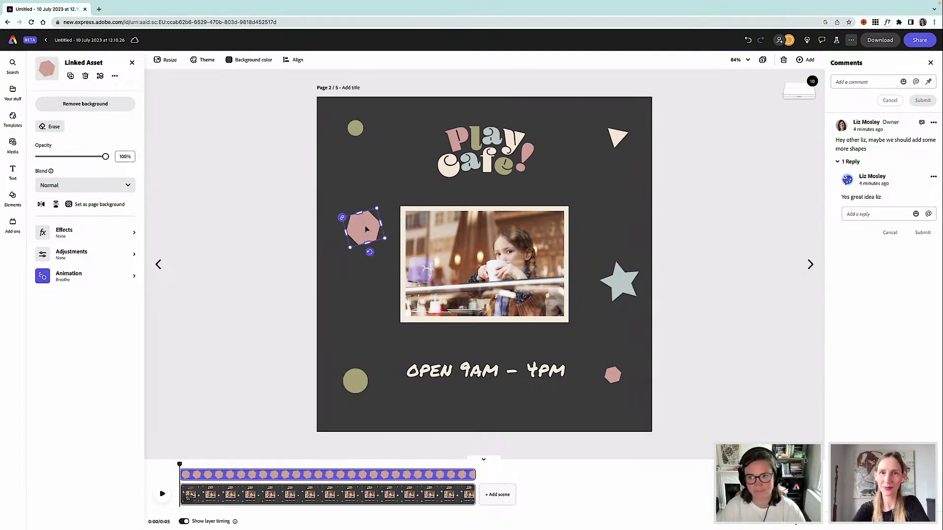
click(930, 63)
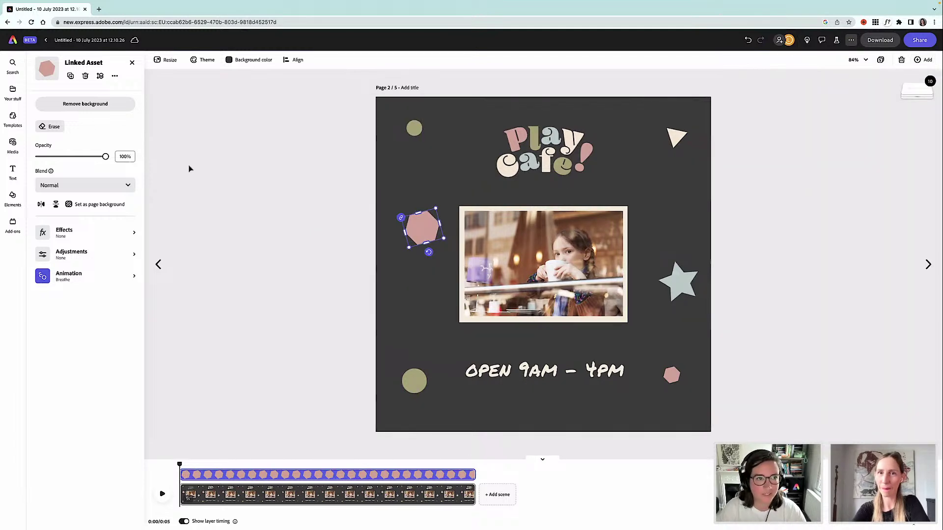
Step: From the page overview, check page 2's menu, More options and Share, then open page 2
click(879, 60)
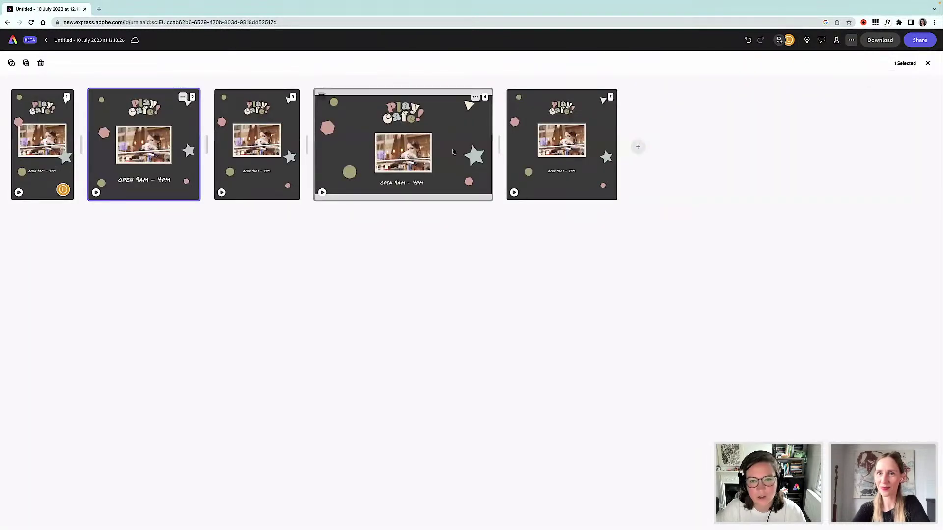
click(184, 98)
click(172, 260)
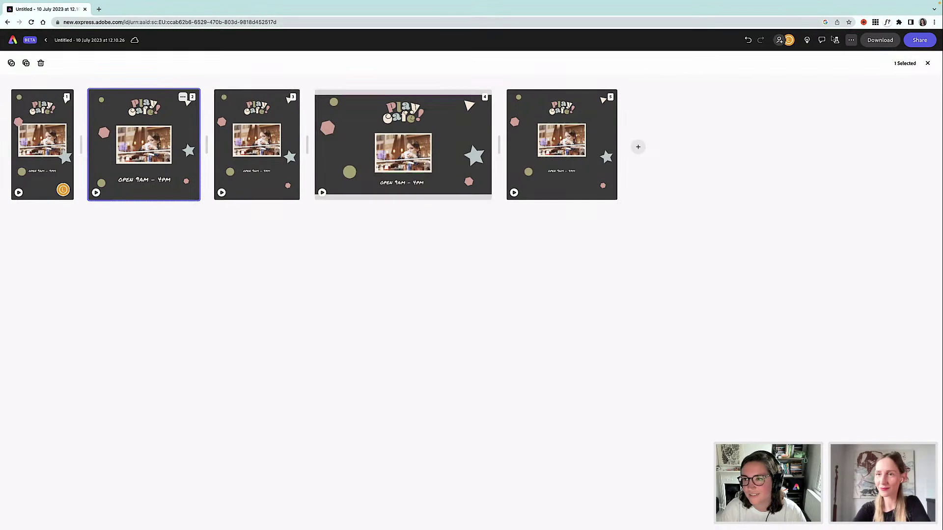
click(851, 40)
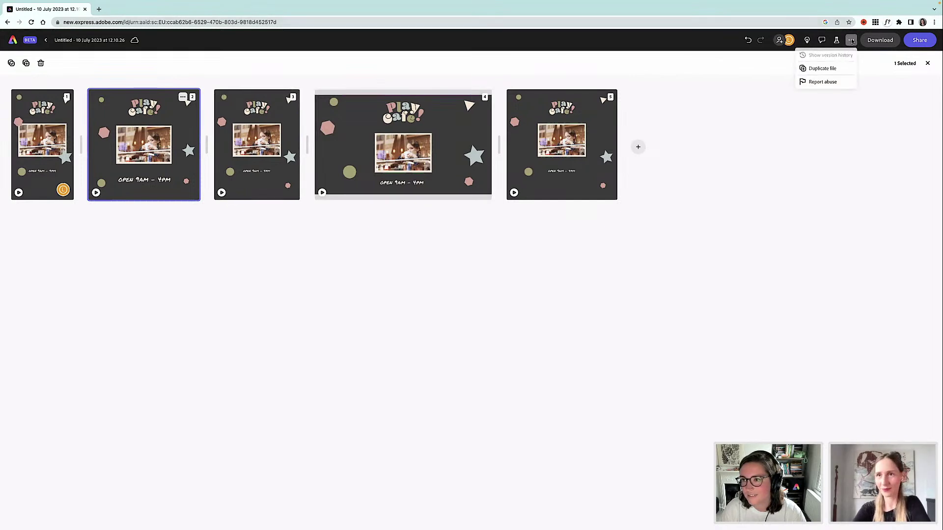
click(851, 40)
click(919, 42)
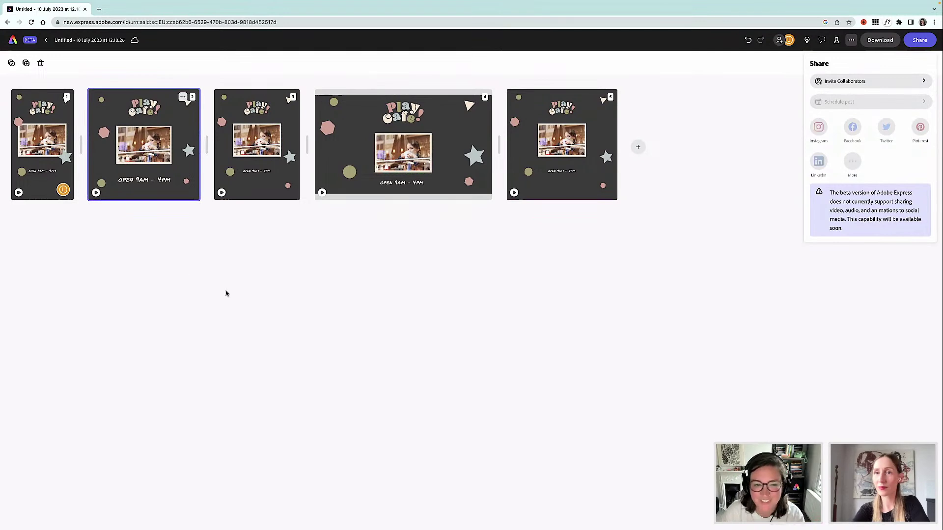
click(152, 178)
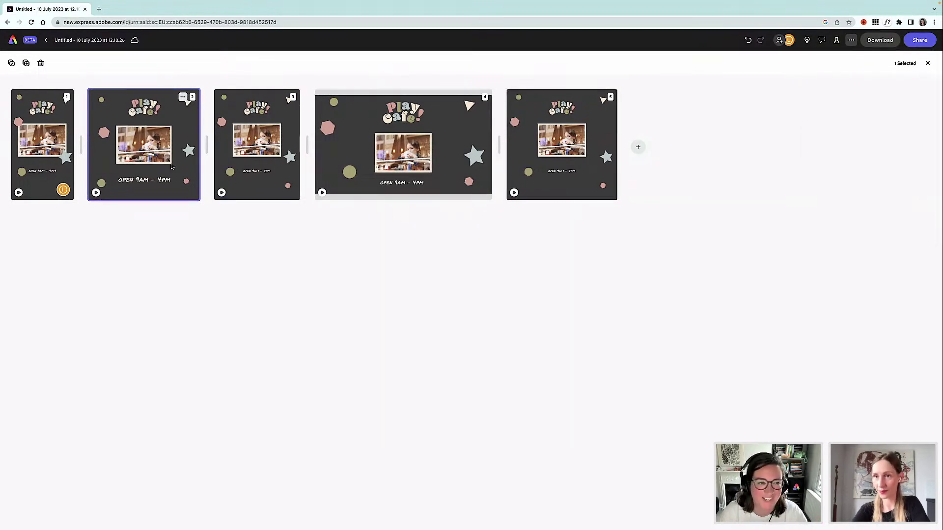
double_click(171, 166)
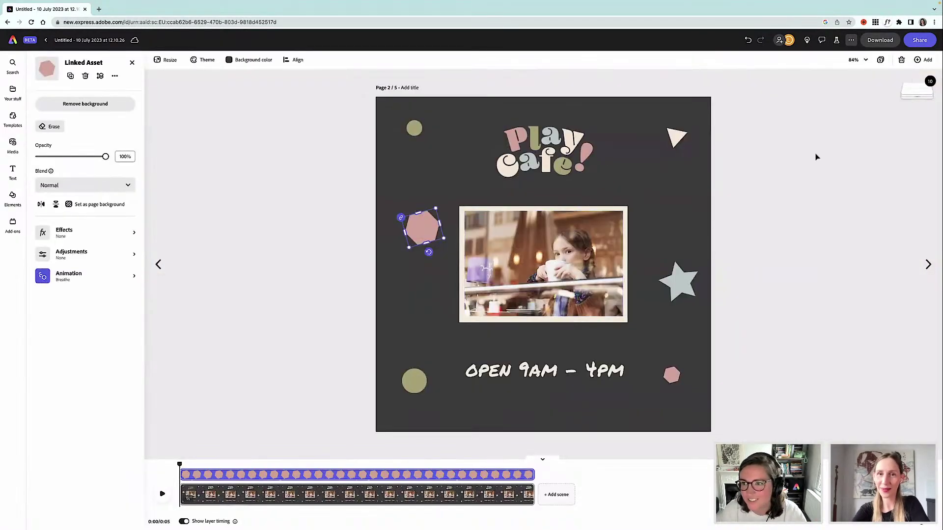
Step: Delete the Breathe animation from the large hexagon, top-left olive circle and triangle
click(126, 278)
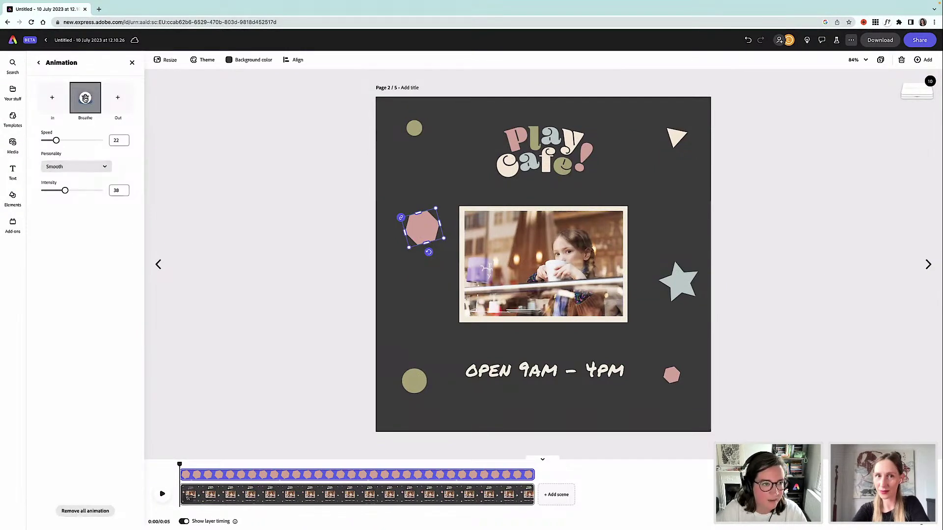
click(85, 98)
click(413, 128)
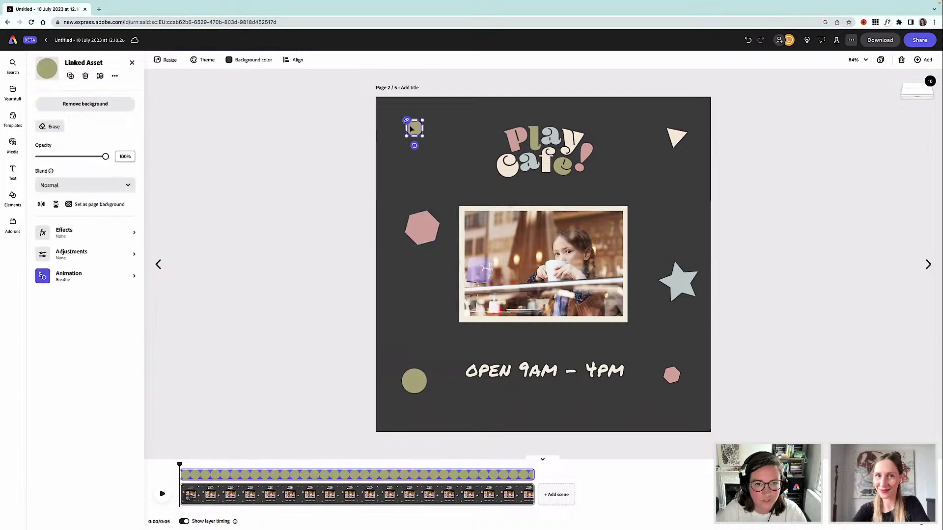
click(80, 278)
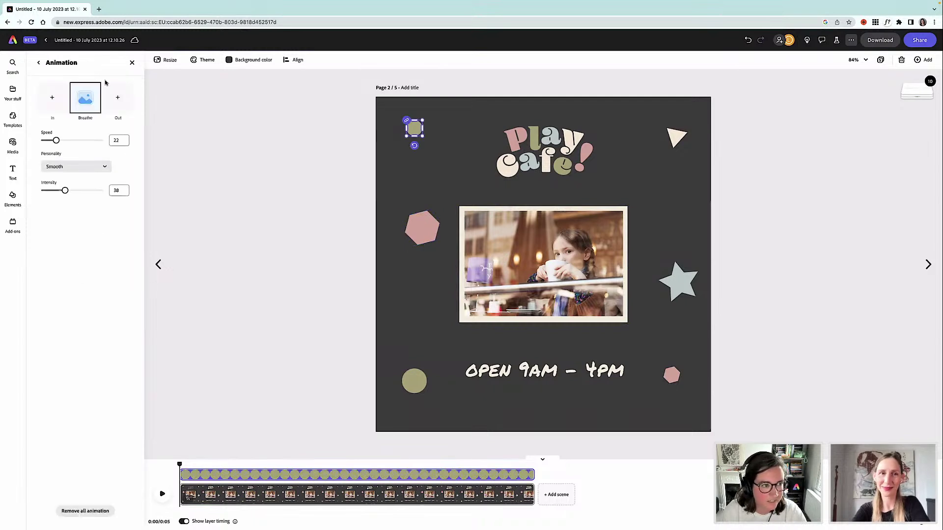
click(84, 509)
click(682, 138)
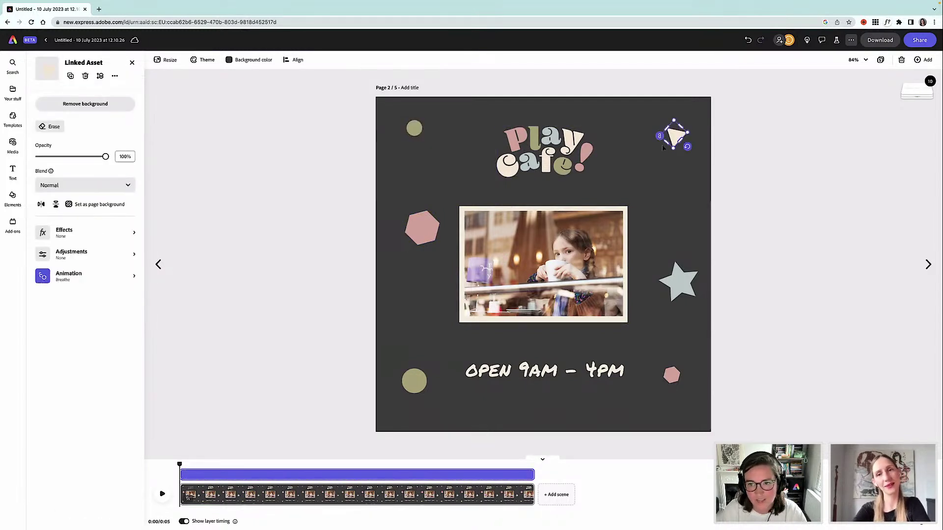
click(83, 276)
click(85, 98)
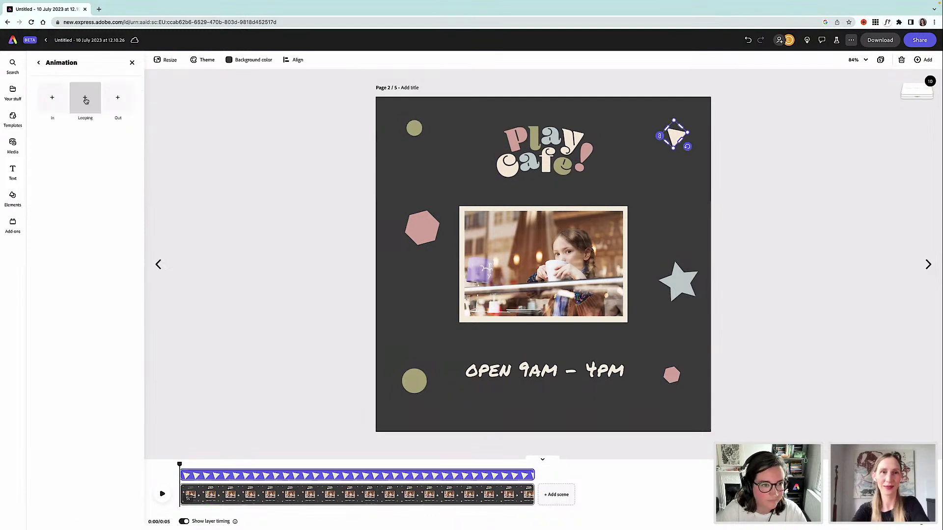
Step: Delete the Breathe animation from the lower olive circle, small pink hexagon and star
click(414, 381)
click(76, 277)
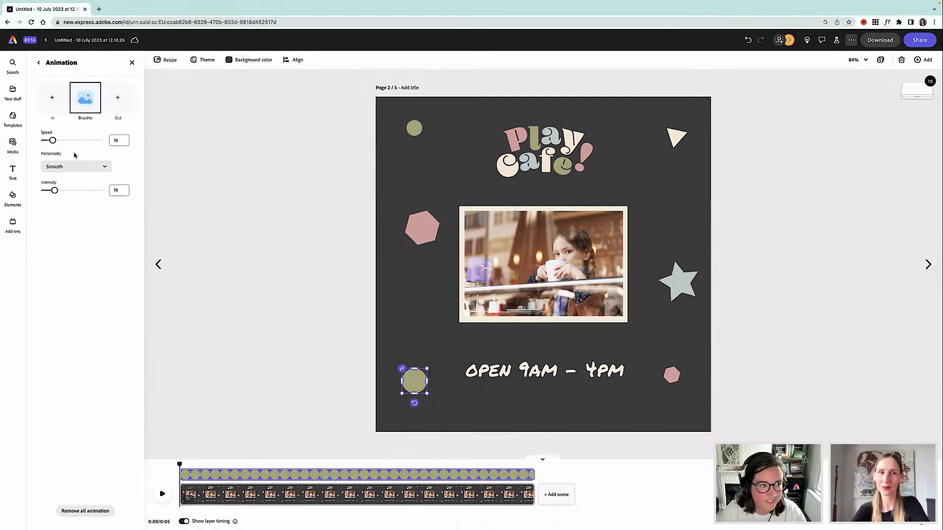
click(85, 98)
click(671, 375)
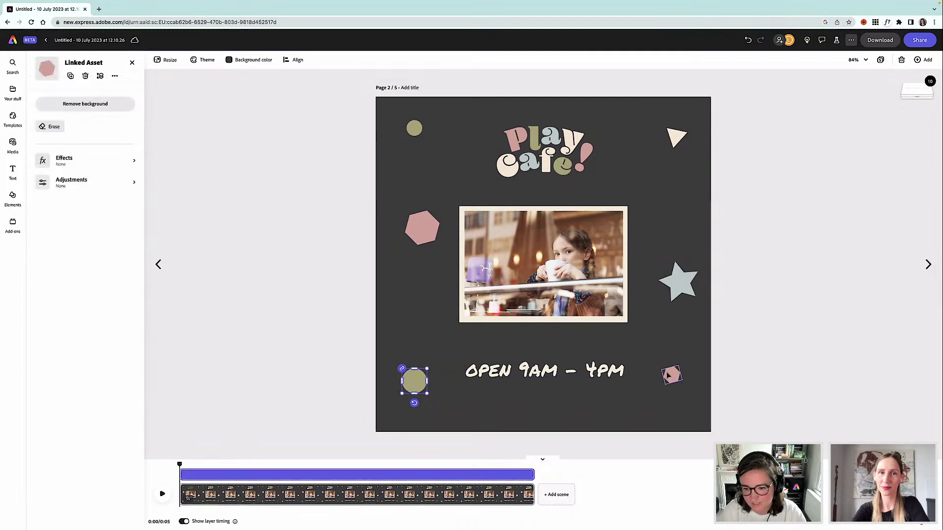
click(85, 278)
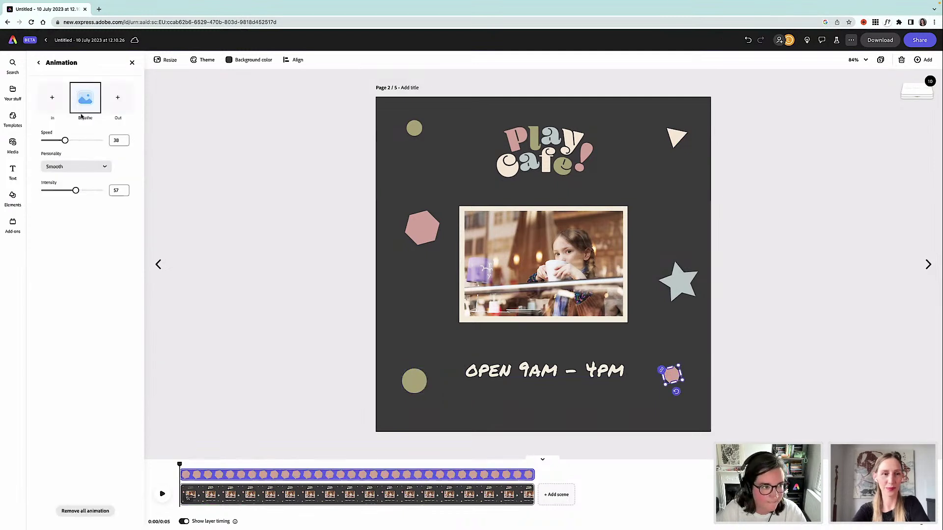
click(85, 98)
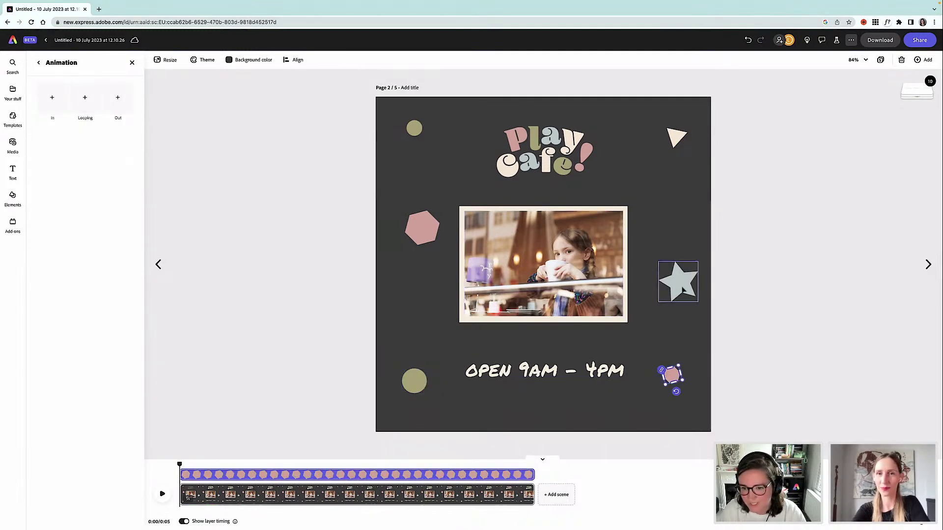
click(678, 280)
click(96, 274)
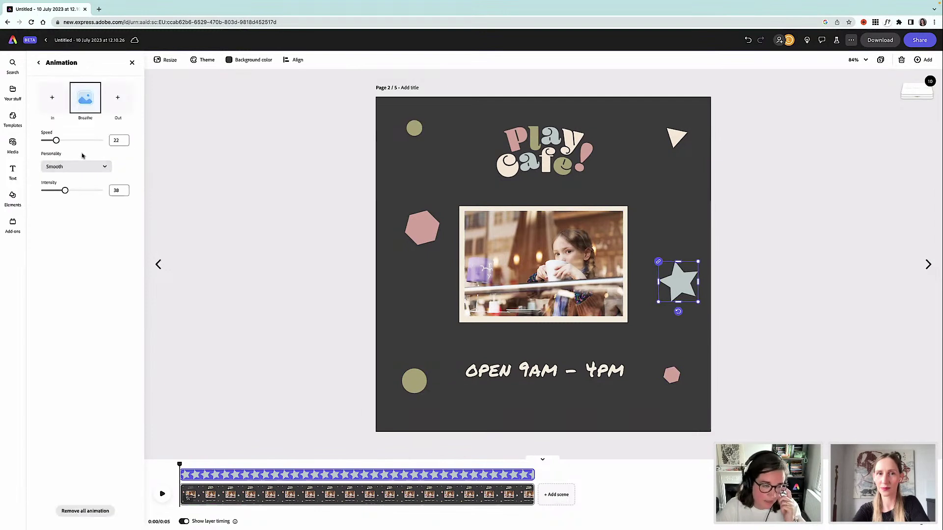
click(86, 99)
Step: Delete the Bungee In animation from the Play Cafe! title and OPEN 9AM – 4PM text
click(524, 169)
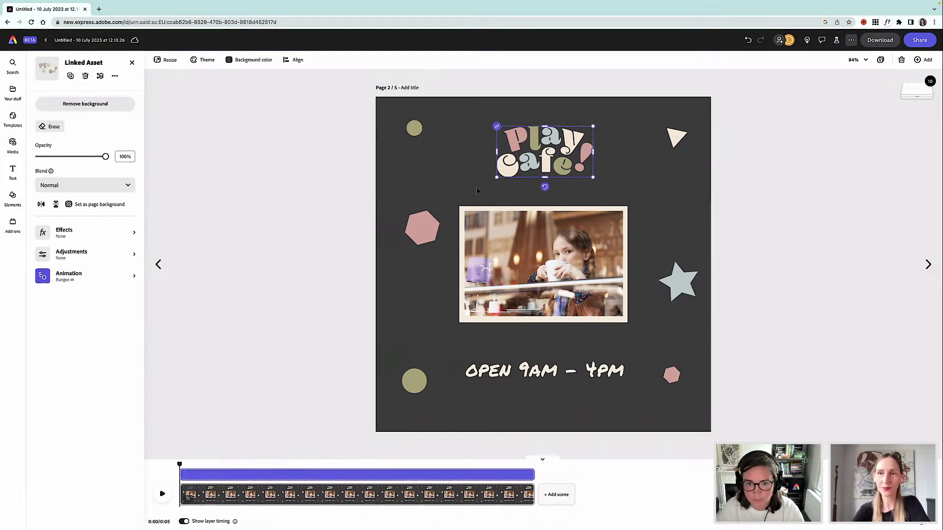
click(84, 275)
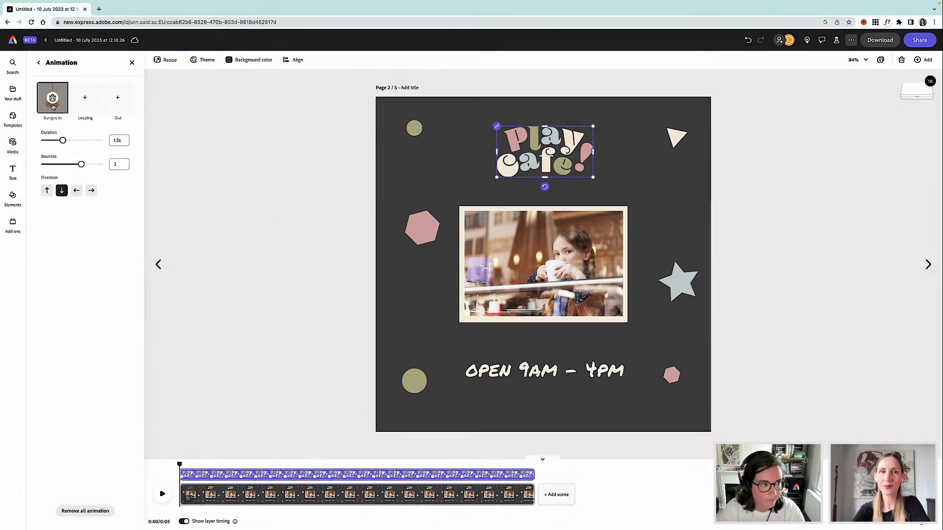
click(52, 100)
click(512, 378)
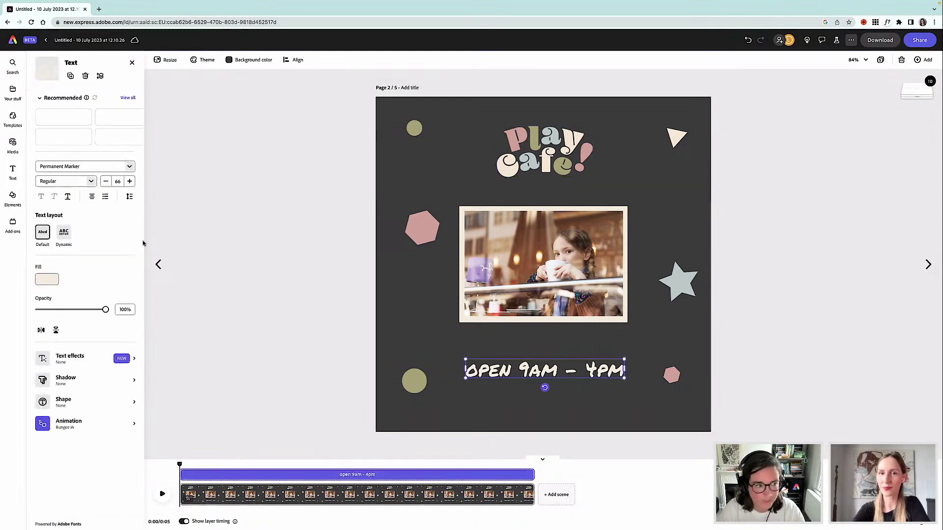
click(88, 423)
click(53, 101)
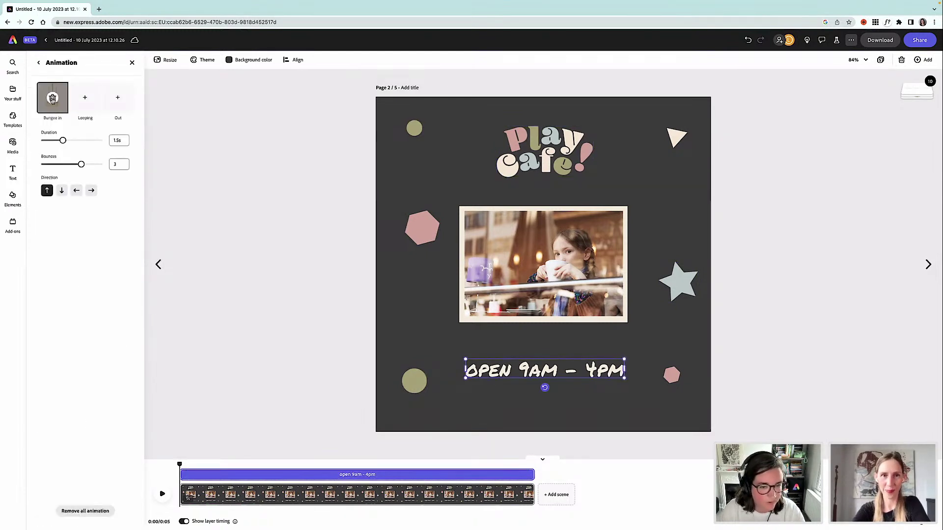
Step: Return to the five-page overview, open Share and choose Schedule post
click(700, 153)
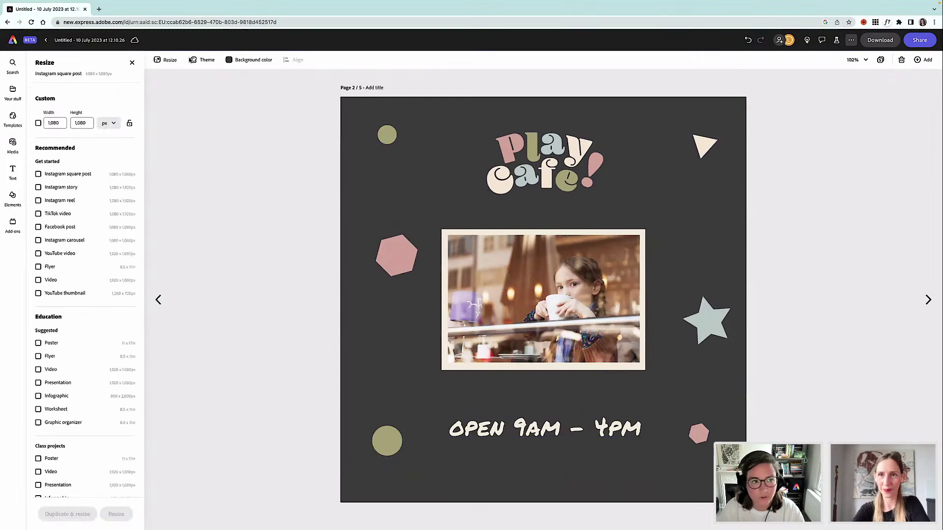
click(880, 61)
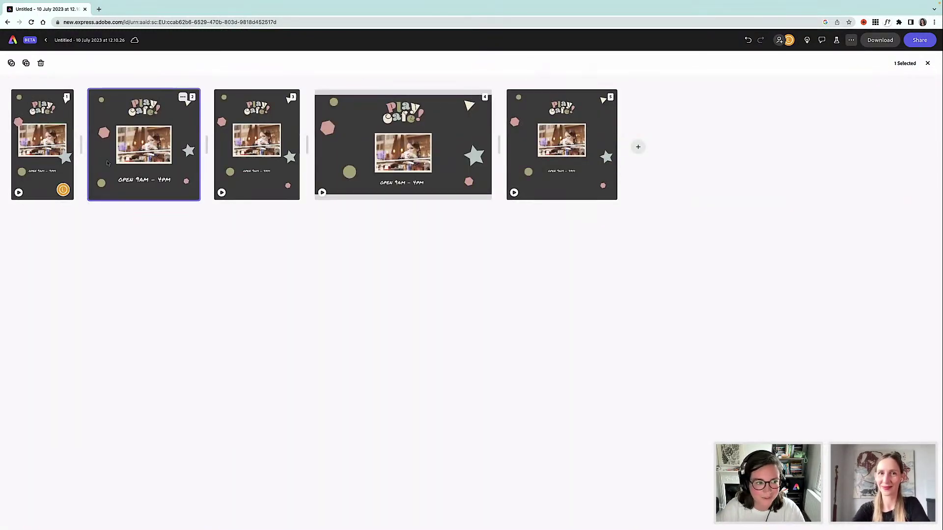
click(918, 43)
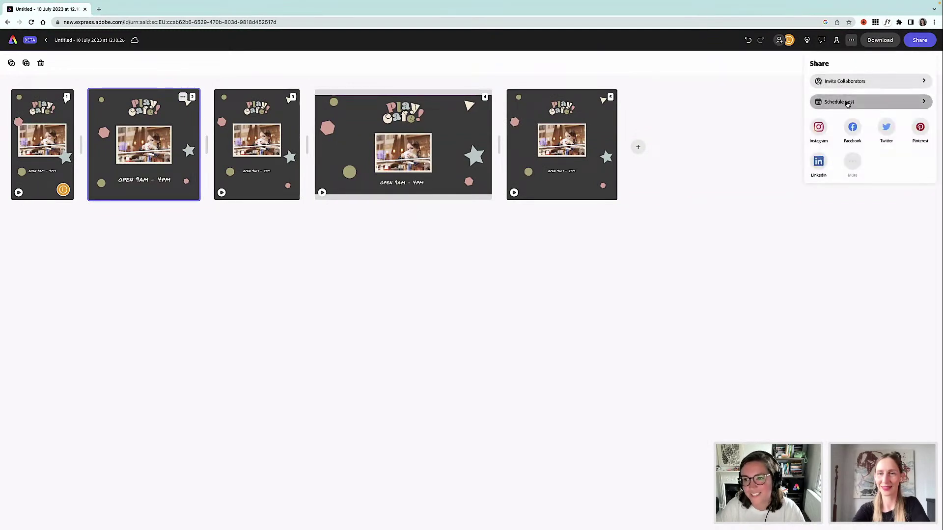
click(847, 103)
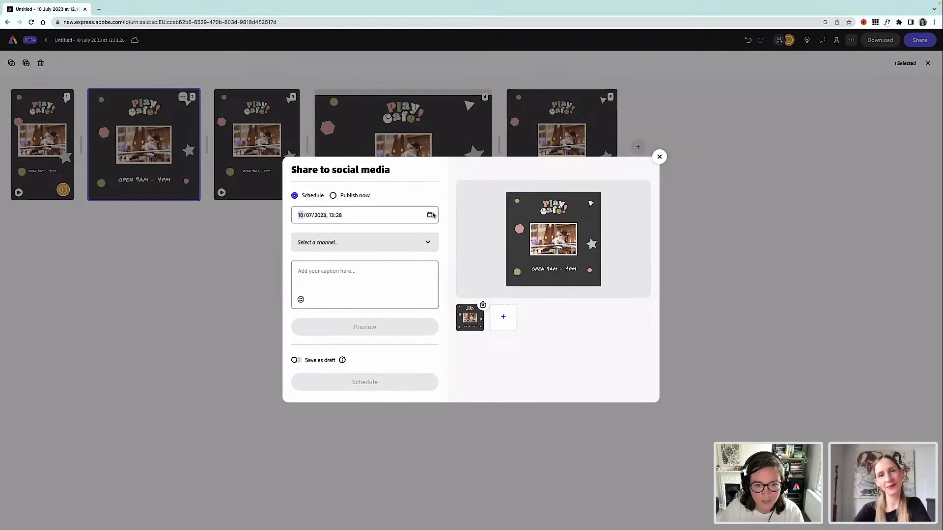
Step: Schedule the post for 14 July at 17:29
click(430, 215)
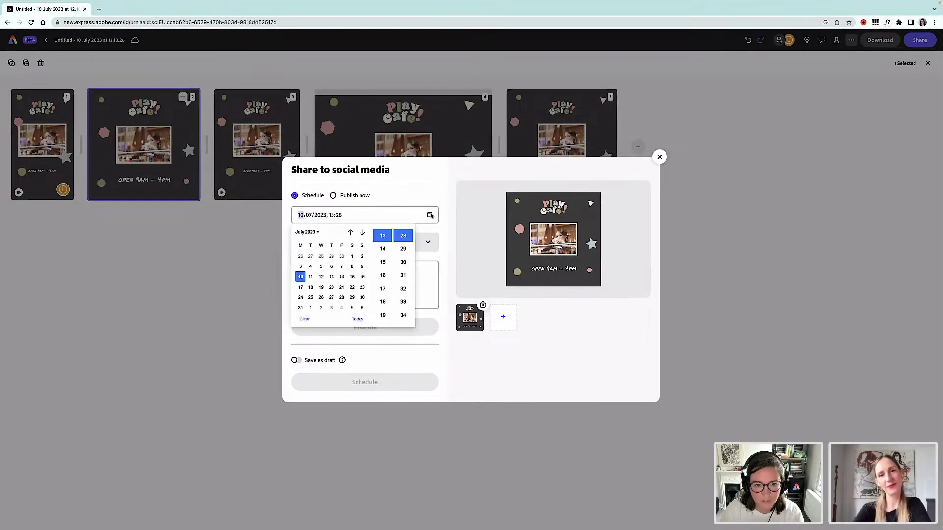
click(343, 277)
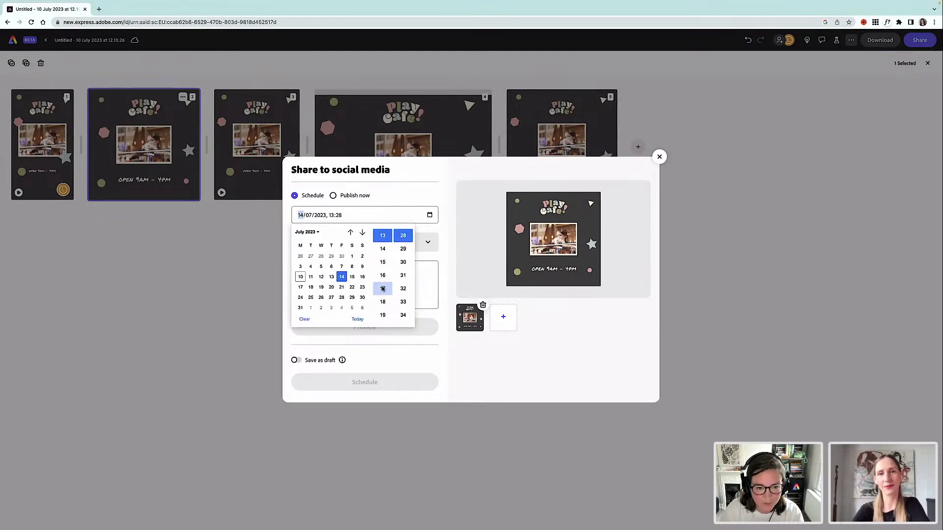
click(383, 288)
click(403, 249)
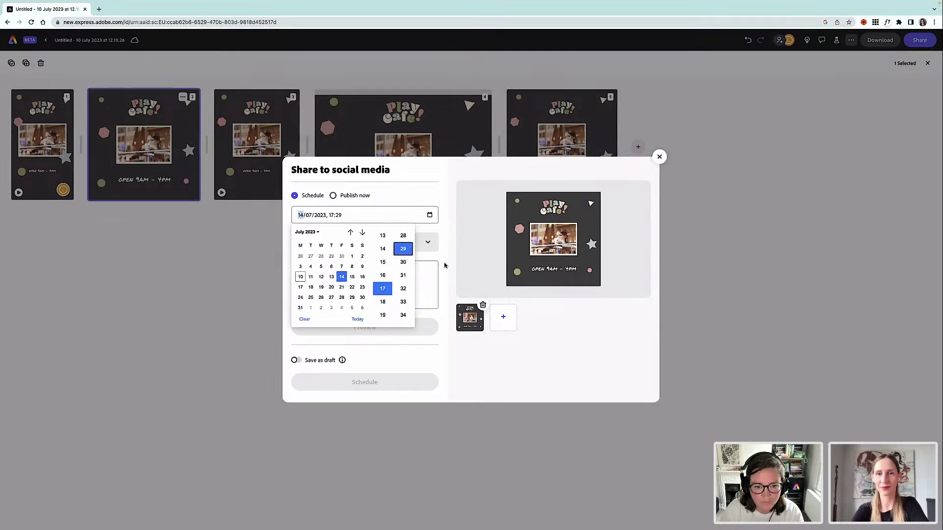
click(444, 265)
Step: Select Facebook, Instagram, Twitter and LinkedIn as the posting channels
click(425, 244)
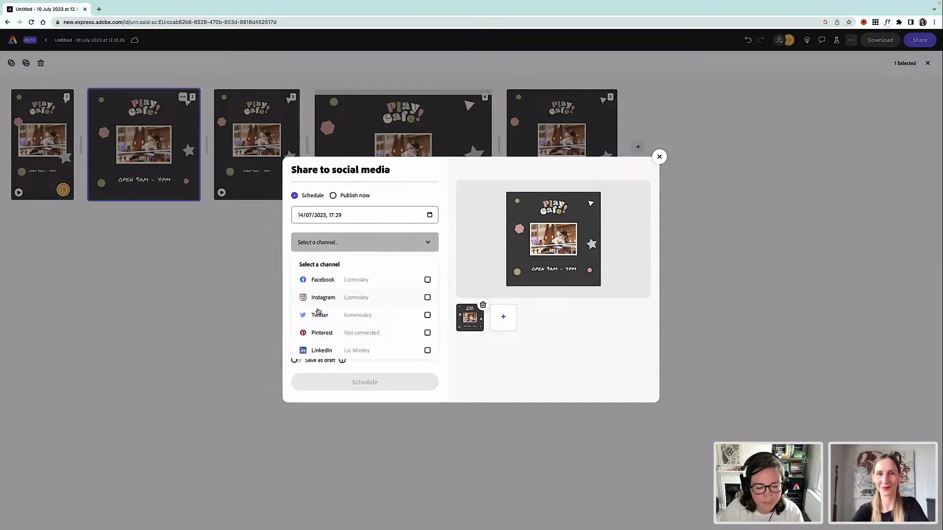
click(427, 279)
click(427, 297)
click(427, 314)
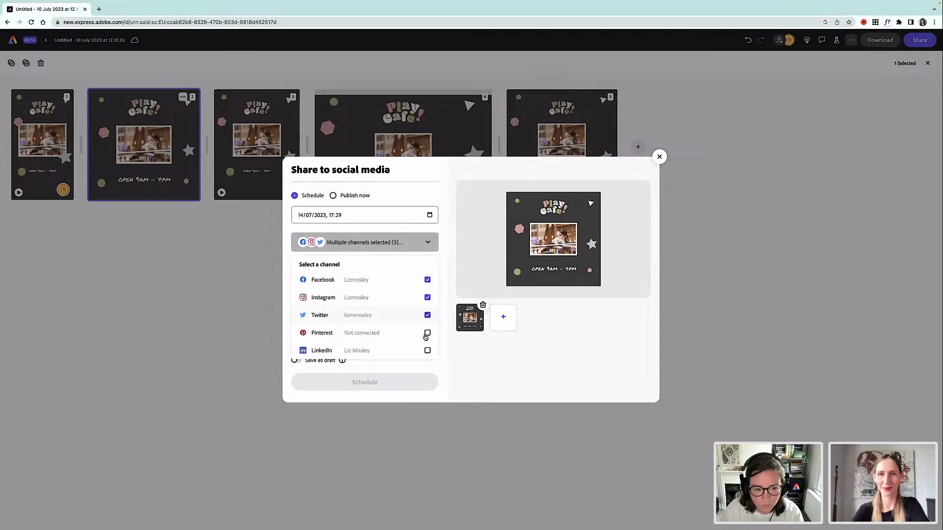
click(427, 350)
click(444, 339)
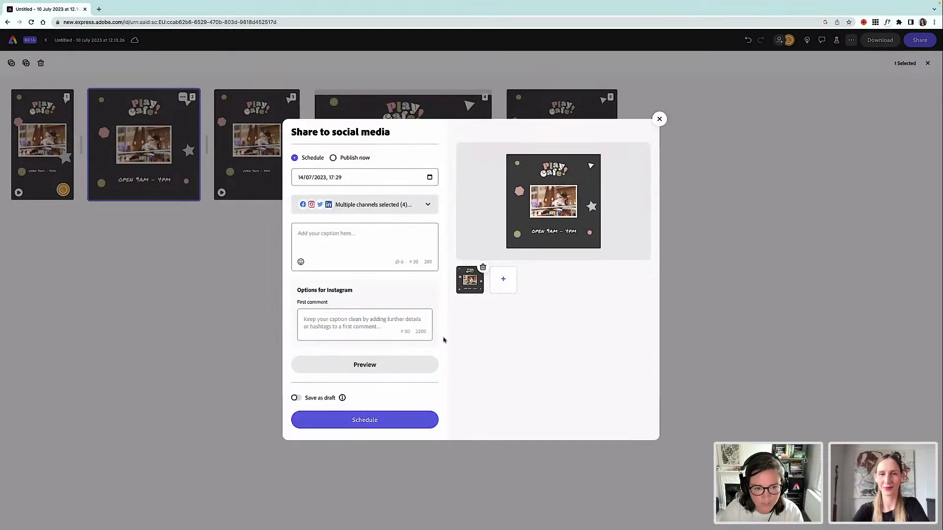
Step: Add the caption 'Come and check out our new play cafe! Kids welcome' and first comment '#playaafe'
click(324, 237)
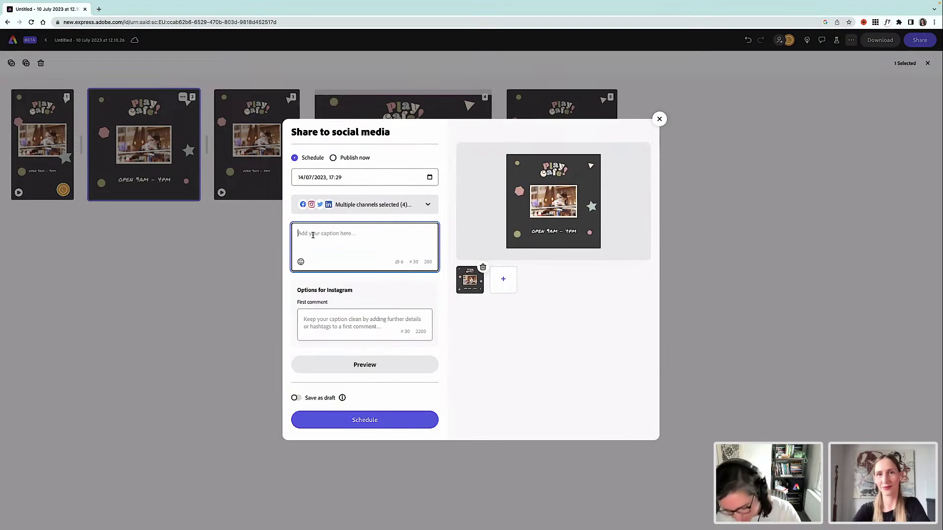
text(Come and chec)
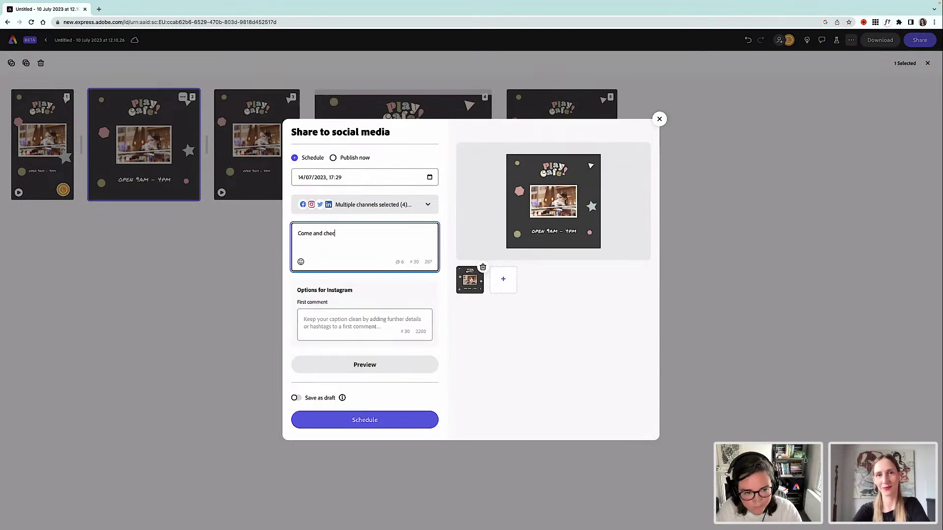
text(k out our new )
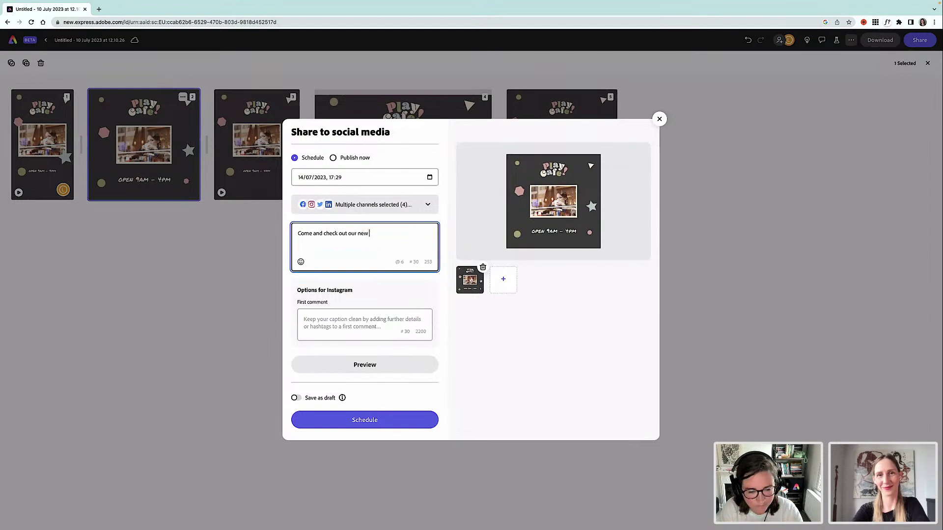
text(play cafe! )
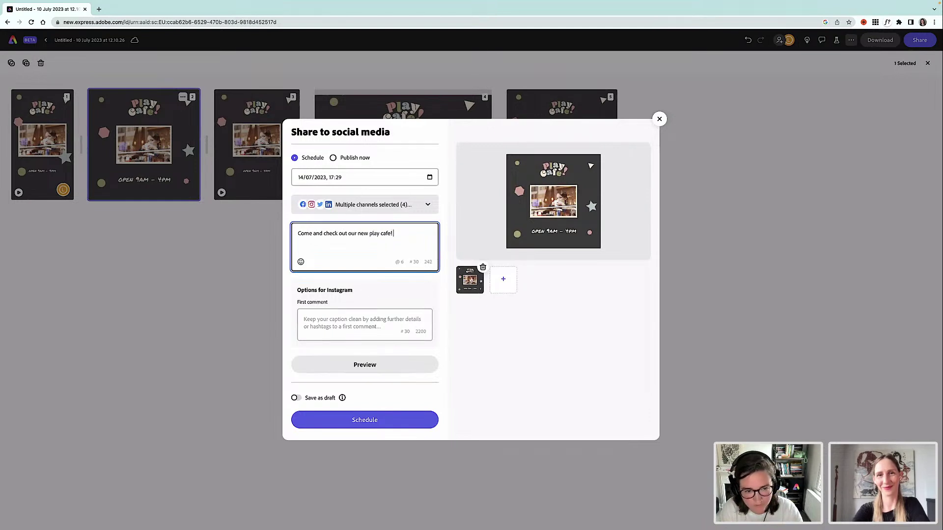
text(Kids welco)
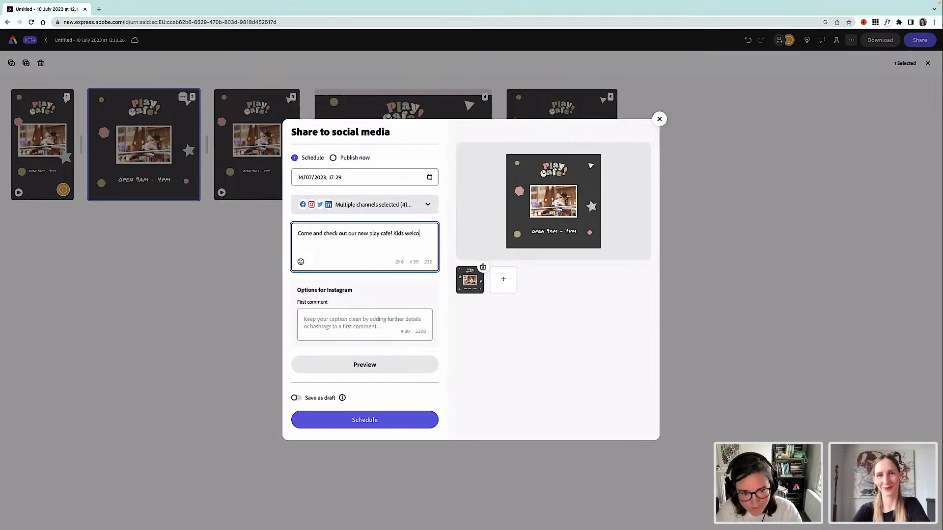
text(me)
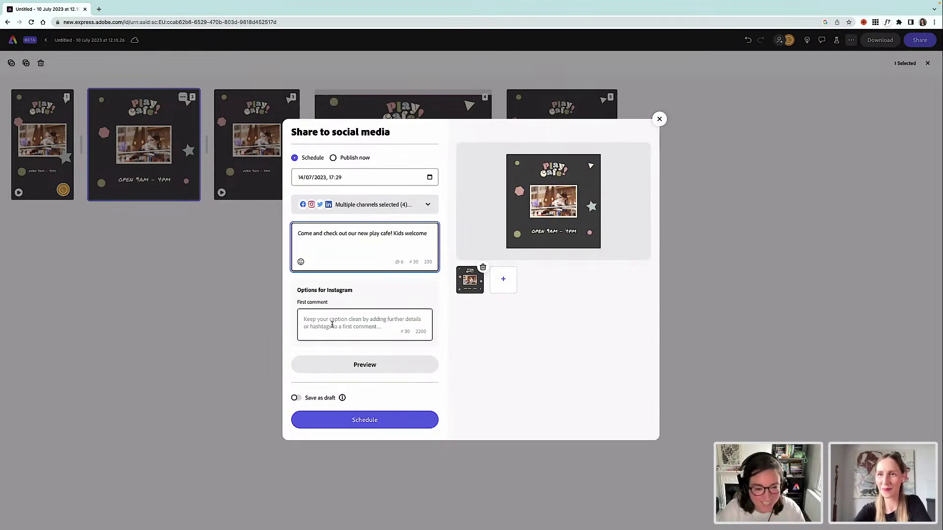
click(354, 324)
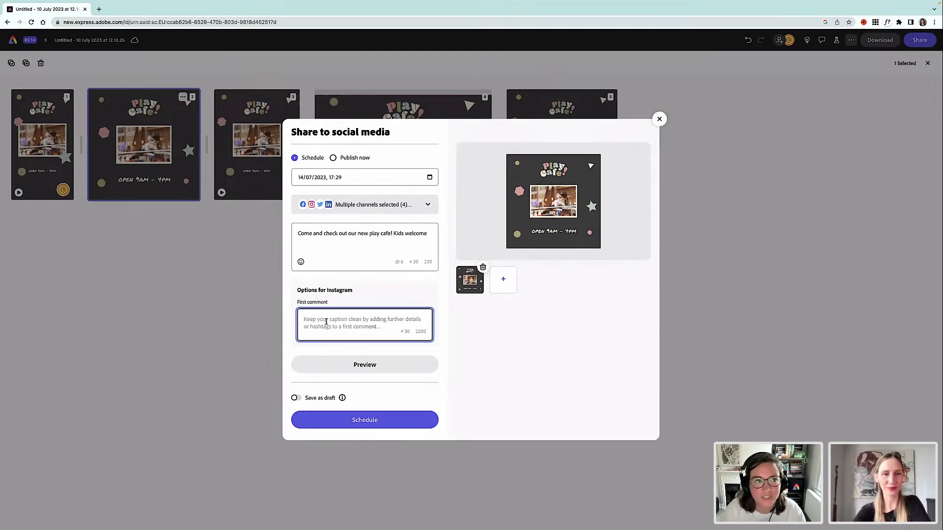
text(#)
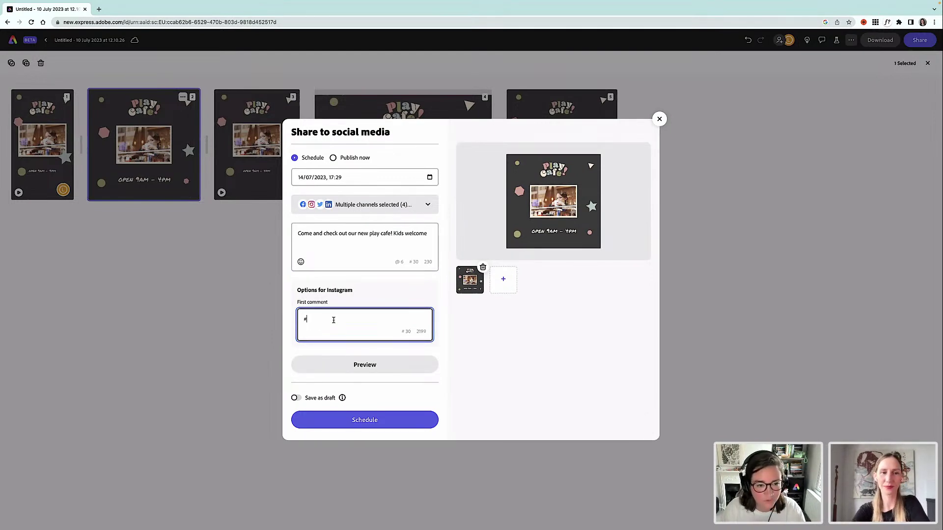
text(playa)
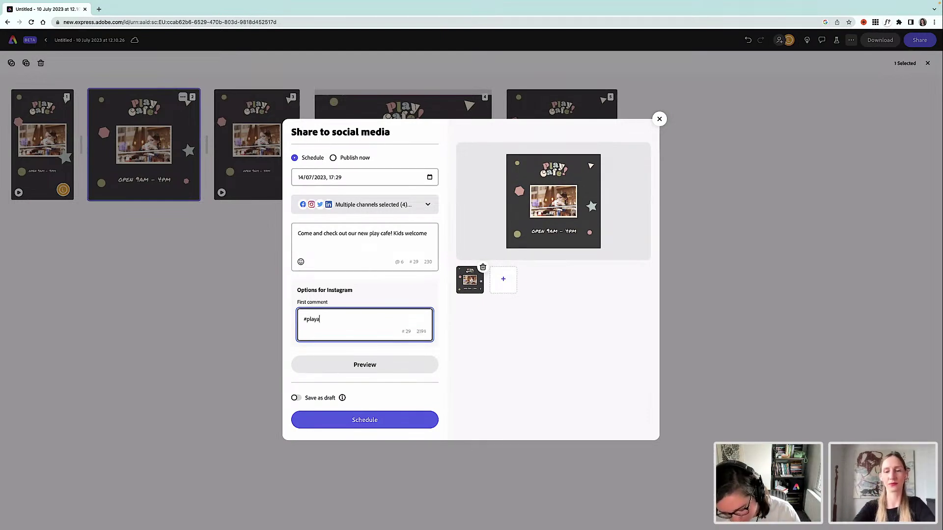
key(BackSpace)
text(cafe)
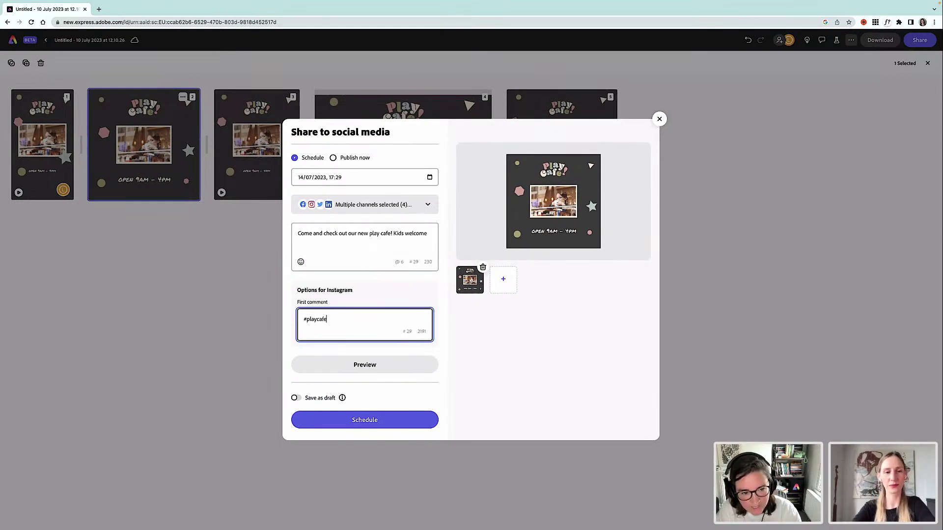
click(364, 365)
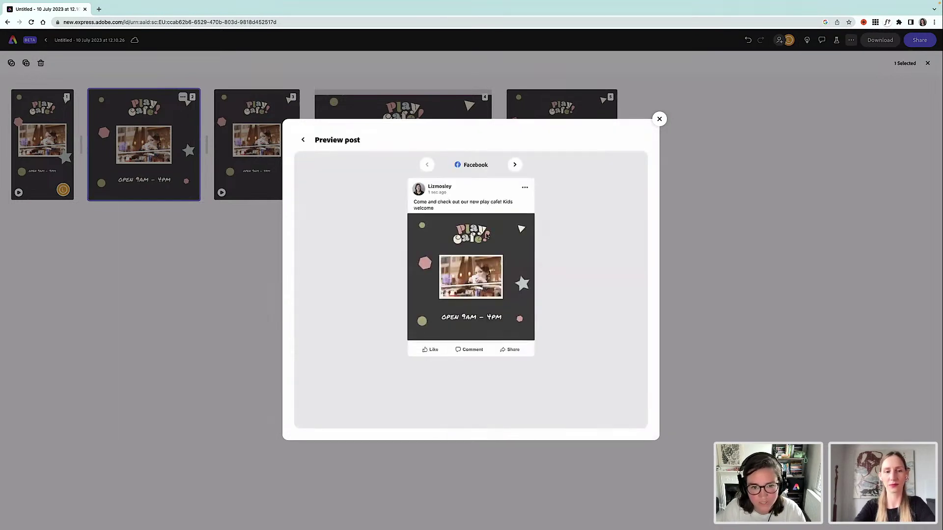
click(514, 166)
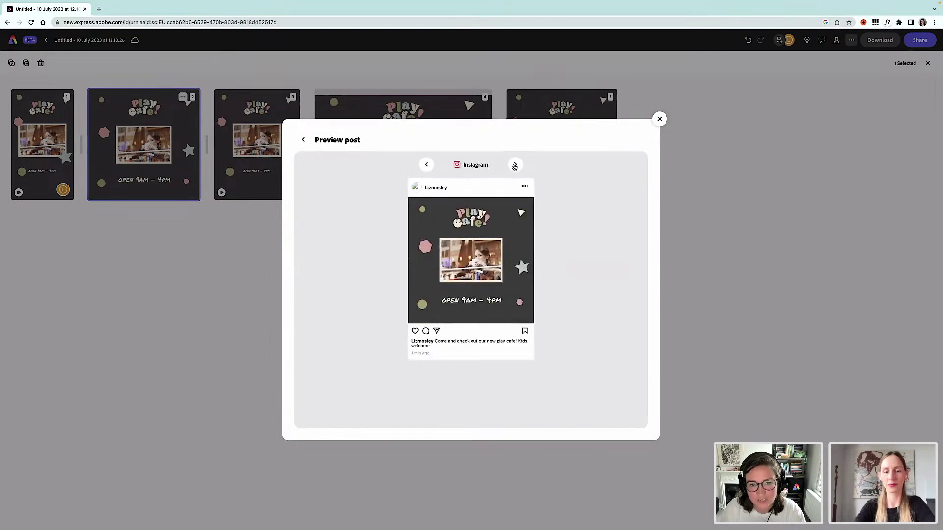
click(514, 166)
click(514, 167)
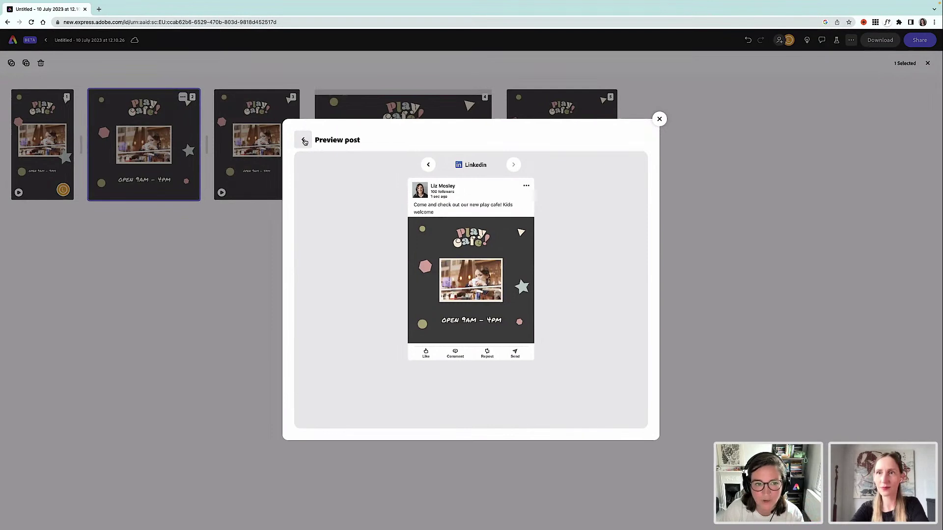
click(304, 141)
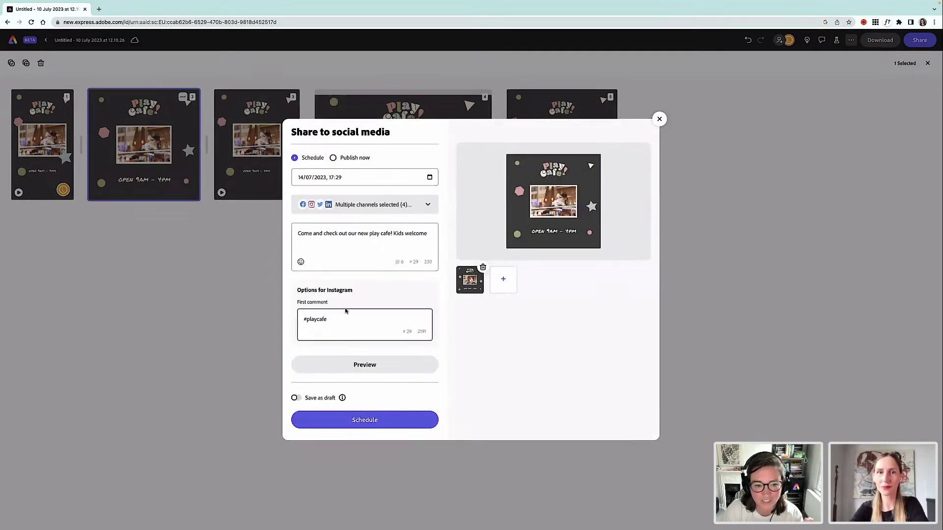
Step: Turn on Save as draft and add the post as a draft for all four channels
click(296, 398)
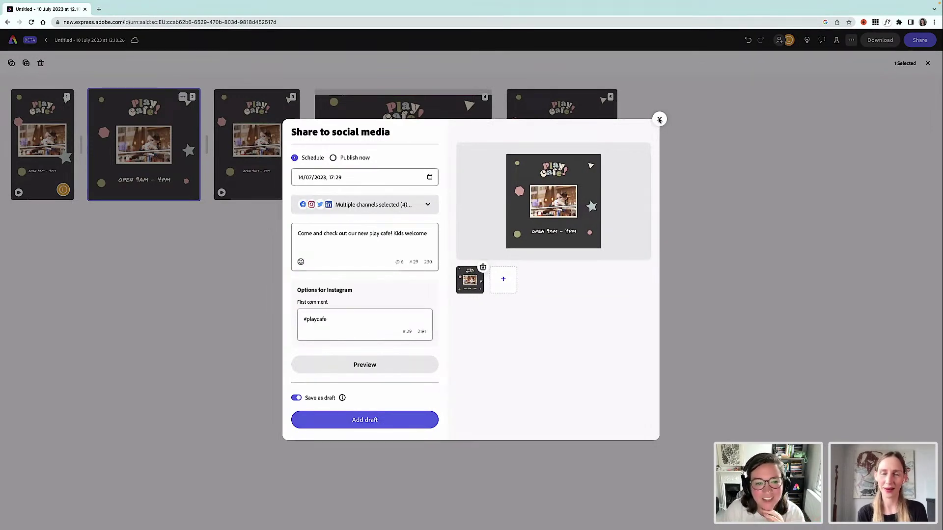
click(366, 421)
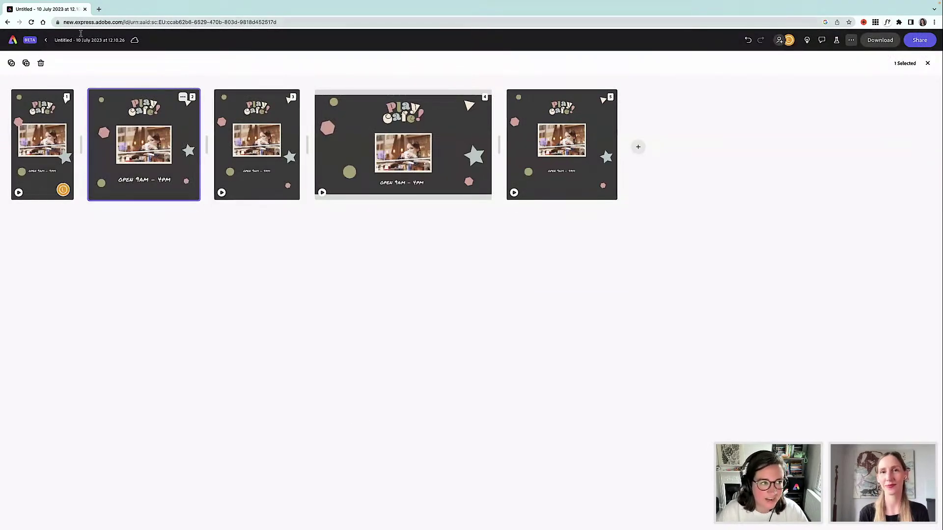
Step: From the home page, open the Schedule calendar and the Instagram 5:29 PM draft
click(12, 40)
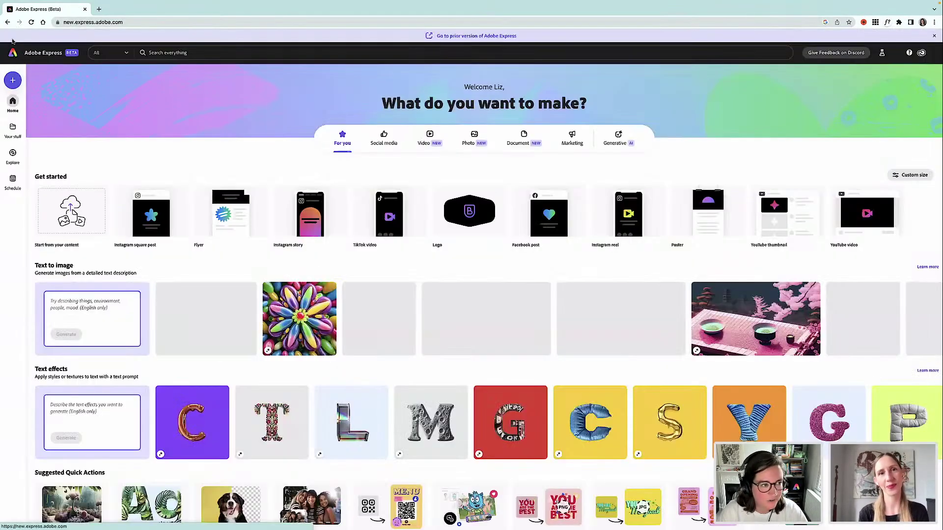
click(13, 181)
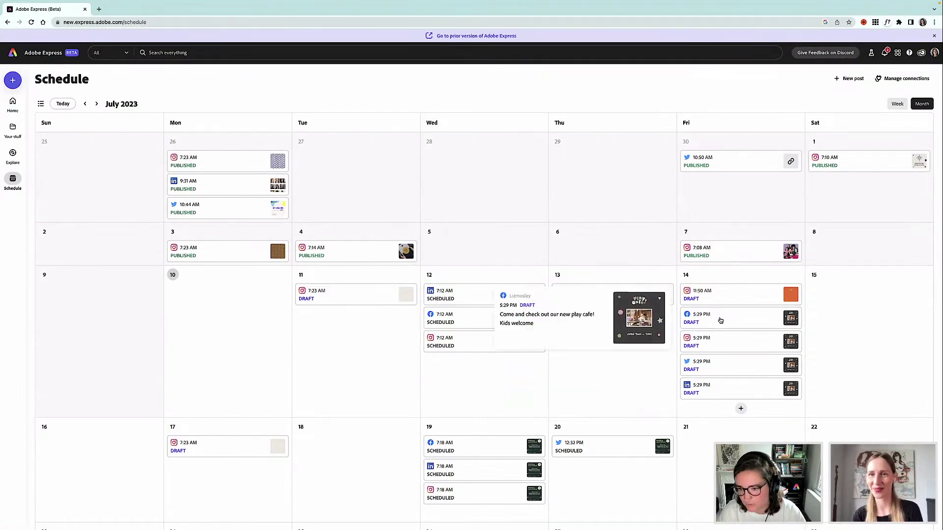
mouse_move(723, 325)
mouse_move(720, 364)
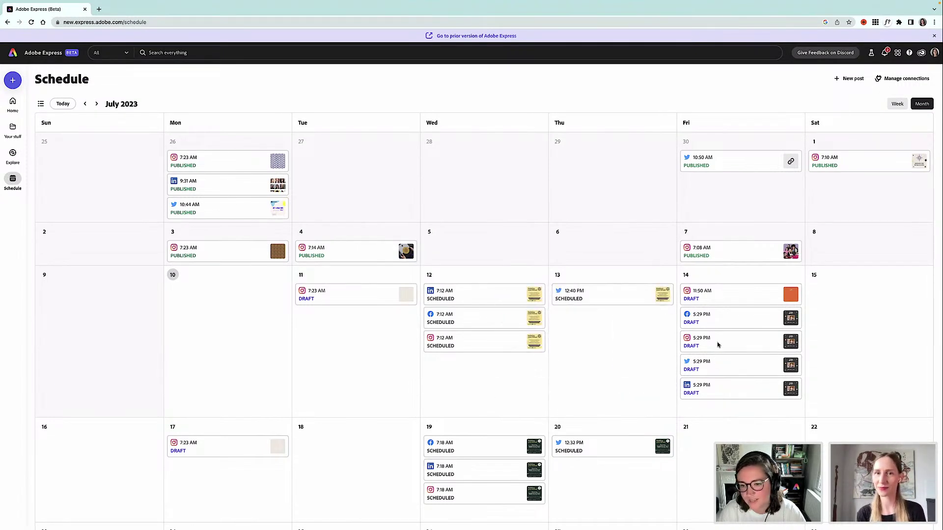
click(719, 346)
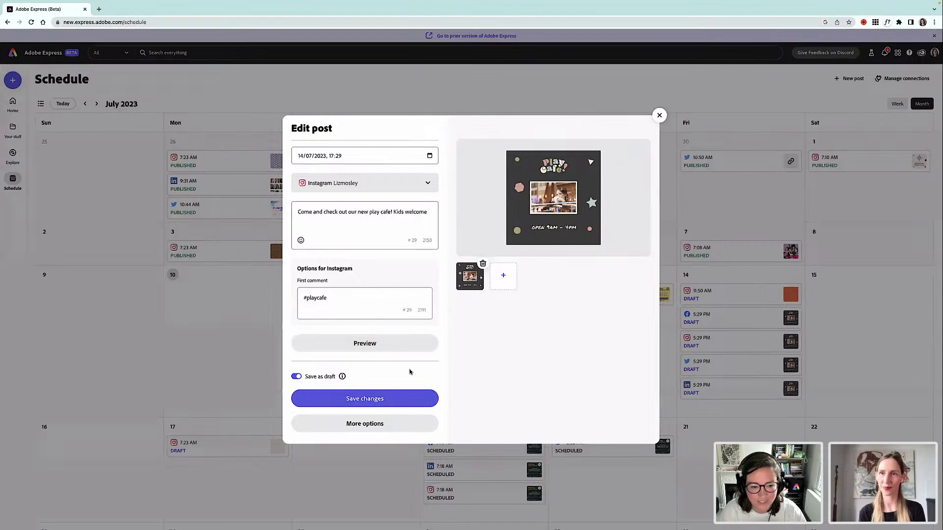
Step: Inspect the draft's options without deleting it and keep it saved as a draft
click(295, 376)
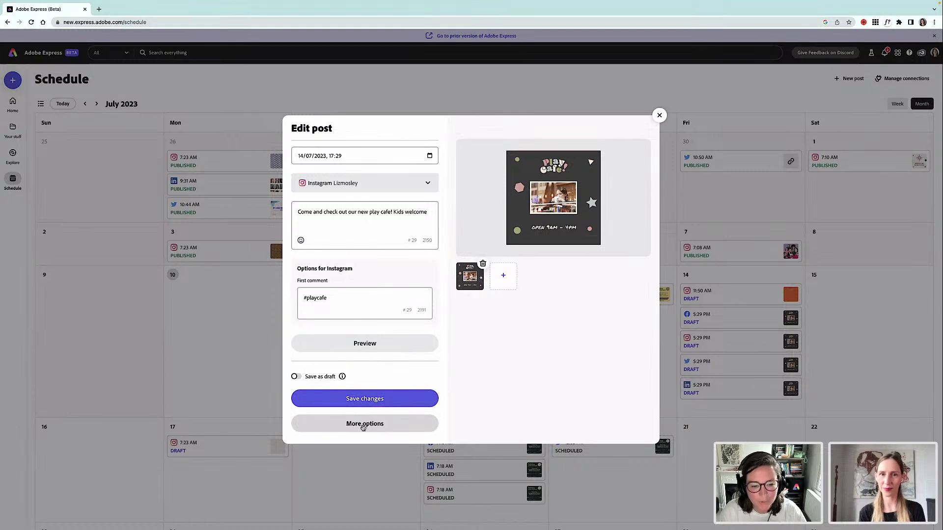
click(363, 426)
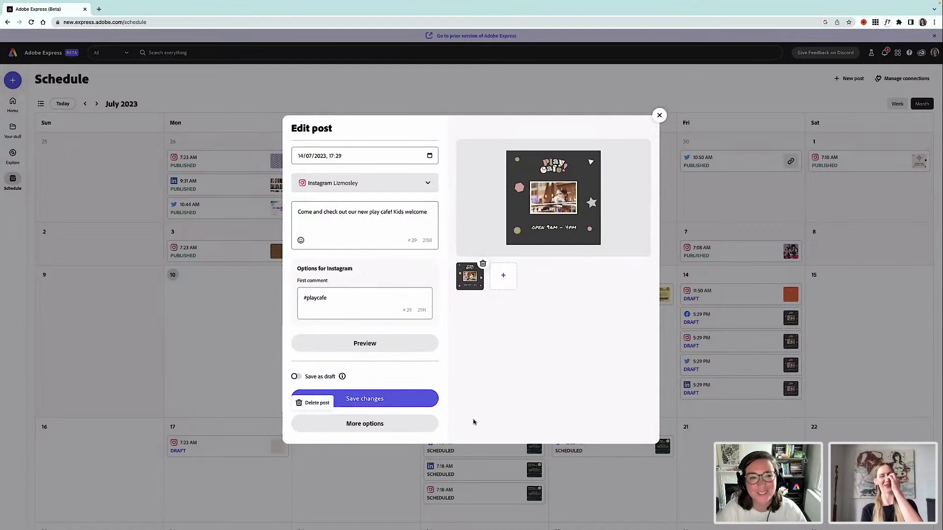
click(443, 411)
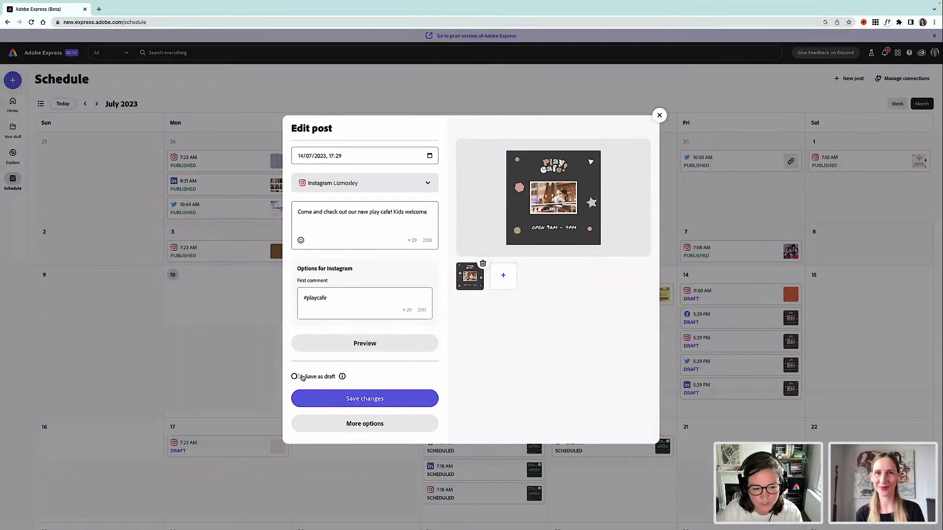
click(295, 376)
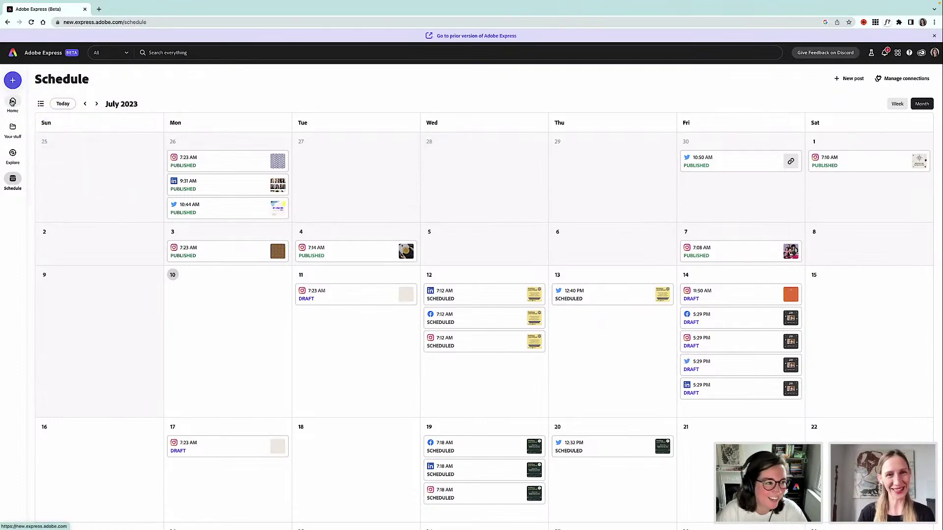
Step: Reopen the 'Untitled - 10 July 2023 at 12.10.26' design from Your stuff
click(13, 102)
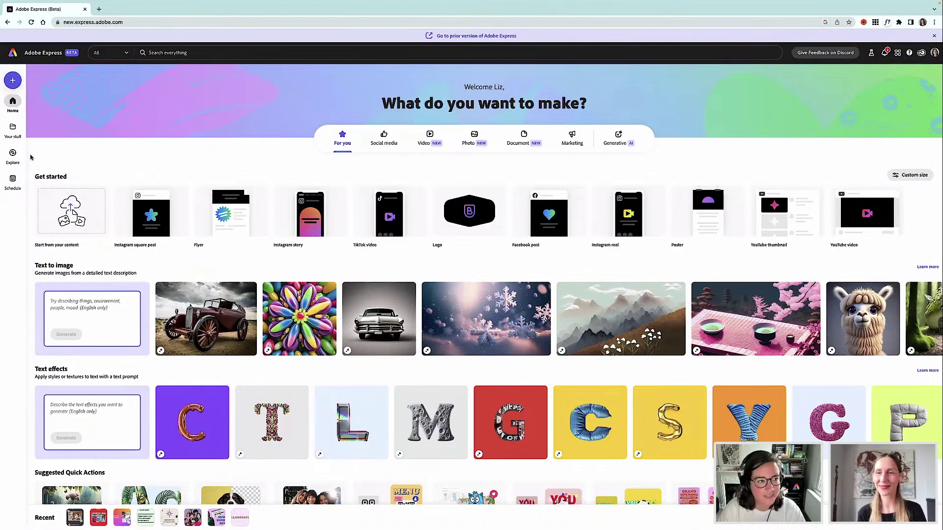
click(12, 129)
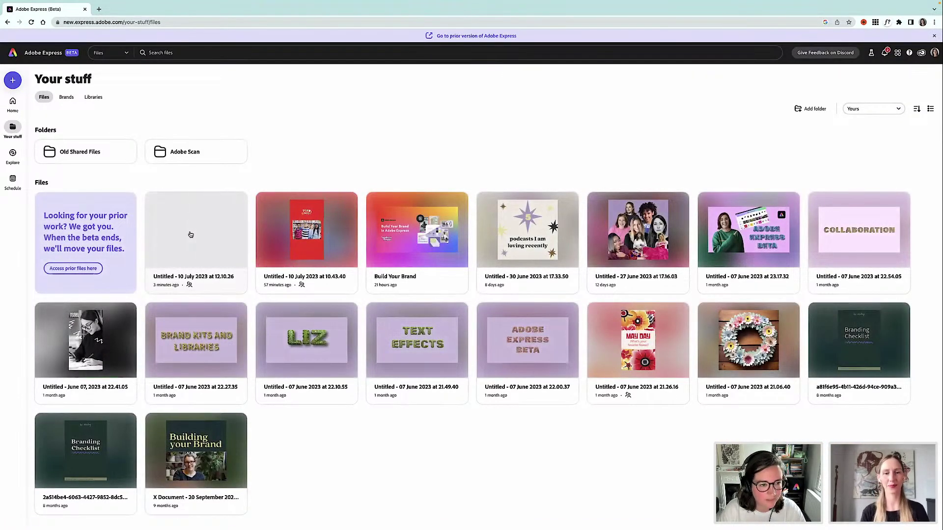
click(190, 235)
click(190, 235)
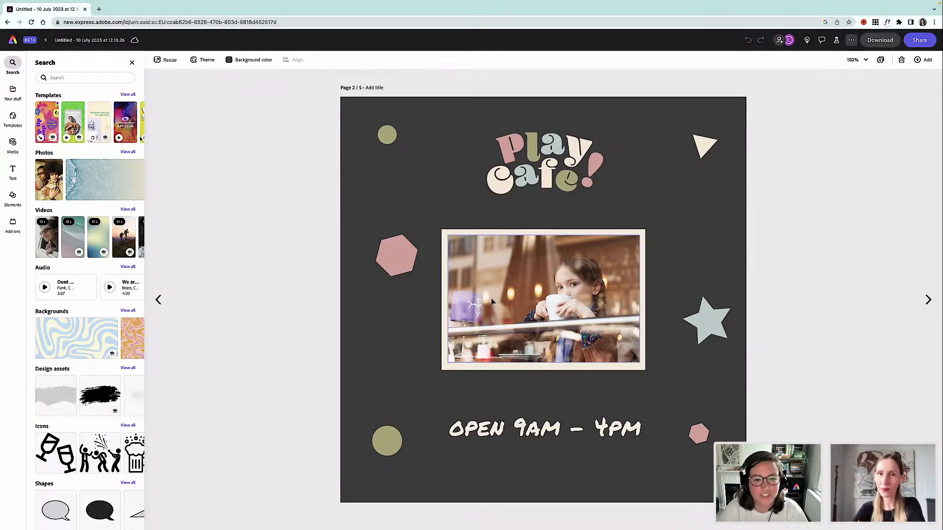
Step: Delete the girl-with-coffee photo and drop a Landscape (4:3) Text to Image placeholder into the cream frame
click(494, 302)
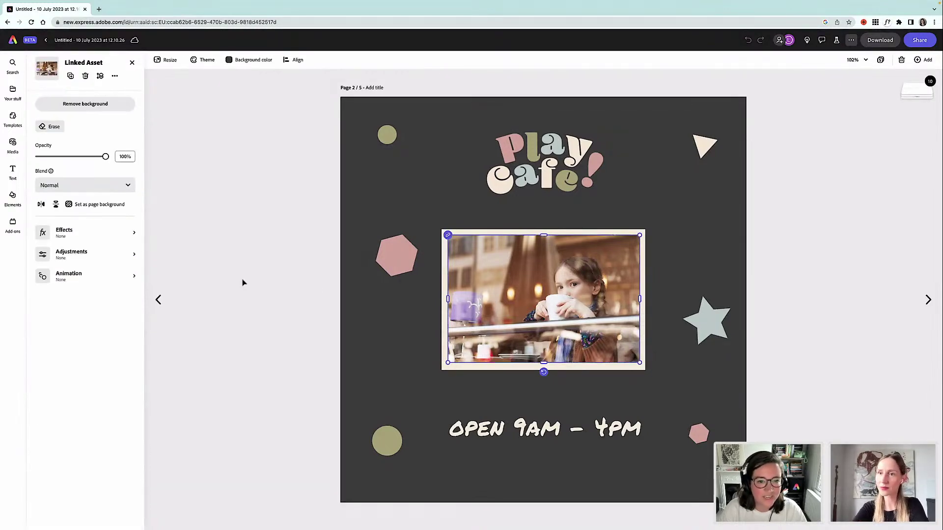
key(Delete)
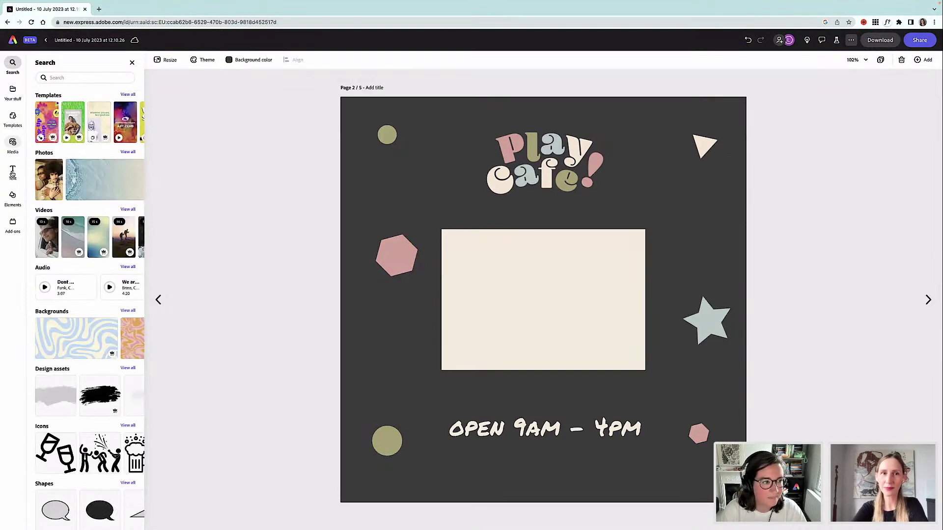
click(11, 144)
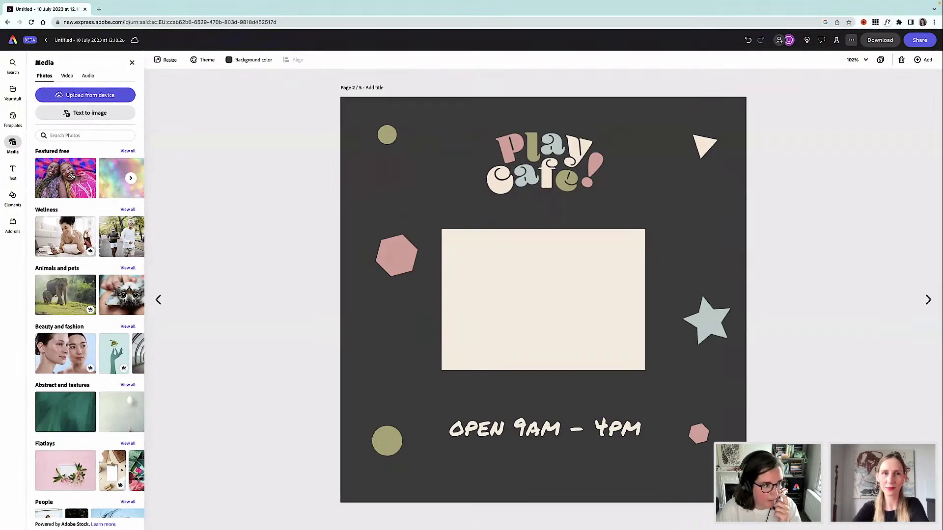
click(96, 114)
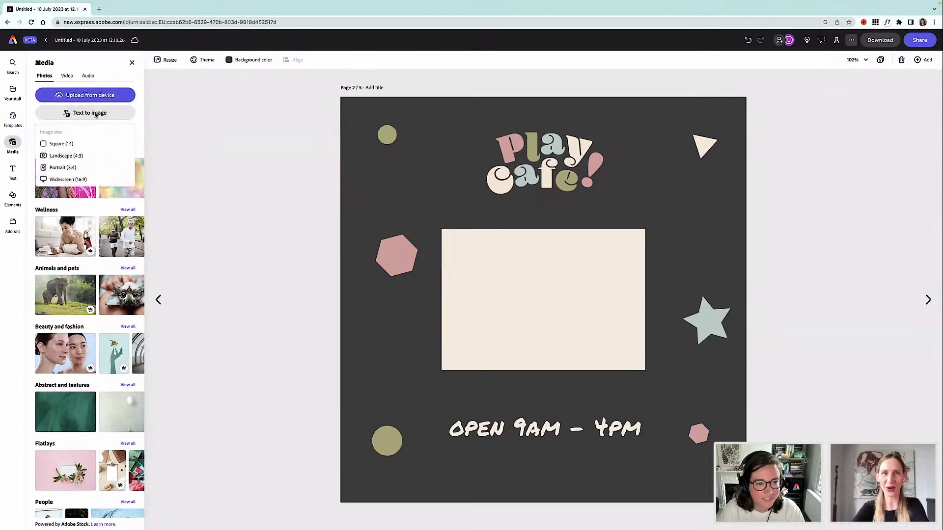
click(67, 157)
drag(456, 223, 462, 251)
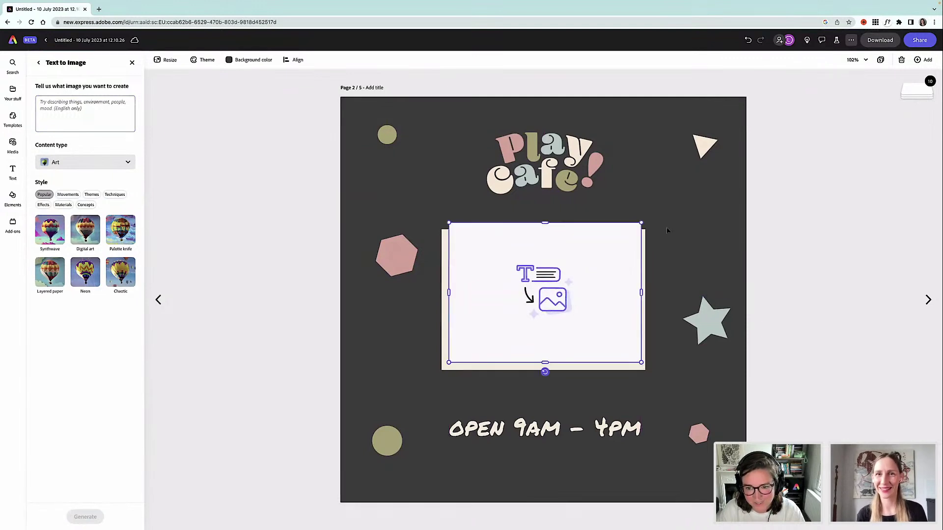
Step: Fit the placeholder to the frame, generate 'colourful toys in a cafe setting', and use the fourth result
drag(641, 222, 607, 253)
click(89, 119)
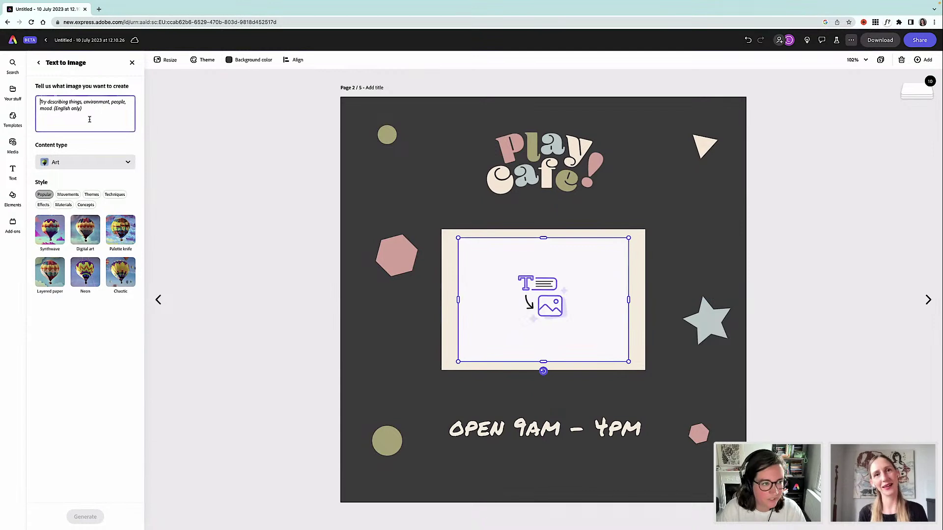
text(colourful toys)
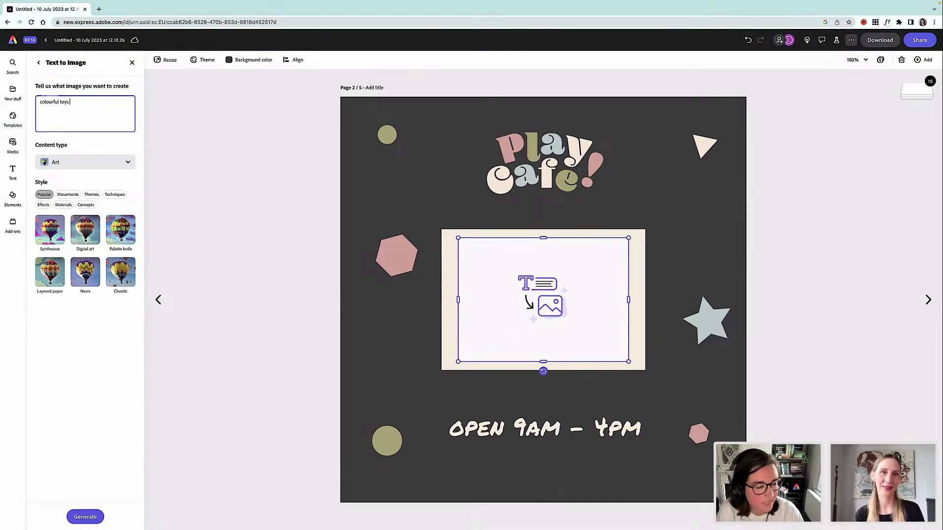
text( in a cafe setting)
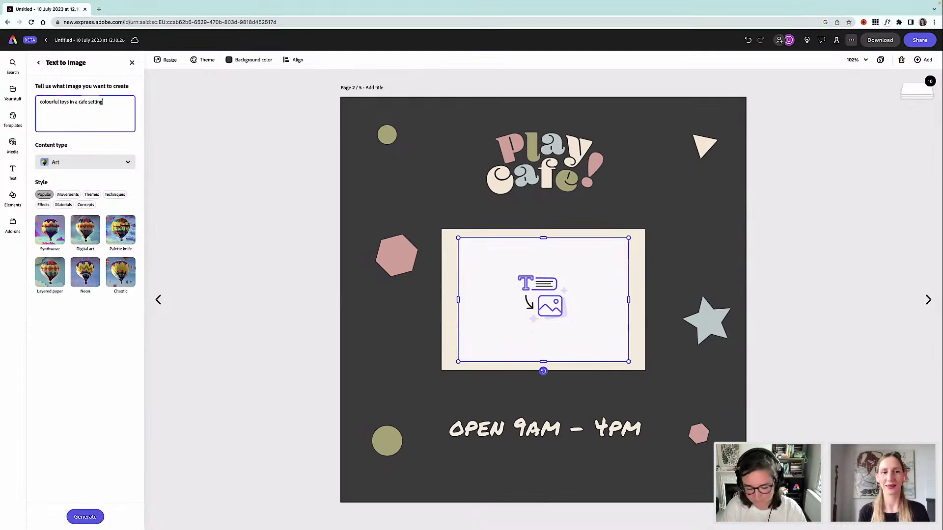
key(Return)
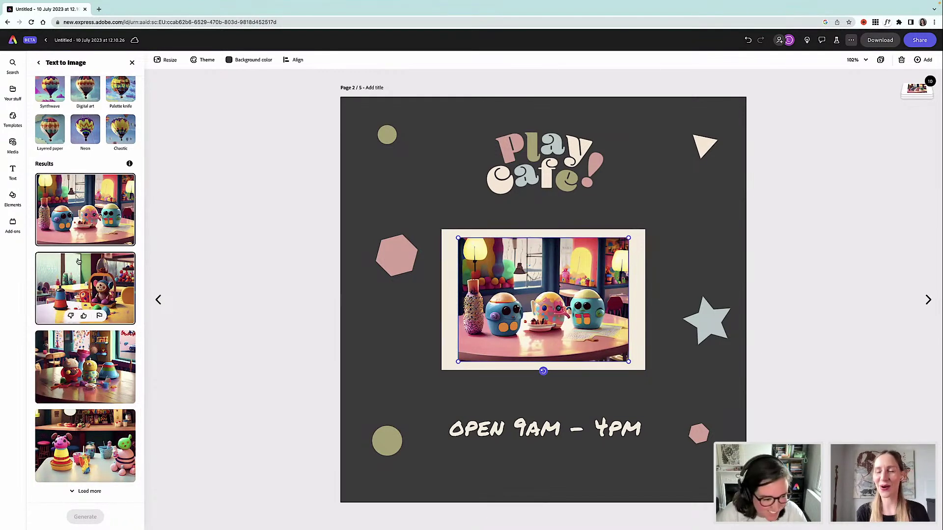
scroll(69, 231, up, 1)
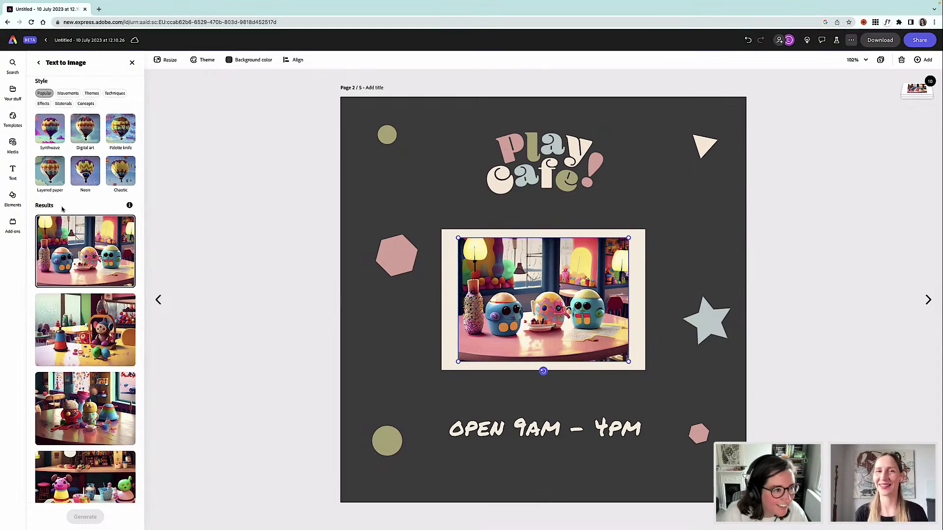
scroll(62, 210, up, 2)
scroll(74, 212, down, 3)
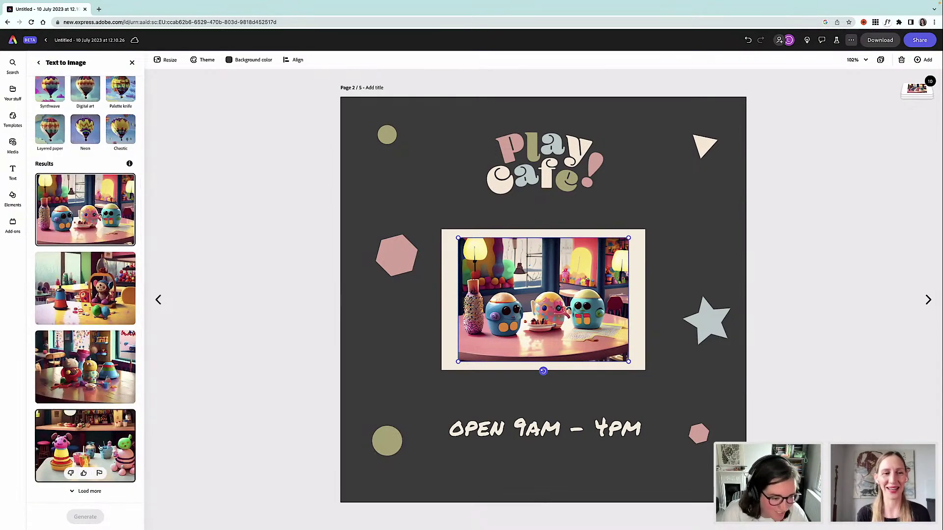
click(93, 442)
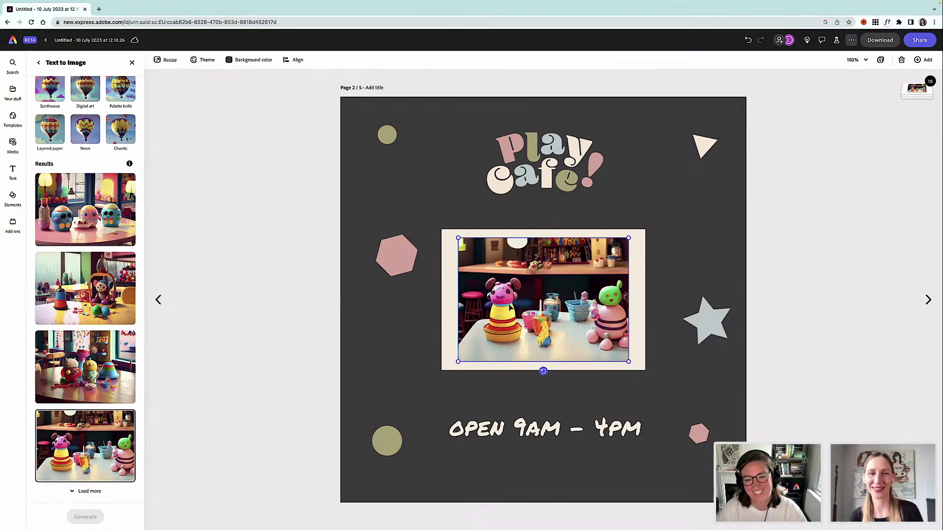
Step: Add 'wooden' before 'toys' in the prompt and regenerate the images
scroll(103, 164, up, 5)
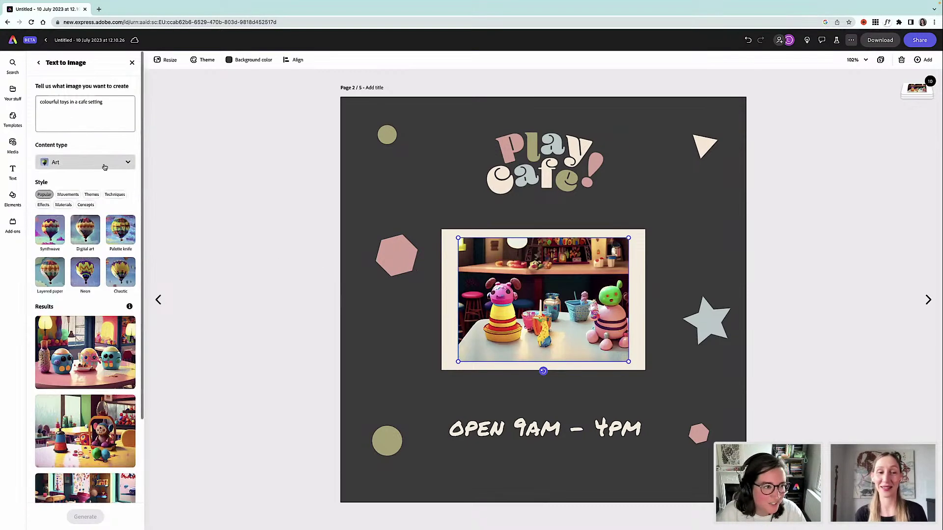
click(59, 101)
text(wooden)
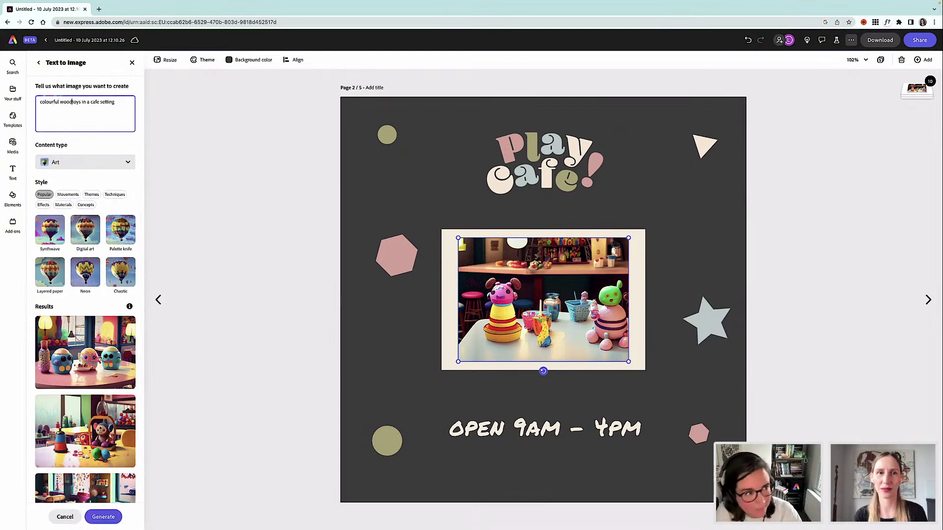
key(Return)
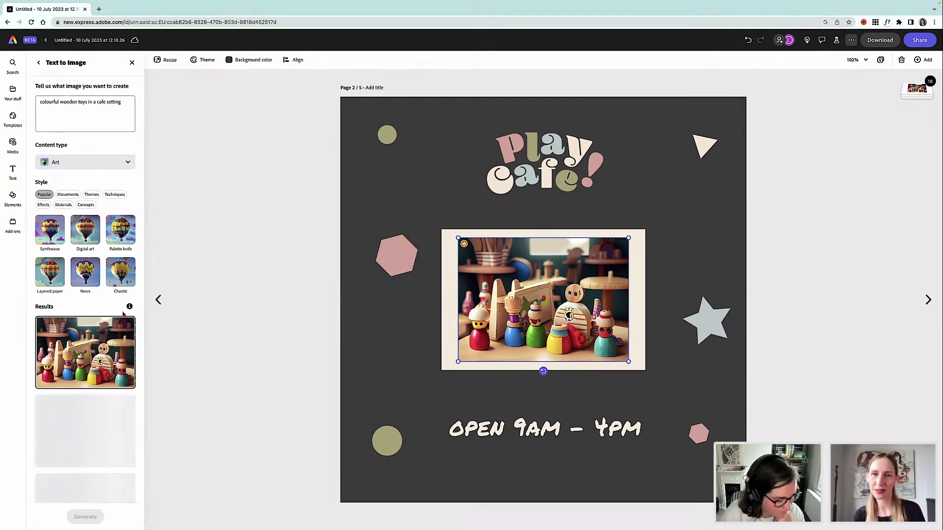
scroll(122, 314, down, 3)
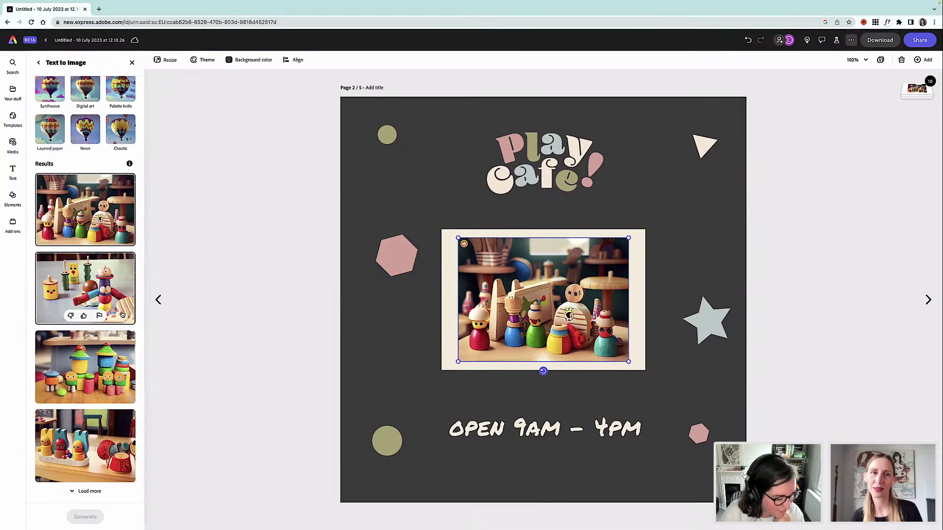
scroll(70, 265, up, 3)
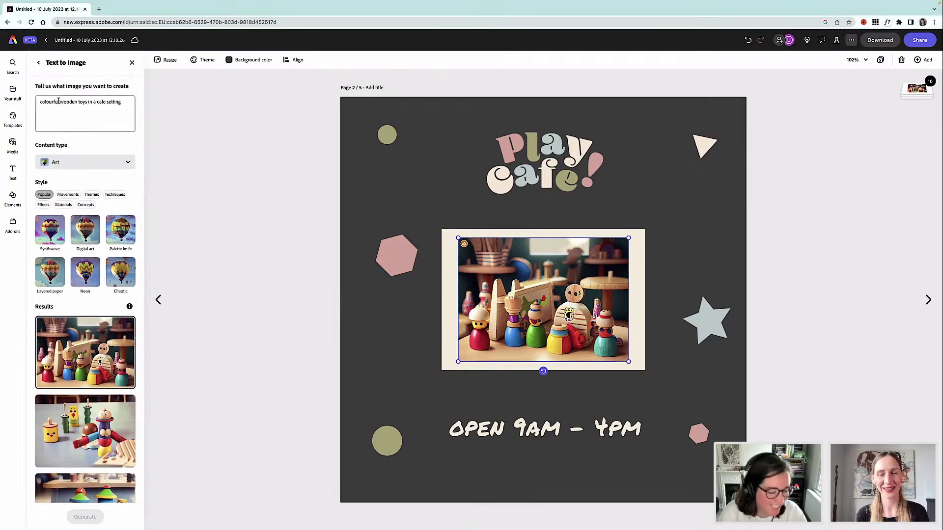
Step: Generate 'People drinking coffee in a cafe' with the Content type set to Photo
triple_click(59, 101)
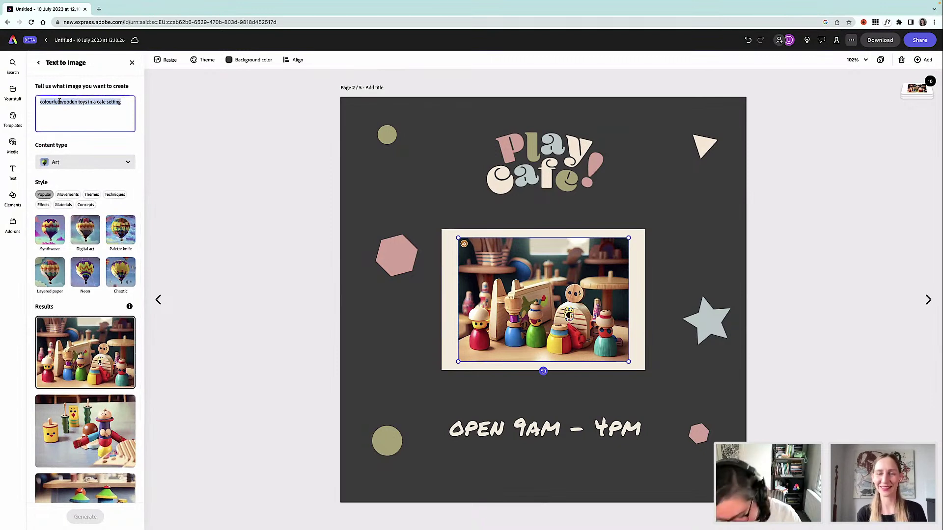
text(People)
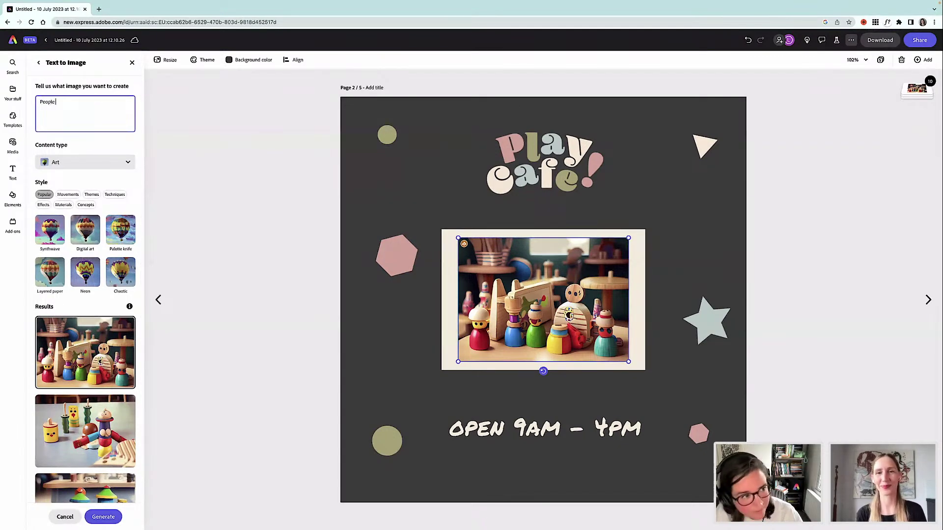
text( drinking coffee in)
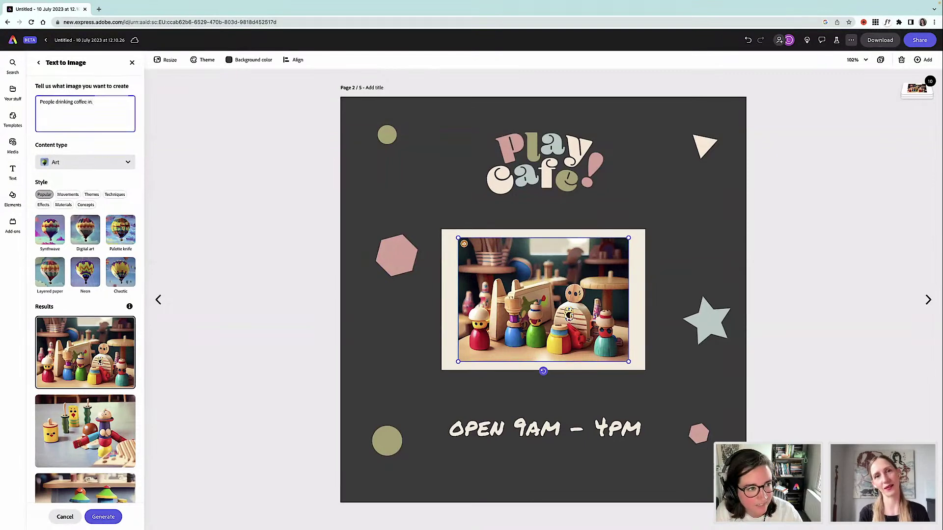
text( a ca)
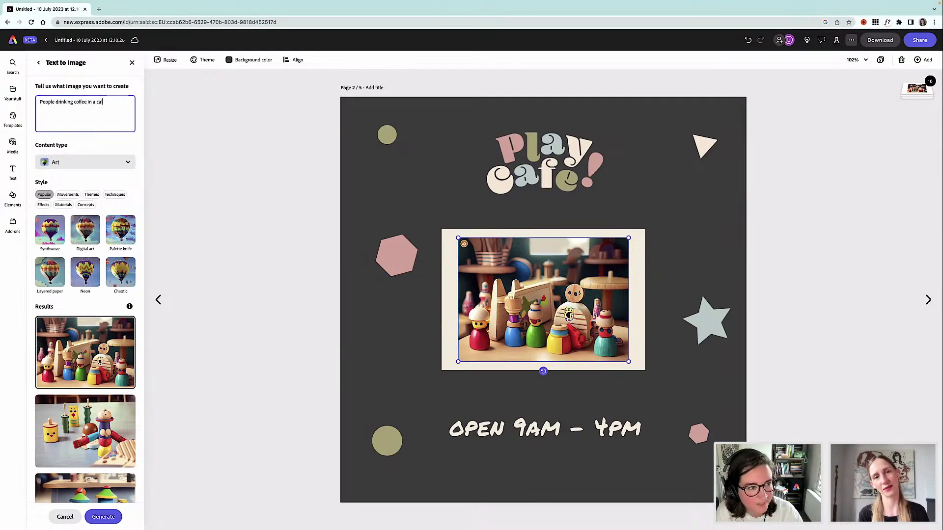
text(fe)
key(Return)
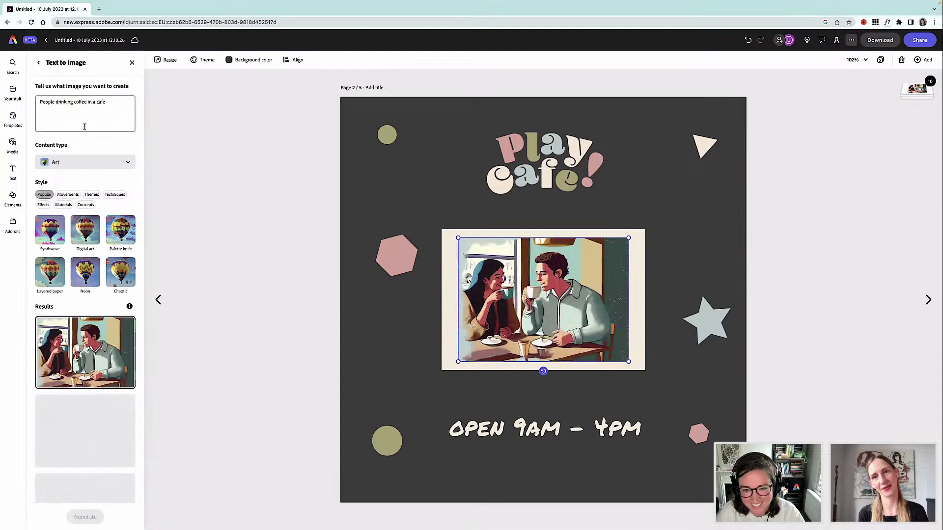
mouse_move(49, 343)
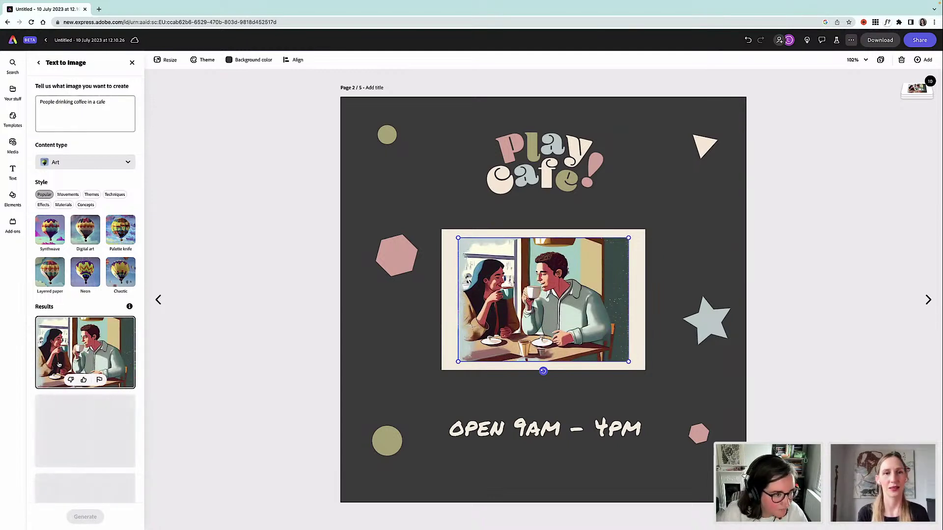
click(118, 162)
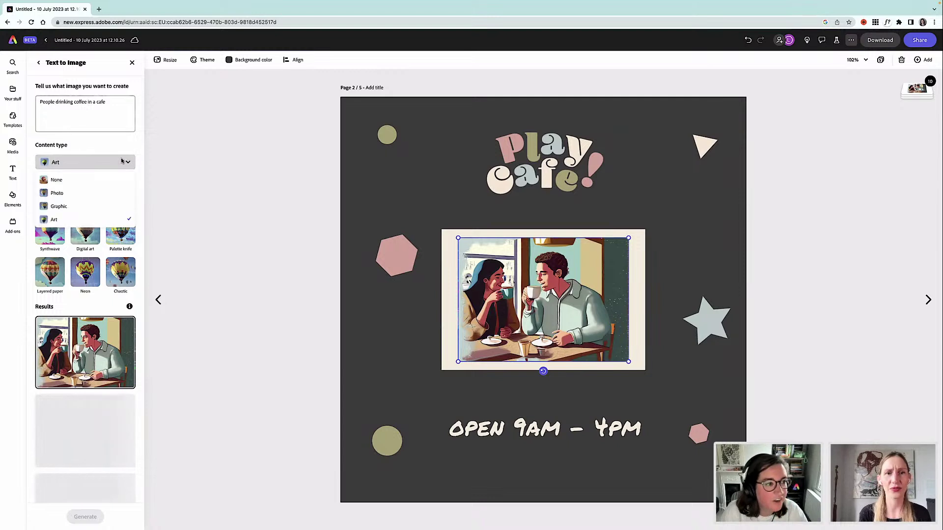
click(93, 193)
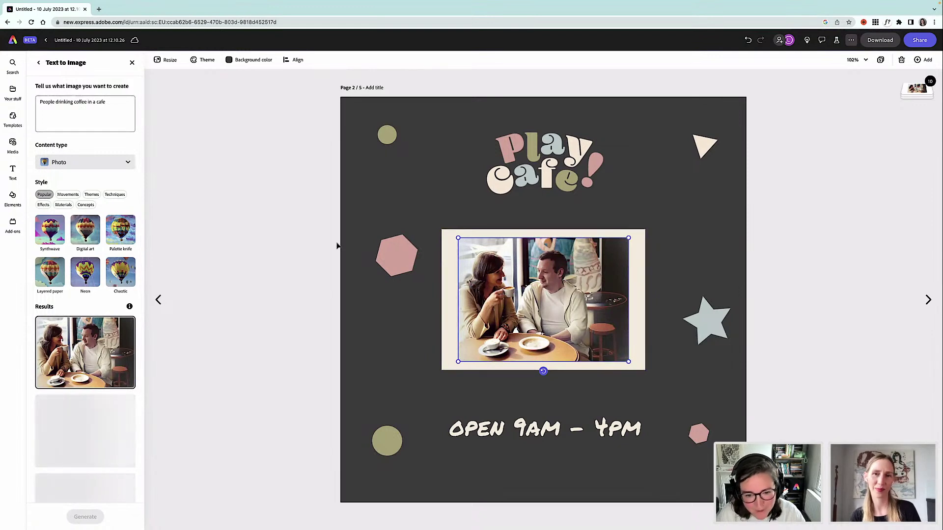
Step: Generate 'wooden toys in cafe', use the toy train result, and enlarge it slightly in the frame
triple_click(57, 100)
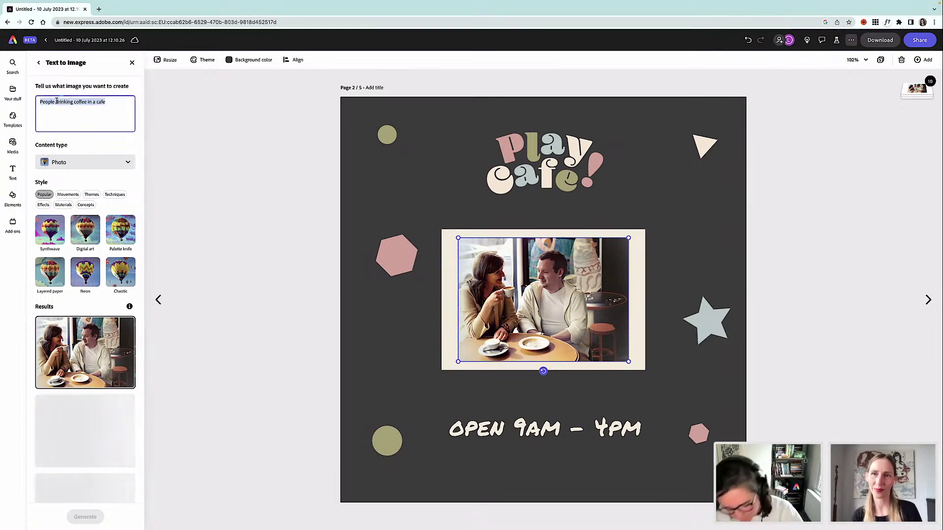
text(wooden)
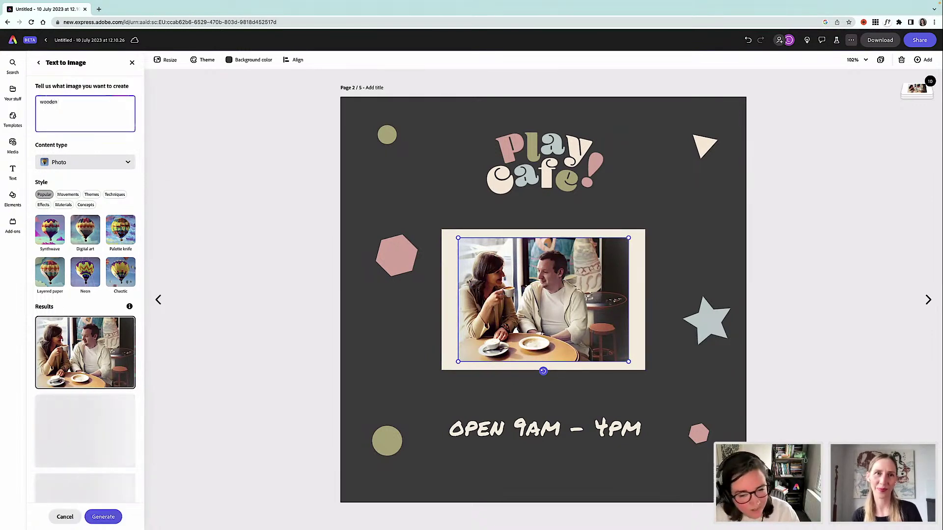
scroll(85, 294, down, 5)
scroll(85, 295, up, 4)
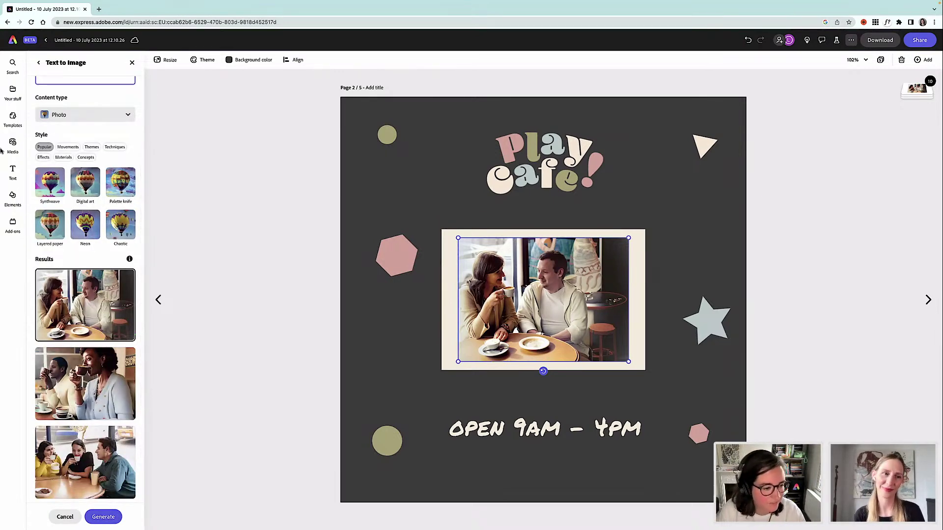
scroll(94, 432, down, 3)
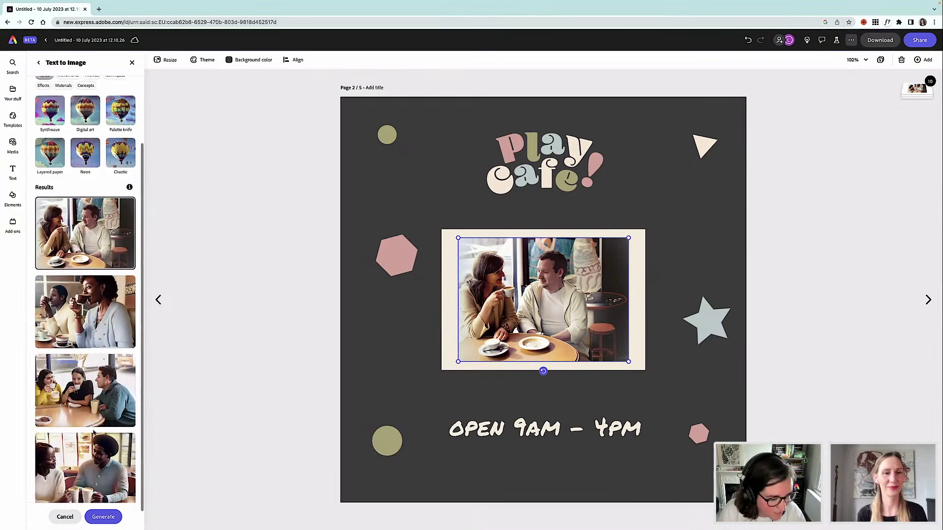
scroll(90, 393, up, 5)
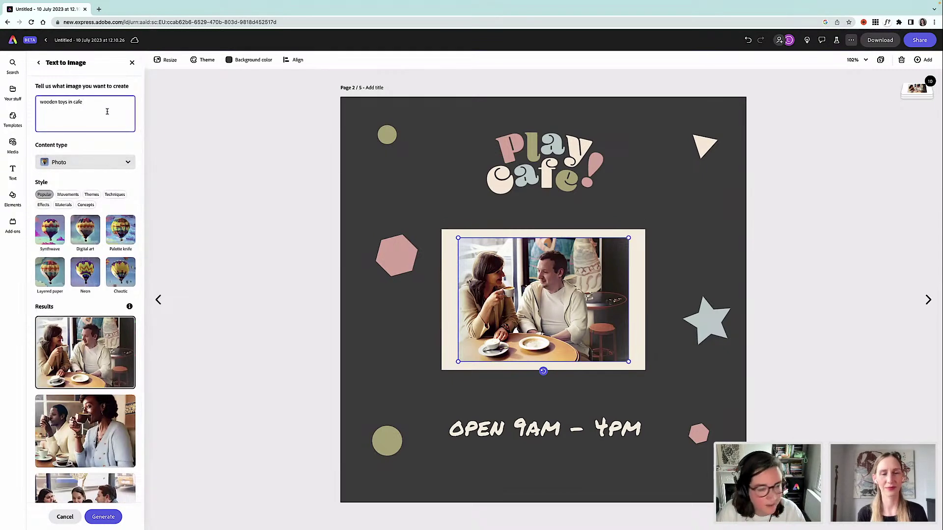
key(Return)
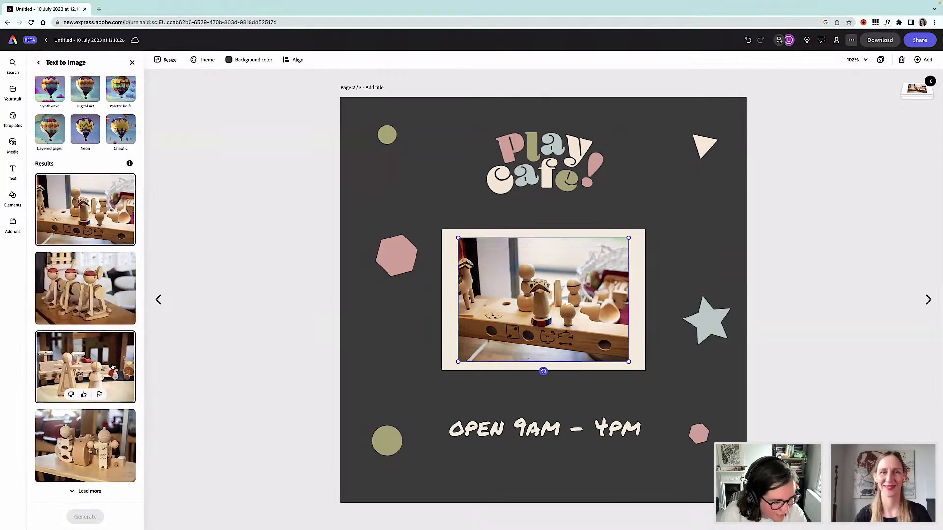
click(122, 369)
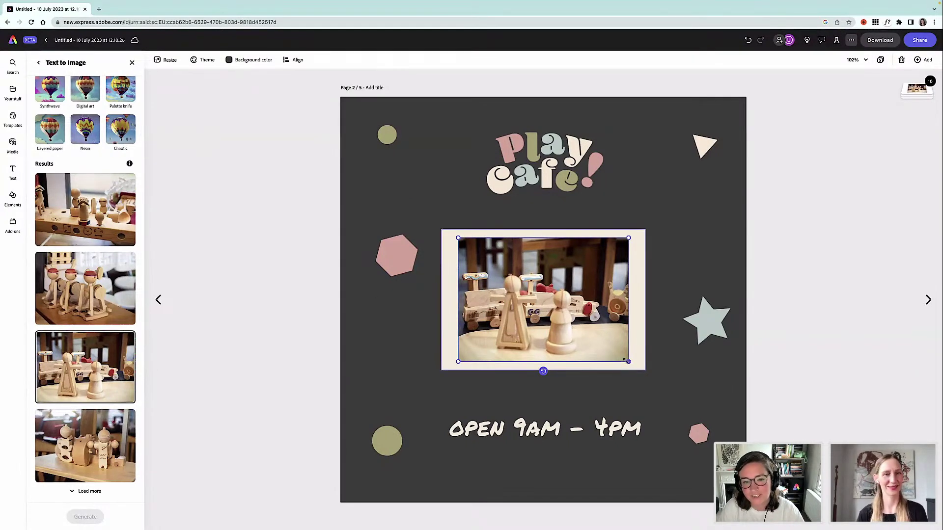
drag(629, 363, 631, 363)
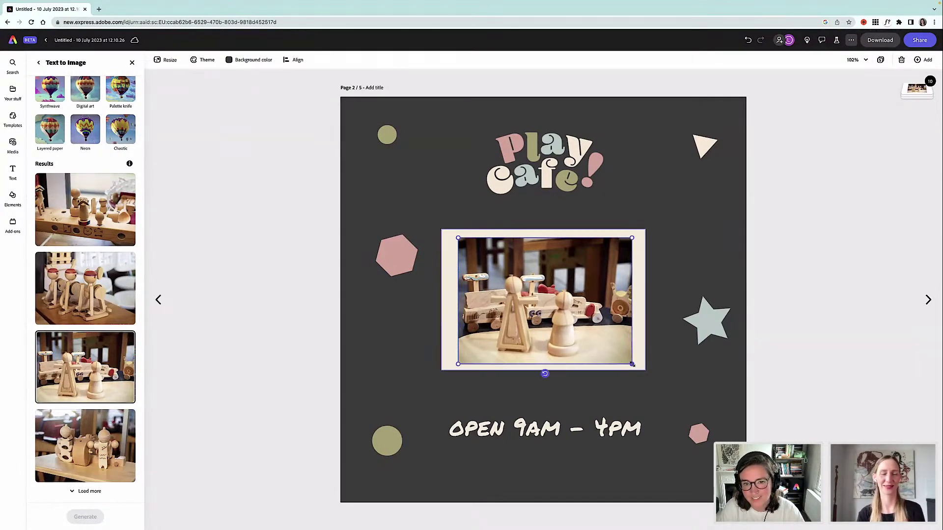
Step: Snap the toy photo to page centre and pull the cream frame's left and right sides inward
drag(586, 324, 588, 325)
click(447, 325)
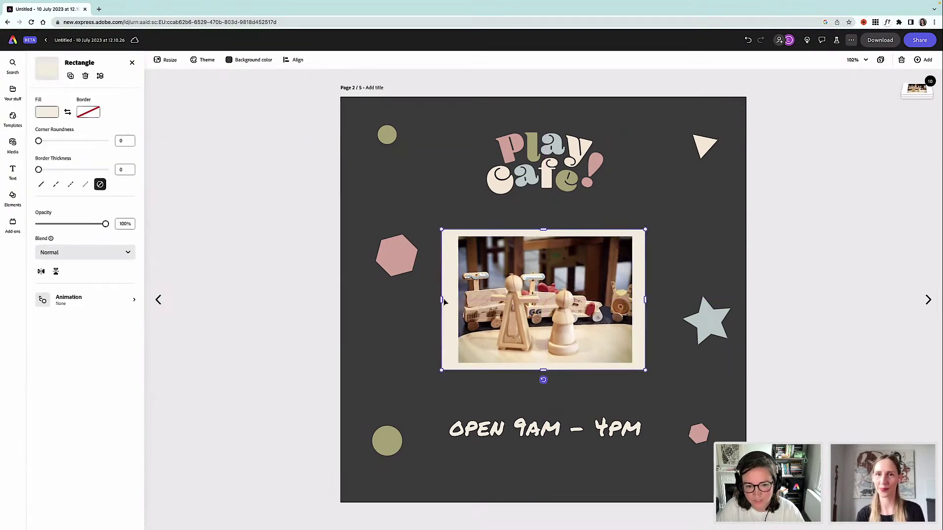
drag(443, 299, 451, 299)
drag(645, 299, 641, 298)
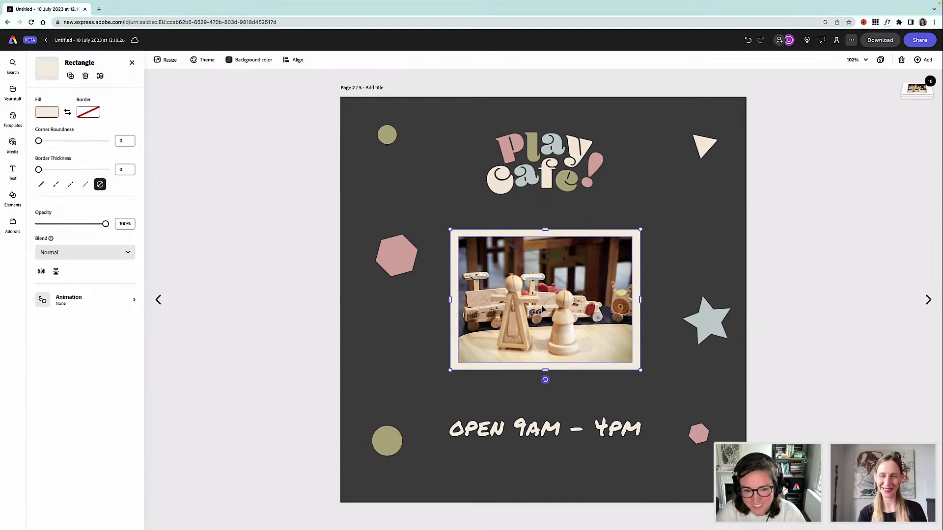
click(543, 308)
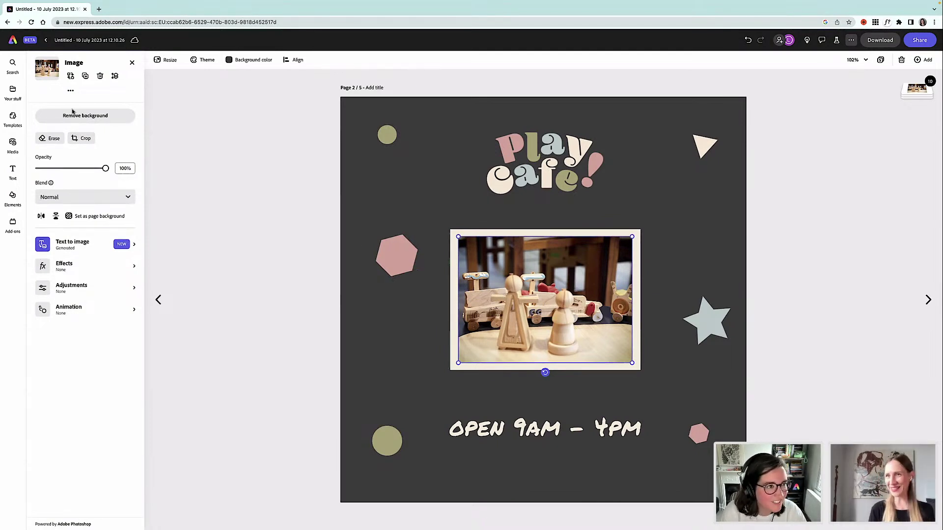
Step: Delete the wooden toy photo from the cream frame
click(71, 79)
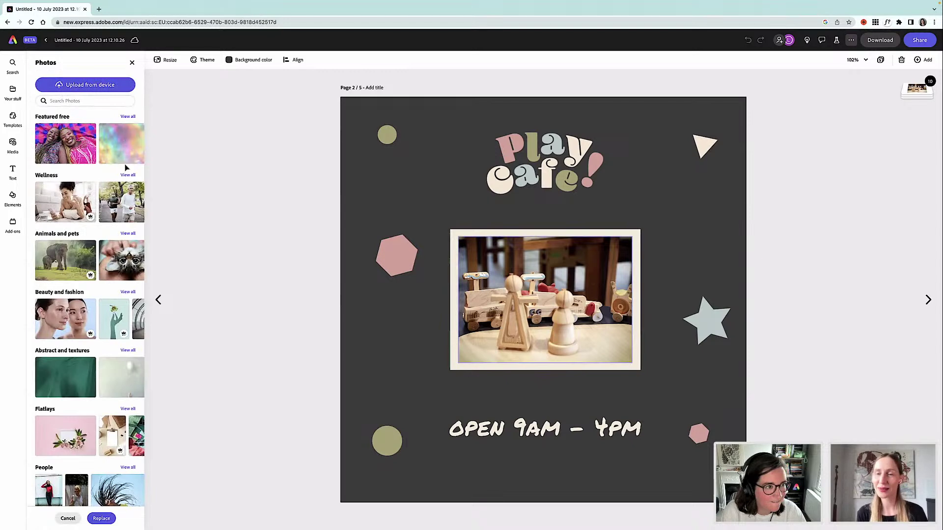
click(358, 260)
click(457, 275)
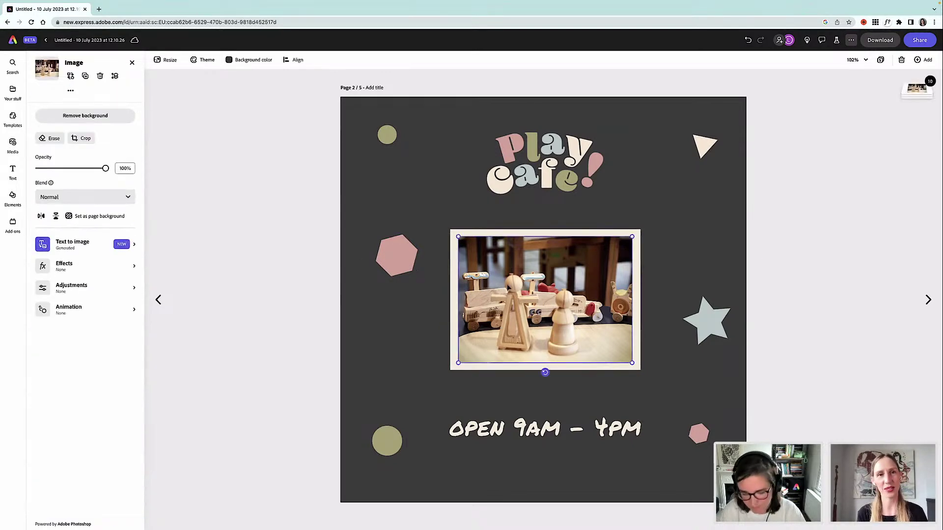
key(Delete)
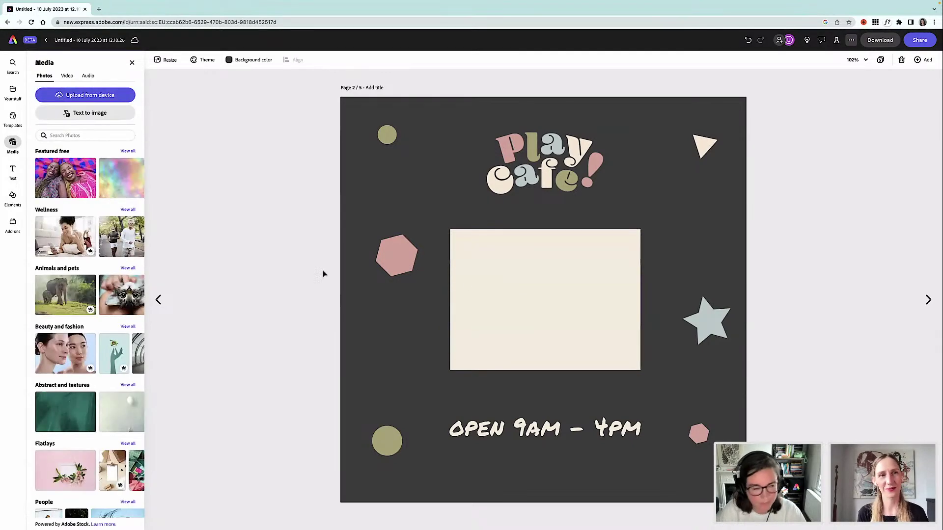
Step: Add a Landscape (4:3) Text to Image placeholder and resize it to fill the cream frame
click(88, 113)
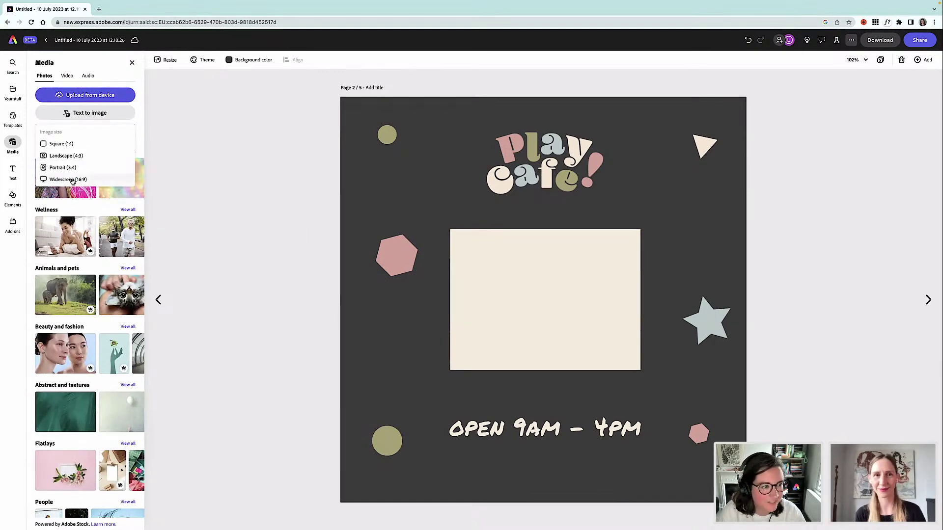
click(75, 157)
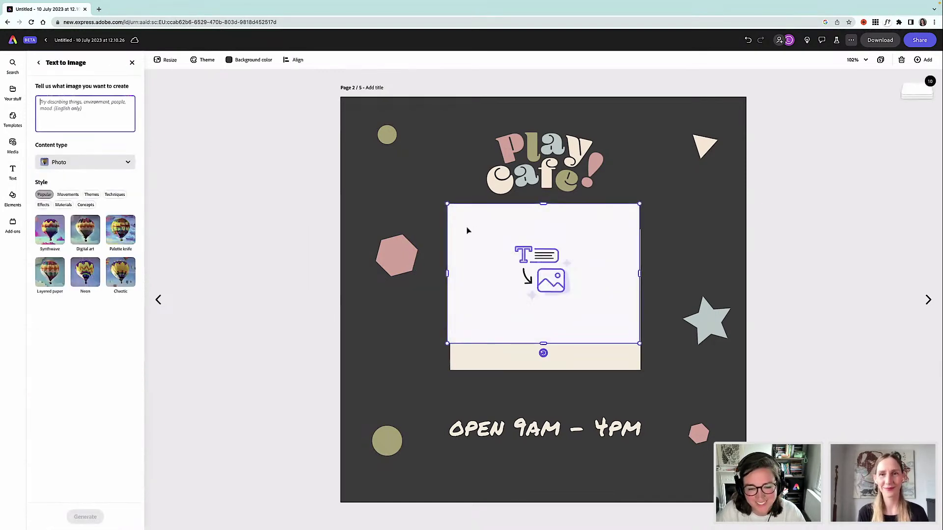
drag(447, 204, 475, 225)
drag(507, 257, 490, 266)
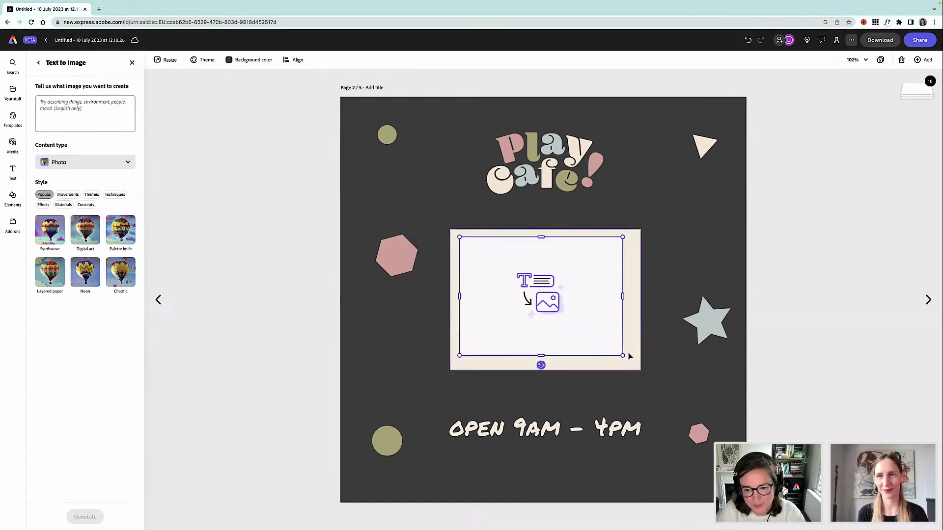
drag(622, 355, 633, 363)
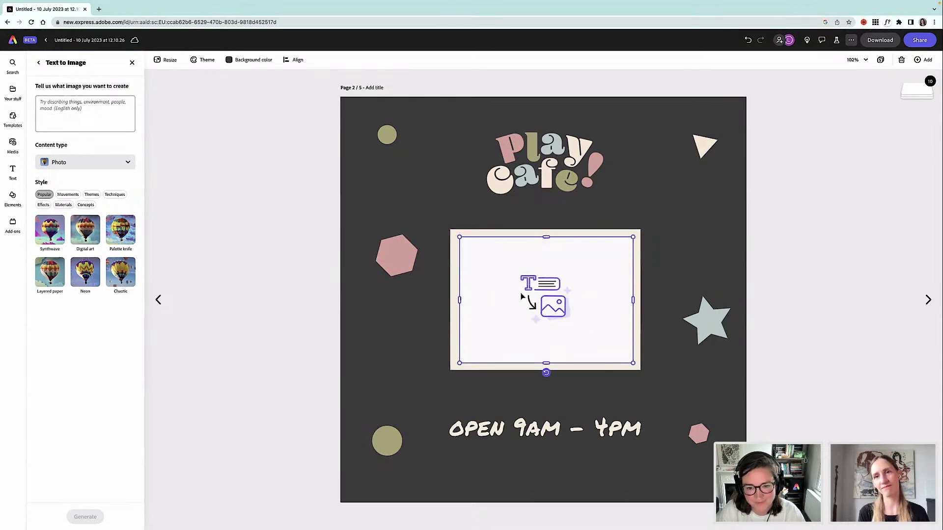
Step: Generate images from the prompt 'fluffy rabbit toy in light pink'
click(67, 106)
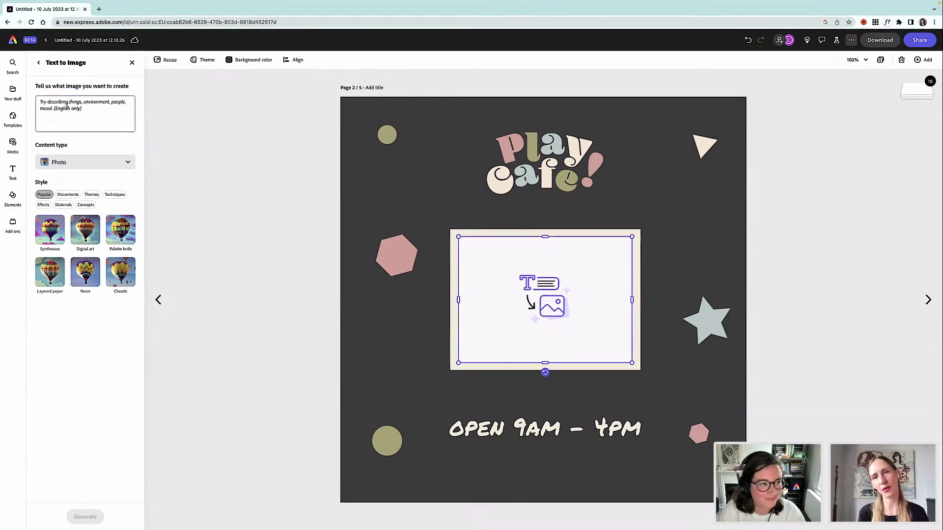
text(t)
text(luffy toy)
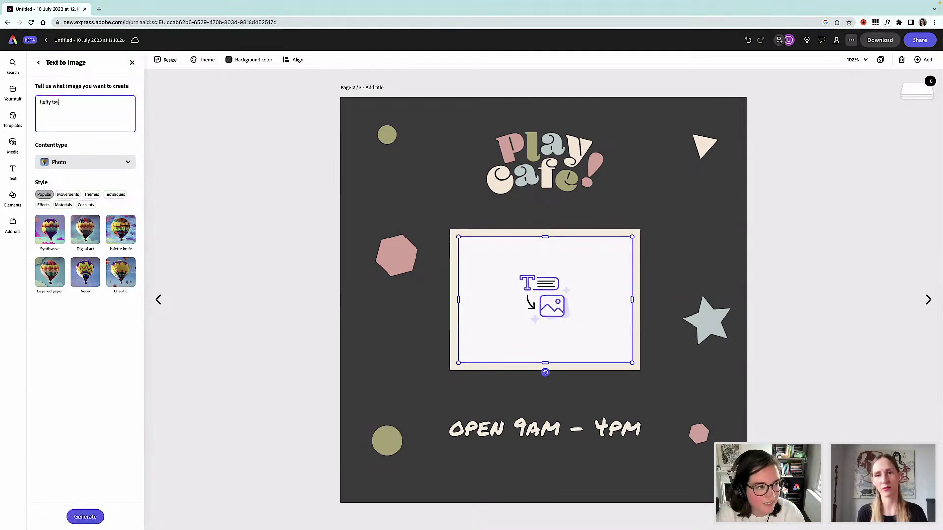
key(BackSpace)
key(BackSpace)
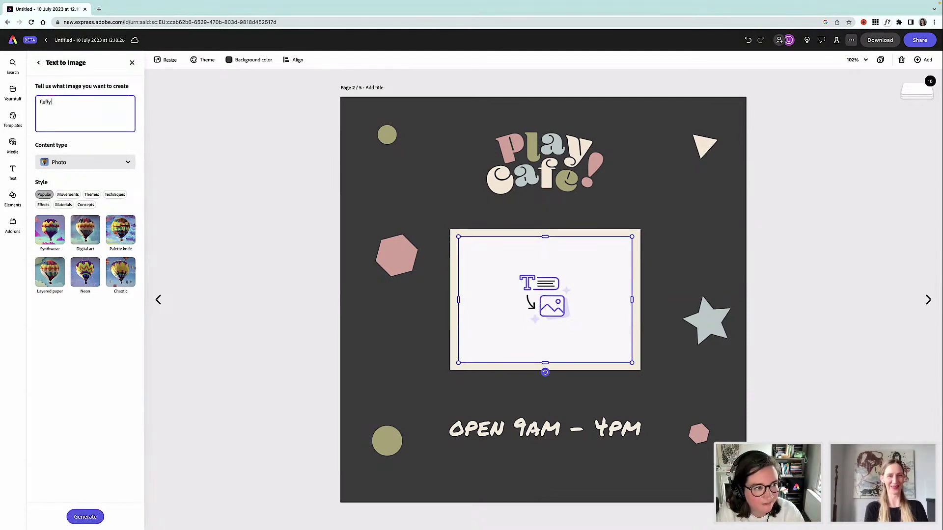
text(rabbit t)
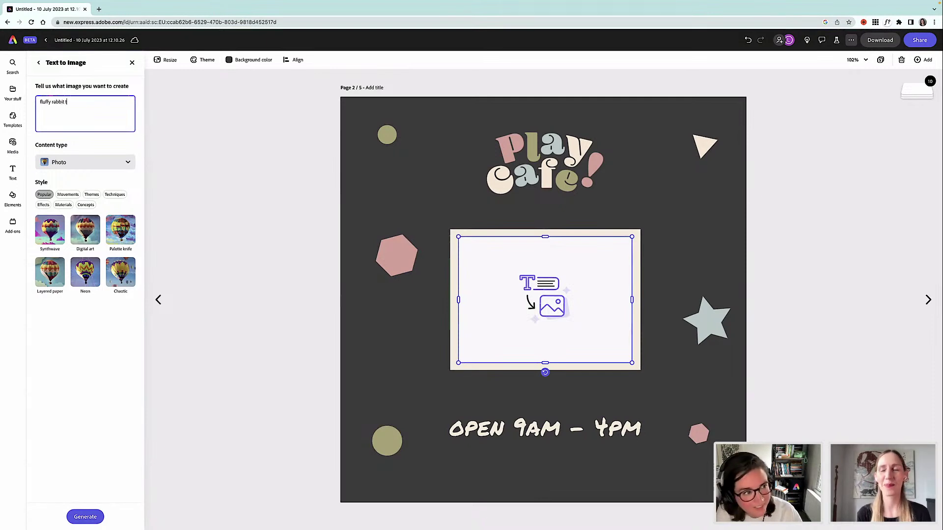
text(oy in light )
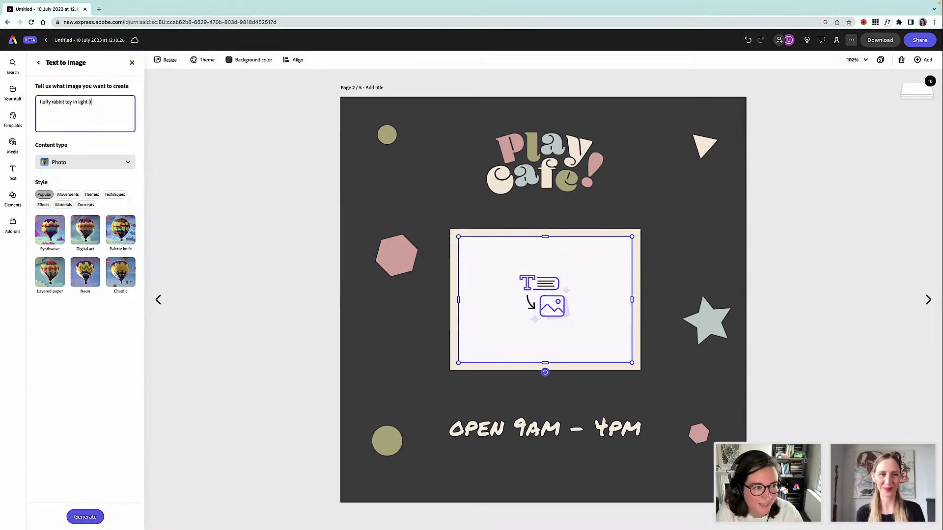
text(pink)
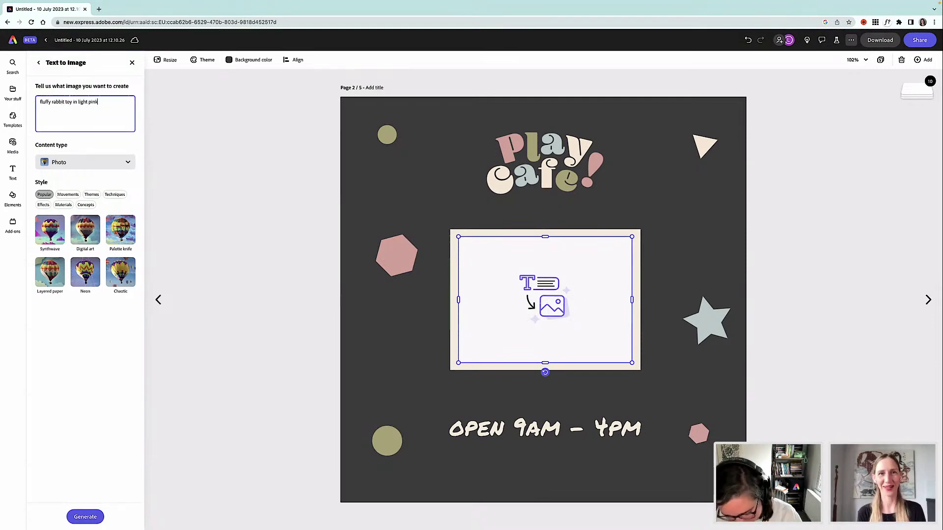
key(Return)
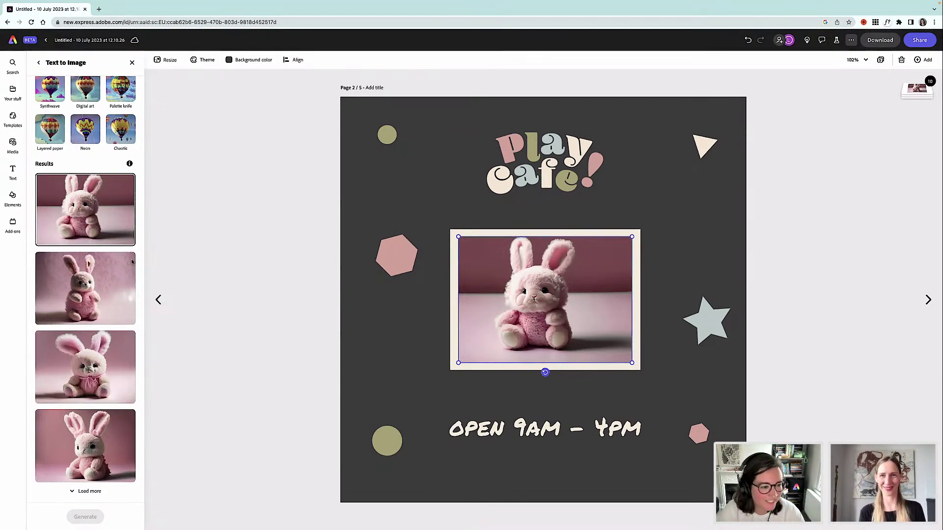
Step: Load more results and use the pink bunny with a white face as the photo
click(86, 491)
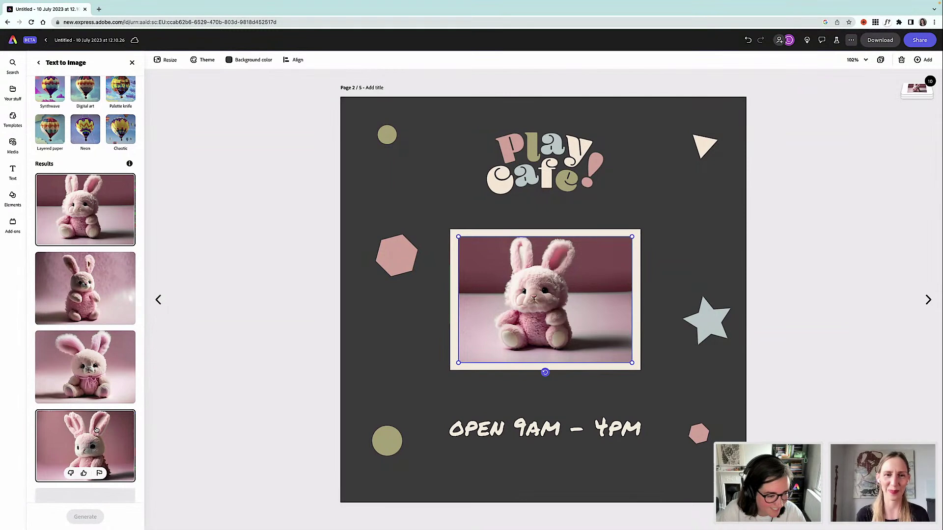
scroll(94, 432, down, 4)
mouse_move(85, 282)
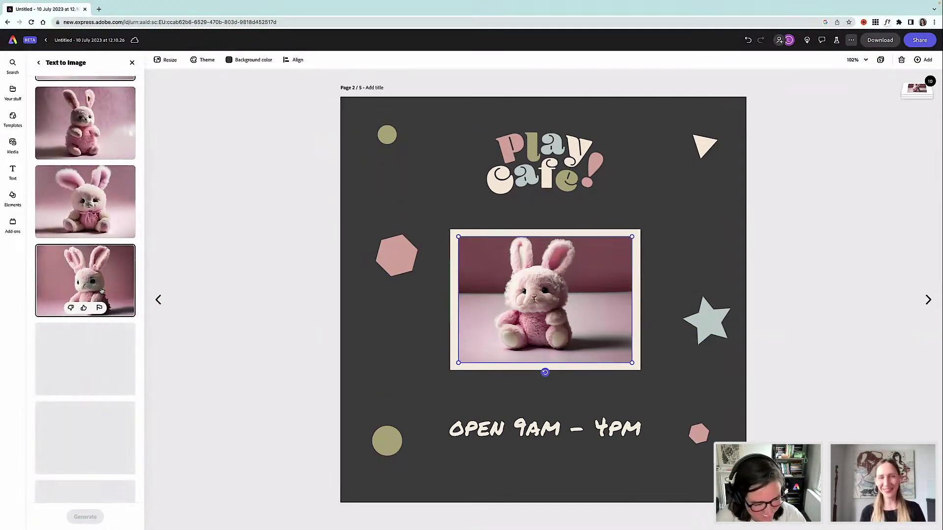
scroll(100, 289, down, 2)
scroll(100, 290, down, 3)
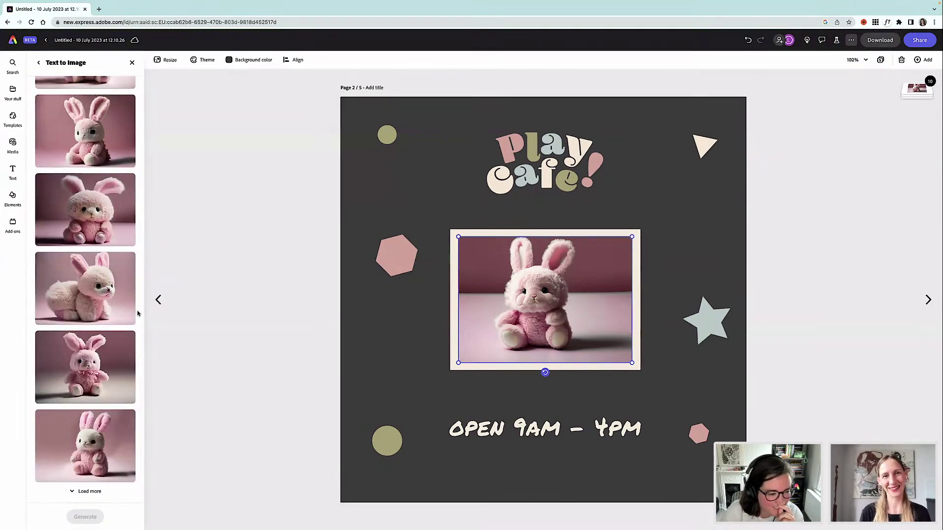
click(99, 435)
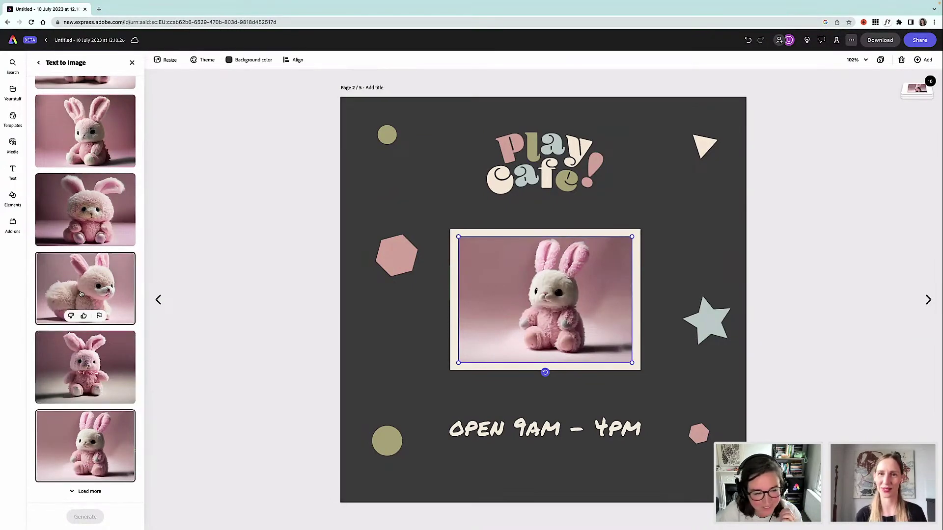
scroll(73, 277, up, 10)
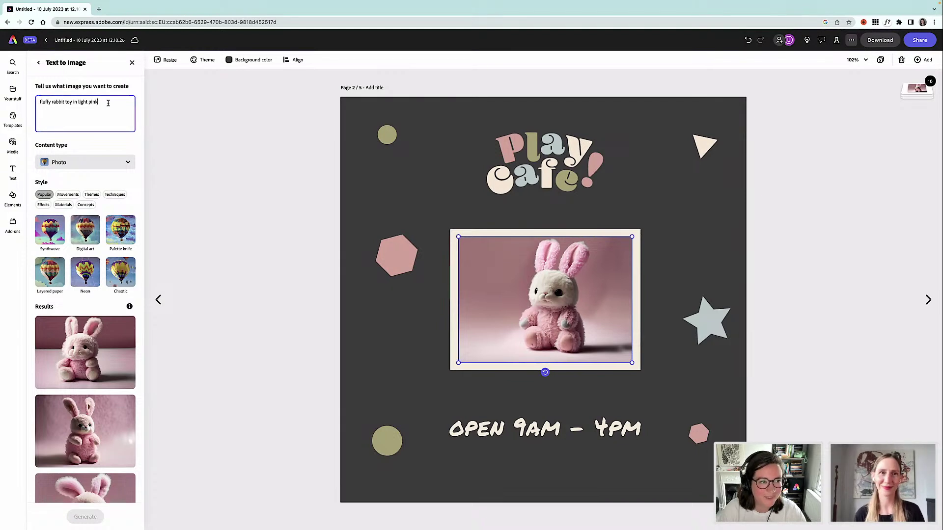
Step: Add 'with a coffee cup' to the prompt, regenerate, and place the second rabbit result
text(with )
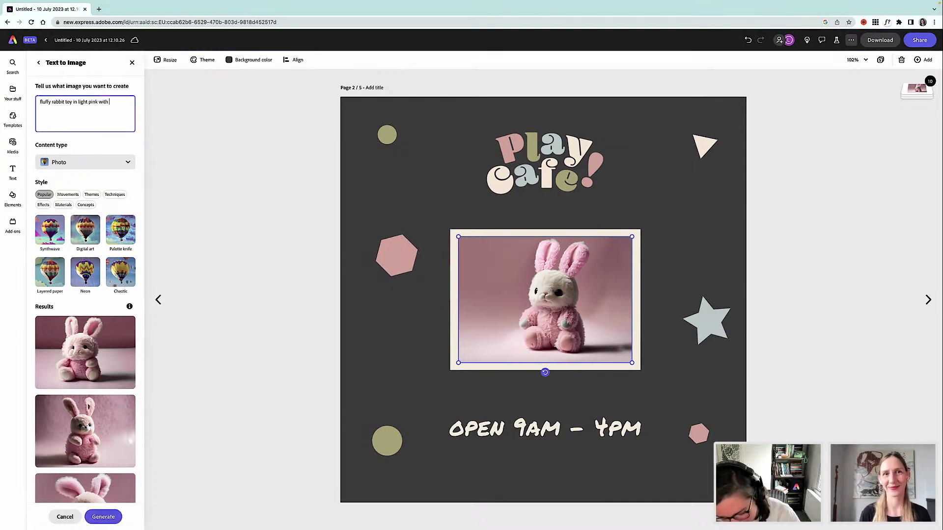
text(a colfee cup)
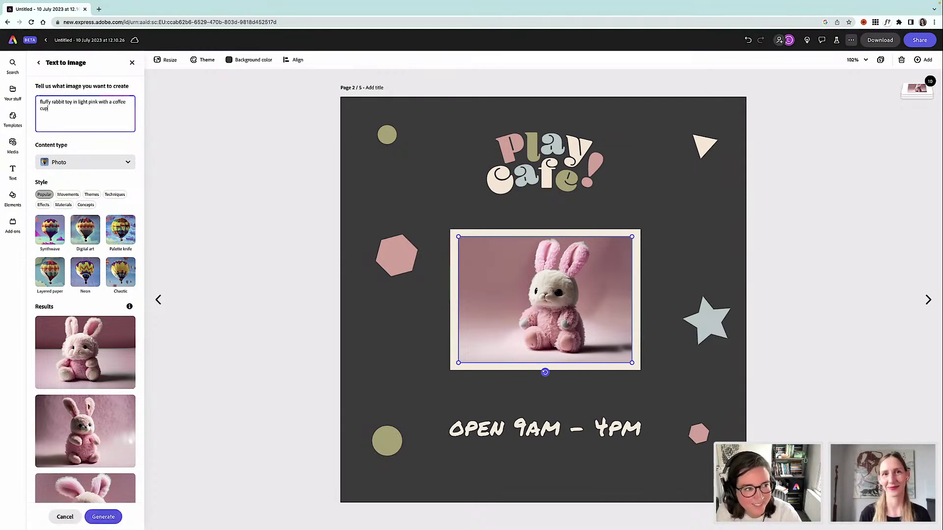
key(Return)
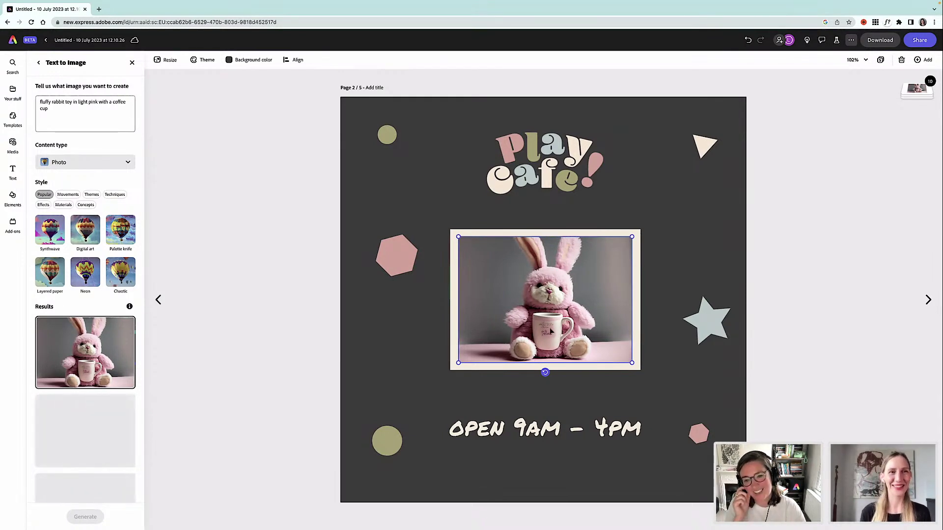
scroll(94, 339, down, 3)
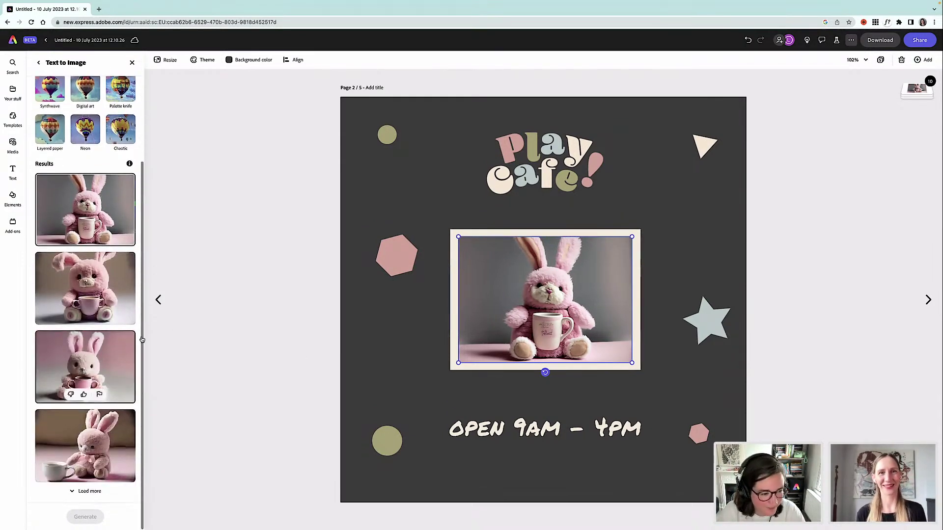
click(97, 298)
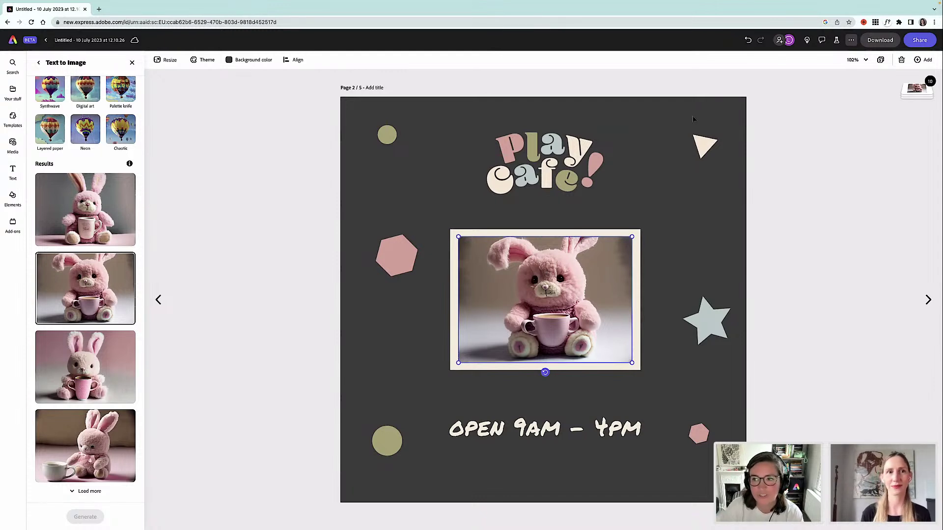
Step: Open the Comments panel from the top toolbar
click(821, 40)
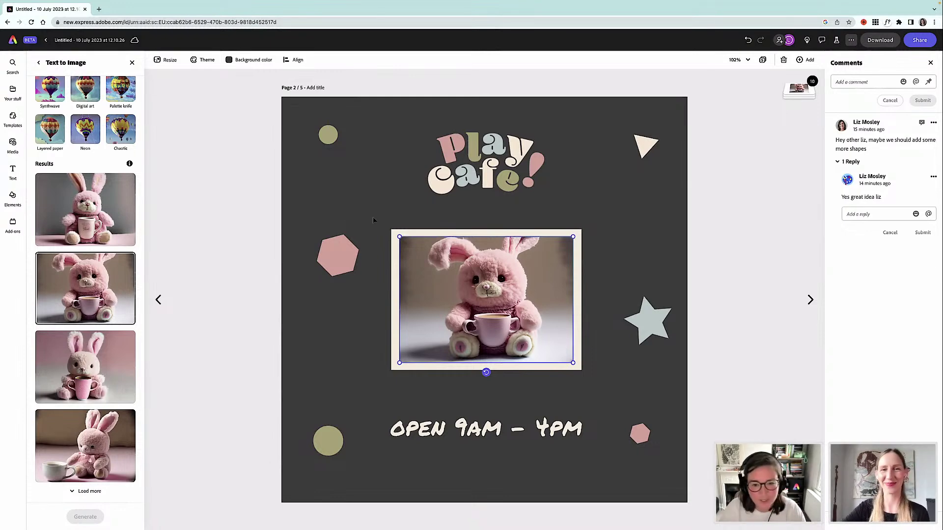
Step: Insert 'with goggley eyes' after 'toy' in the prompt and regenerate the pink rabbit image
scroll(117, 140, up, 3)
click(55, 107)
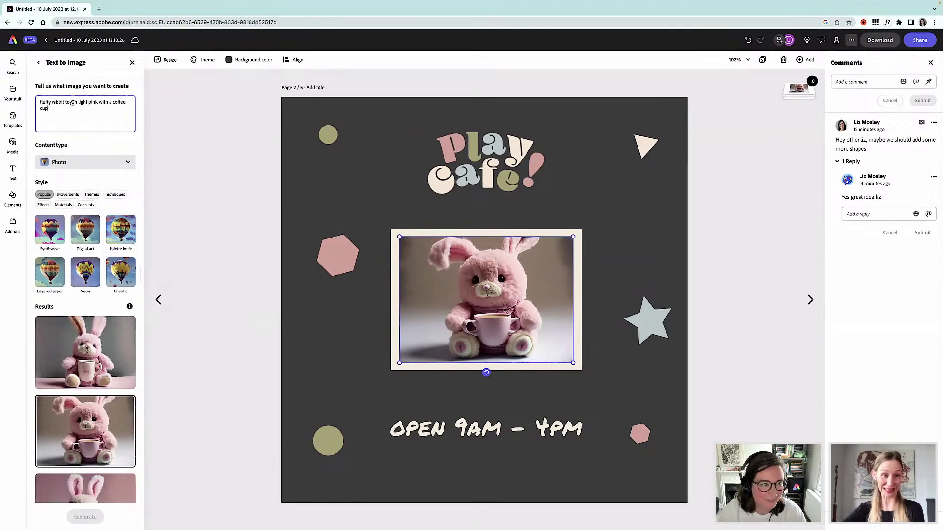
click(72, 103)
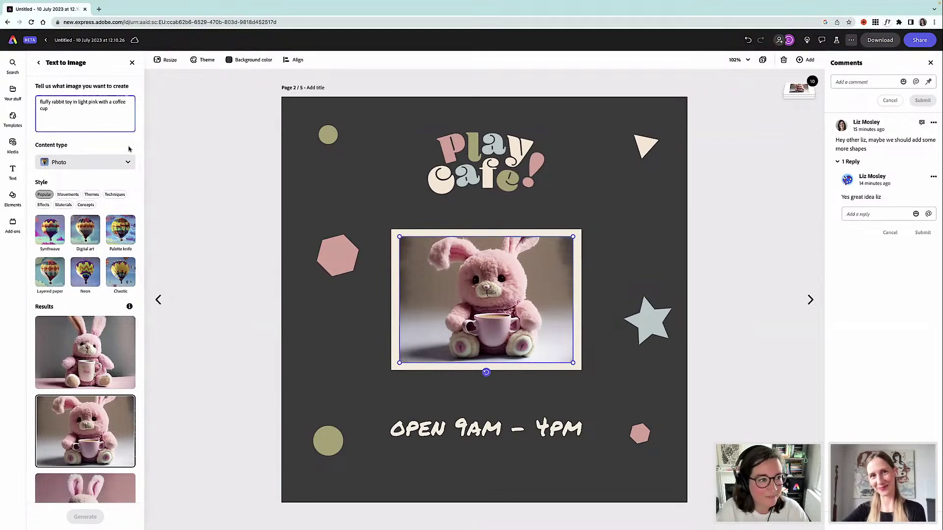
text(with goggle)
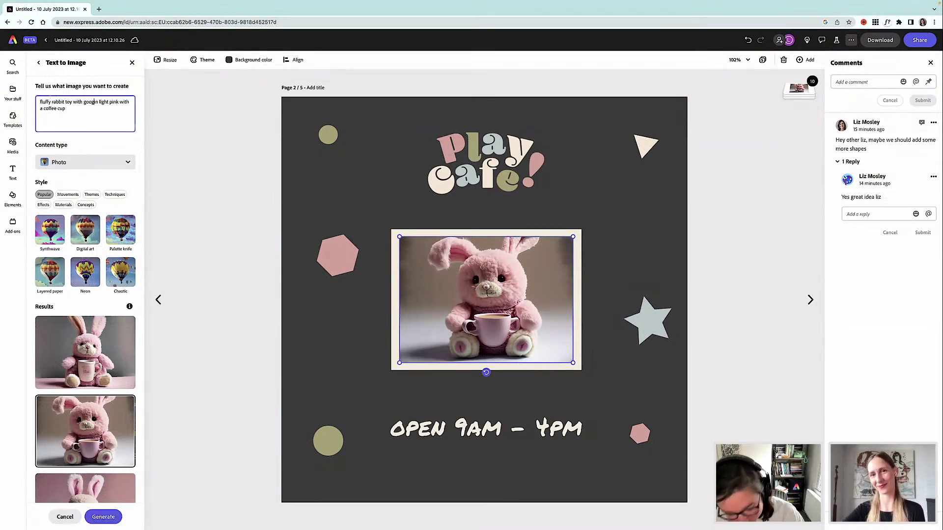
text(y eyes)
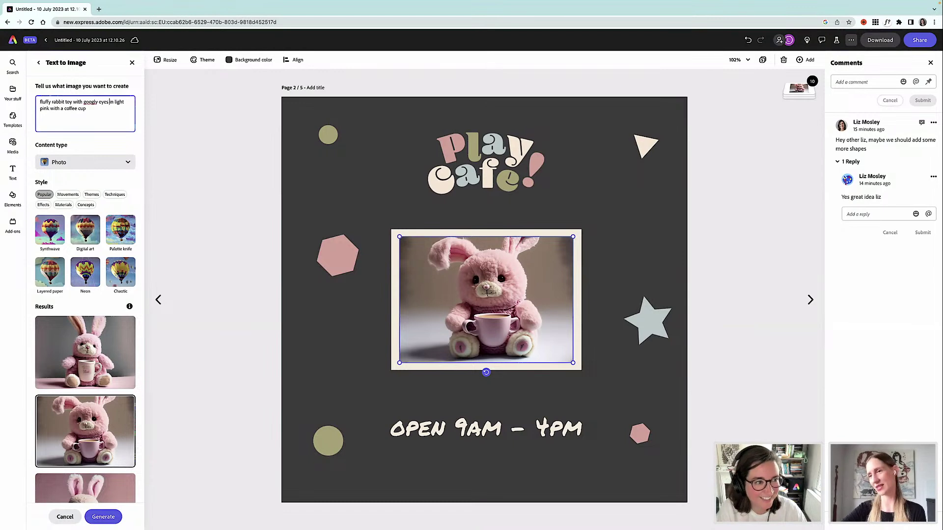
key(Return)
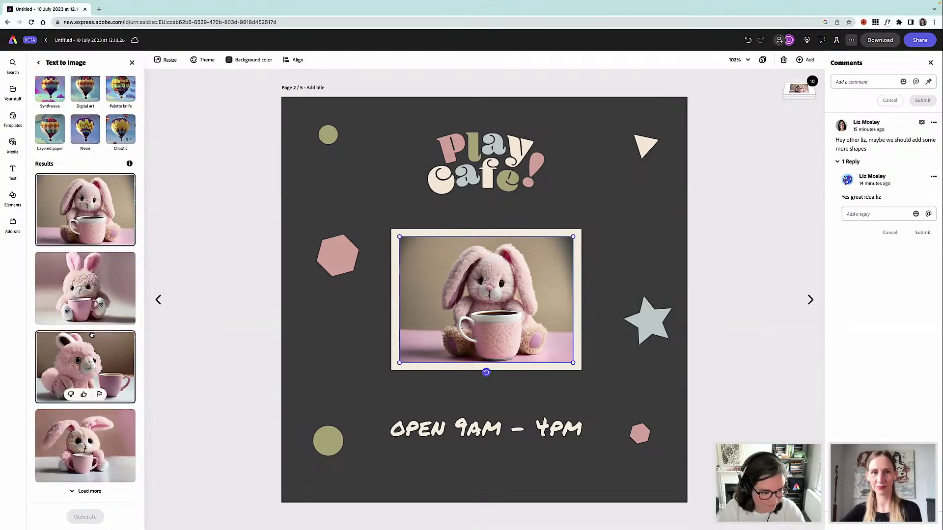
scroll(96, 311, up, 3)
drag(86, 108, 33, 105)
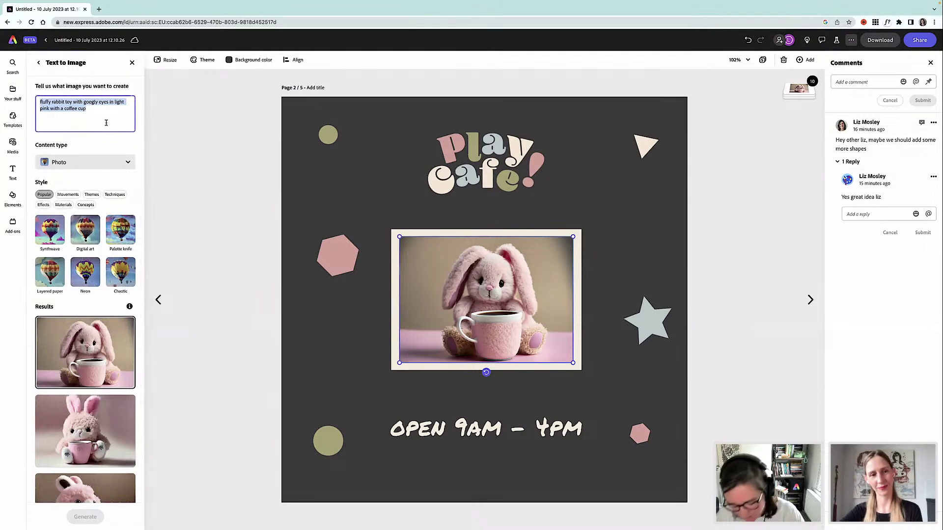
Step: Generate from 'minimalist wooden cafe screne' and place the fourth result in page 2's frame
text(minim)
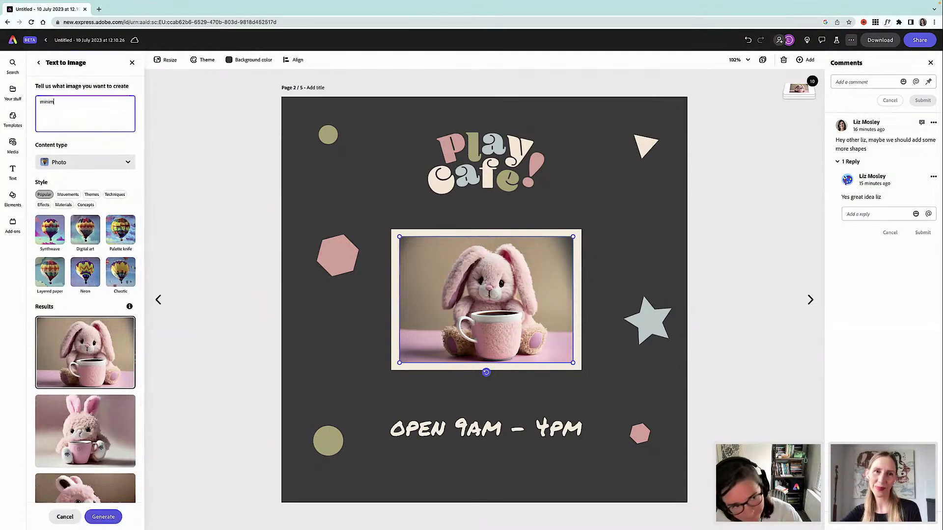
text(alist wooden cafe scr)
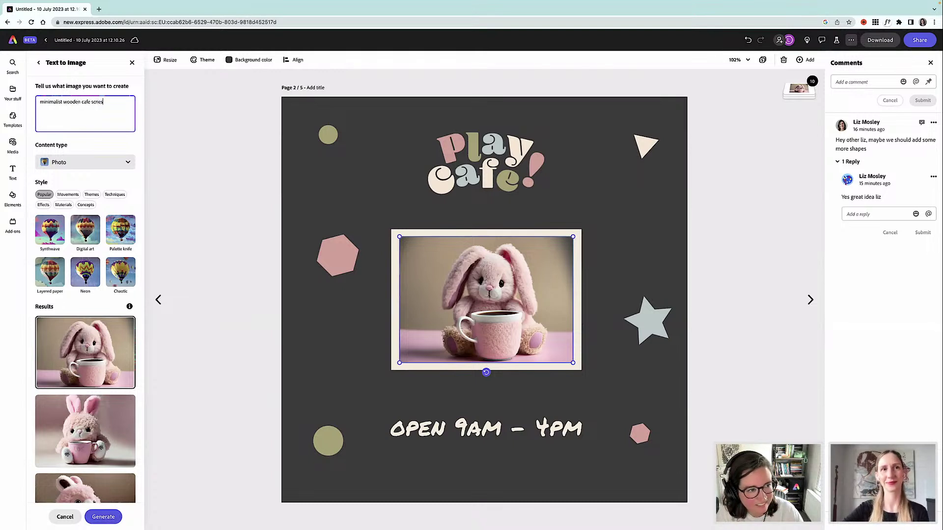
text(ene)
key(Return)
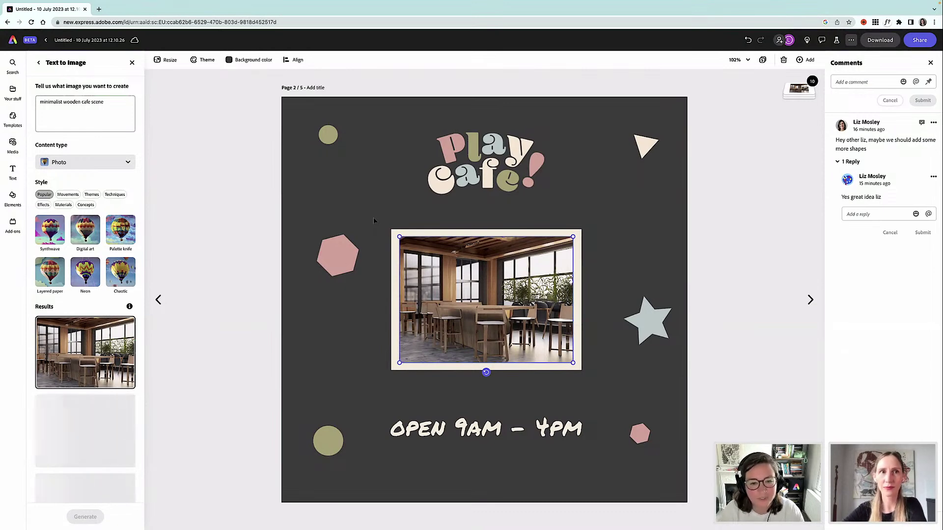
scroll(85, 294, down, 3)
mouse_move(86, 325)
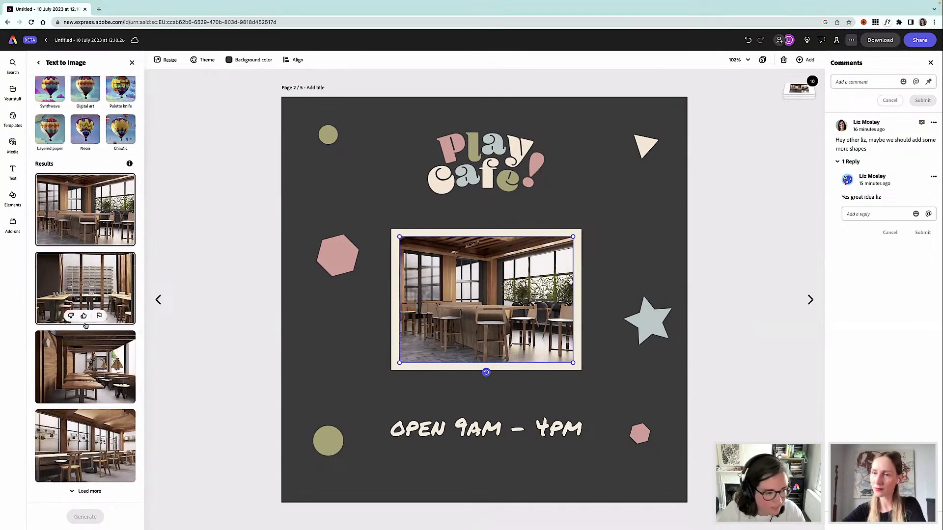
scroll(86, 326, up, 2)
scroll(85, 326, down, 2)
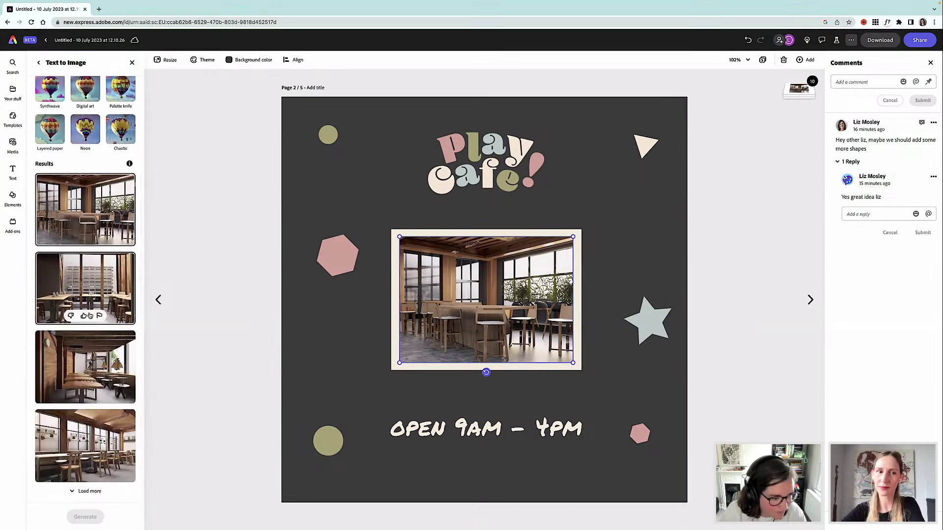
mouse_move(89, 372)
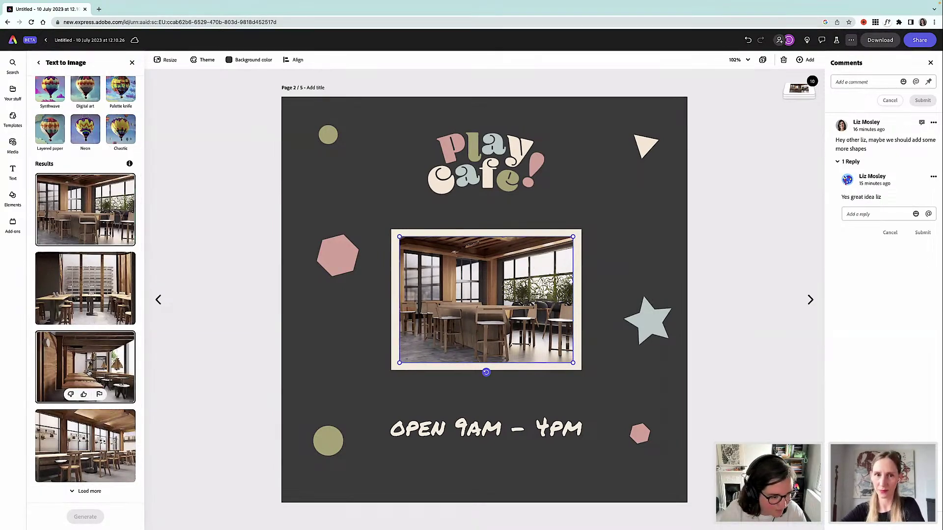
click(100, 460)
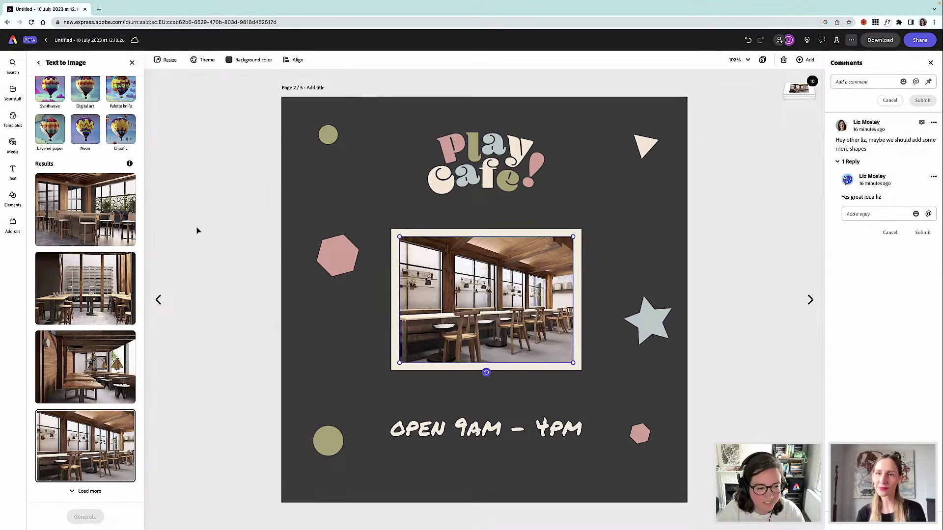
scroll(86, 227, up, 5)
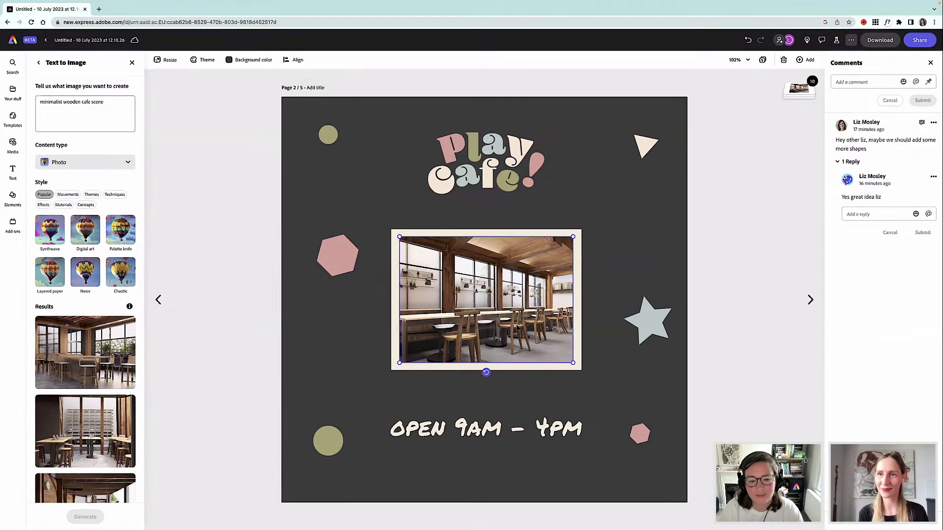
Step: Open the page grid overview showing all five Play Cafe! pages
click(763, 59)
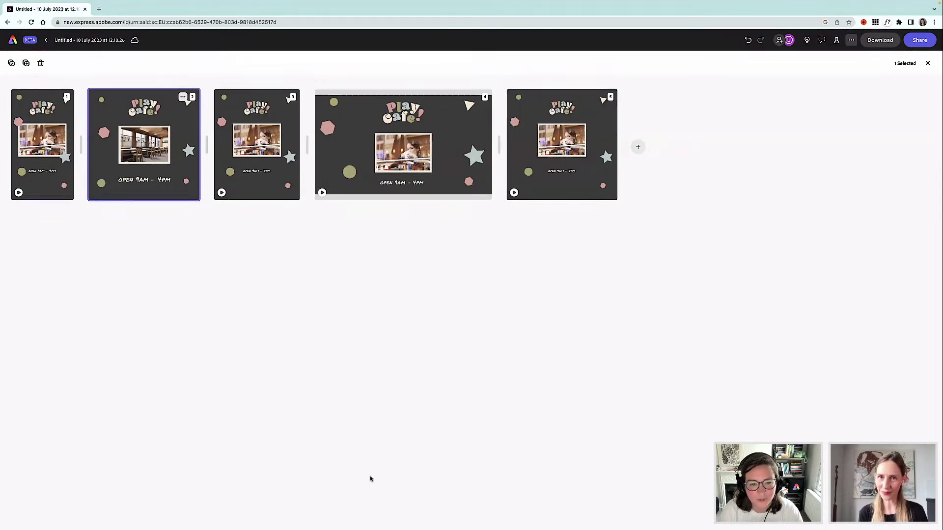
mouse_move(422, 523)
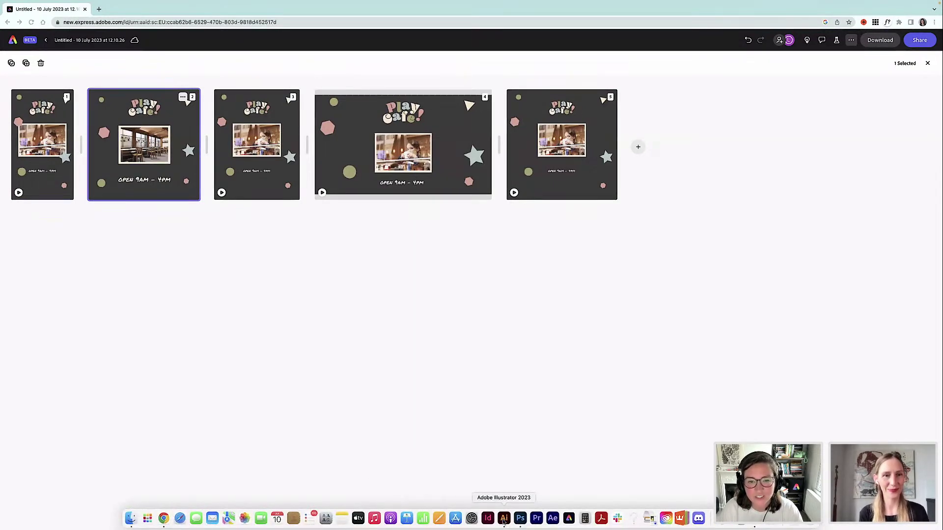
click(503, 519)
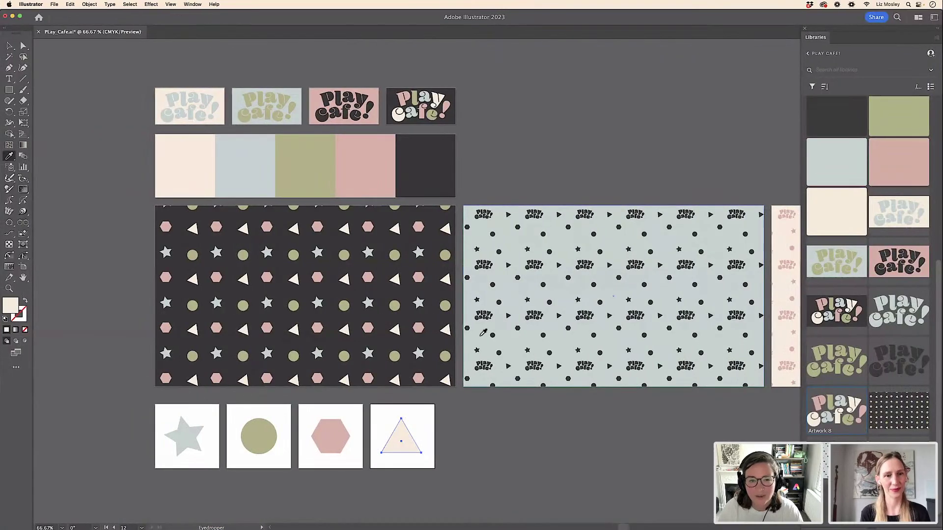
scroll(485, 333, up, 2)
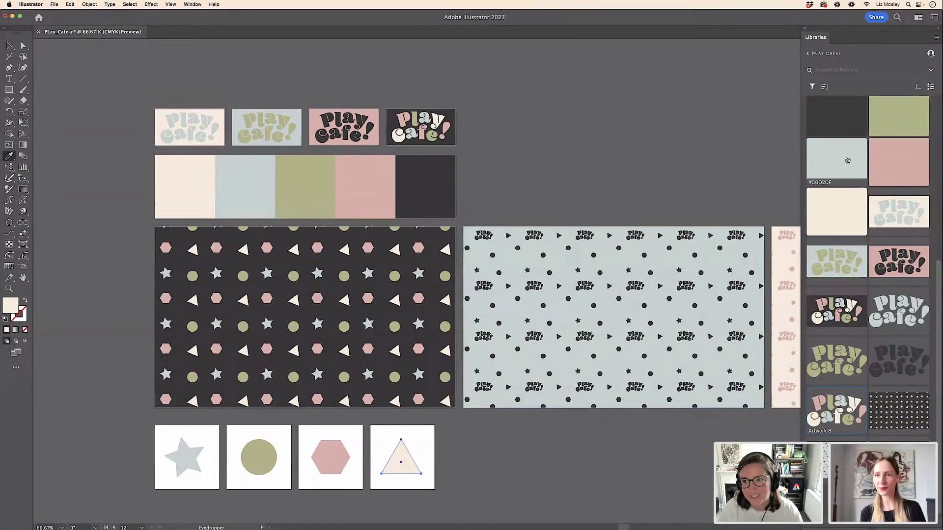
scroll(846, 160, up, 5)
scroll(846, 160, up, 3)
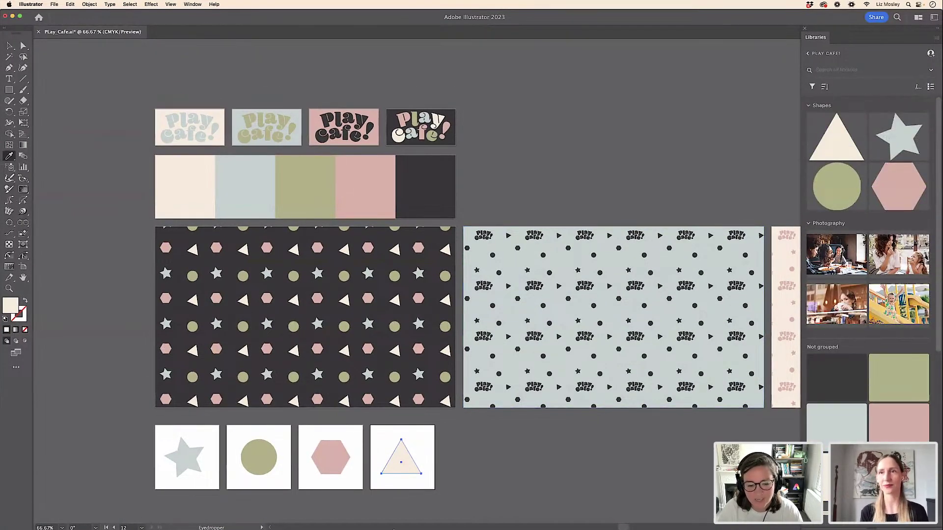
mouse_move(416, 529)
click(520, 519)
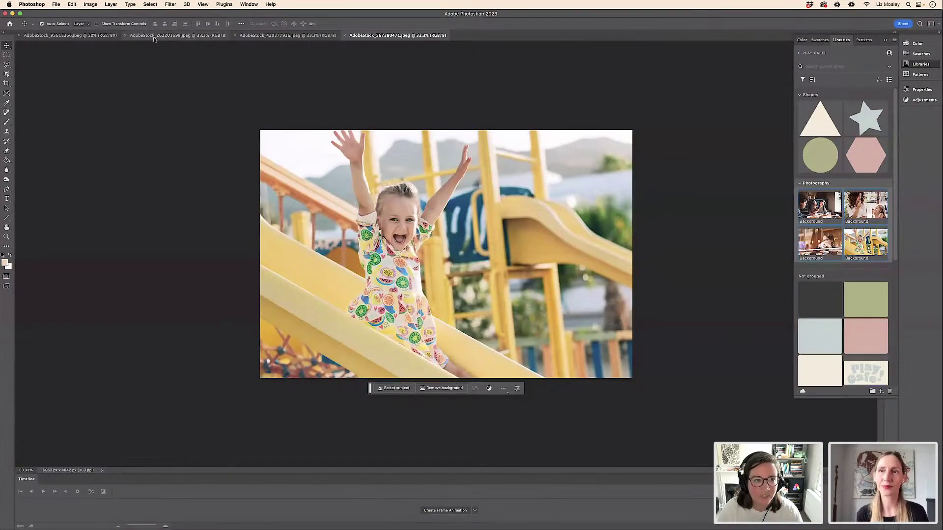
mouse_move(483, 529)
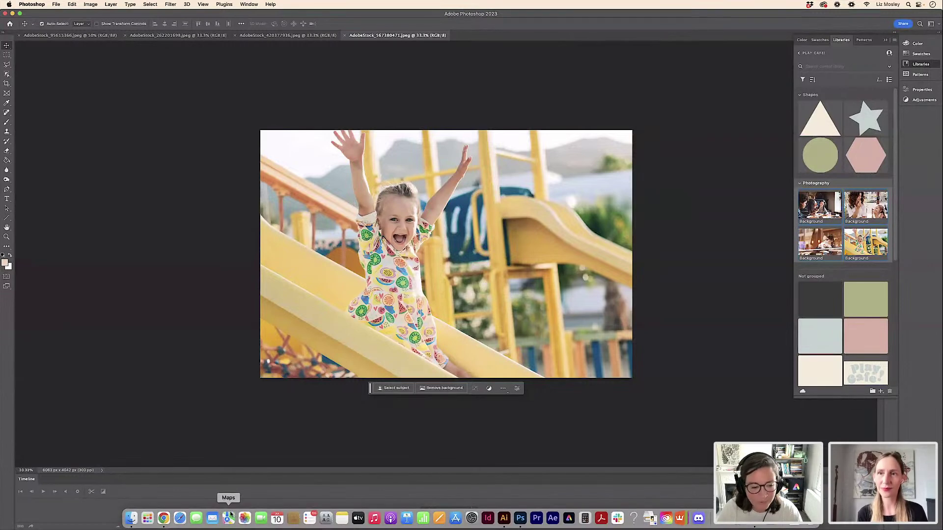
click(164, 518)
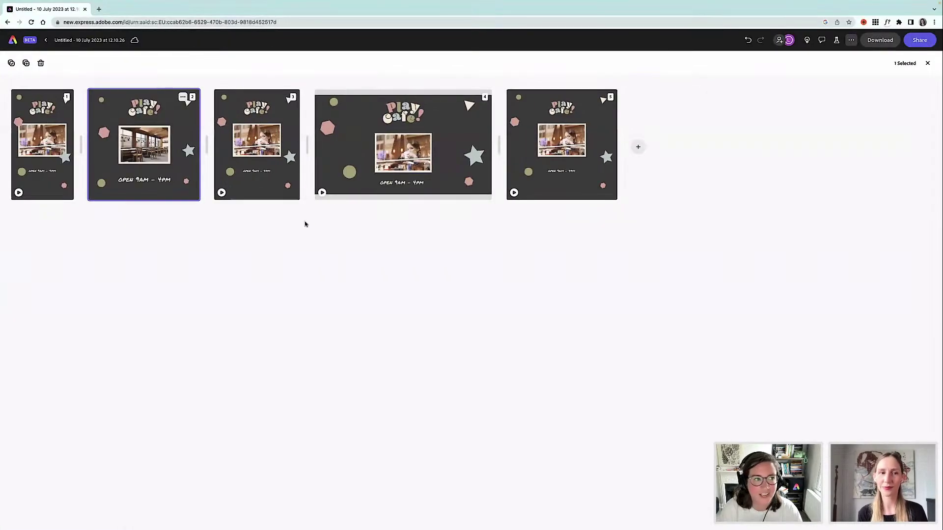
Step: Go home to Your stuff and browse the Libraries, then the Brands tab
click(14, 41)
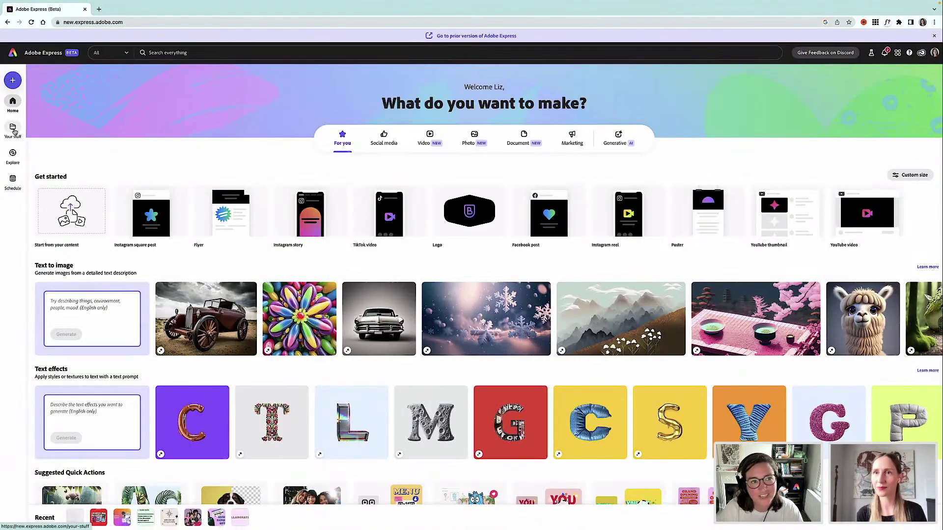
click(14, 130)
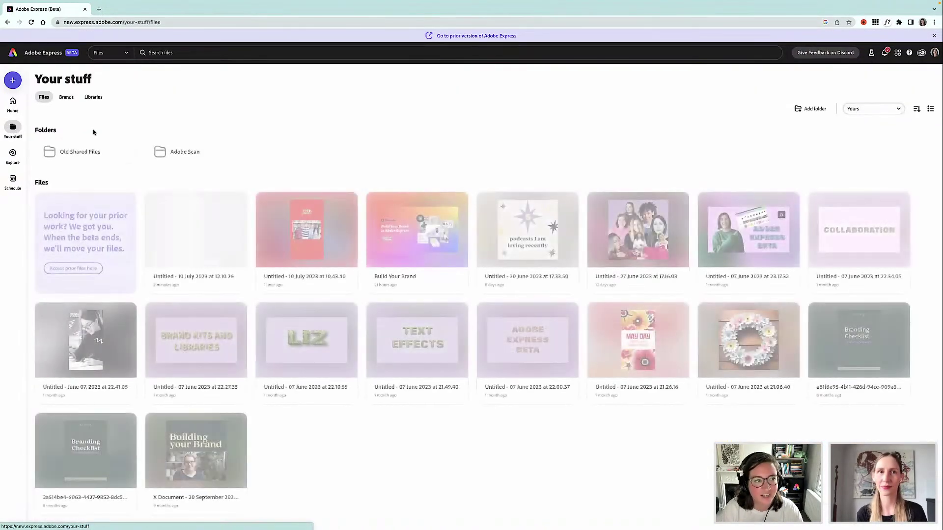
click(98, 98)
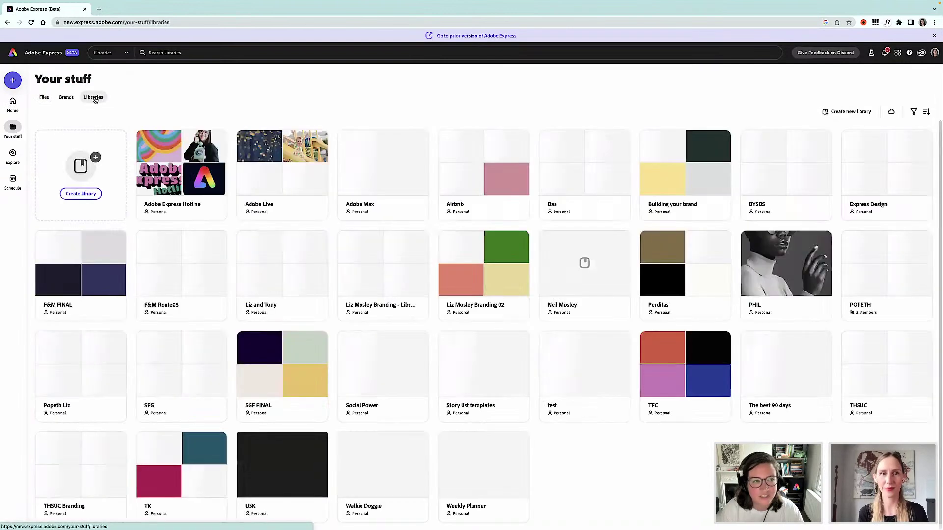
click(67, 97)
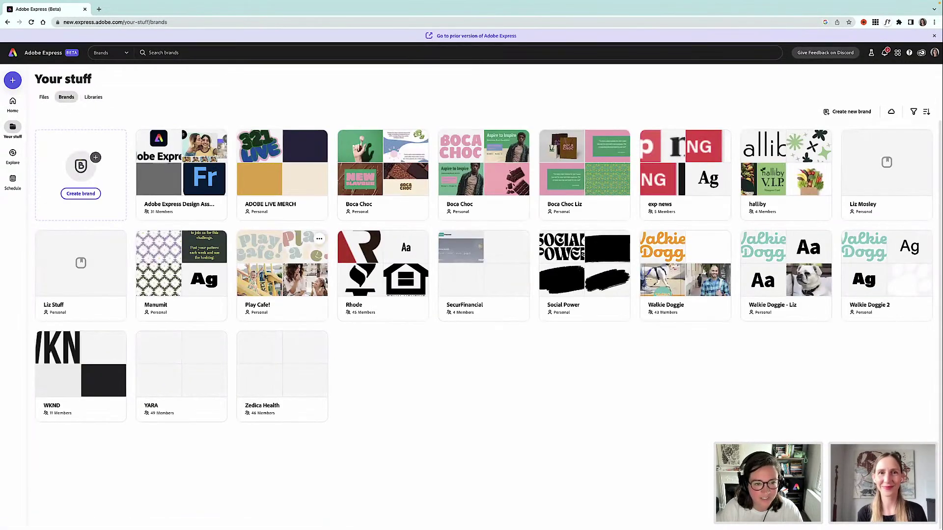
Step: Open the Play Cafe! brand kit, then return to the Your stuff Brands list
click(289, 268)
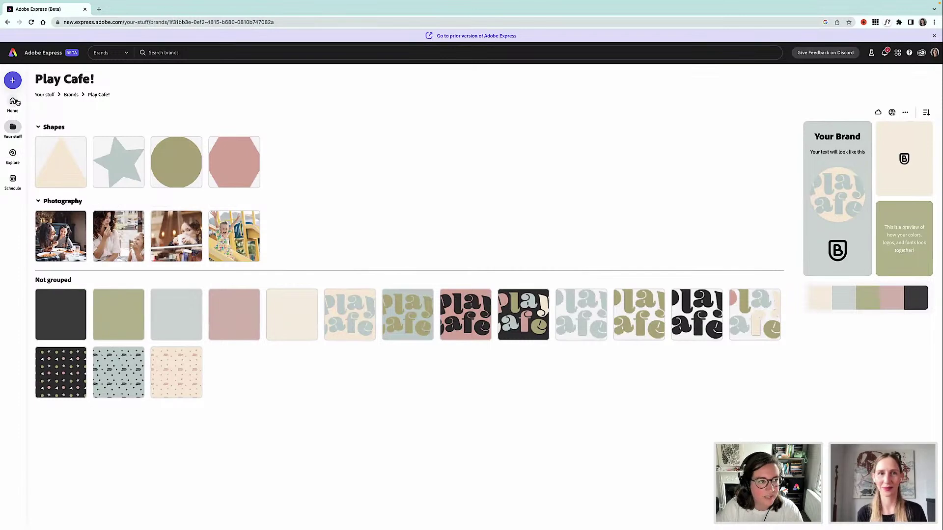
click(13, 127)
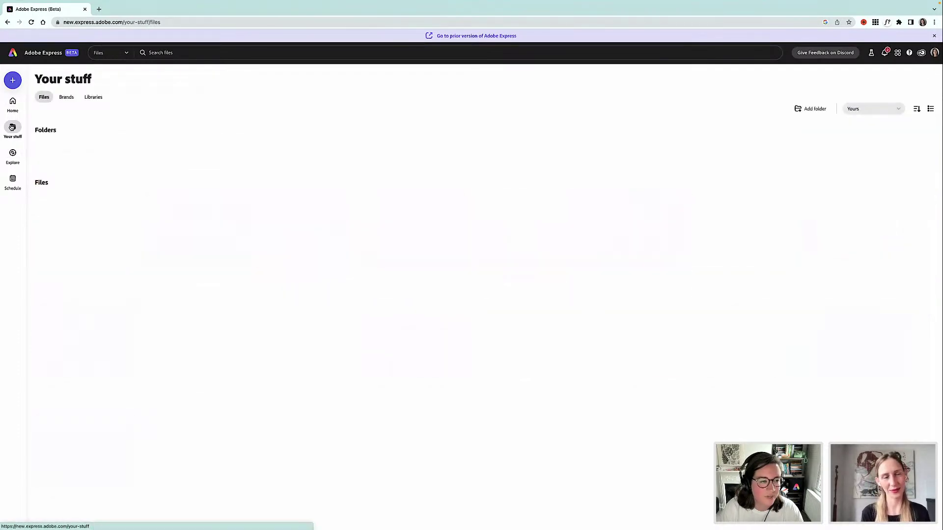
click(67, 98)
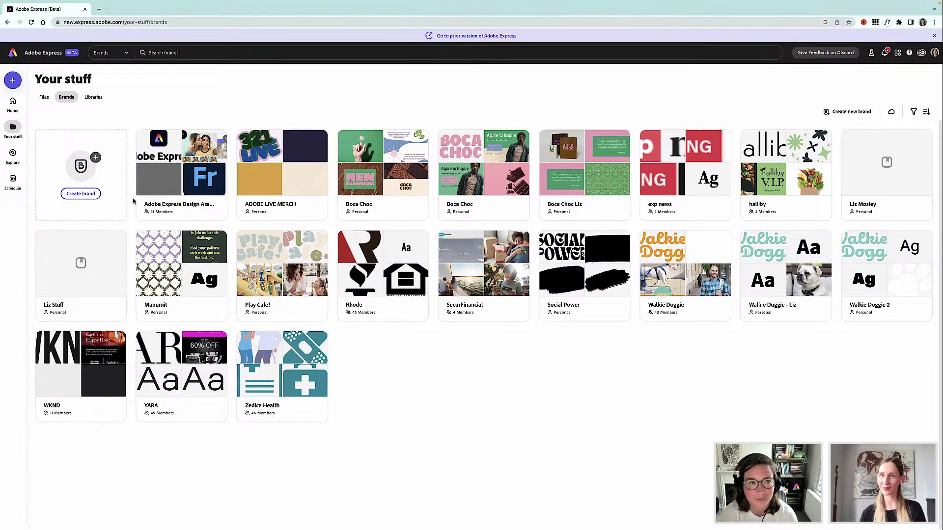
Step: Cancel the Create new brand dialog and go back to the Adobe Express home page
click(81, 193)
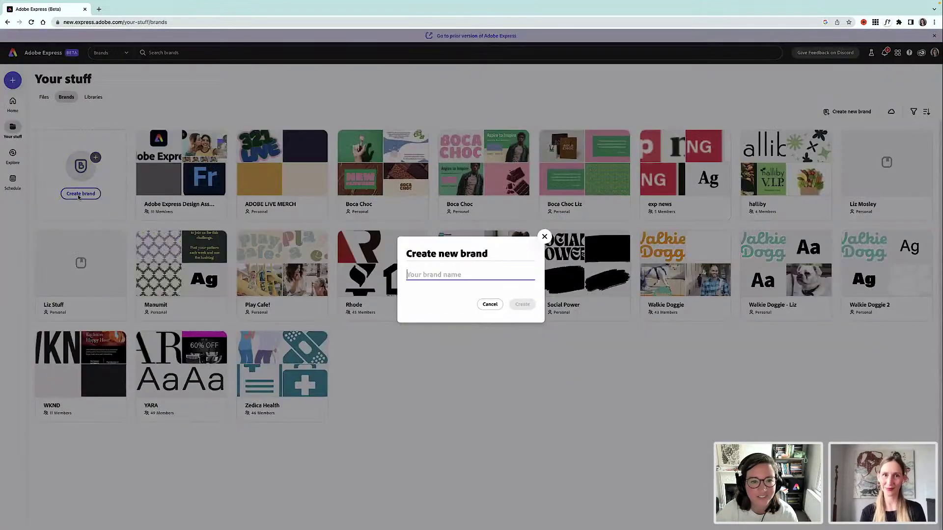
click(545, 237)
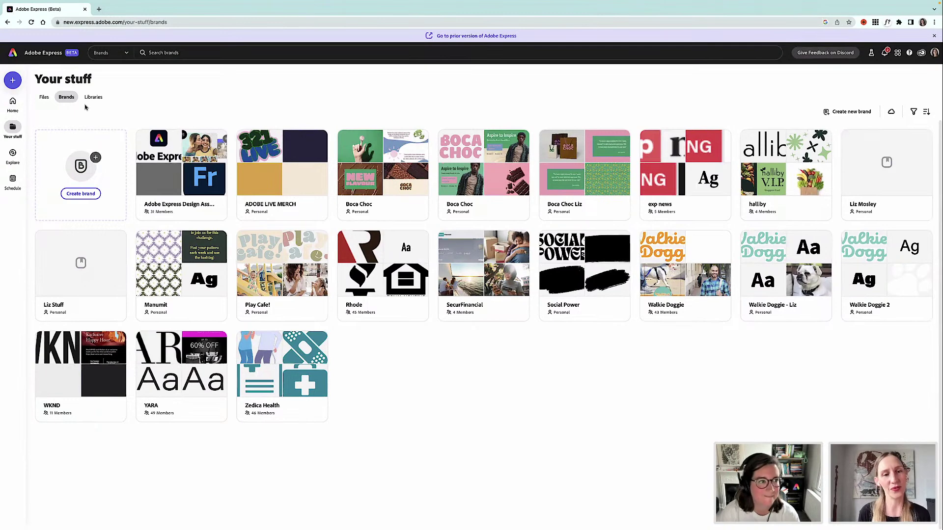
click(14, 54)
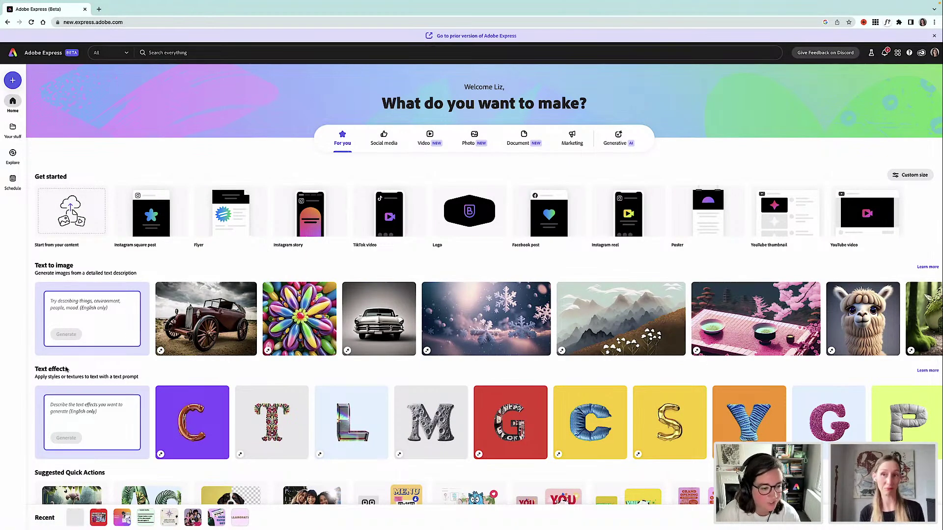
Step: Reopen the recent Play Cafe! design and open page 5 from the page grid
click(75, 518)
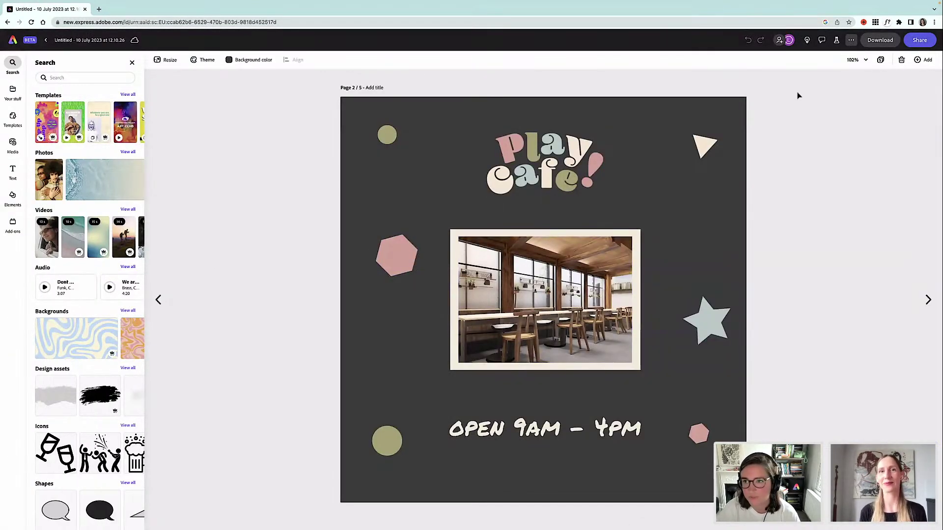
click(880, 60)
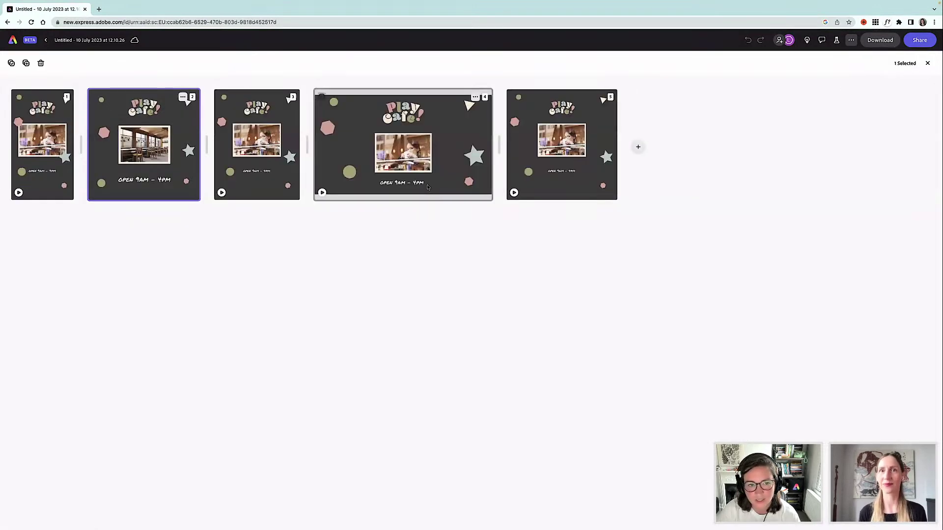
click(561, 171)
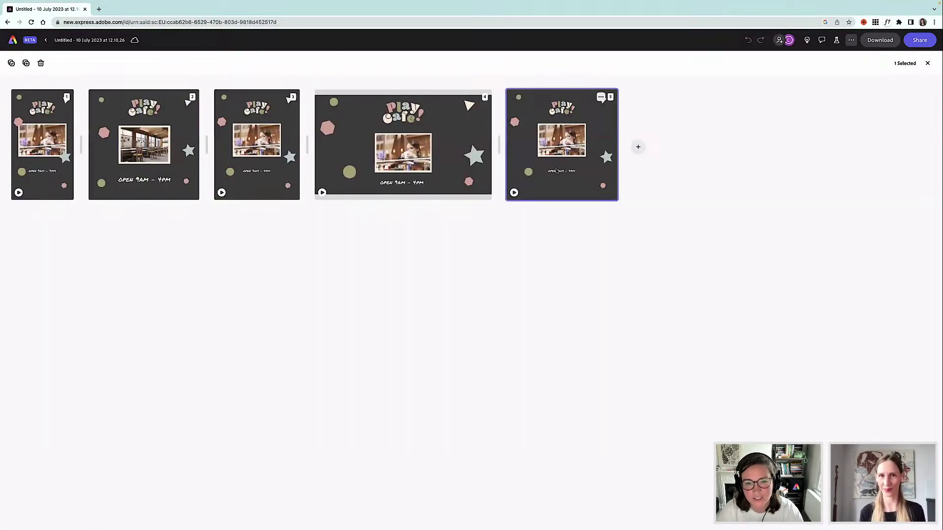
double_click(557, 170)
click(411, 120)
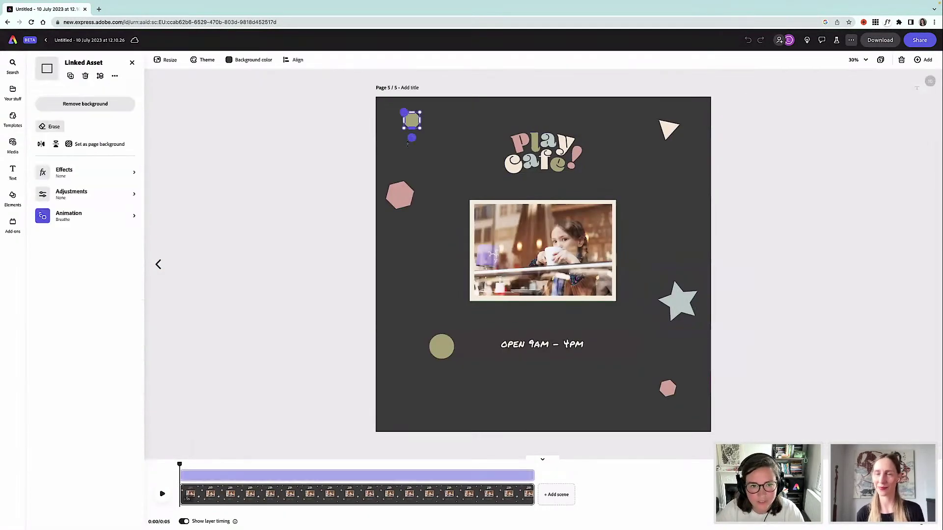
Step: Group the pink hexagon, olive circle and pale star, after undoing a two-shape group
shift+click(402, 201)
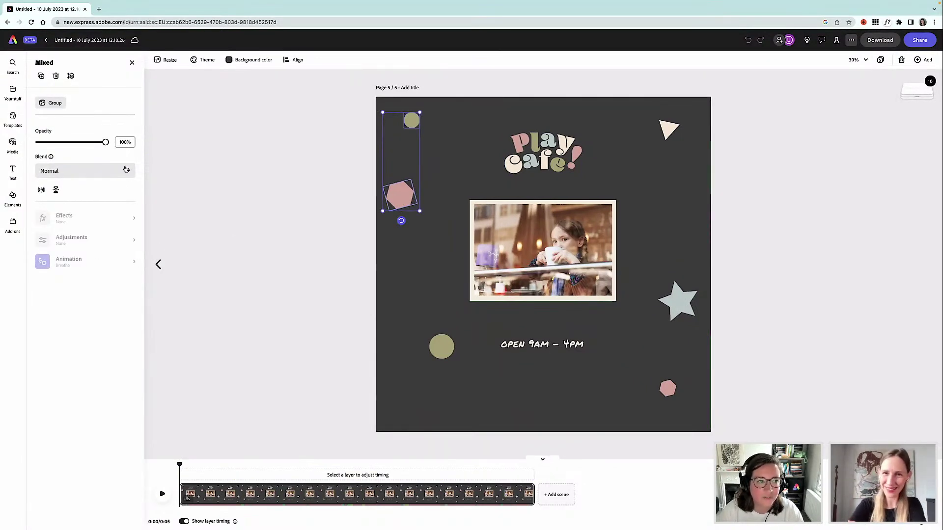
click(58, 104)
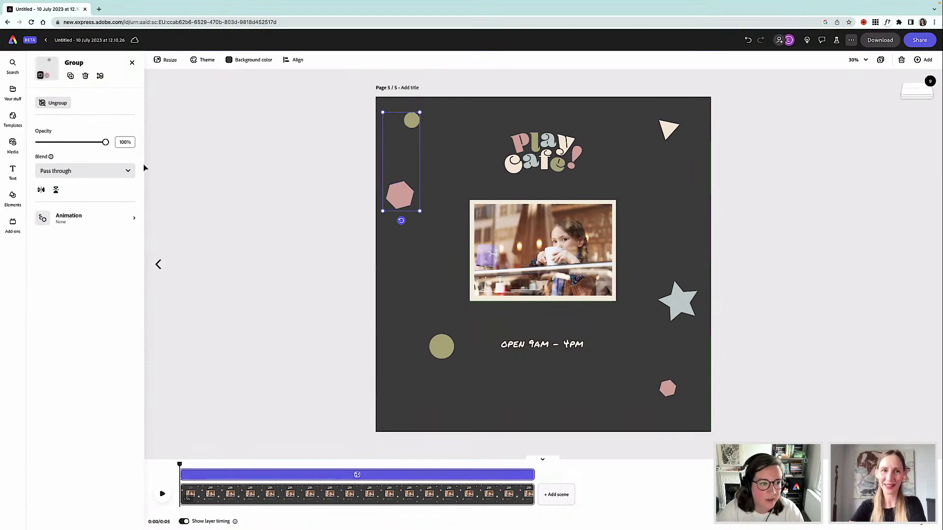
click(133, 219)
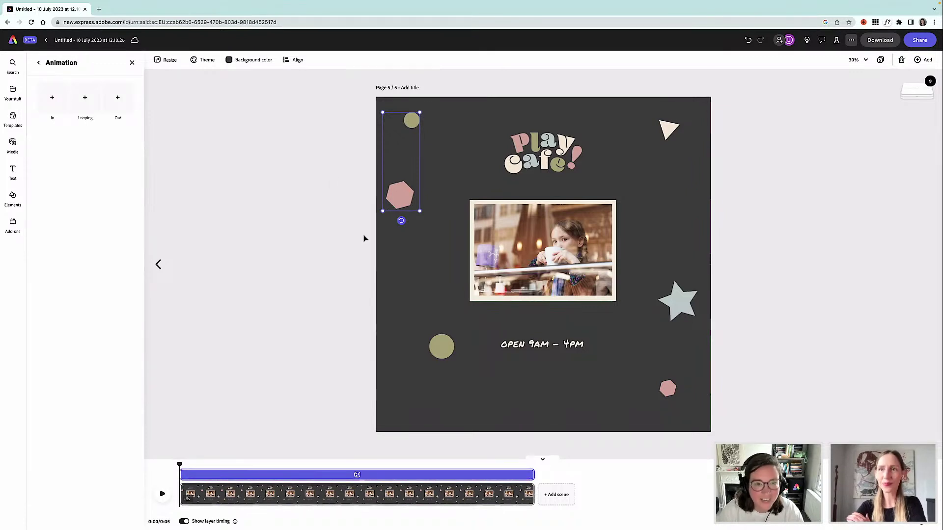
key(ctrl+z)
key(ctrl+z)
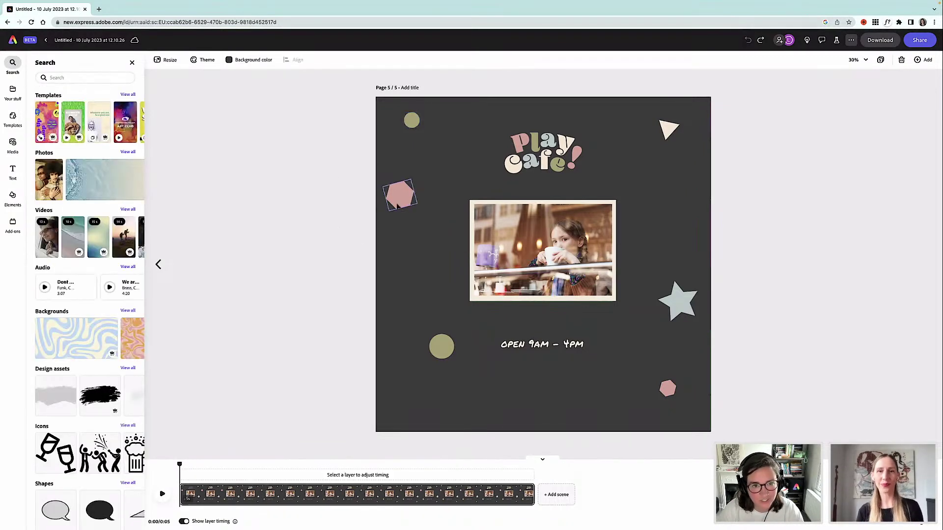
click(402, 202)
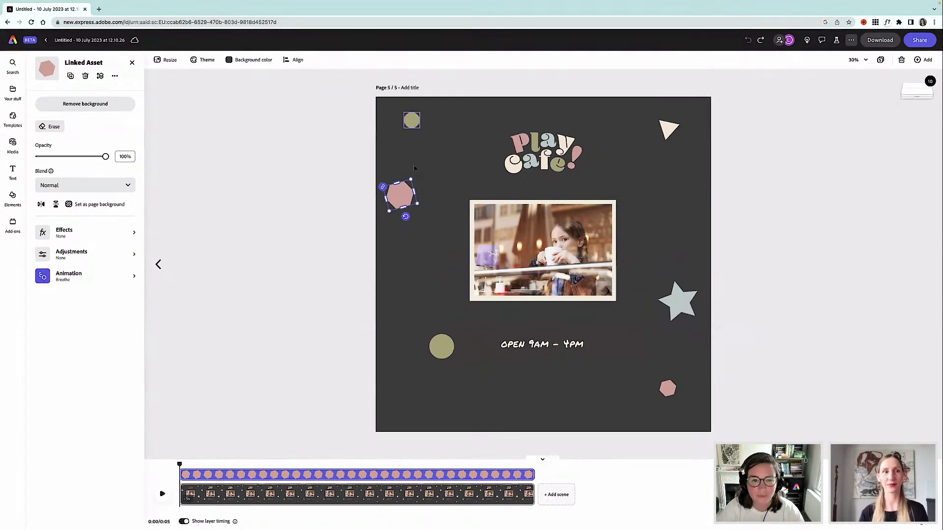
shift+click(411, 120)
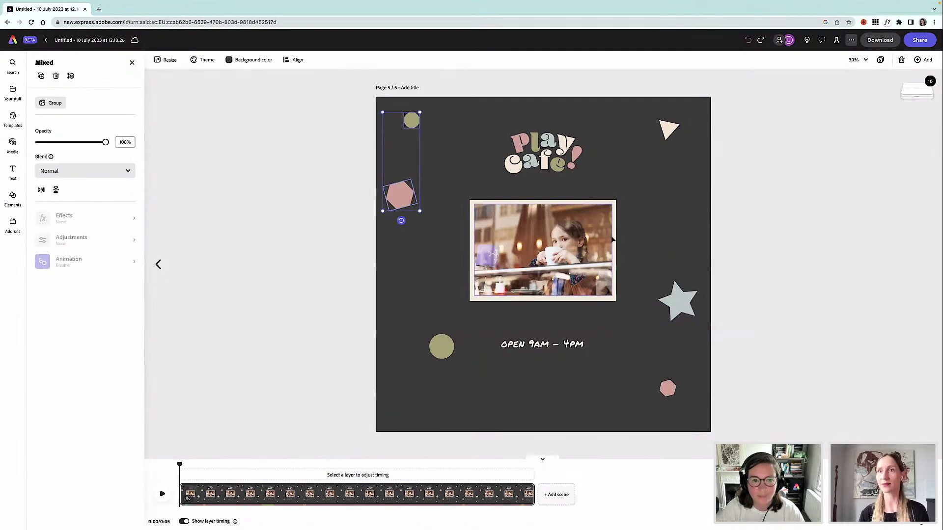
shift+click(671, 304)
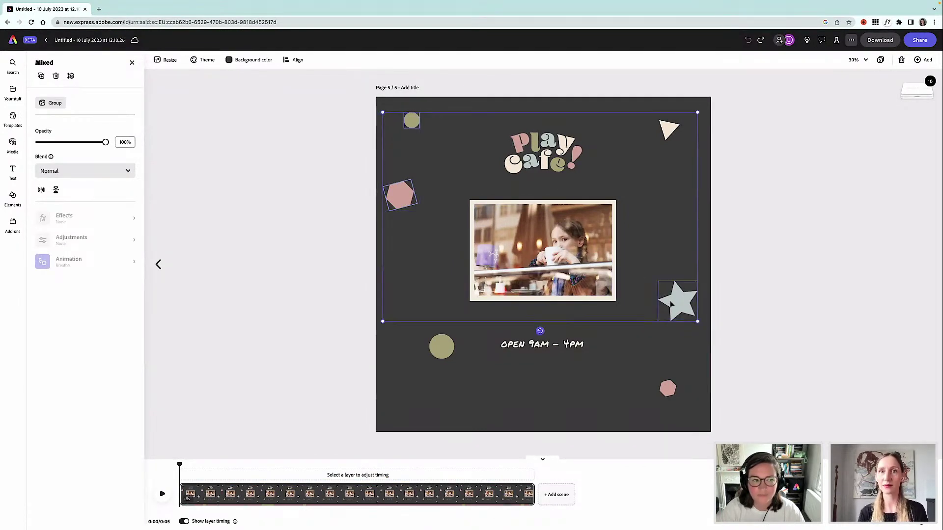
click(51, 103)
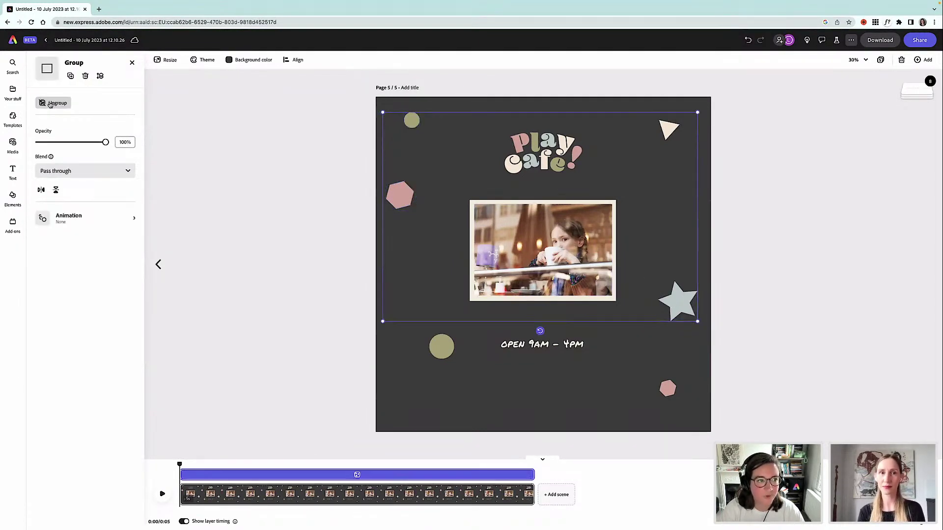
Step: Apply the looping Breathe animation to the group and preview it
click(131, 218)
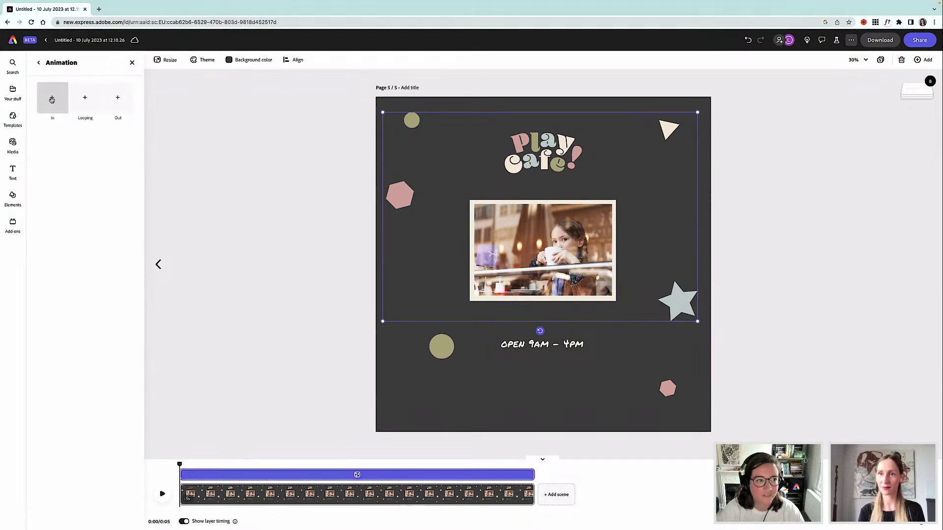
click(85, 98)
click(84, 96)
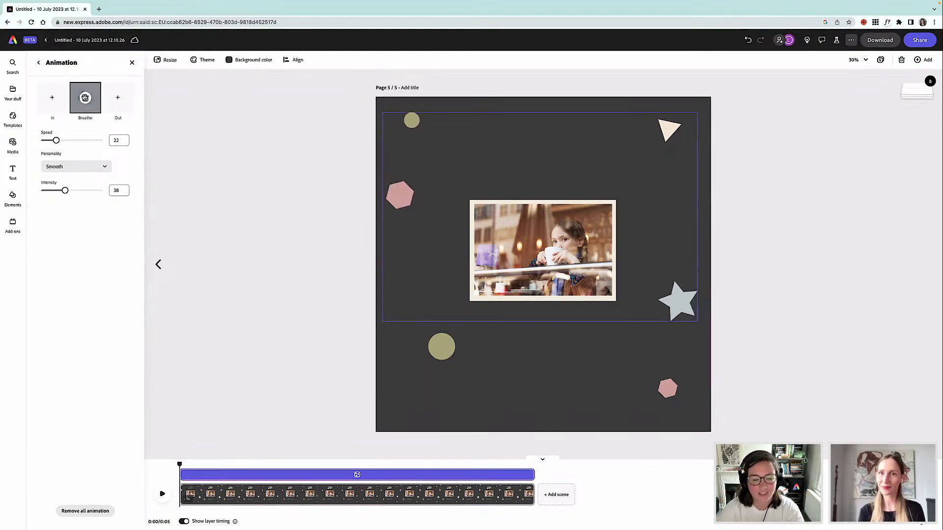
click(163, 494)
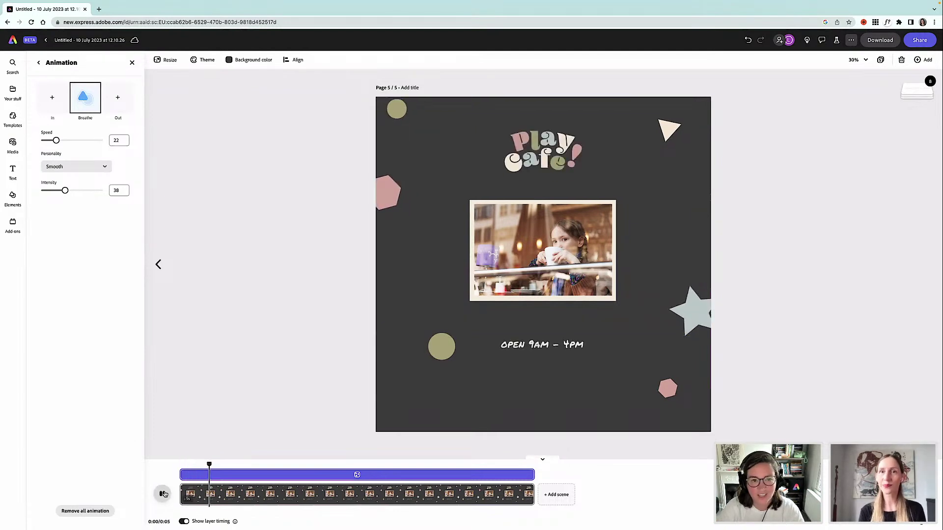